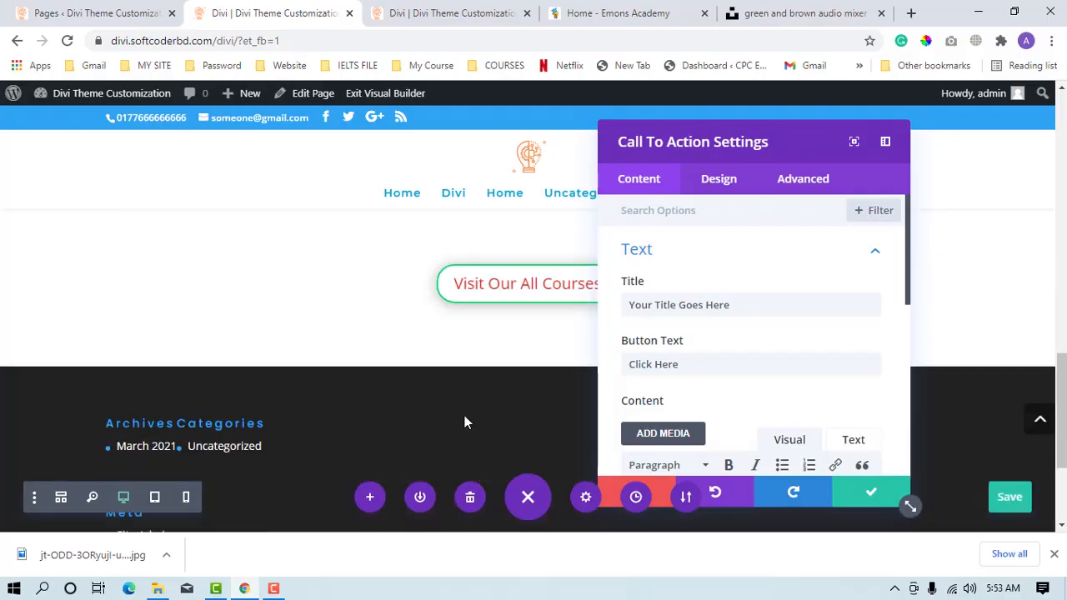
# Step: Replace the call to action's placeholder title with "Hi How are you?"
pyautogui.moveTo(780, 311); pyautogui.dragTo(593, 310)
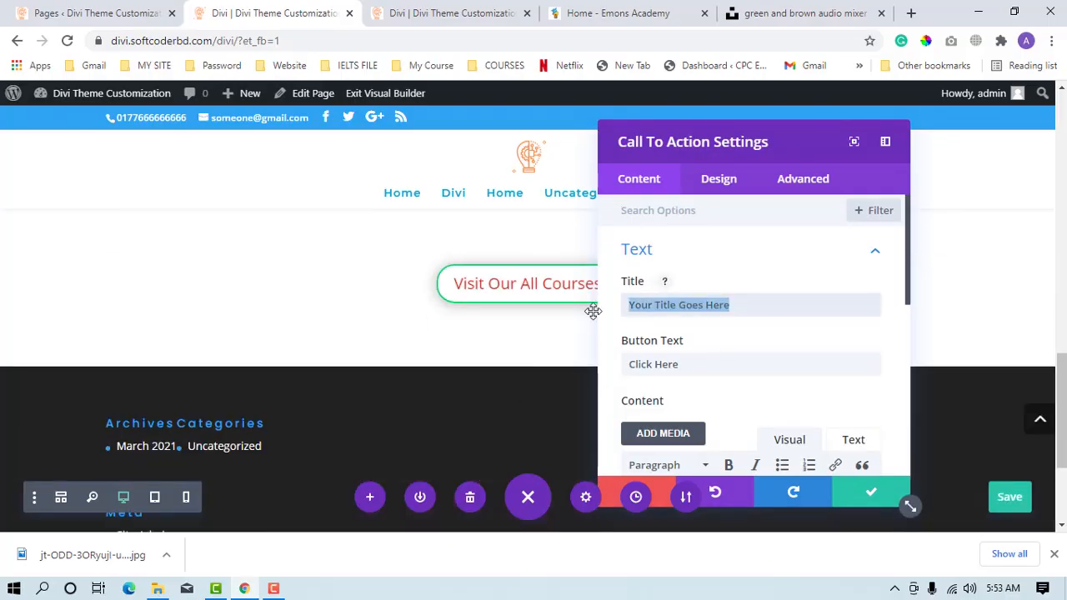
pyautogui.press('BackSpace')
pyautogui.write('Hi How are you')
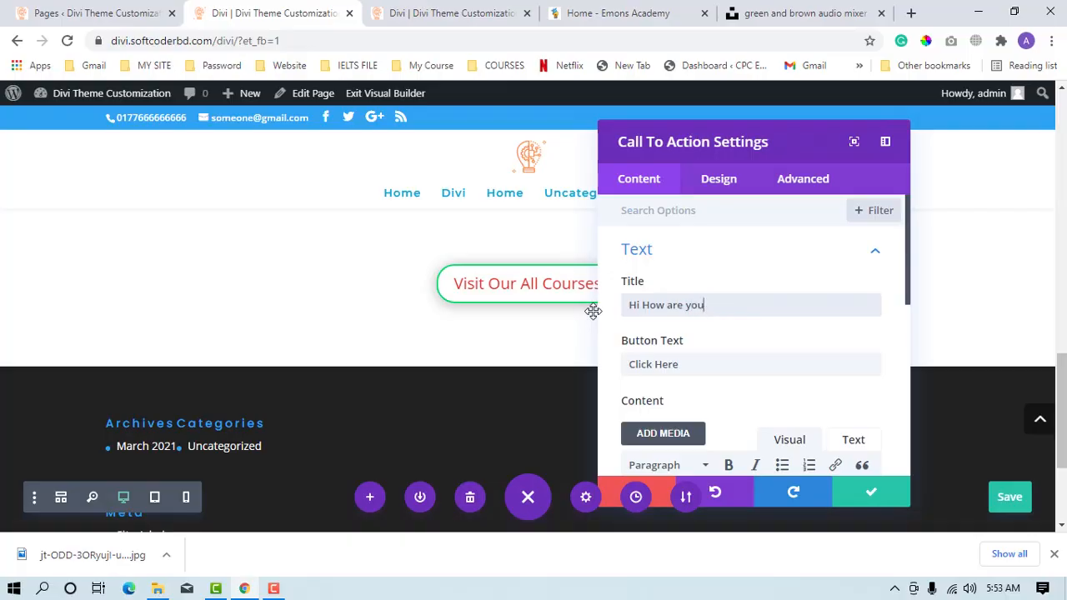
pyautogui.scroll(5, 593, 311)
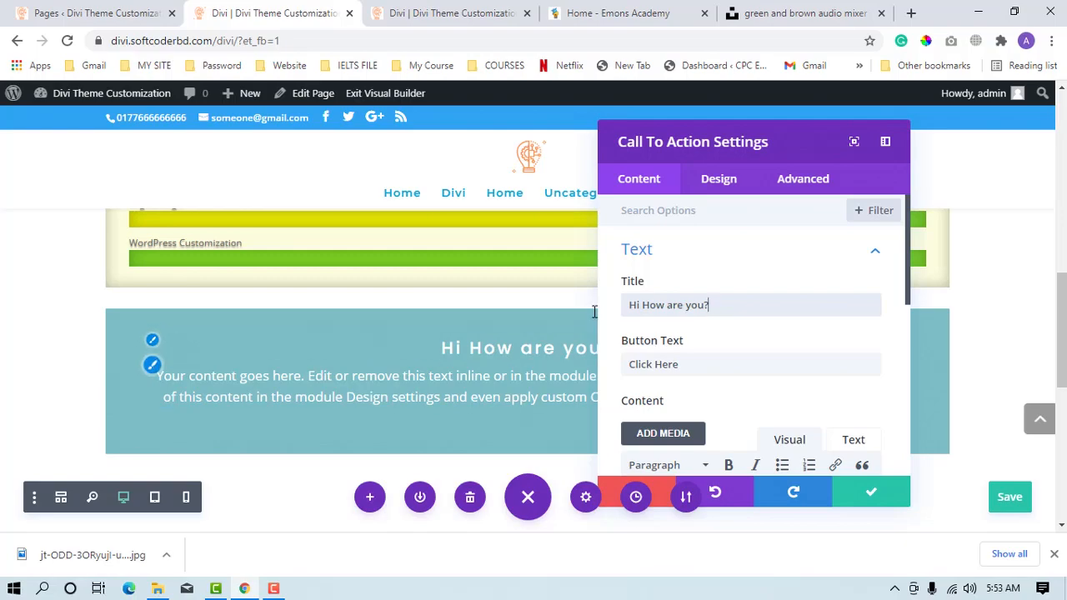
# Step: Change the call to action's button text to "Visit Here"
pyautogui.click(698, 360)
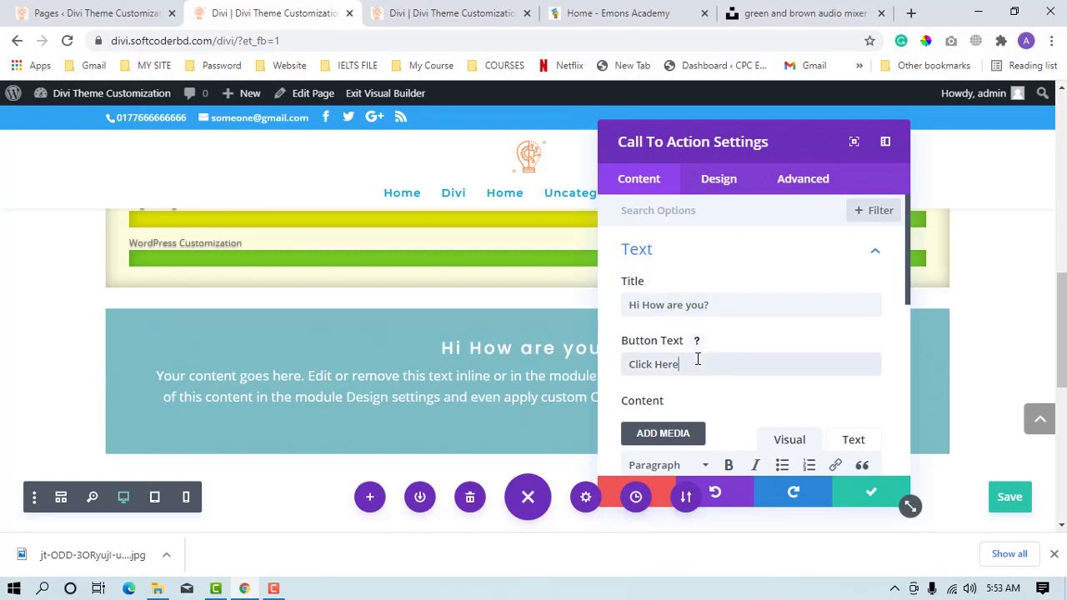
pyautogui.moveTo(699, 360); pyautogui.dragTo(576, 367)
pyautogui.click(575, 367)
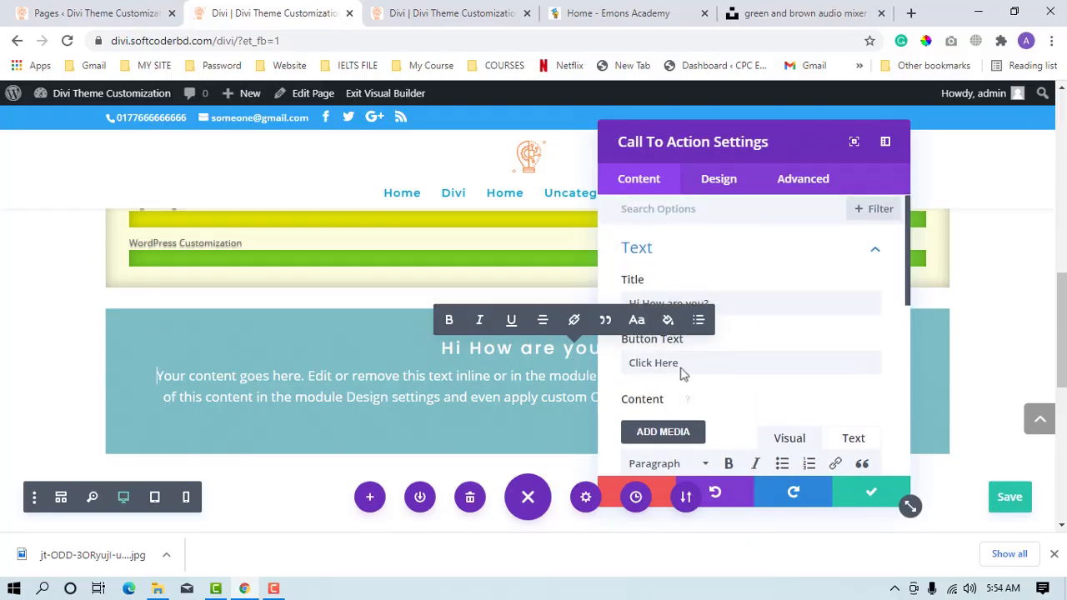
pyautogui.moveTo(699, 367); pyautogui.dragTo(558, 364)
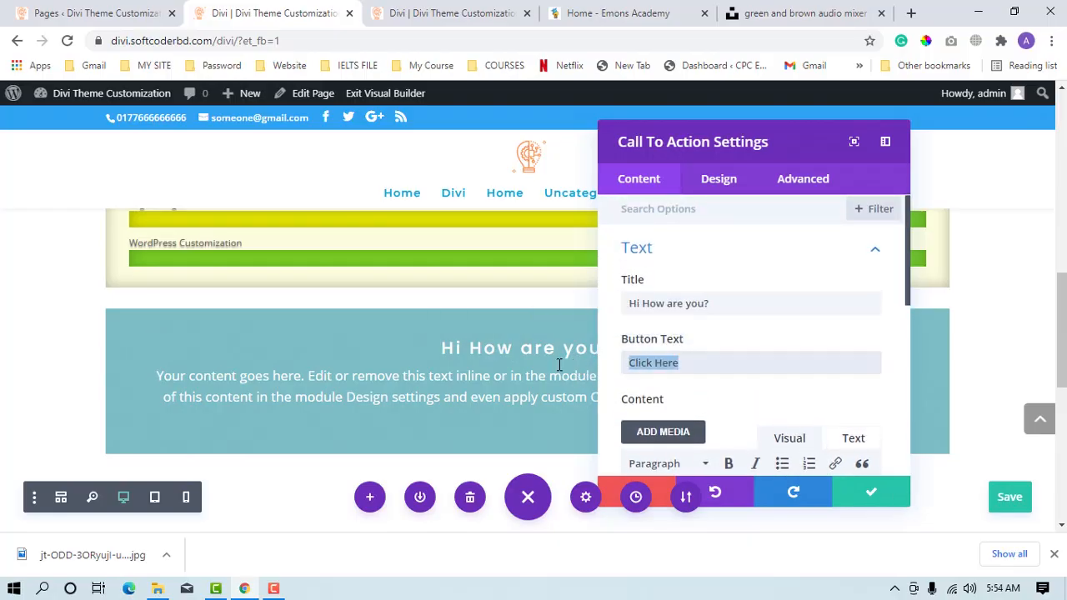
pyautogui.press('BackSpace')
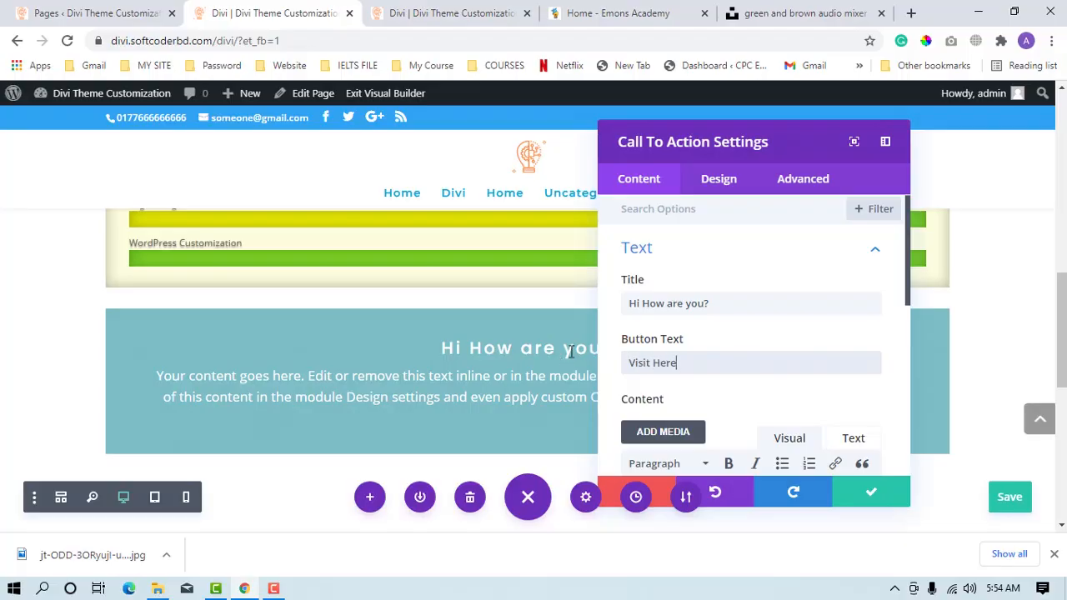
pyautogui.moveTo(775, 126); pyautogui.dragTo(977, 131)
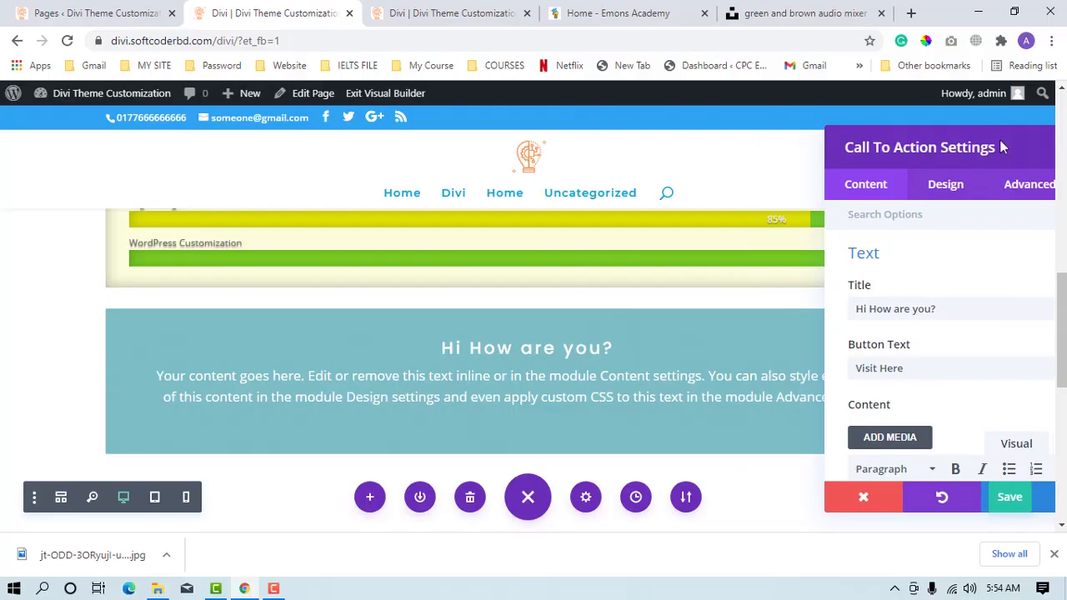
pyautogui.click(940, 350)
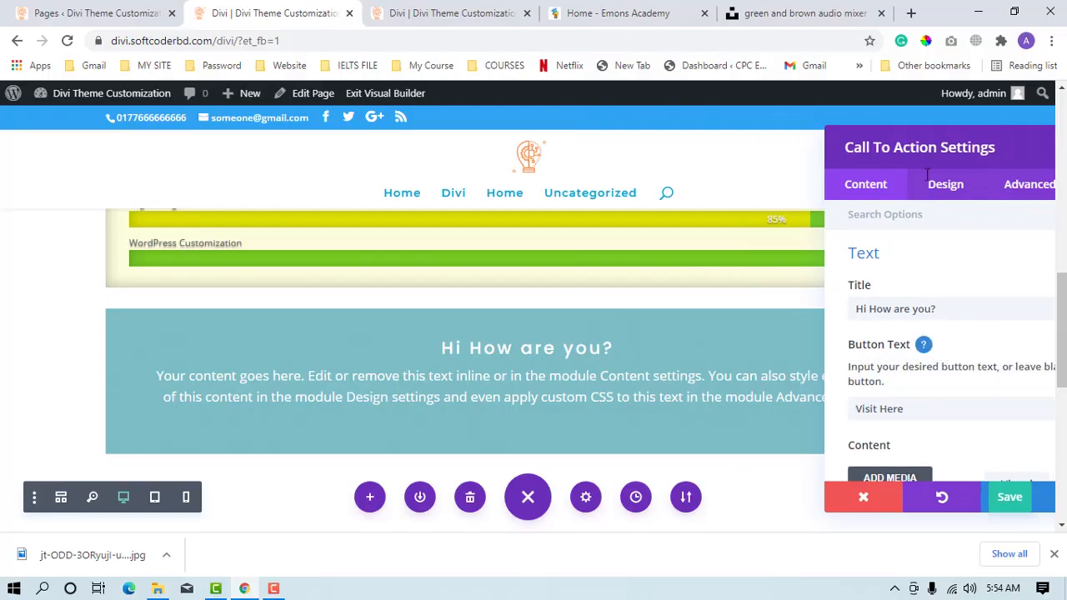
pyautogui.moveTo(946, 135); pyautogui.dragTo(690, 102)
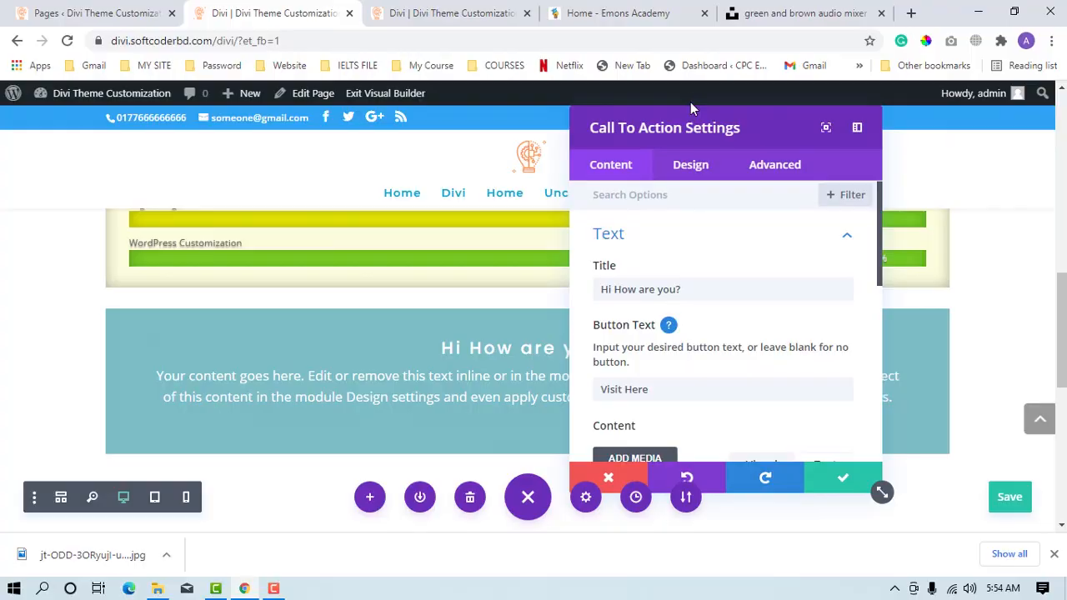
# Step: Set the call to action's button URL to the placeholder link "#"
pyautogui.scroll(-2, 711, 289)
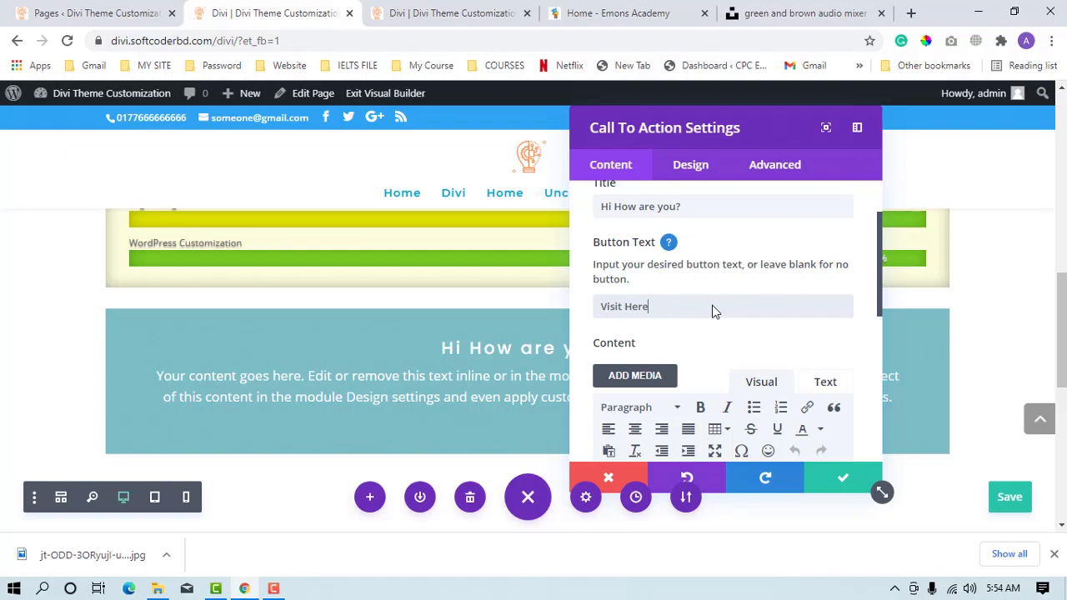
pyautogui.scroll(-6, 712, 310)
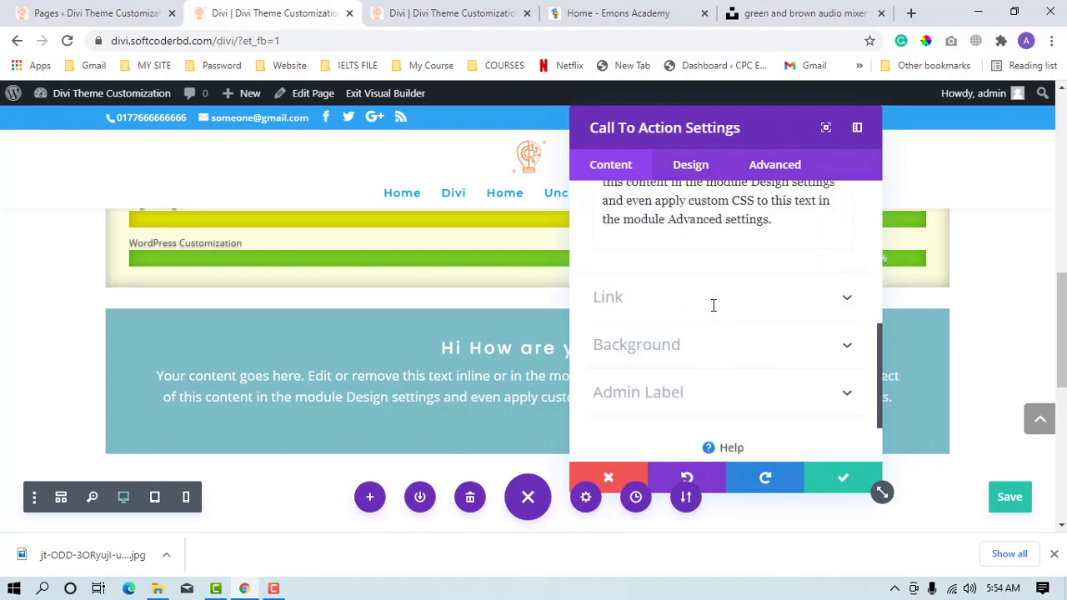
pyautogui.click(757, 348)
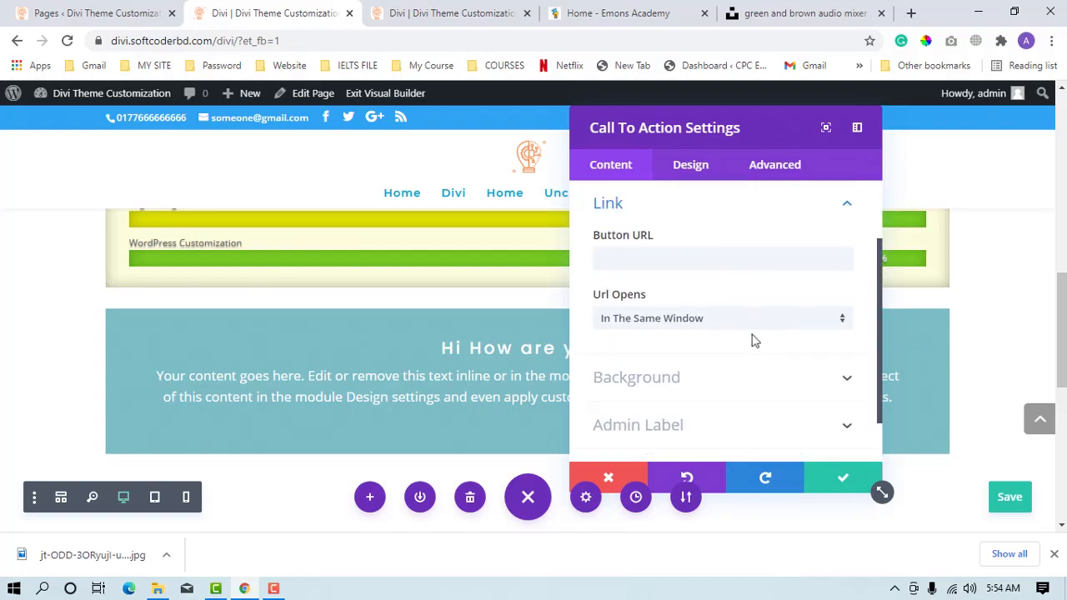
pyautogui.click(680, 254)
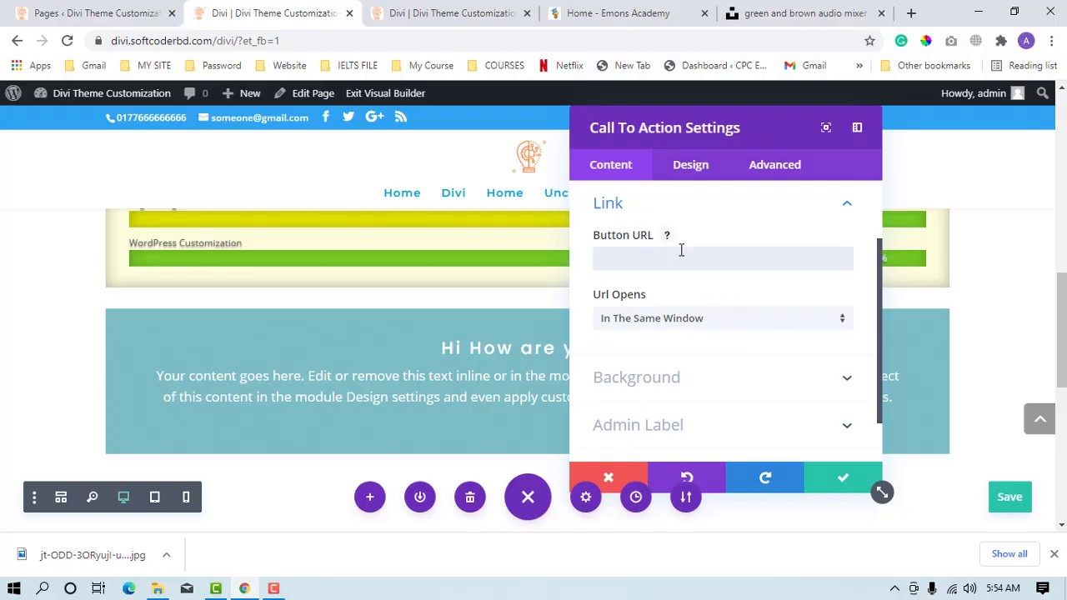
pyautogui.write('#')
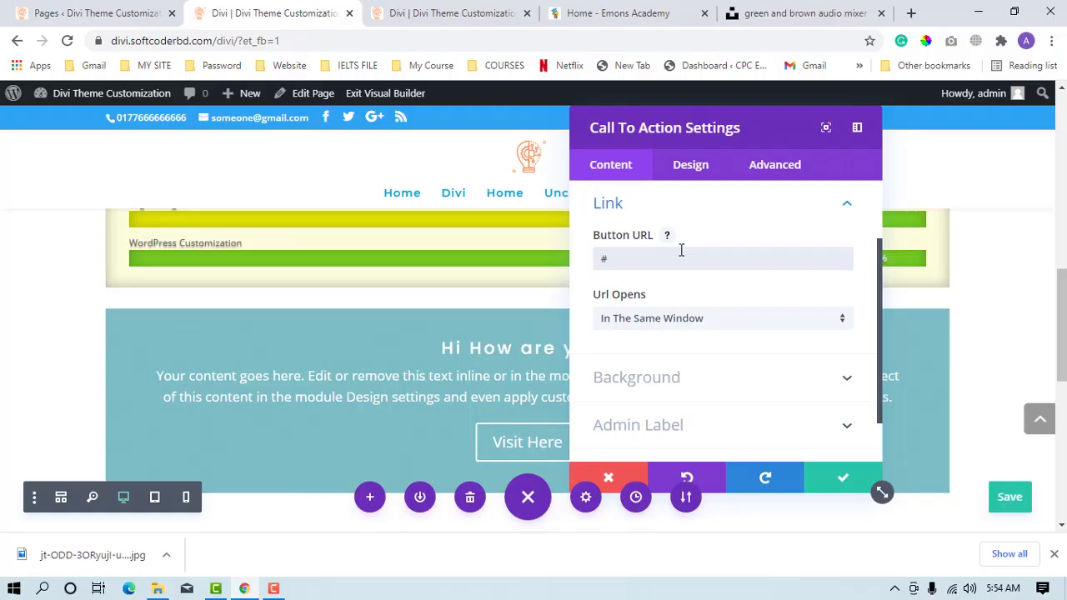
pyautogui.press('BackSpace')
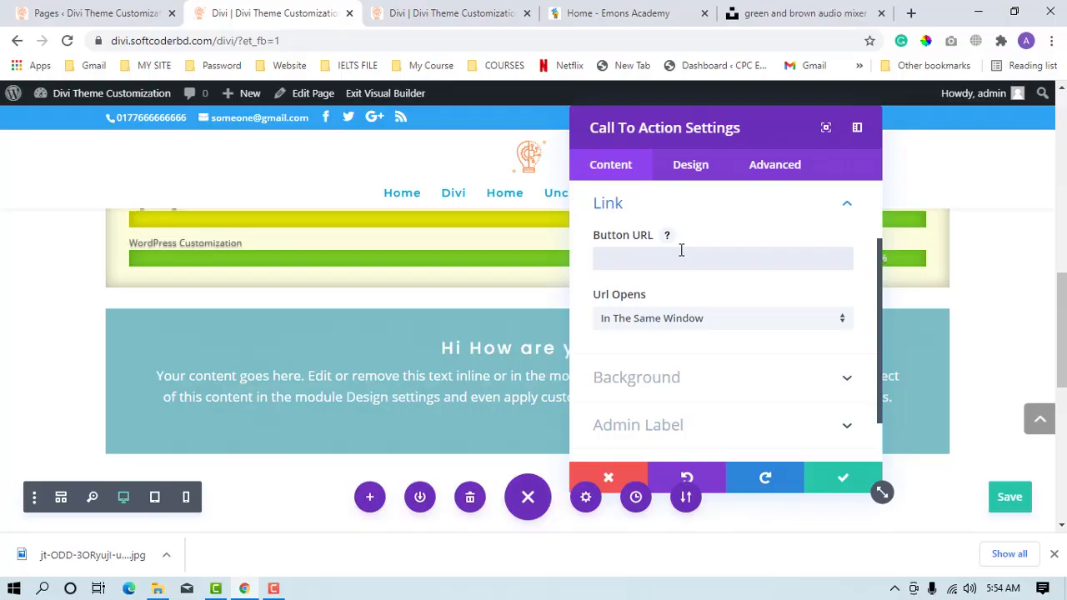
pyautogui.write('#')
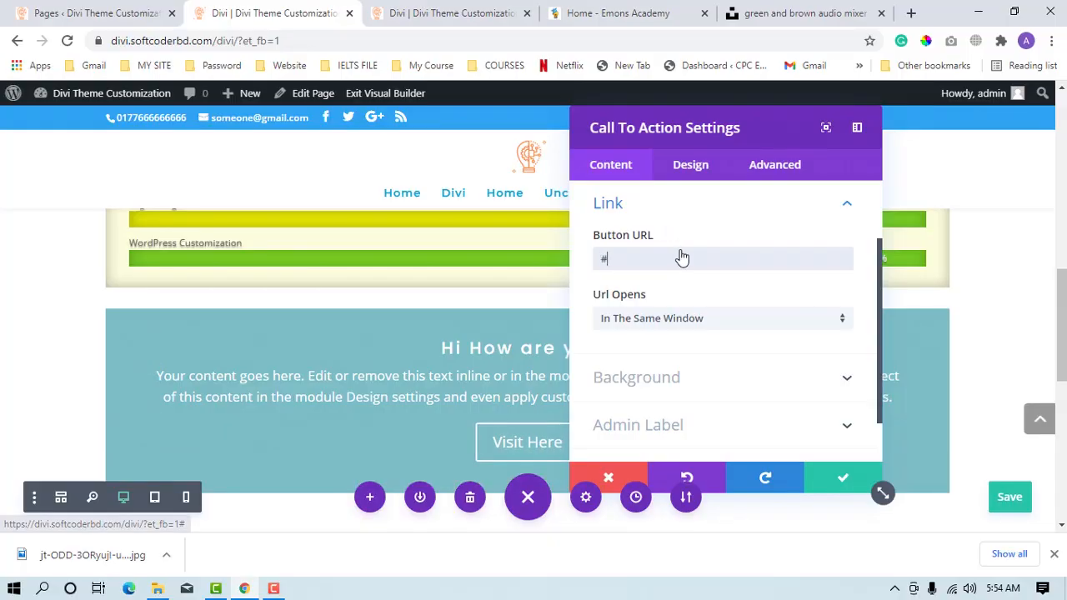
# Step: Delete the placeholder body text from the call to action's content
pyautogui.scroll(3, 679, 250)
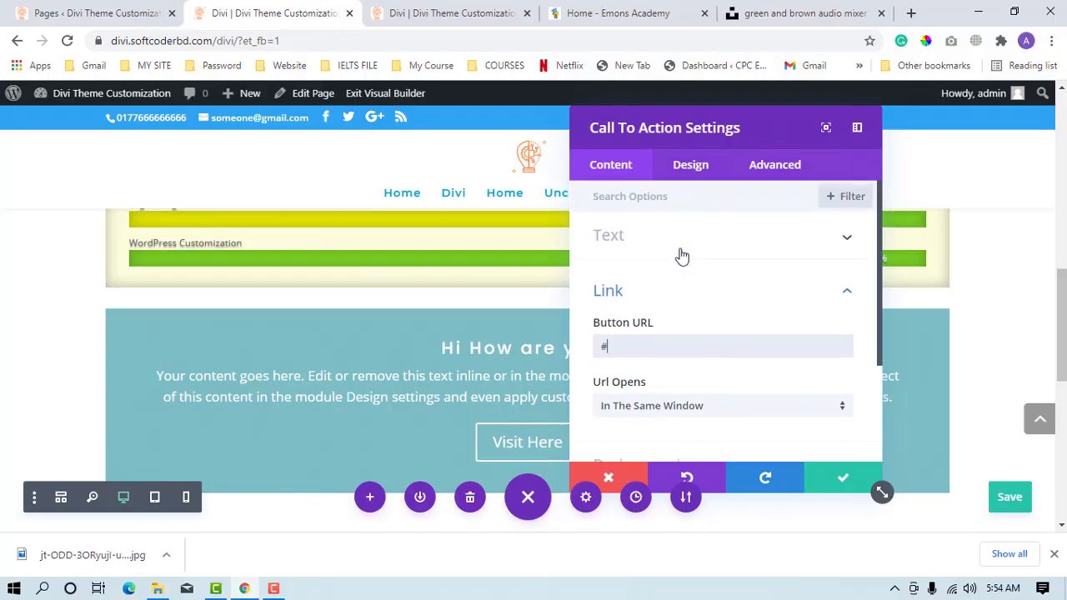
pyautogui.click(680, 247)
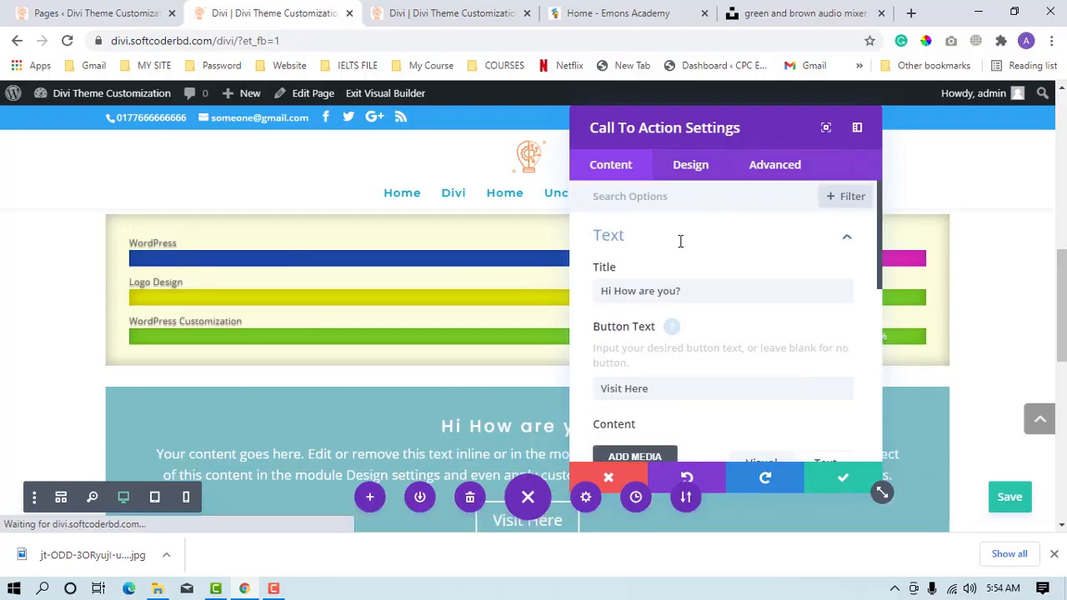
pyautogui.scroll(-2, 679, 249)
pyautogui.scroll(-2, 680, 247)
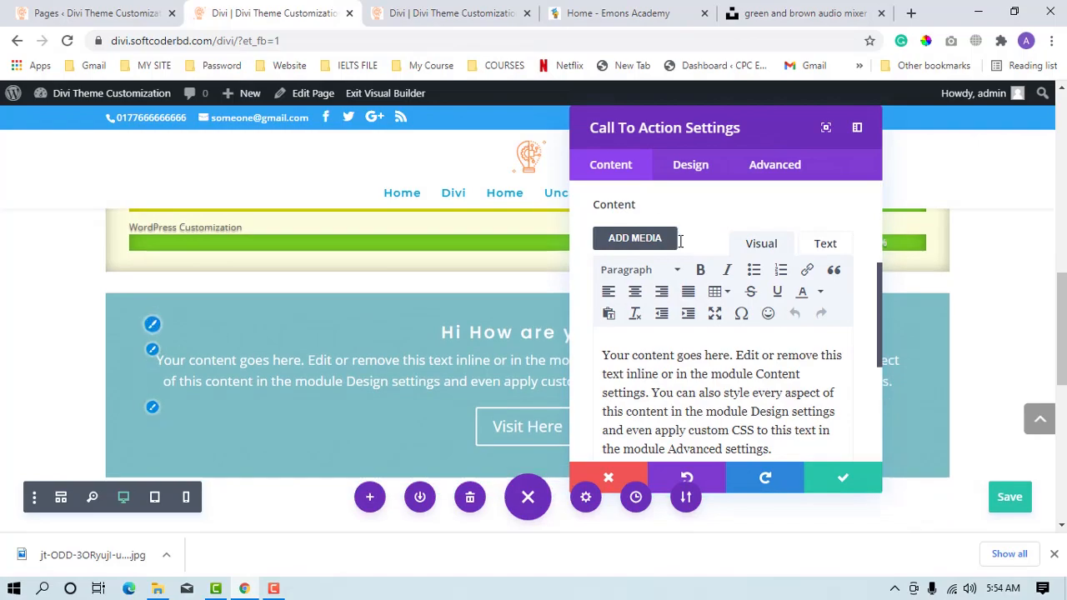
pyautogui.scroll(-3, 680, 241)
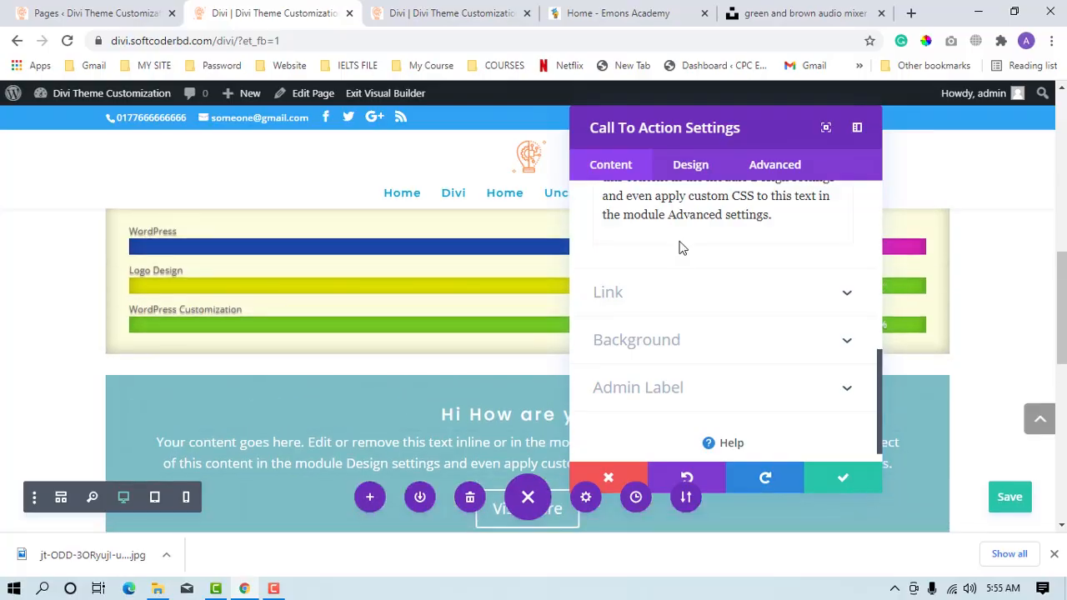
pyautogui.moveTo(782, 136); pyautogui.dragTo(863, 139)
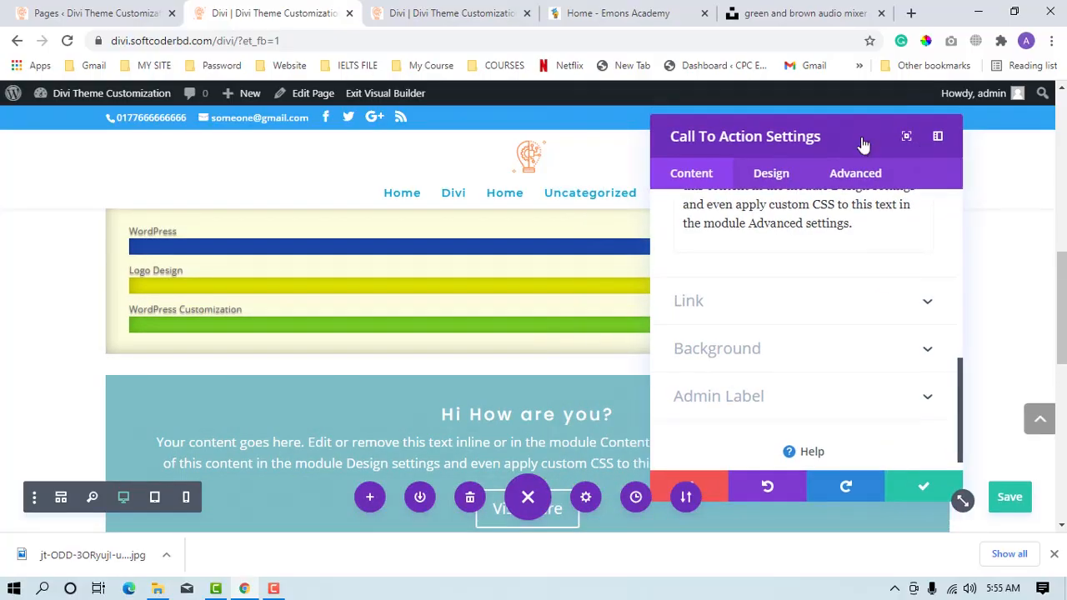
pyautogui.scroll(-3, 863, 140)
pyautogui.scroll(1, 864, 149)
pyautogui.moveTo(852, 335); pyautogui.dragTo(630, 239)
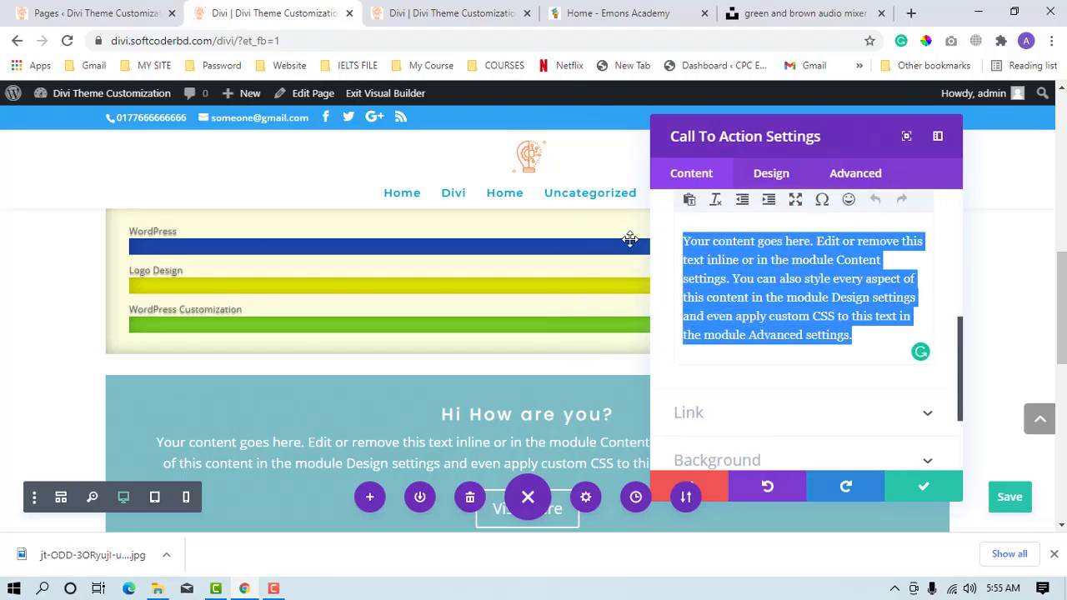
pyautogui.press('BackSpace')
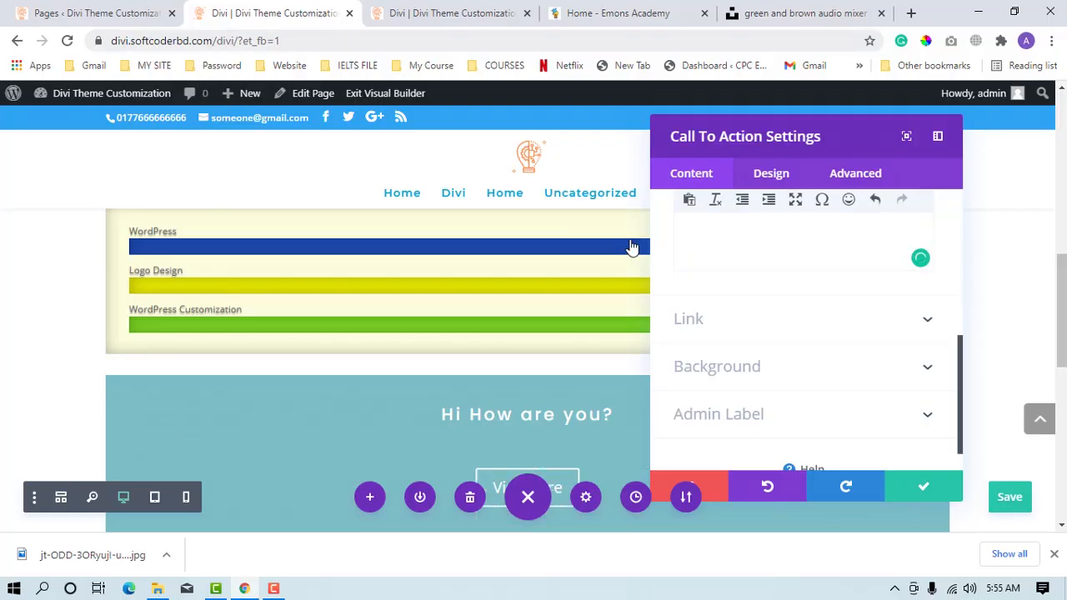
# Step: Replace the call to action's title with "আপনি যদি ফ্রিতে একটি কোর্স করতে চান নিচের লিংকে ক্লিক করুনঃ"
pyautogui.scroll(3, 631, 243)
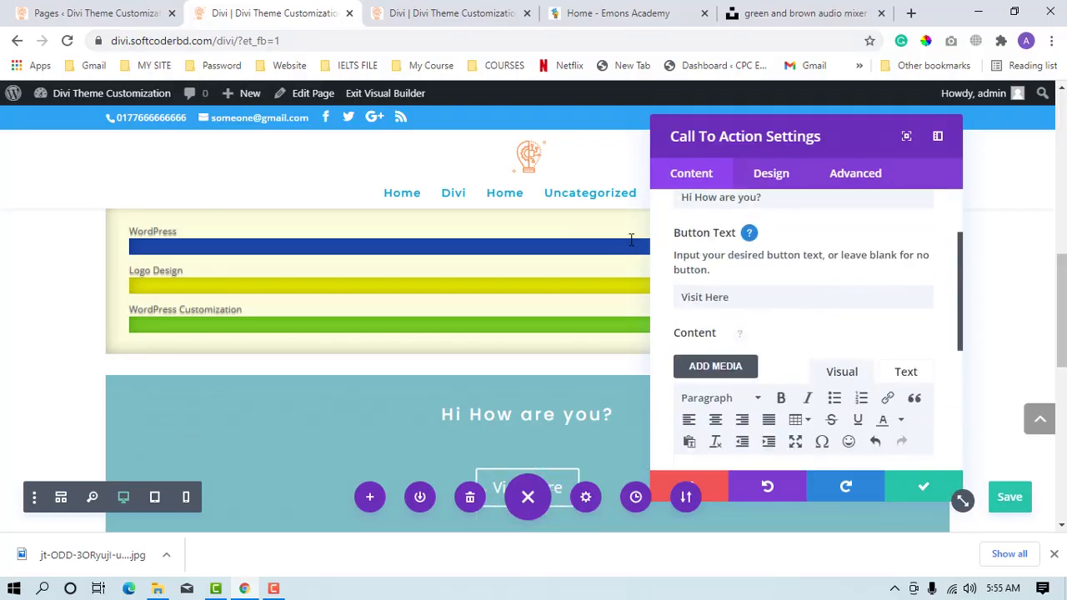
pyautogui.moveTo(776, 282); pyautogui.dragTo(541, 281)
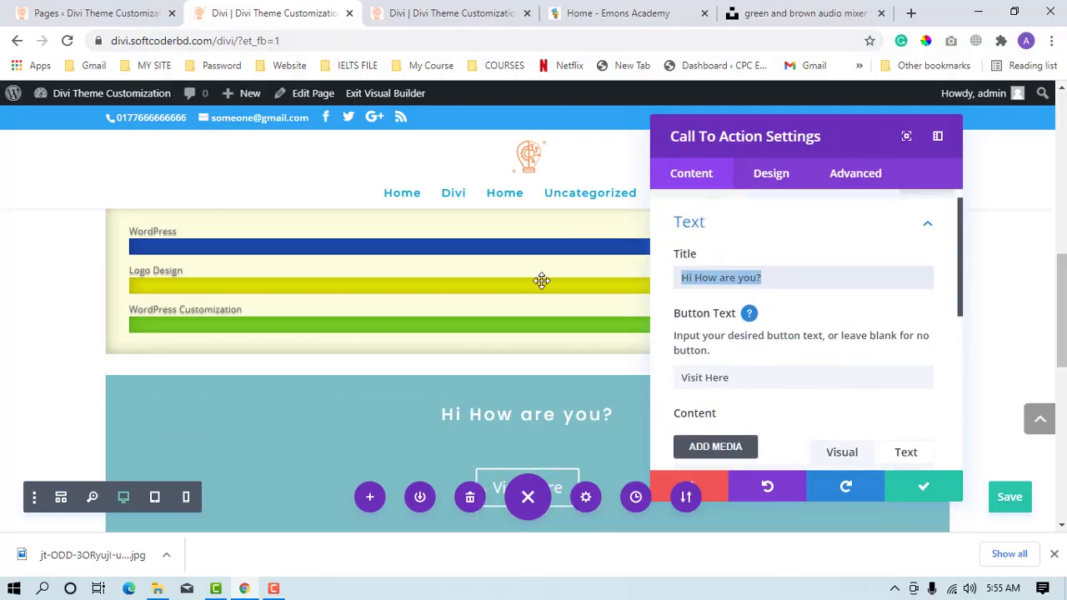
pyautogui.write('aponi zodi')
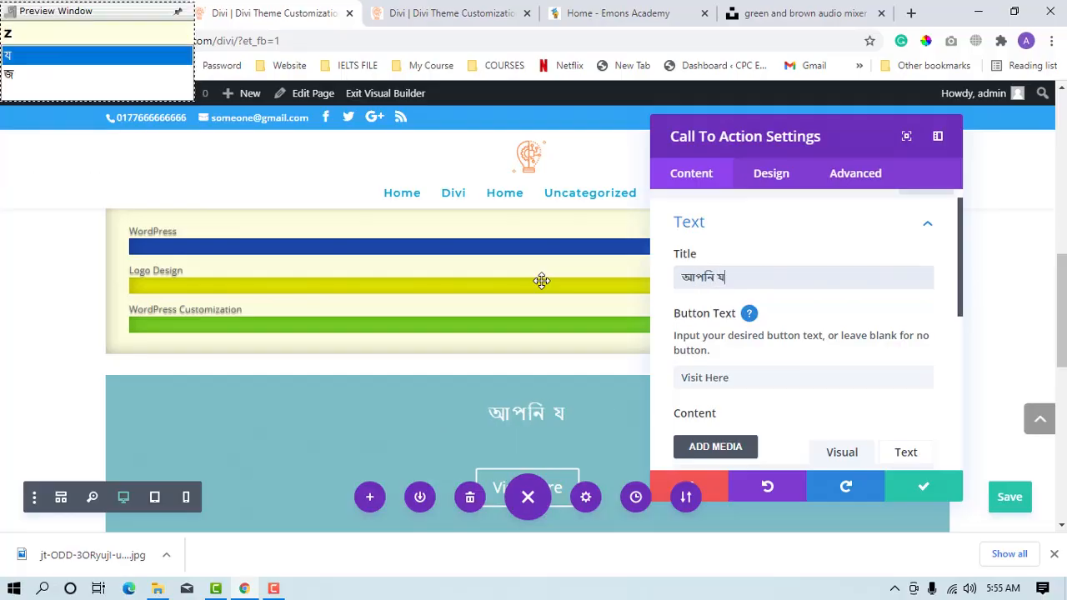
pyautogui.write(' fri')
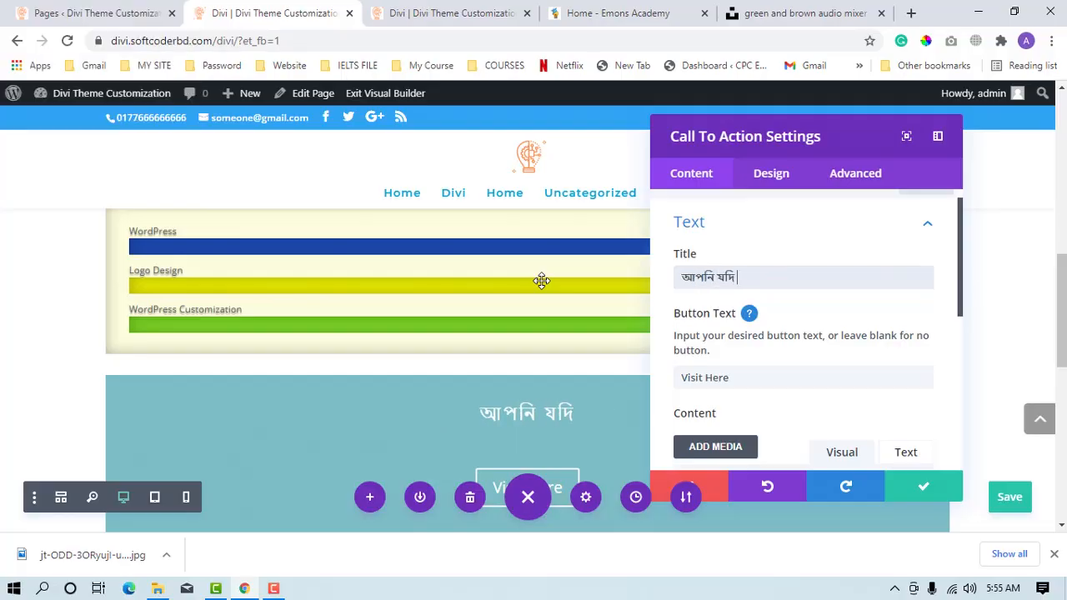
pyautogui.write('te ek')
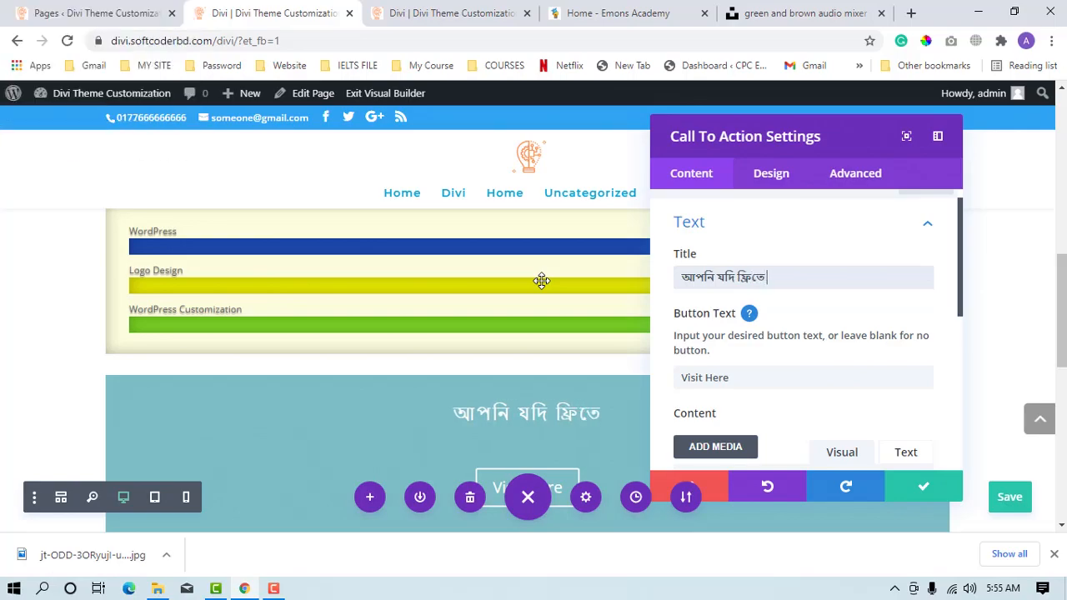
pyautogui.write('oTi k')
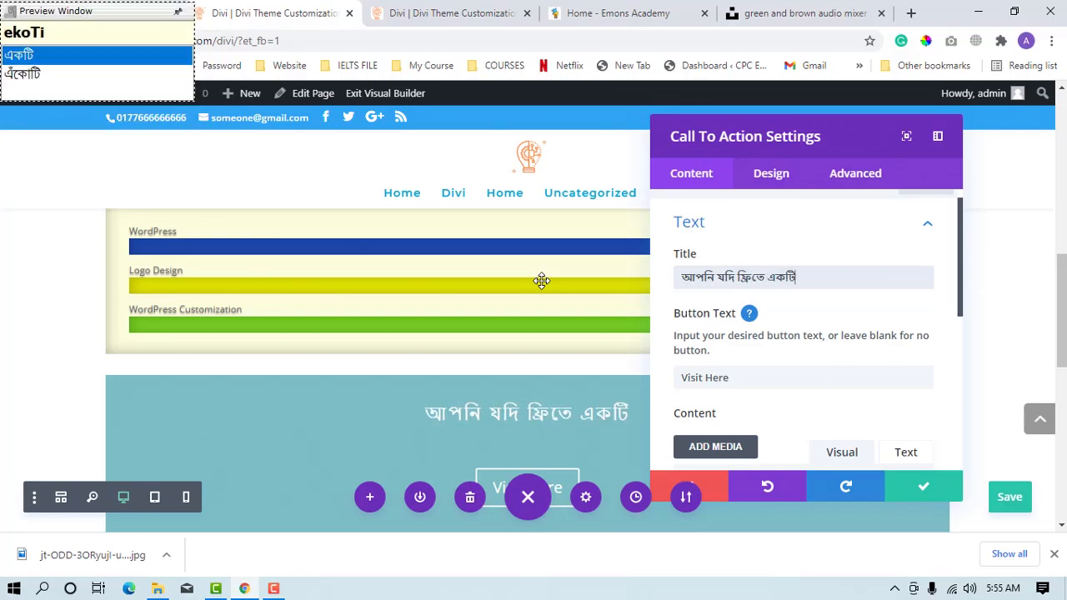
pyautogui.write('ors ')
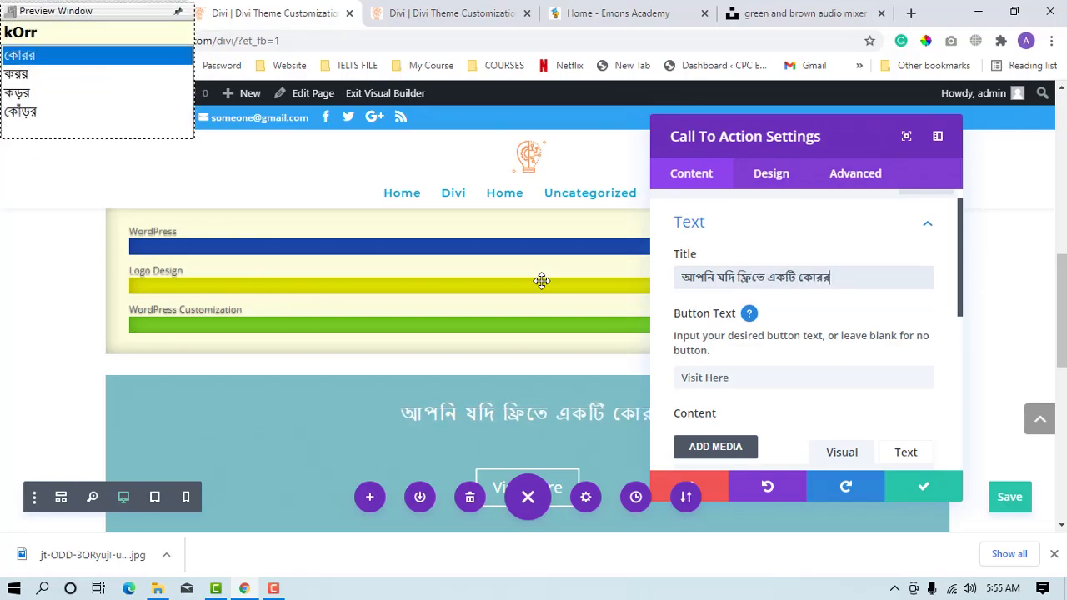
pyautogui.write('korote')
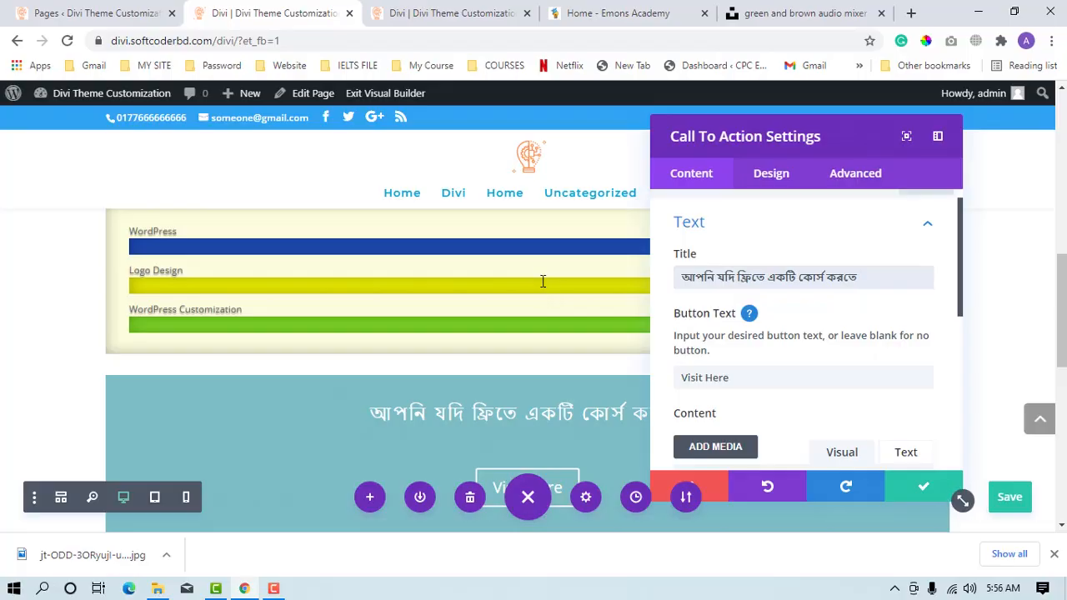
pyautogui.write('ca')
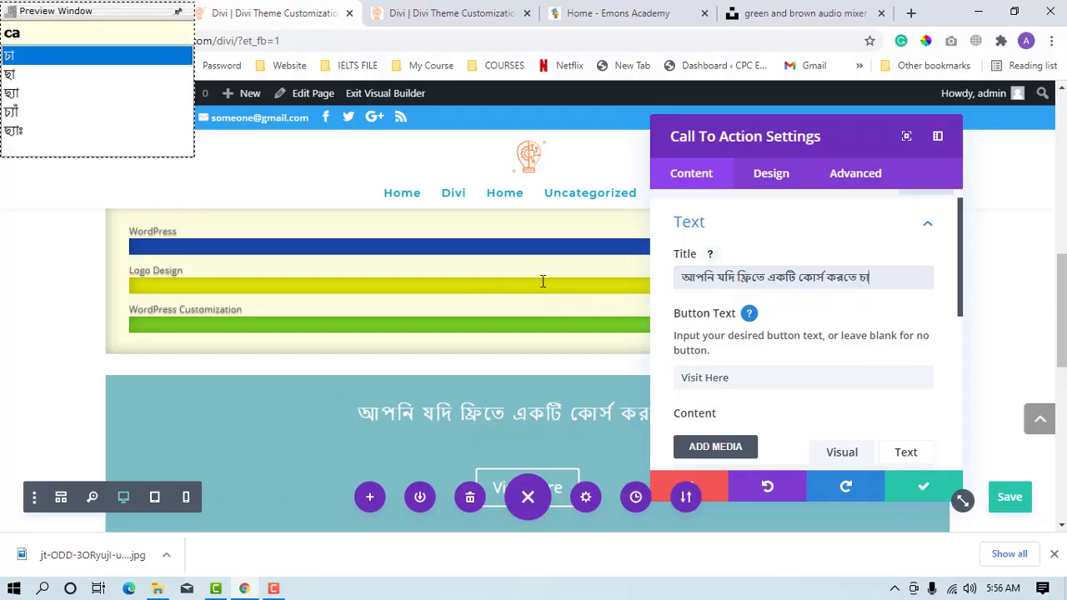
pyautogui.write('n nicher ')
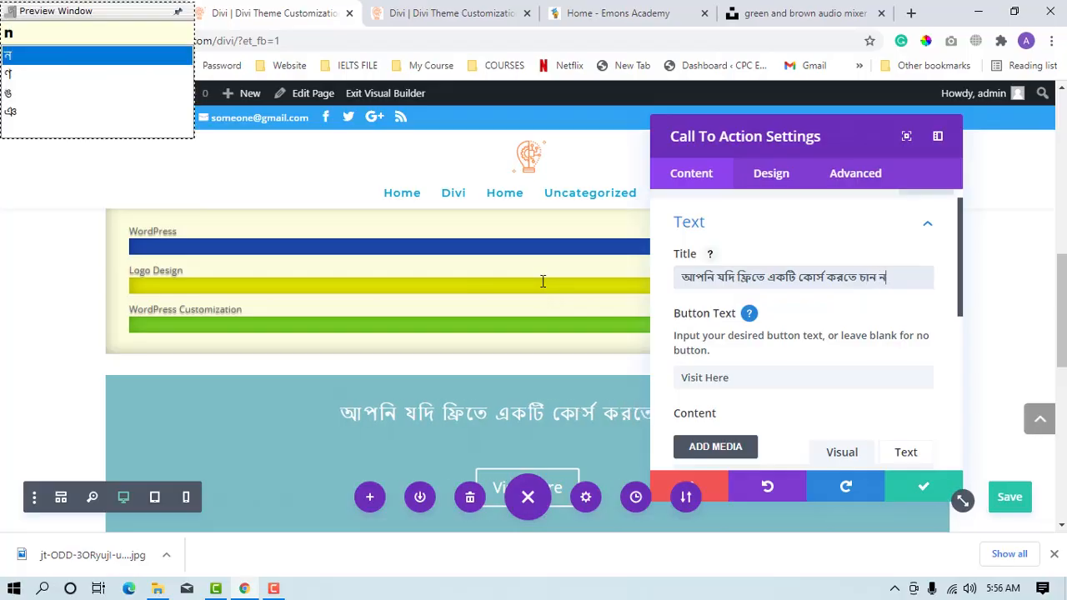
pyautogui.write('lin')
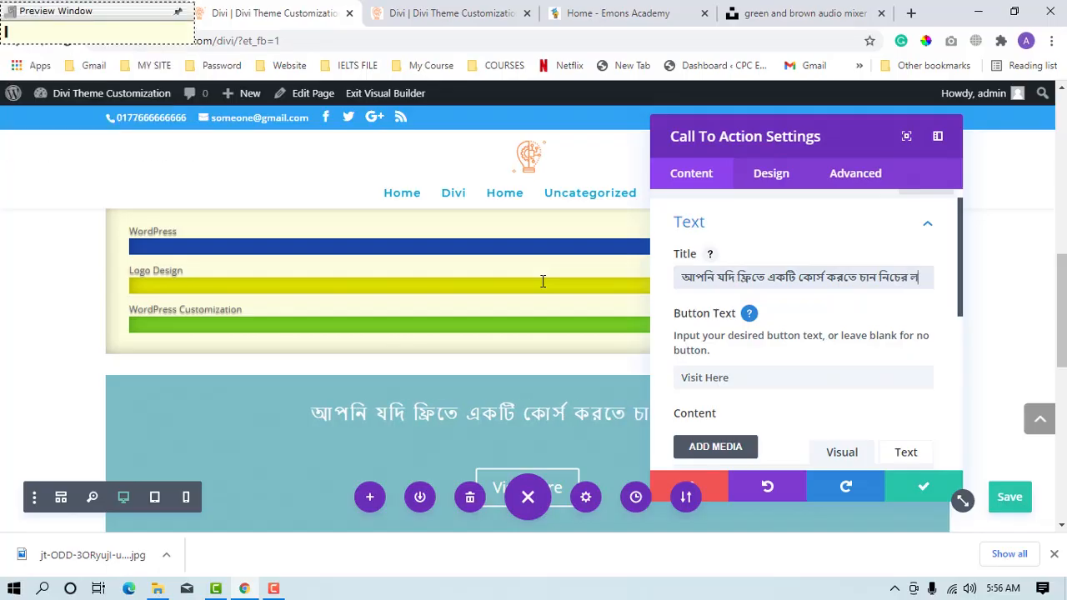
pyautogui.write('gke ')
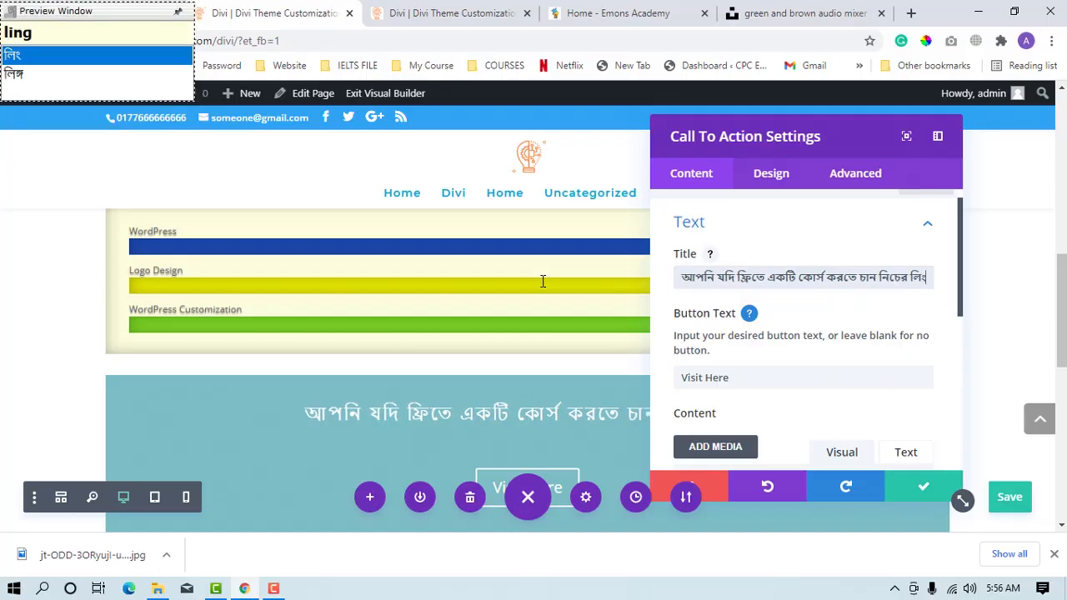
pyautogui.write('klik k')
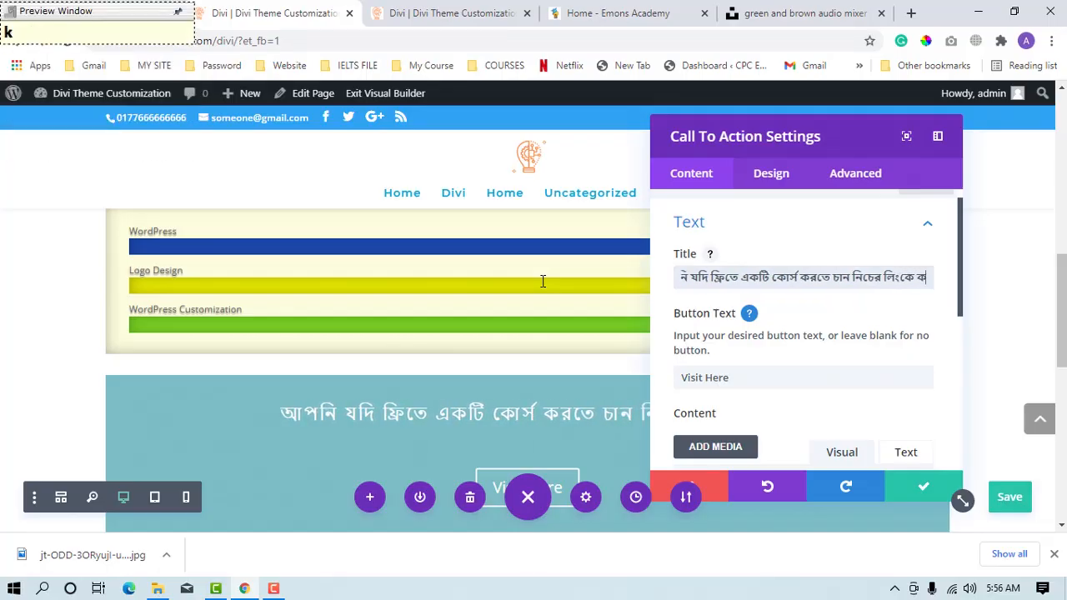
pyautogui.write('orun')
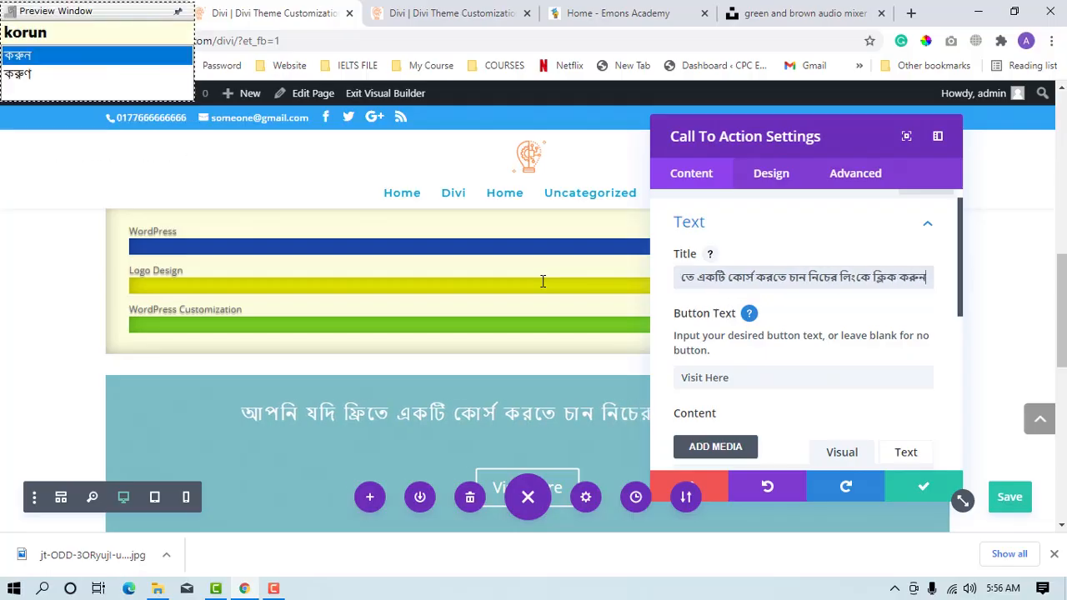
pyautogui.write(':')
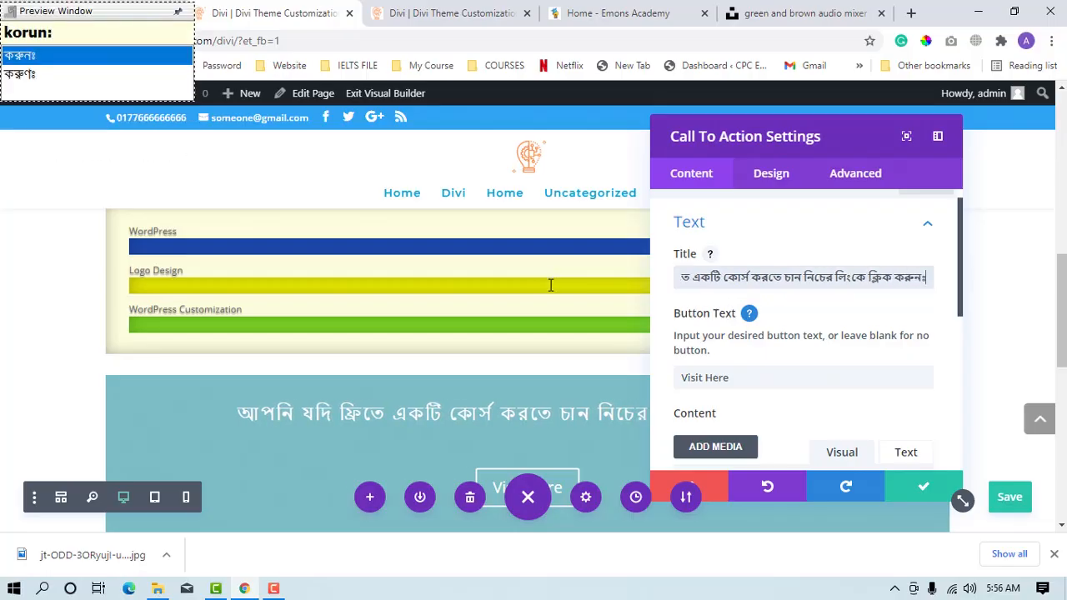
# Step: Replace the call to action's button text with the Bengali text "এখানে ক্লিক করুন"
pyautogui.click(764, 389)
pyautogui.moveTo(647, 392); pyautogui.dragTo(755, 385)
pyautogui.tripleClick(781, 378)
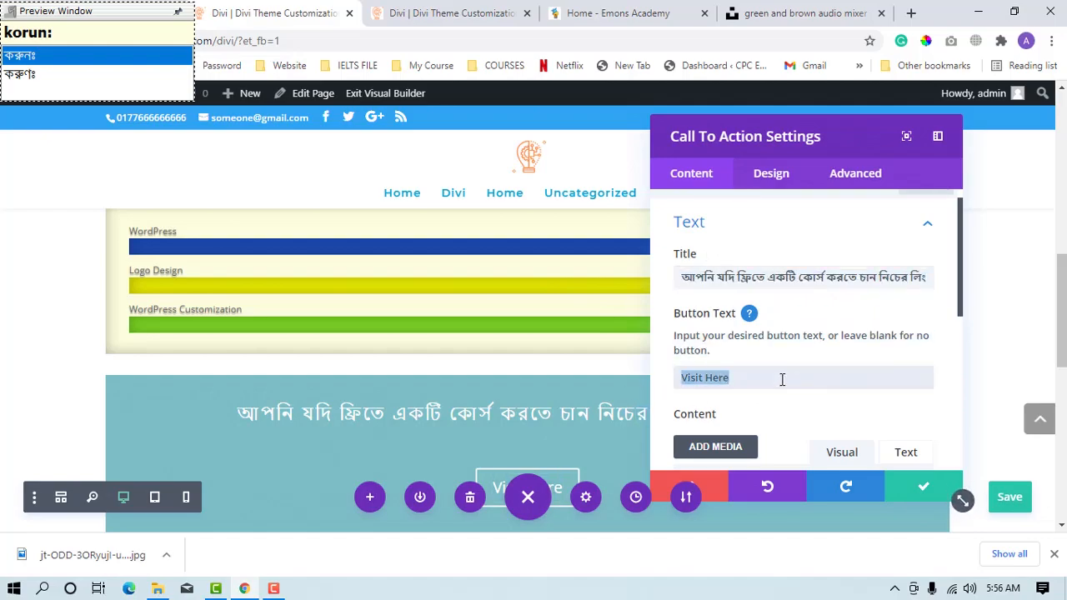
pyautogui.press('BackSpace')
pyautogui.write('ekhane')
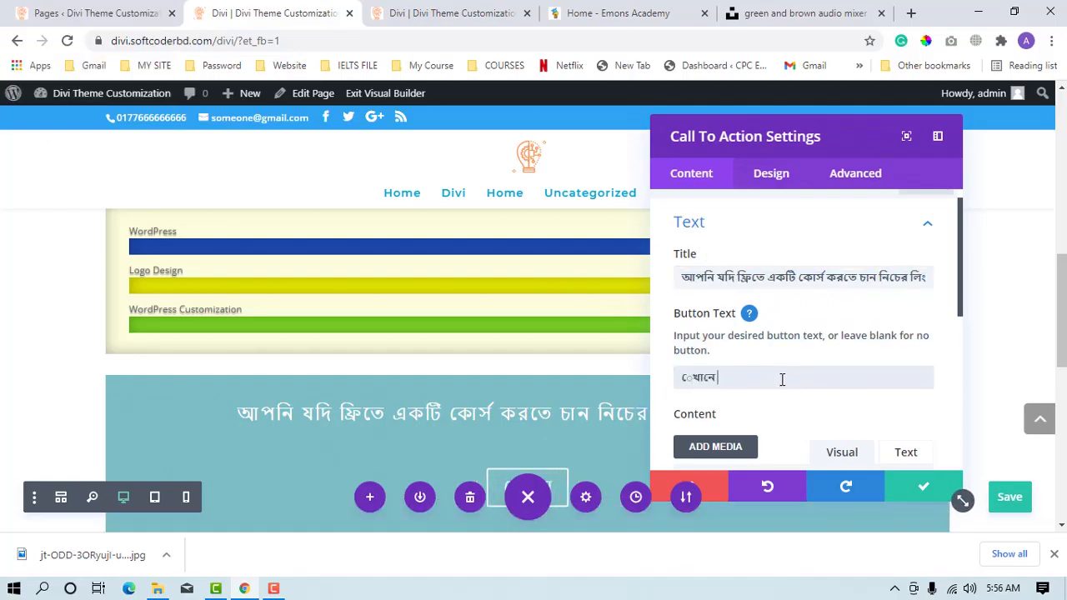
pyautogui.press('BackSpace')
pyautogui.press('BackSpace')
pyautogui.press('BackSpace')
pyautogui.press('BackSpace')
pyautogui.press('BackSpace')
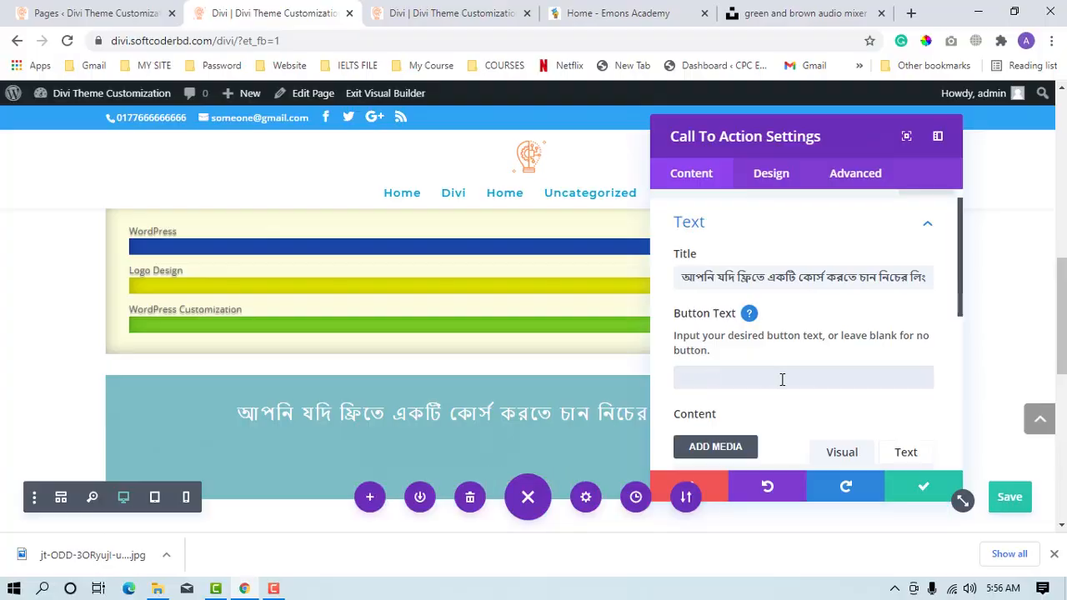
pyautogui.write('ekhane ')
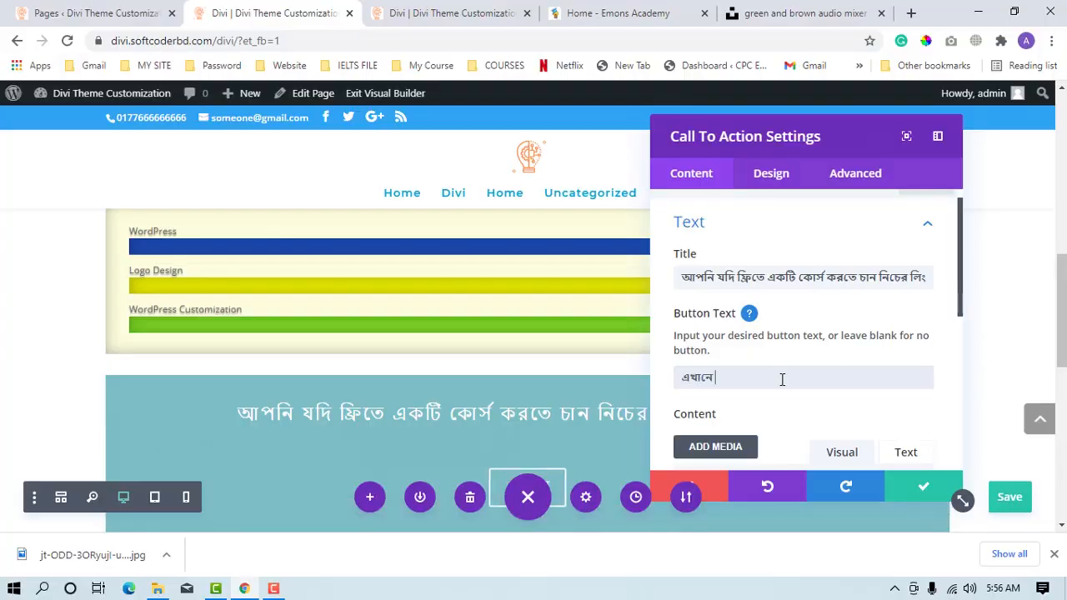
pyautogui.write('klik ko')
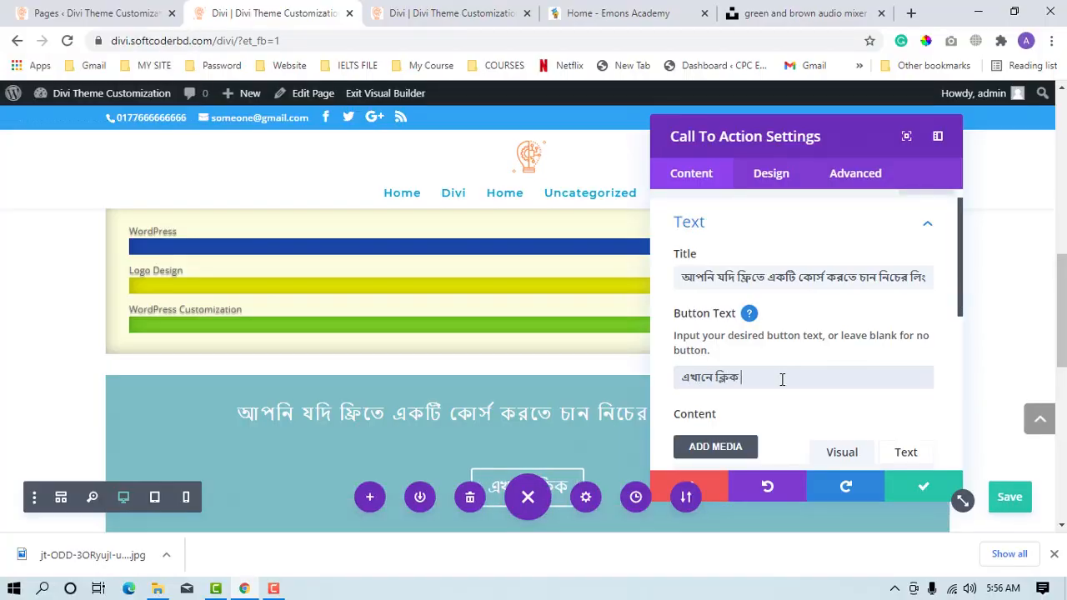
pyautogui.write('ru')
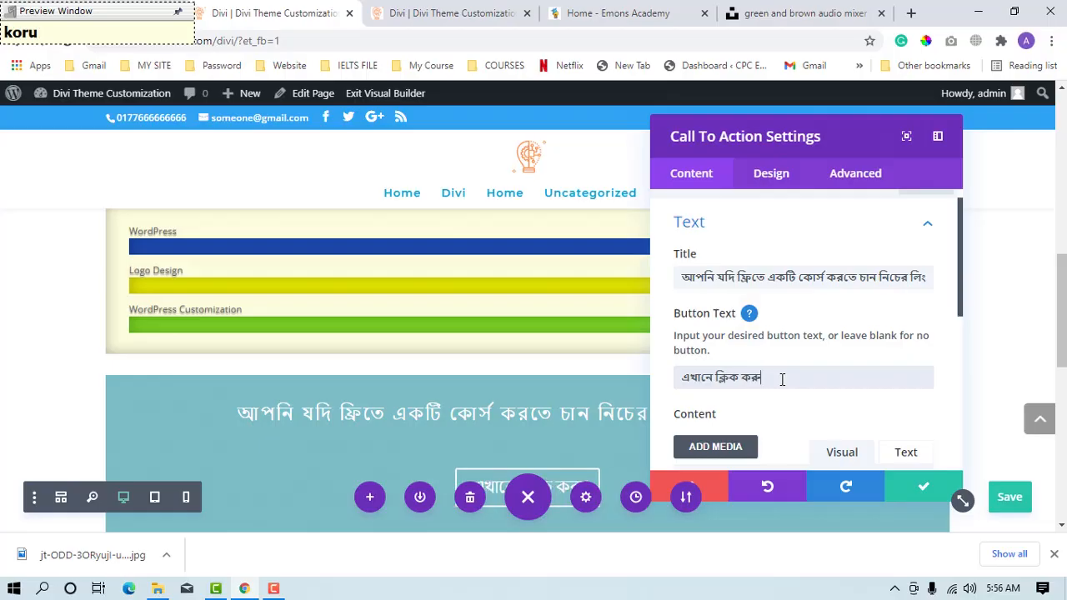
pyautogui.write('n')
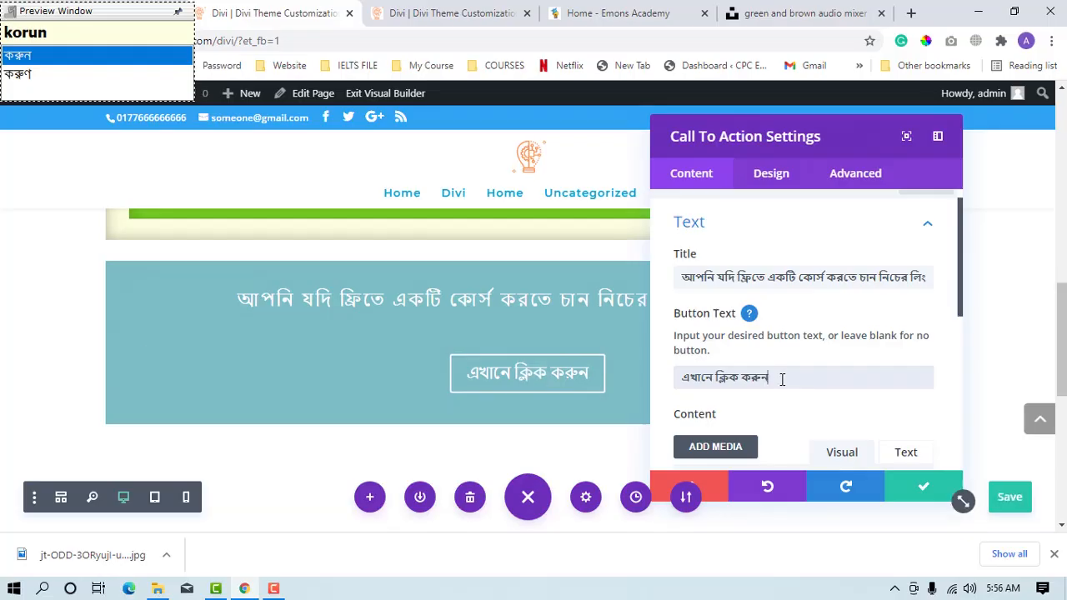
# Step: Add a background gradient to the call to action in its Background settings
pyautogui.scroll(-1, 784, 385)
pyautogui.scroll(2, 782, 388)
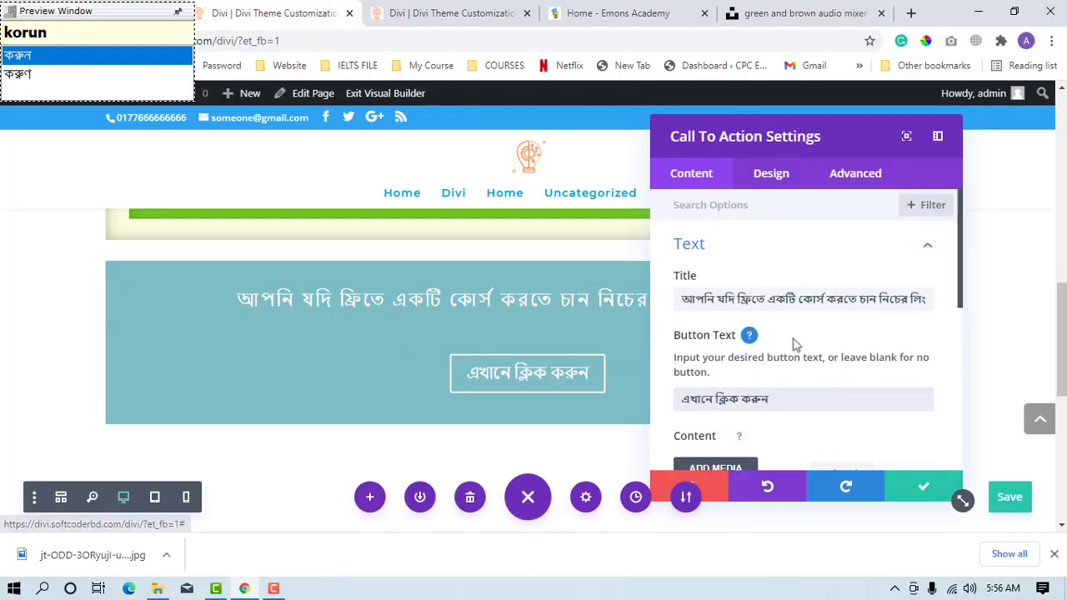
pyautogui.click(821, 258)
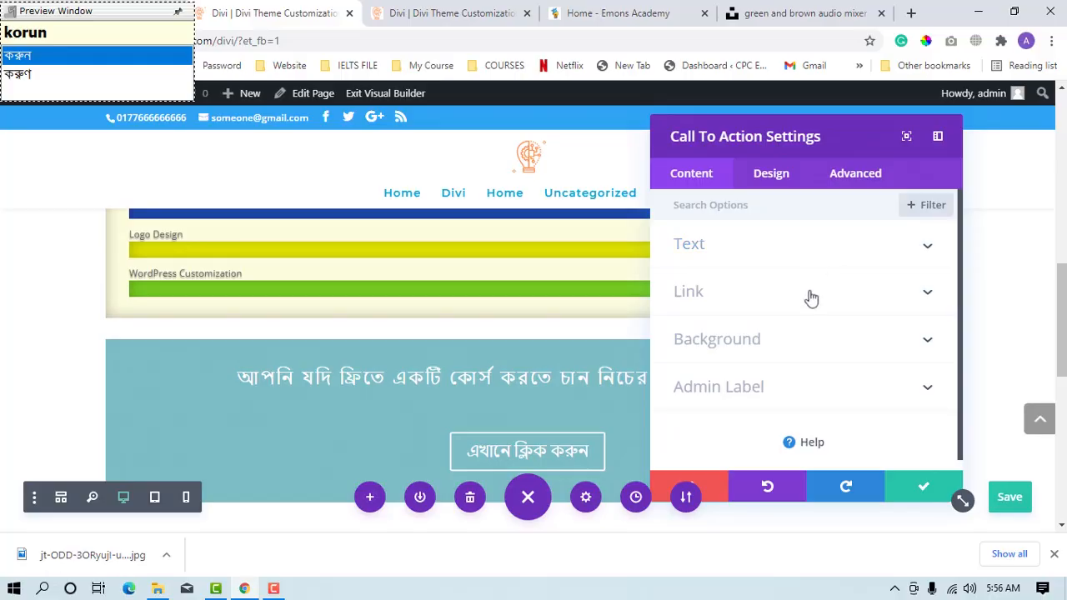
pyautogui.click(798, 345)
pyautogui.scroll(-1, 801, 347)
pyautogui.scroll(1, 801, 347)
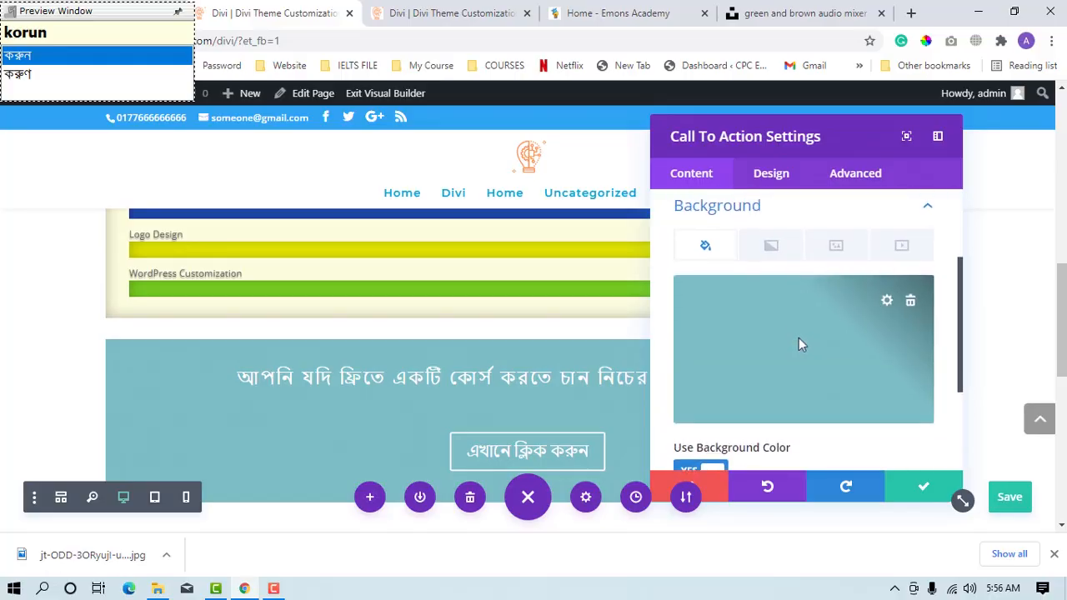
pyautogui.click(781, 254)
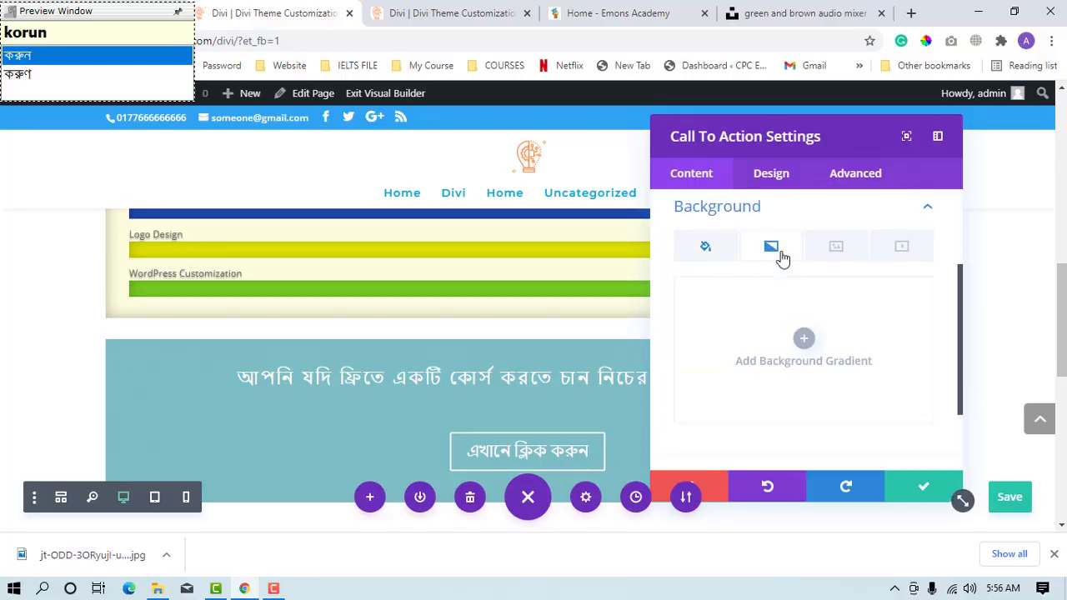
pyautogui.click(804, 339)
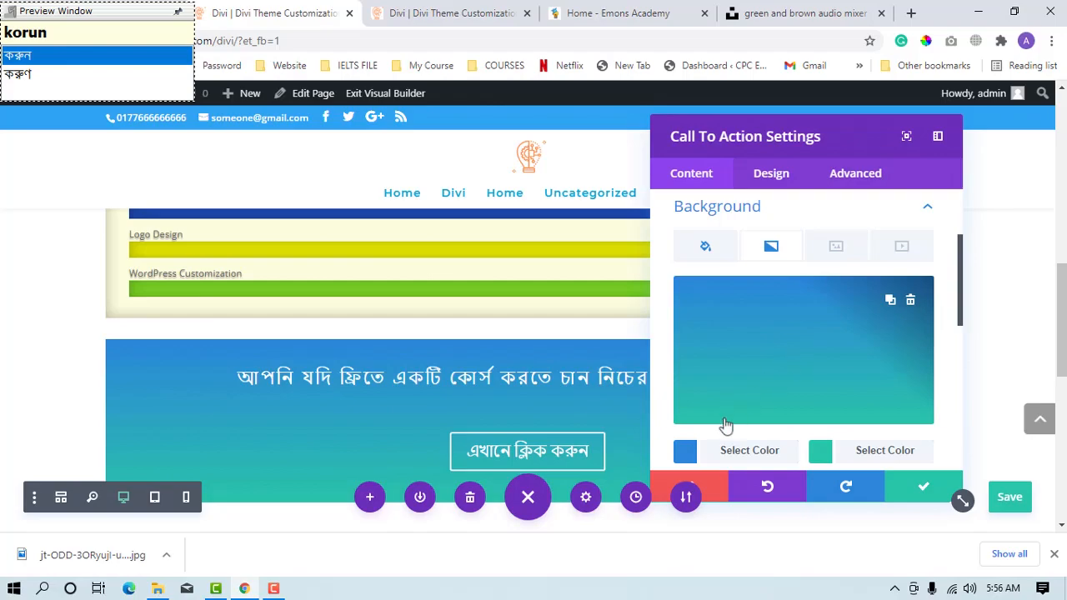
# Step: Set the background gradient's first color to red and its second color to blue
pyautogui.click(685, 450)
pyautogui.moveTo(686, 349); pyautogui.dragTo(657, 287)
pyautogui.click(676, 334)
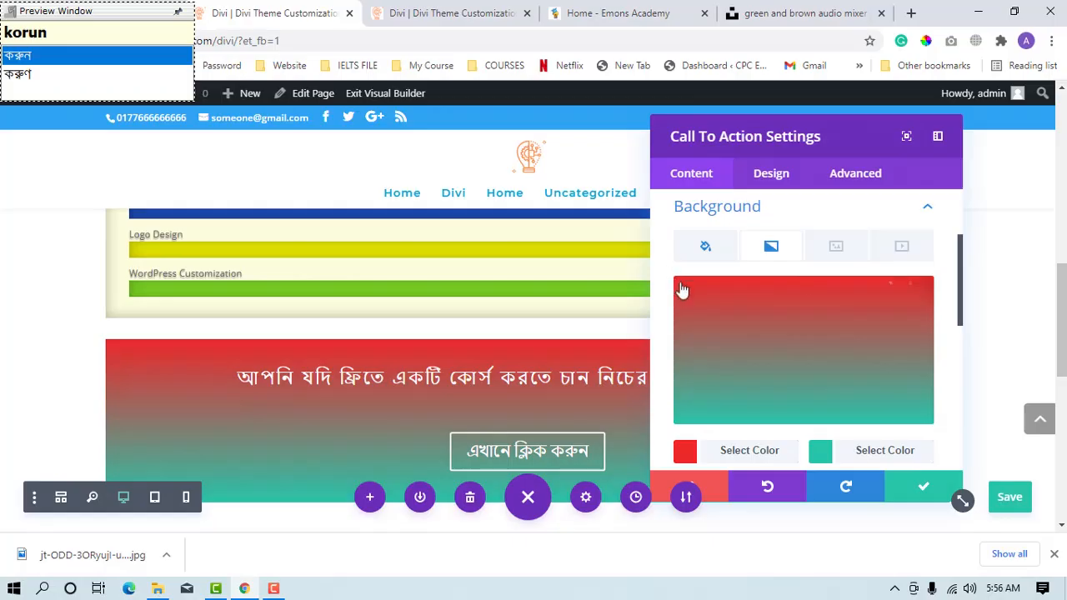
pyautogui.click(820, 450)
pyautogui.moveTo(843, 294); pyautogui.dragTo(849, 274)
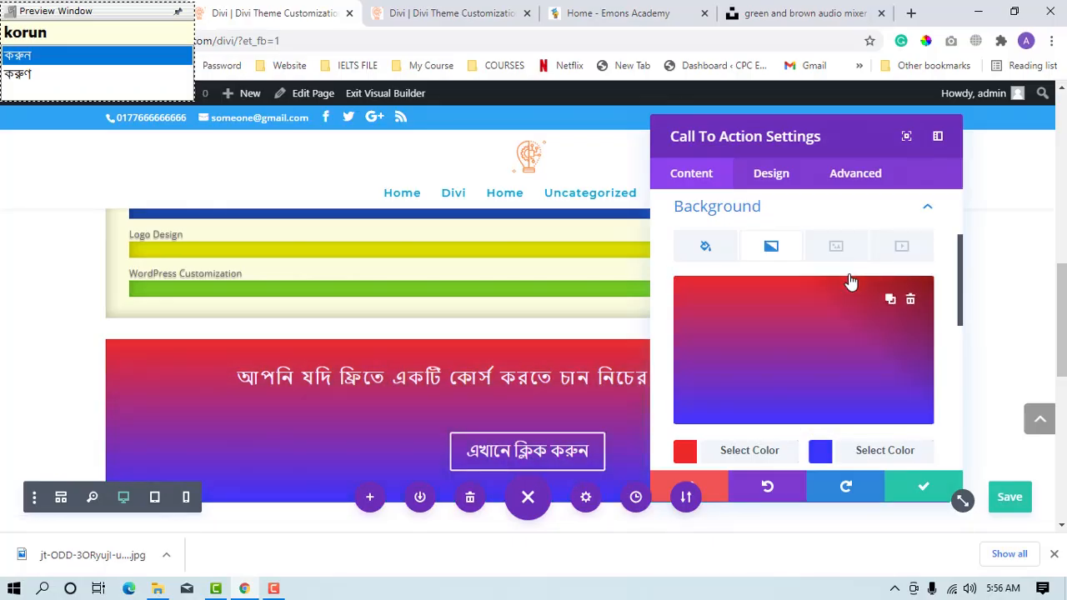
# Step: Try the Radial gradient type on the call to action's background and switch it back to Linear
pyautogui.scroll(-2, 850, 281)
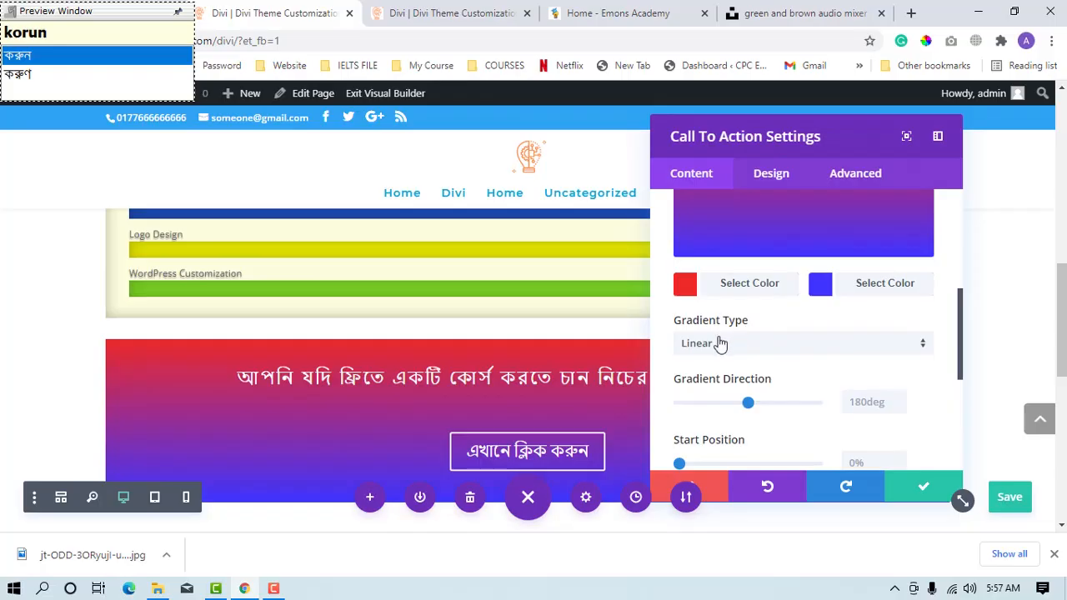
pyautogui.click(720, 343)
pyautogui.click(727, 386)
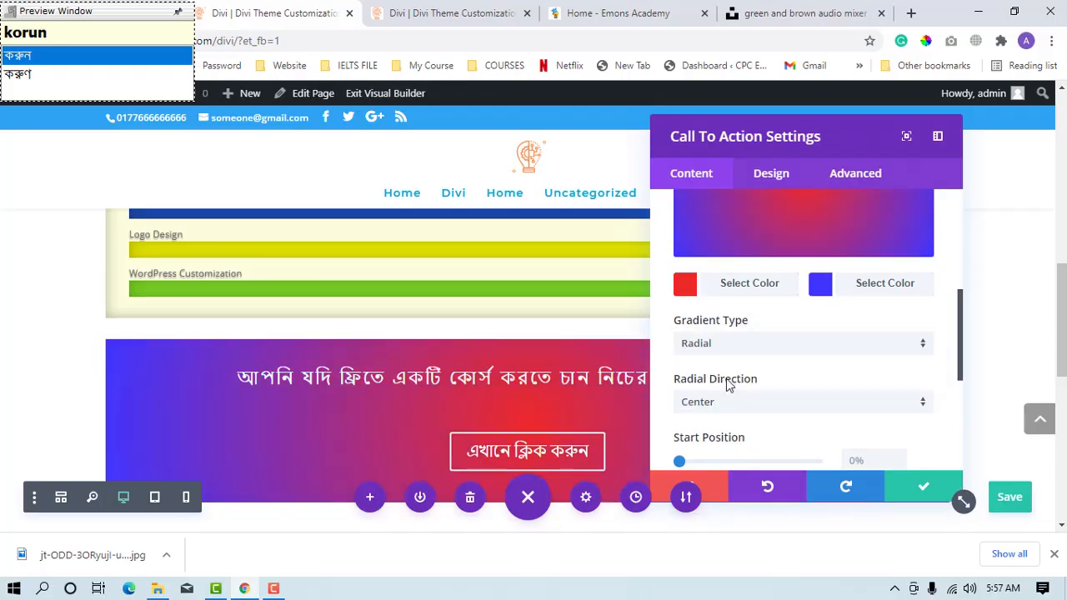
pyautogui.click(757, 345)
pyautogui.click(747, 358)
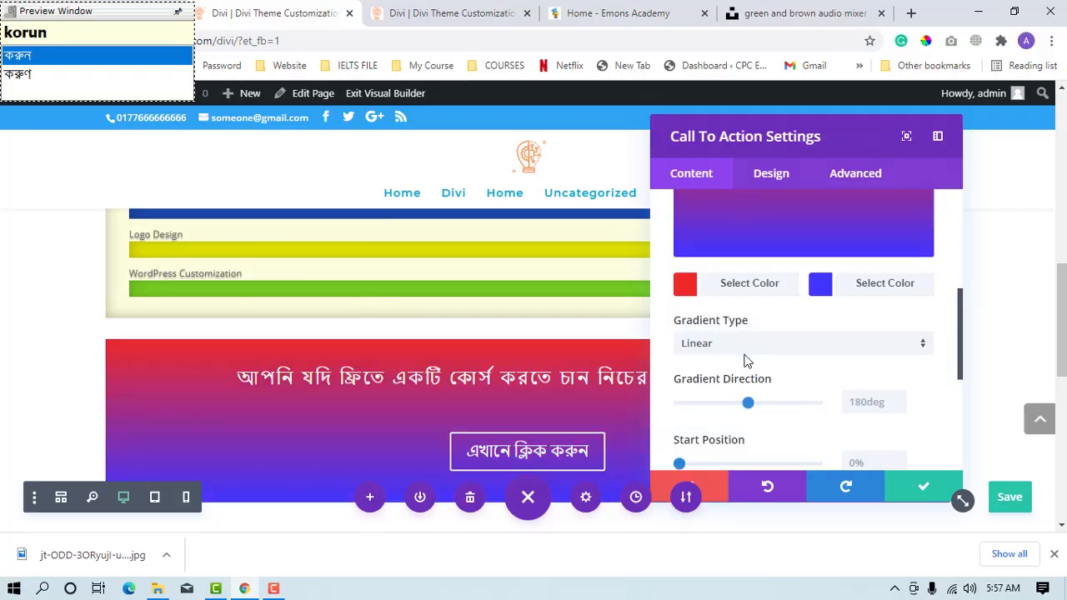
# Step: Set the linear background gradient's direction to 98deg and review the remaining gradient options
pyautogui.scroll(-1, 746, 360)
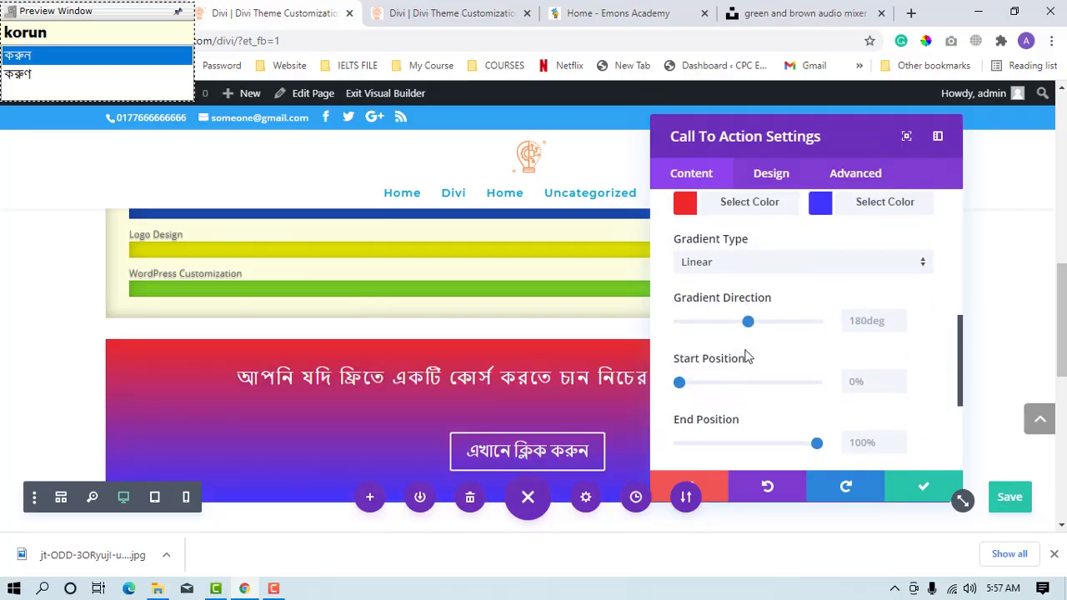
pyautogui.moveTo(749, 323); pyautogui.dragTo(728, 331)
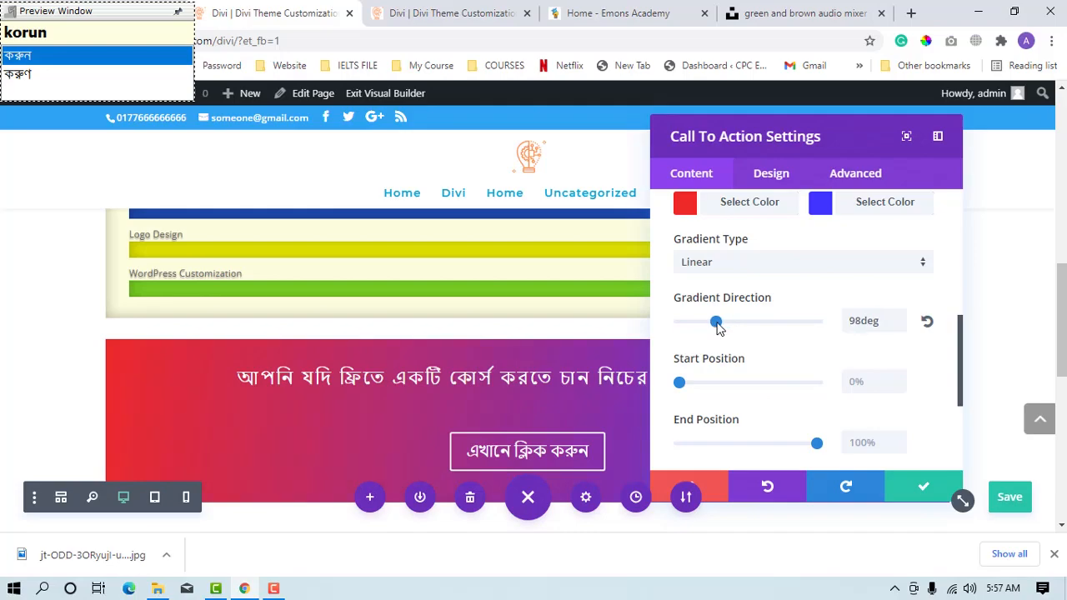
pyautogui.scroll(-5, 718, 327)
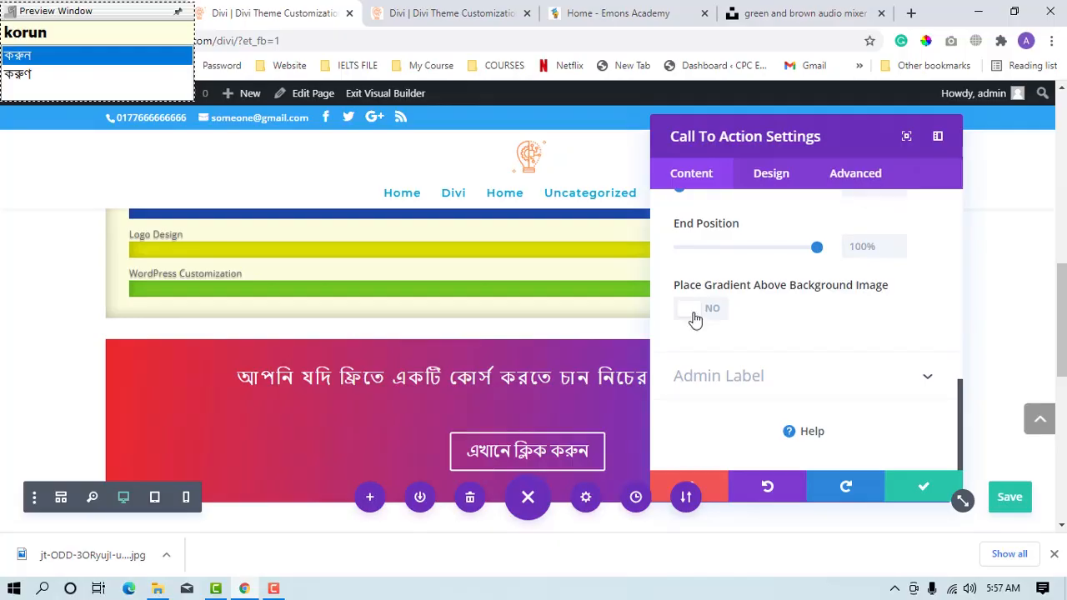
# Step: Place the call to action's gradient above the background image
pyautogui.click(694, 315)
pyautogui.scroll(1, 695, 320)
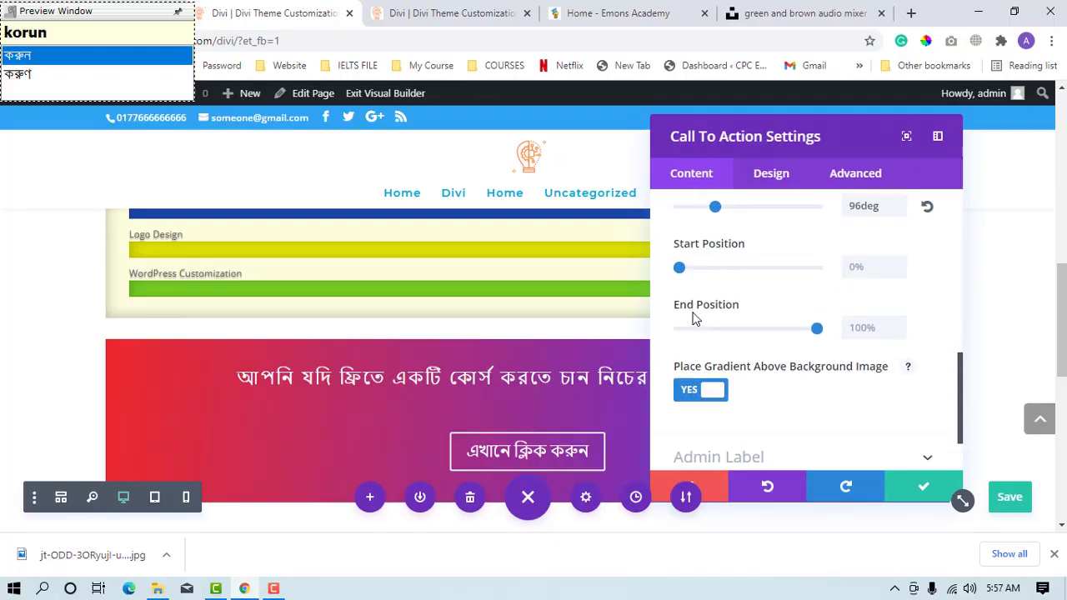
pyautogui.scroll(1, 695, 319)
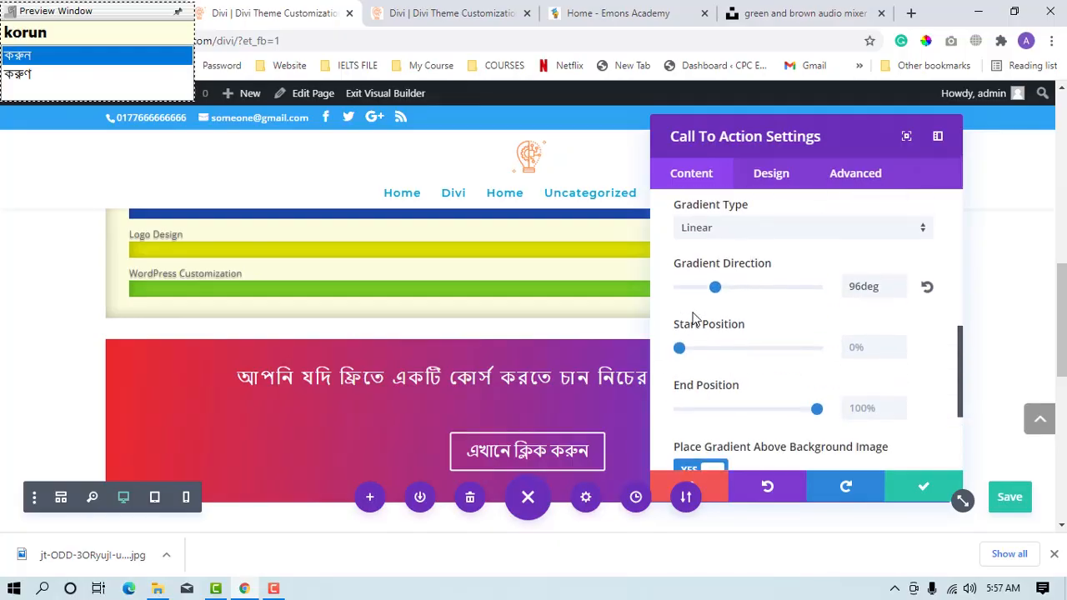
pyautogui.scroll(1, 695, 319)
pyautogui.scroll(-3, 695, 319)
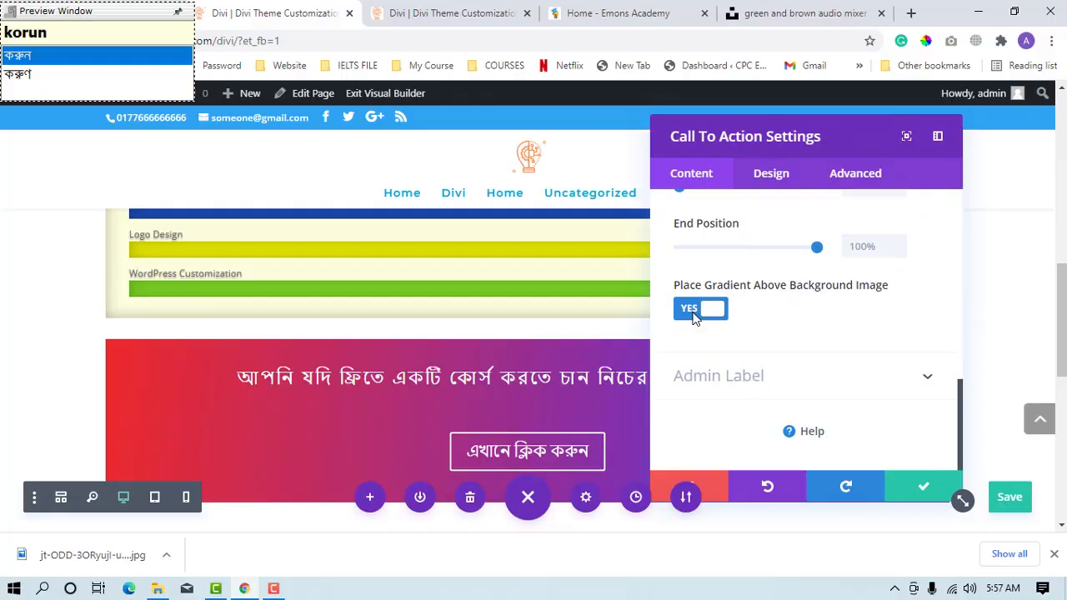
# Step: Set the audio mixer photo from the media library as the call to action's background image
pyautogui.scroll(6, 695, 320)
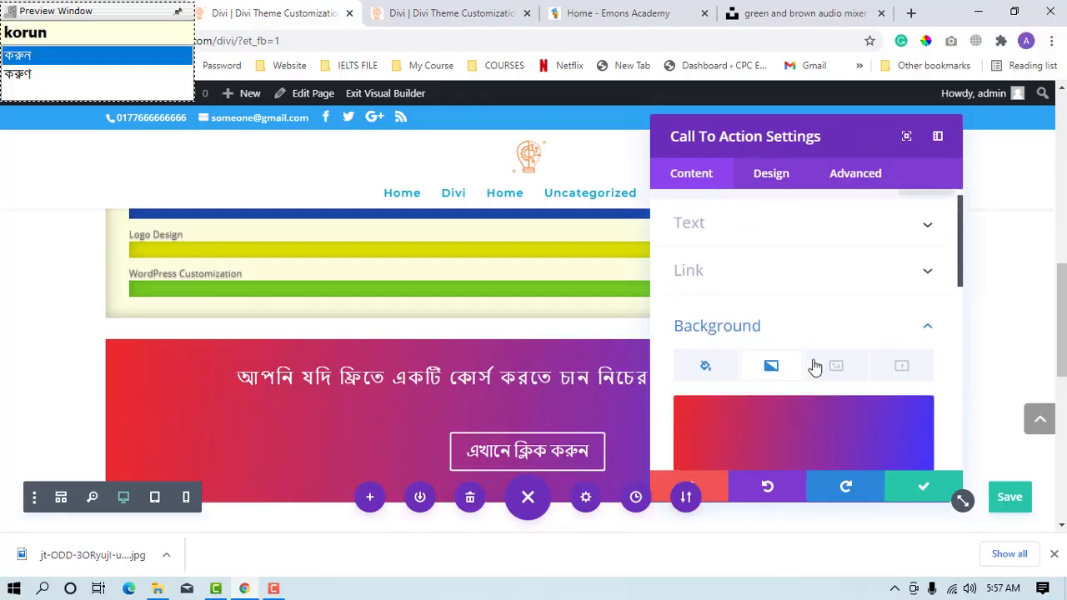
pyautogui.click(823, 369)
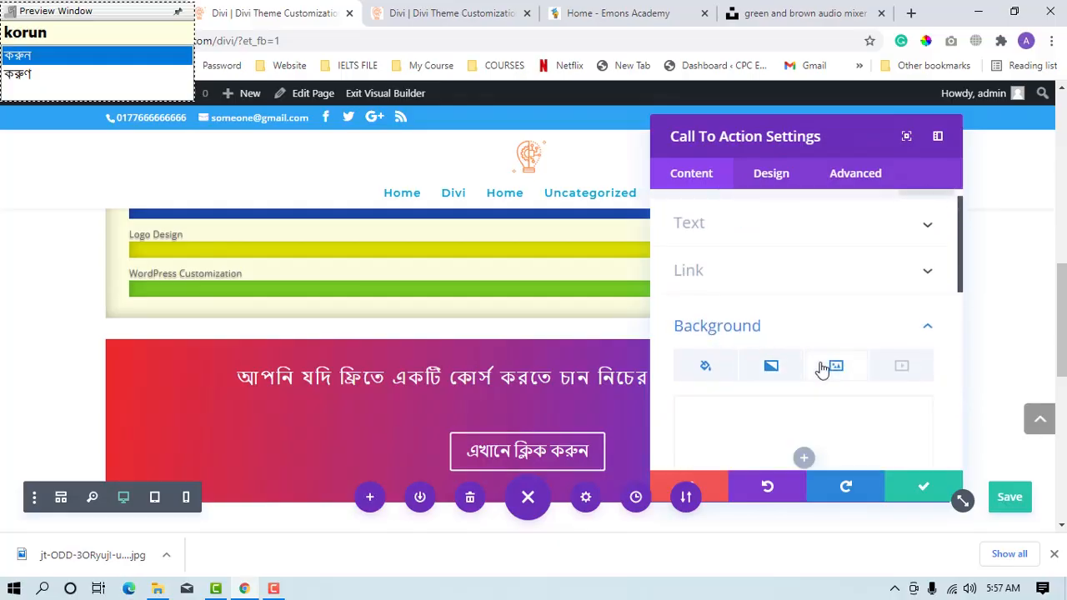
pyautogui.scroll(-2, 800, 326)
pyautogui.click(796, 315)
pyautogui.click(272, 286)
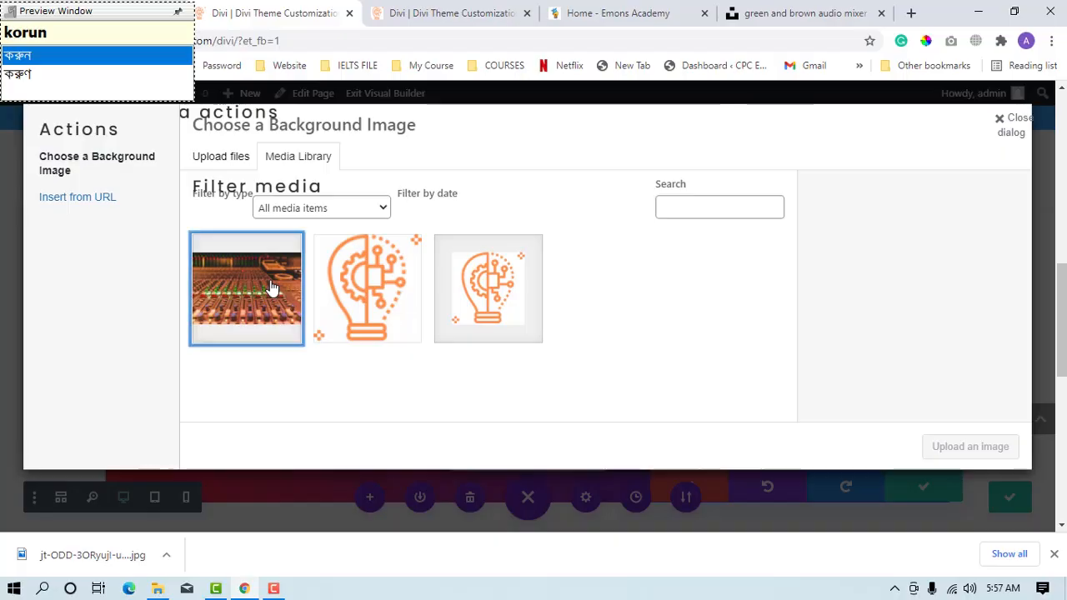
pyautogui.click(970, 447)
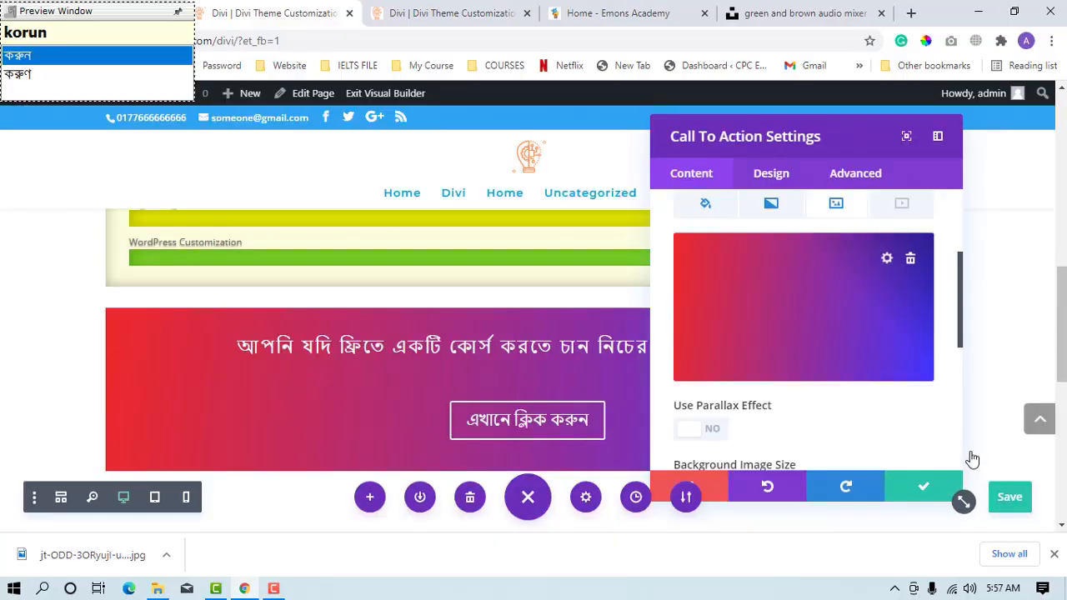
# Step: Examine the call to action's background image and background video options
pyautogui.scroll(2, 844, 307)
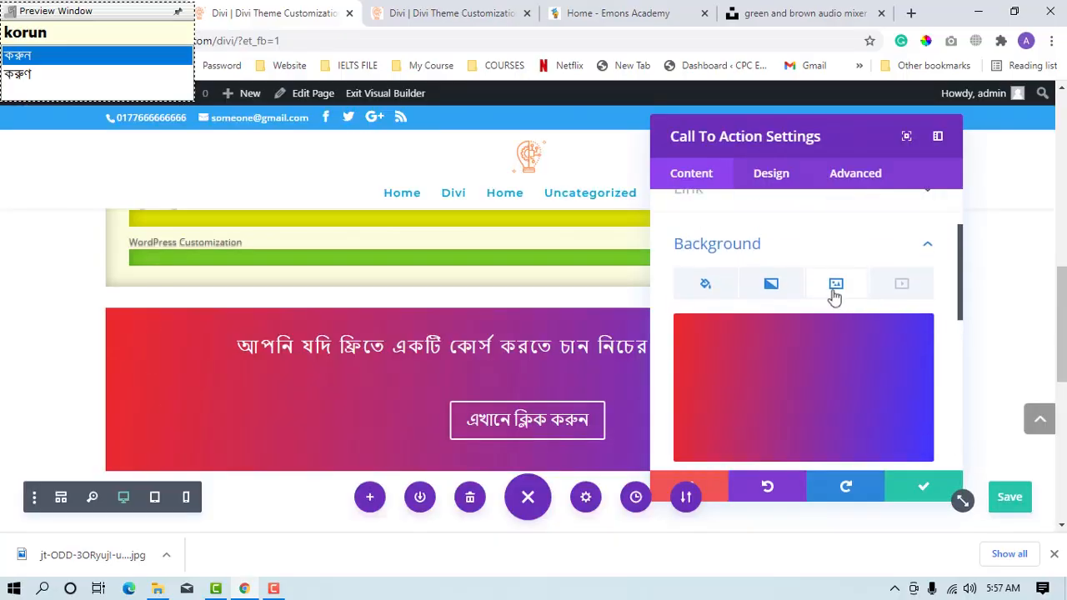
pyautogui.scroll(-2, 830, 293)
pyautogui.scroll(-1, 827, 294)
pyautogui.scroll(4, 832, 312)
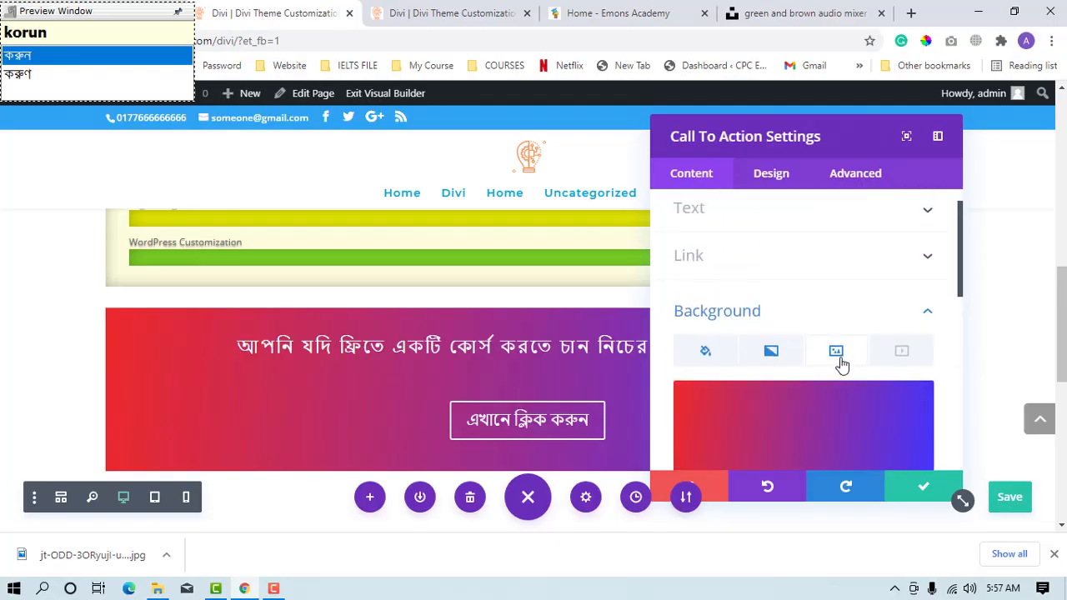
pyautogui.click(888, 350)
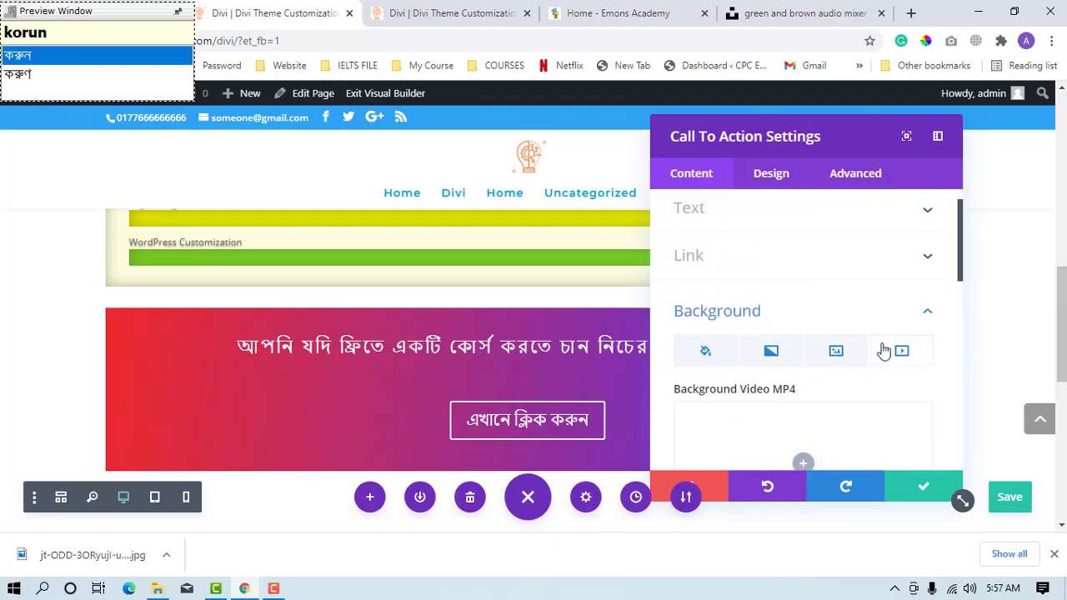
pyautogui.click(828, 357)
pyautogui.scroll(-2, 828, 359)
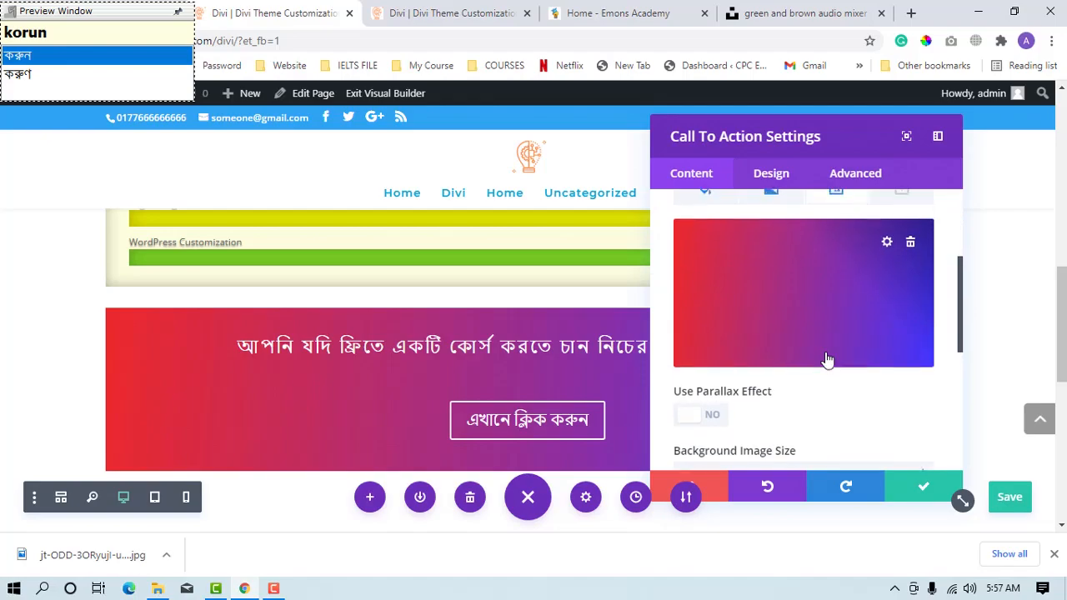
pyautogui.scroll(-5, 826, 357)
pyautogui.scroll(5, 824, 357)
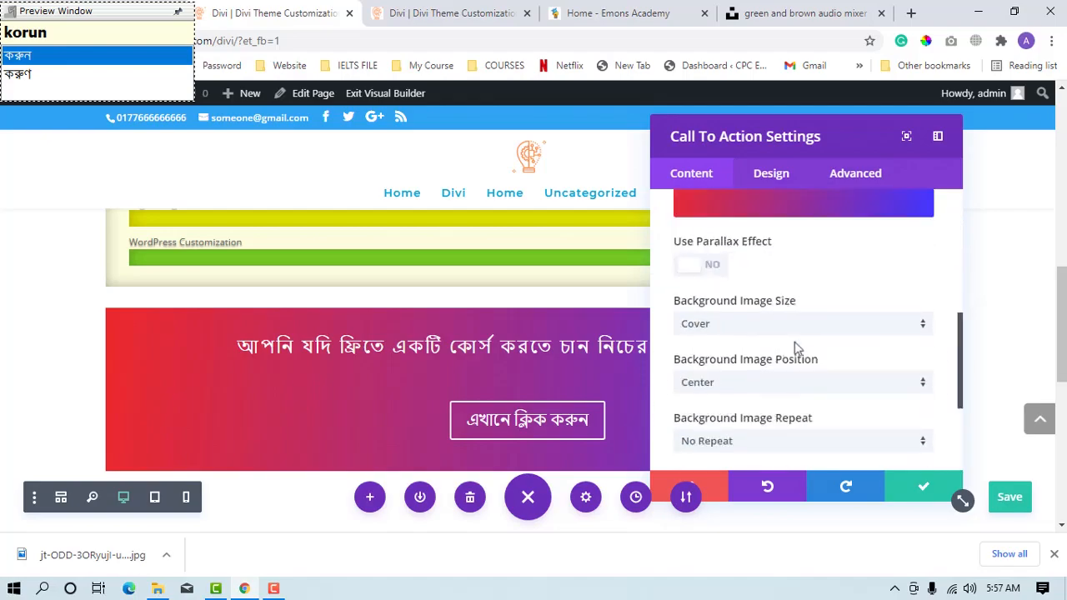
# Step: Reselect the audio mixer photo from the media library as the background image
pyautogui.click(786, 340)
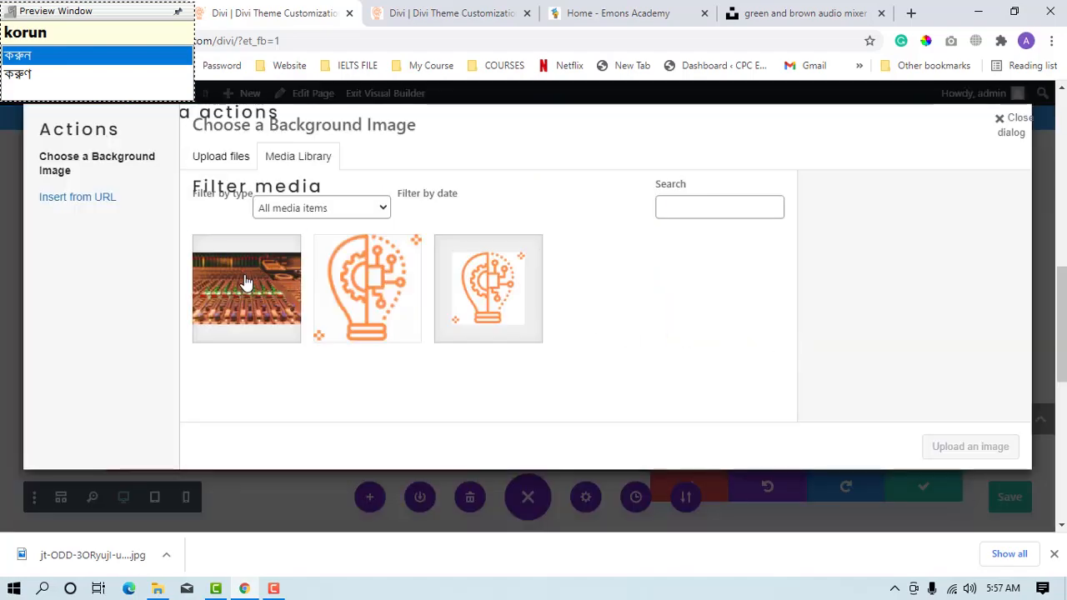
pyautogui.click(246, 283)
pyautogui.click(957, 454)
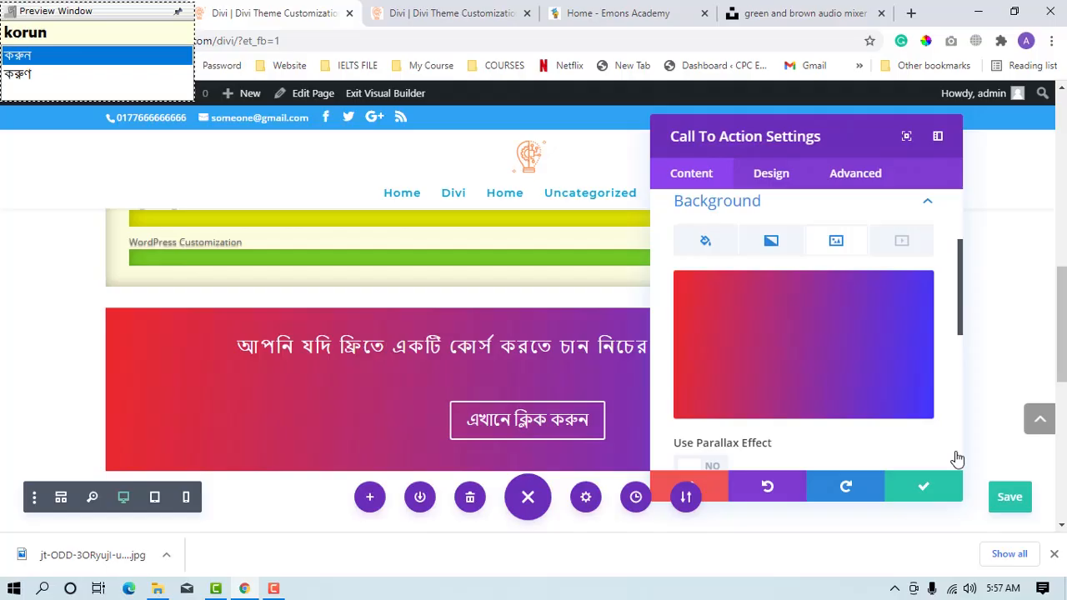
# Step: Try placing the gradient behind the background image, and put it back above the image
pyautogui.scroll(-3, 934, 434)
pyautogui.scroll(3, 915, 409)
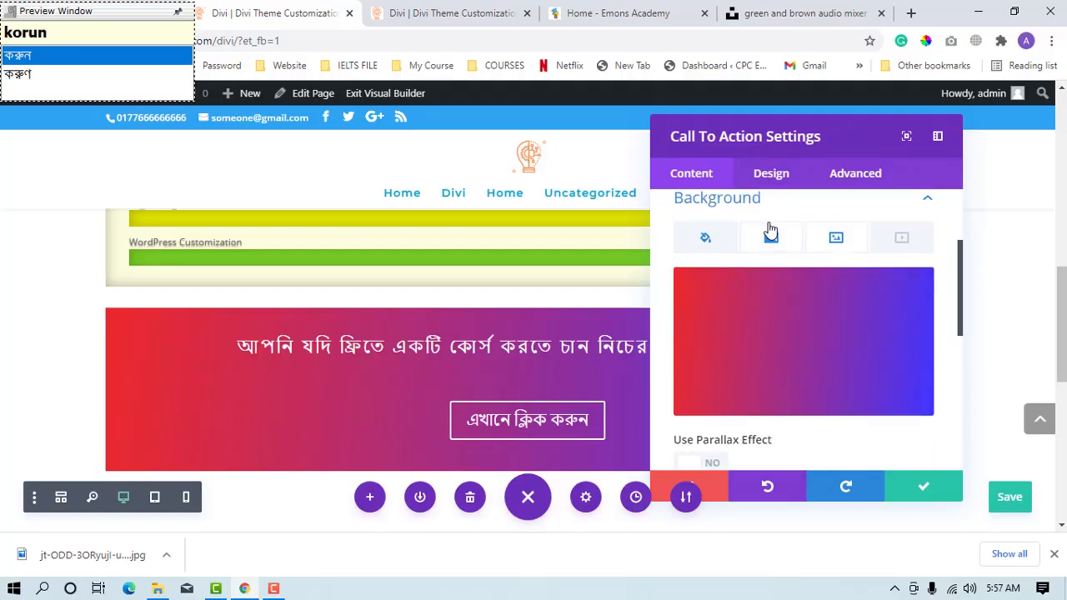
pyautogui.click(772, 235)
pyautogui.scroll(-2, 771, 232)
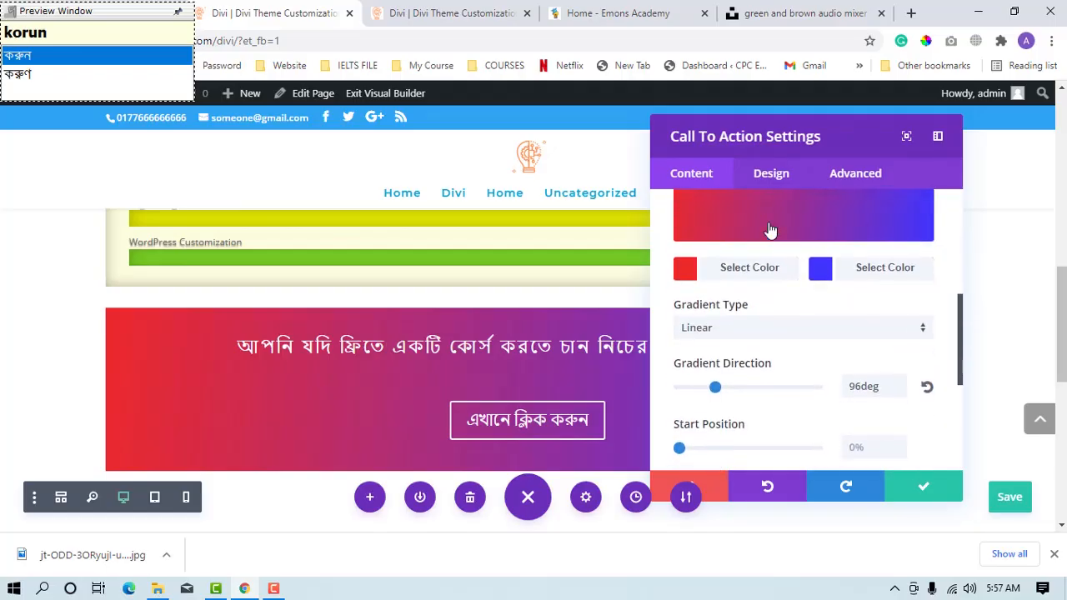
pyautogui.scroll(-3, 769, 223)
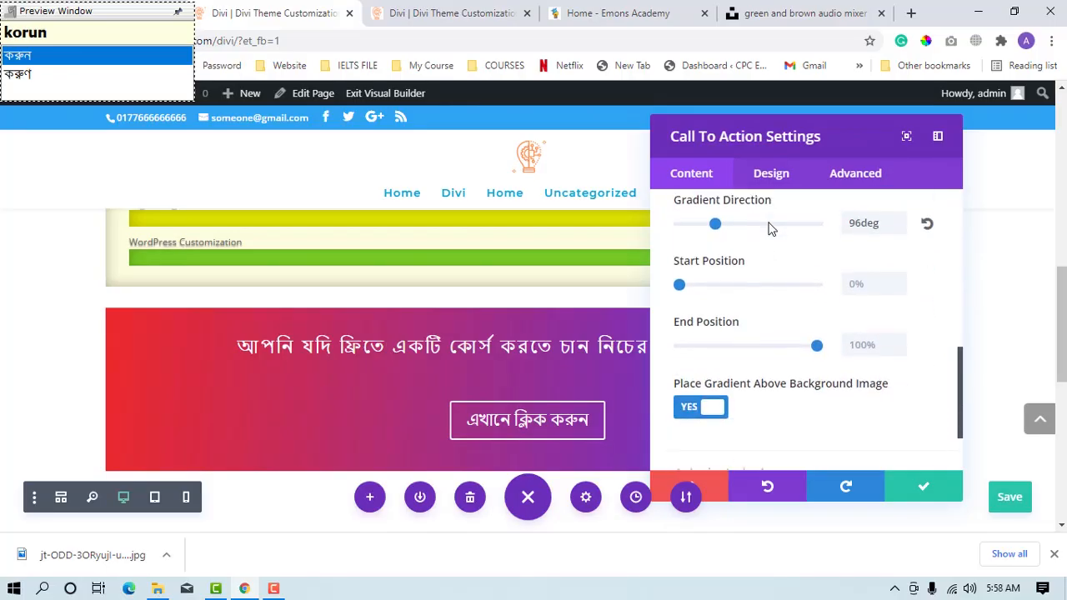
pyautogui.click(707, 331)
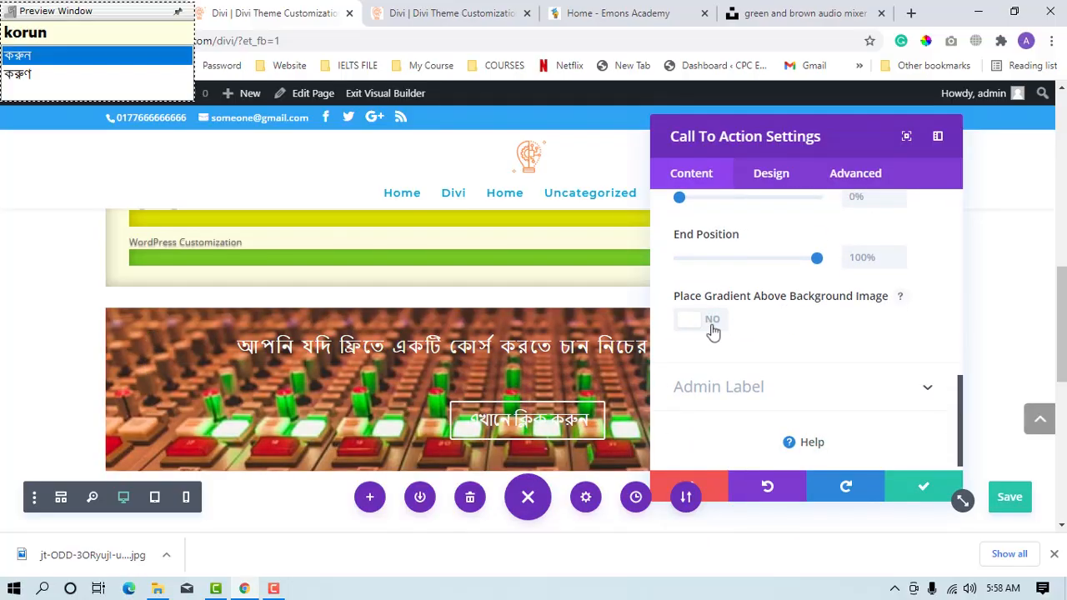
pyautogui.click(714, 331)
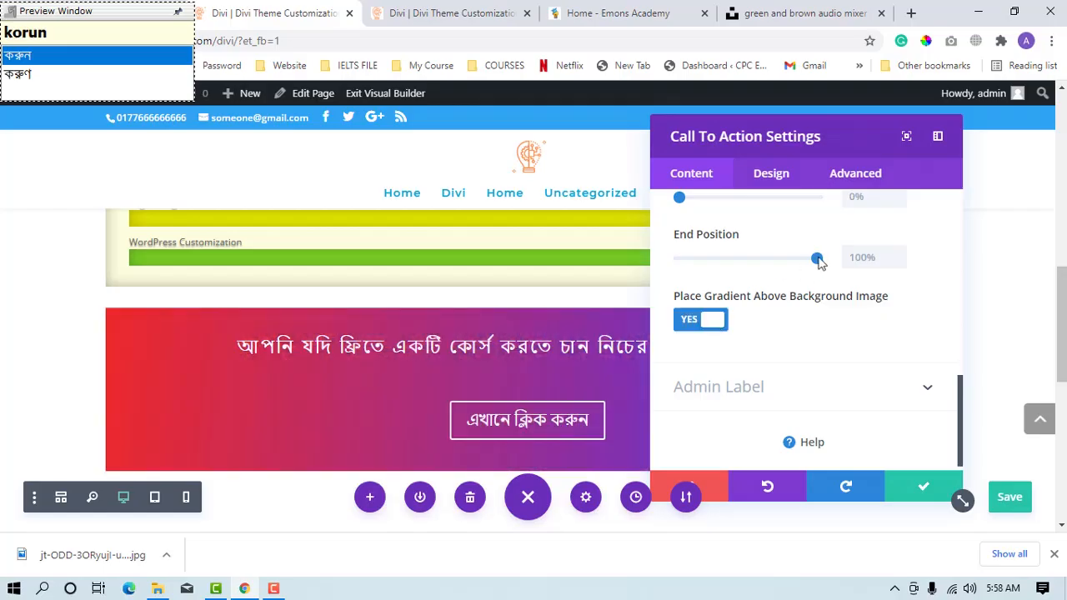
# Step: Set the background gradient's end position to 81%
pyautogui.moveTo(818, 261); pyautogui.dragTo(793, 283)
pyautogui.scroll(1, 793, 283)
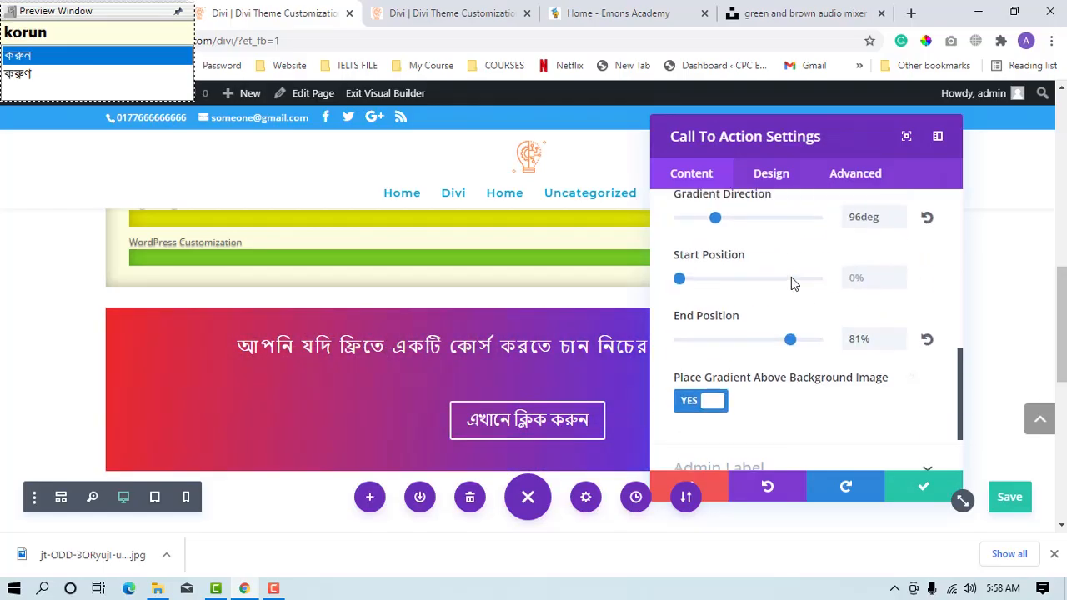
pyautogui.scroll(2, 794, 284)
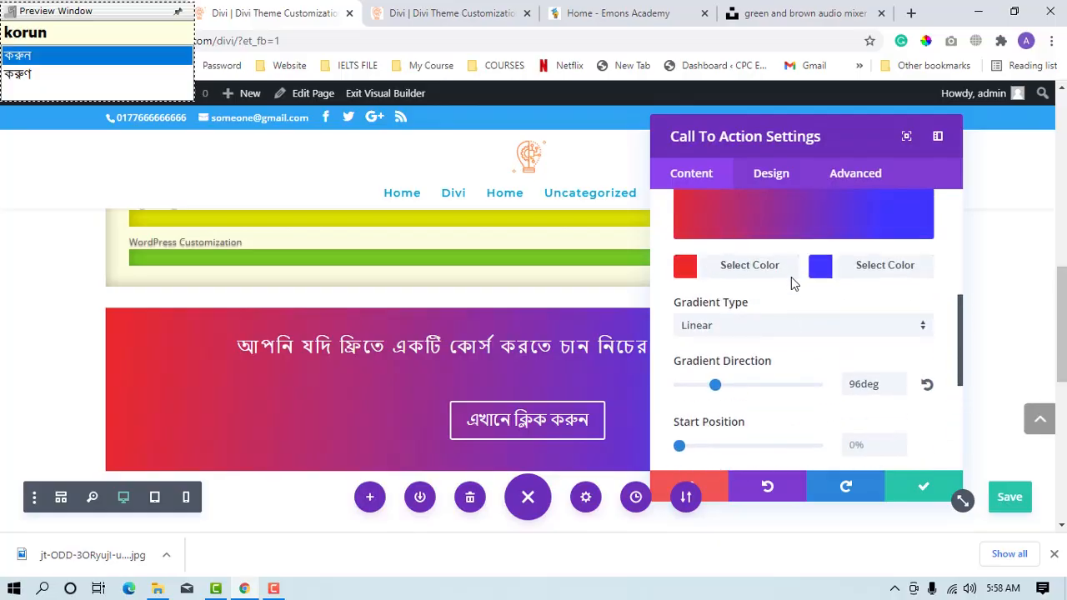
pyautogui.scroll(3, 793, 280)
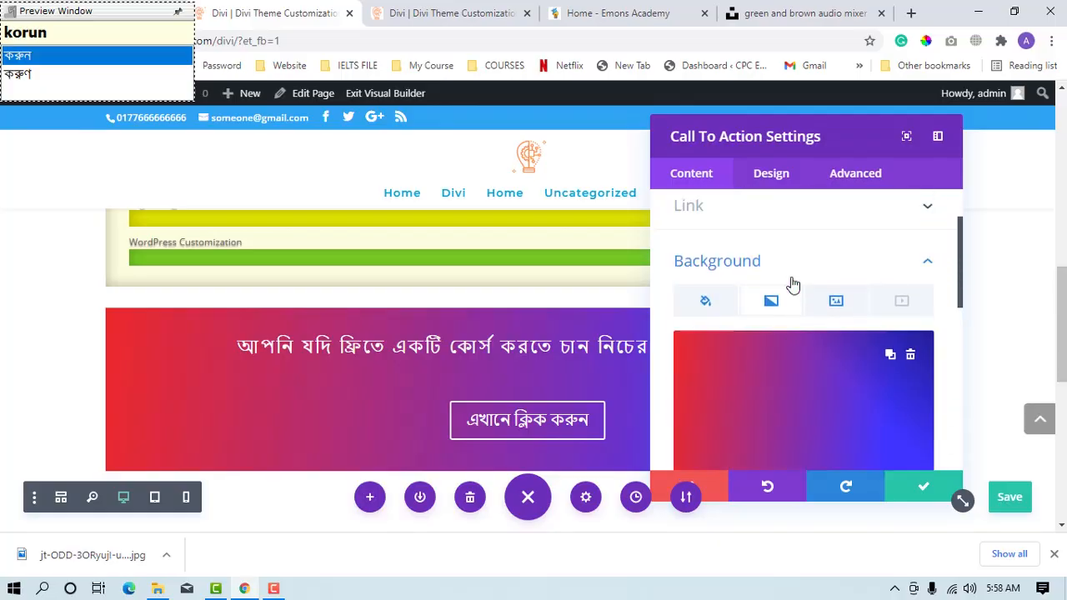
# Step: Make the gradient colors semi-transparent, with red at rgba(237,42,42,0.43) and blue at rgba(63,53,255,0.6)
pyautogui.scroll(-3, 792, 284)
pyautogui.scroll(2, 750, 350)
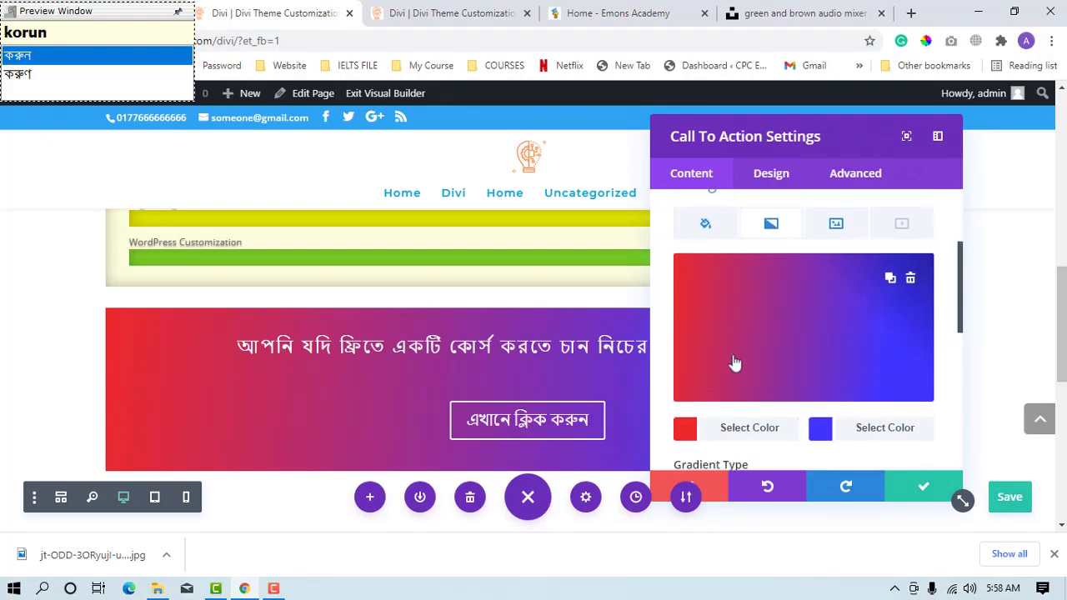
pyautogui.click(684, 432)
pyautogui.moveTo(914, 299); pyautogui.dragTo(918, 342)
pyautogui.scroll(-2, 901, 339)
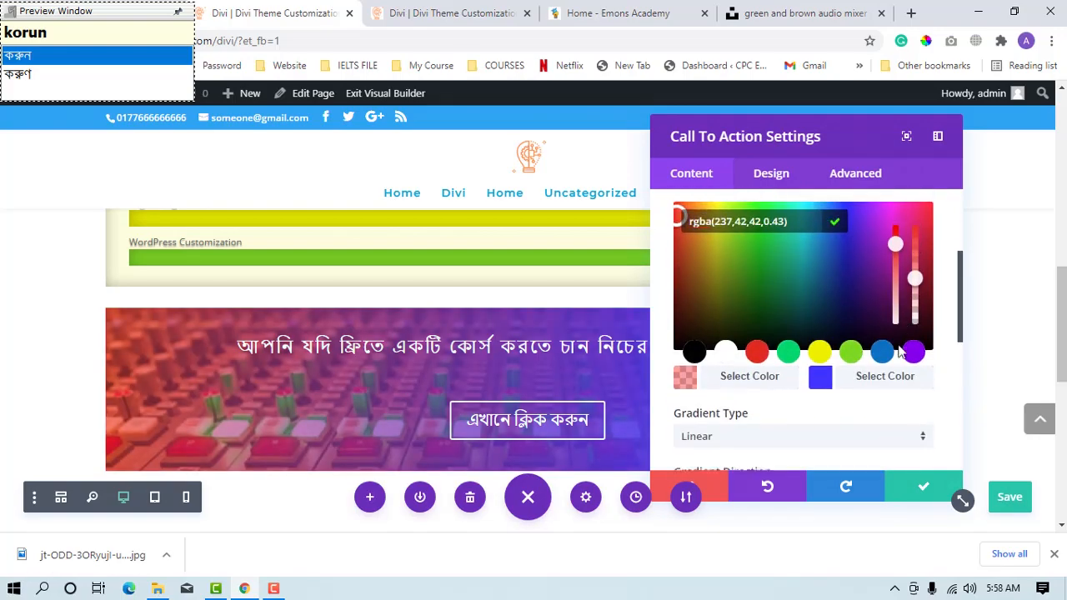
pyautogui.click(838, 359)
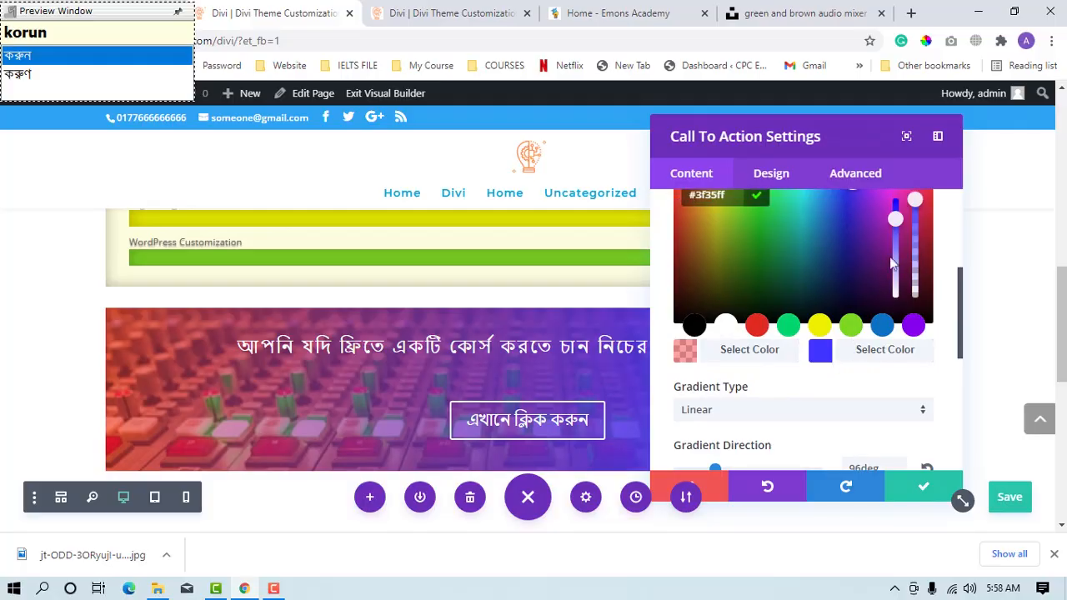
pyautogui.moveTo(922, 201); pyautogui.dragTo(928, 249)
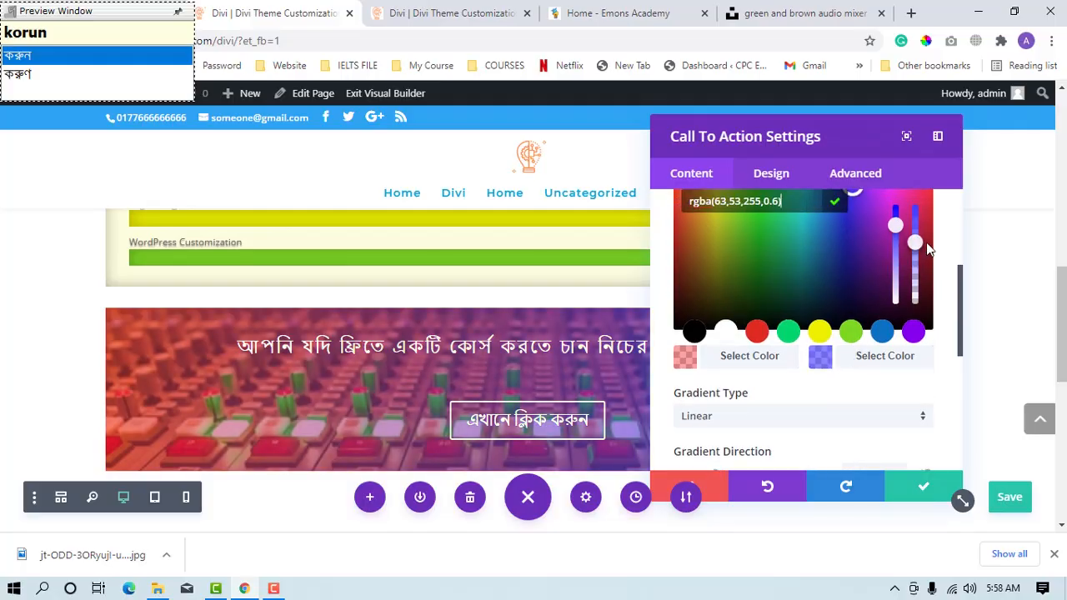
# Step: Save the call to action's settings and the page, and turn off the Bengali keyboard input
pyautogui.click(925, 483)
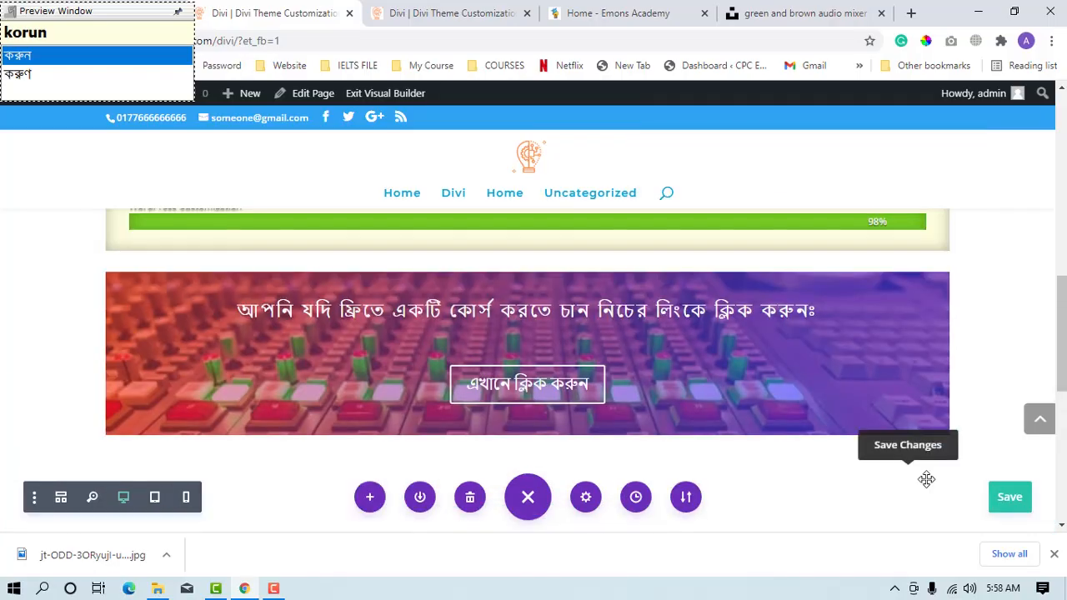
pyautogui.hotkey('ctrl', 's')
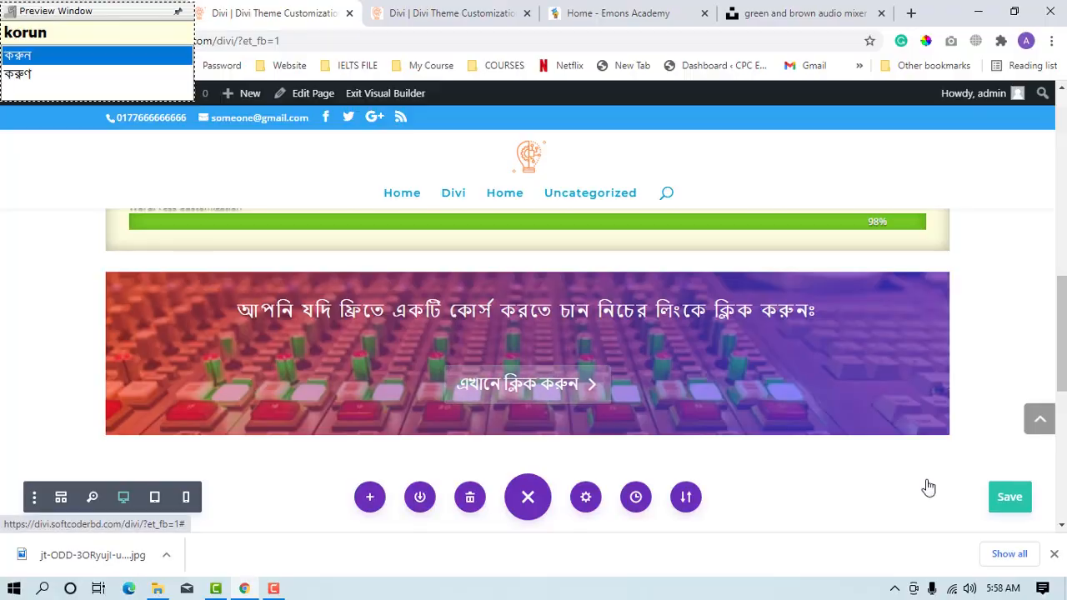
pyautogui.press('F12')
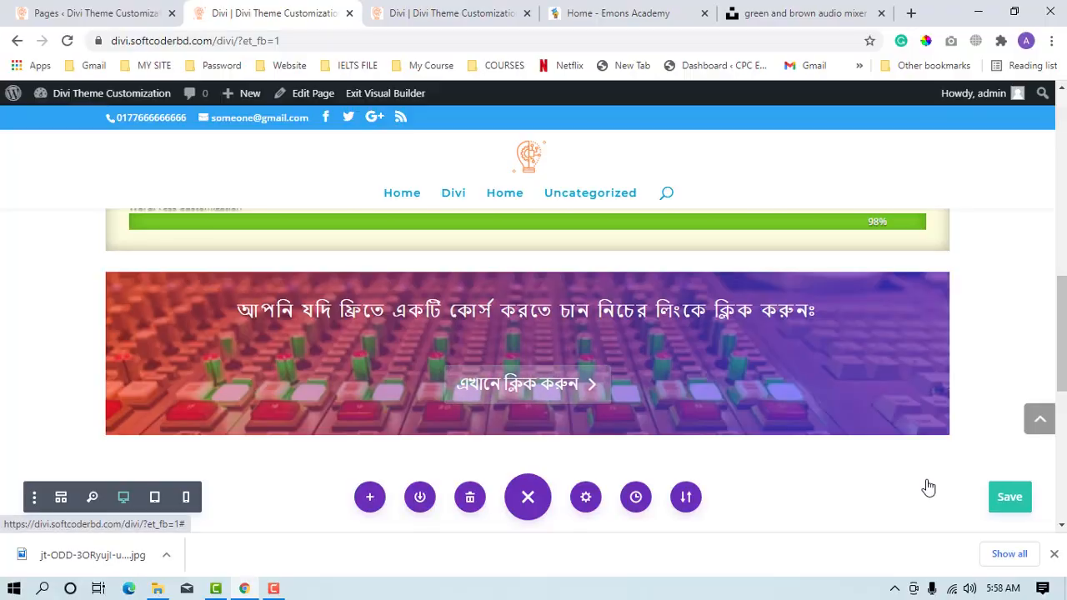
# Step: Insert a regular section with a single-column row below the call to action
pyautogui.scroll(-1, 929, 487)
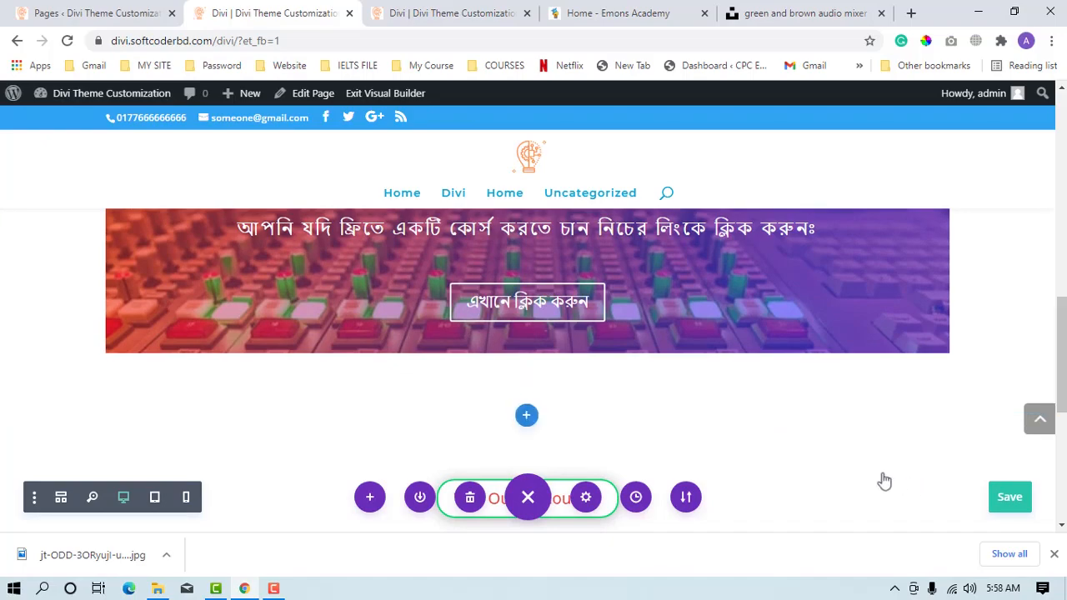
pyautogui.click(525, 417)
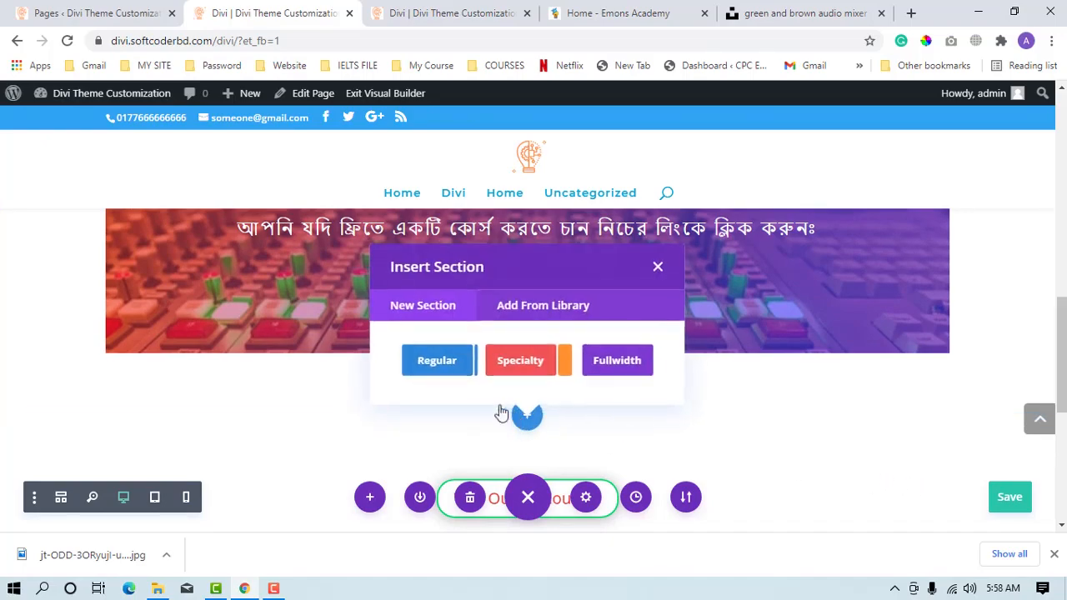
pyautogui.click(434, 359)
pyautogui.click(461, 328)
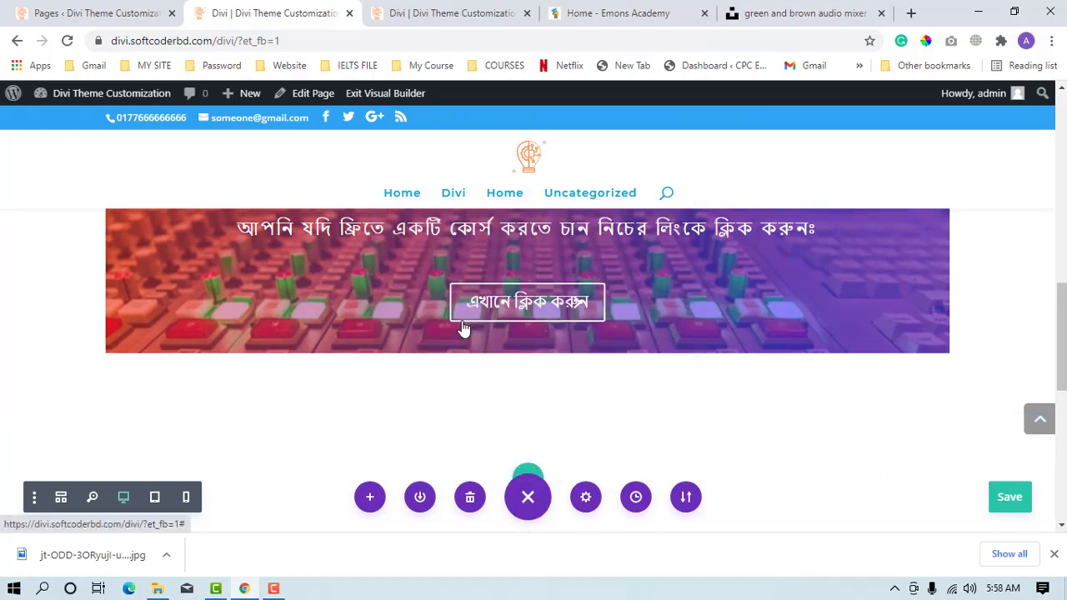
# Step: Add a Circle Counter module to the new row and close its settings without changes
pyautogui.scroll(-1, 465, 327)
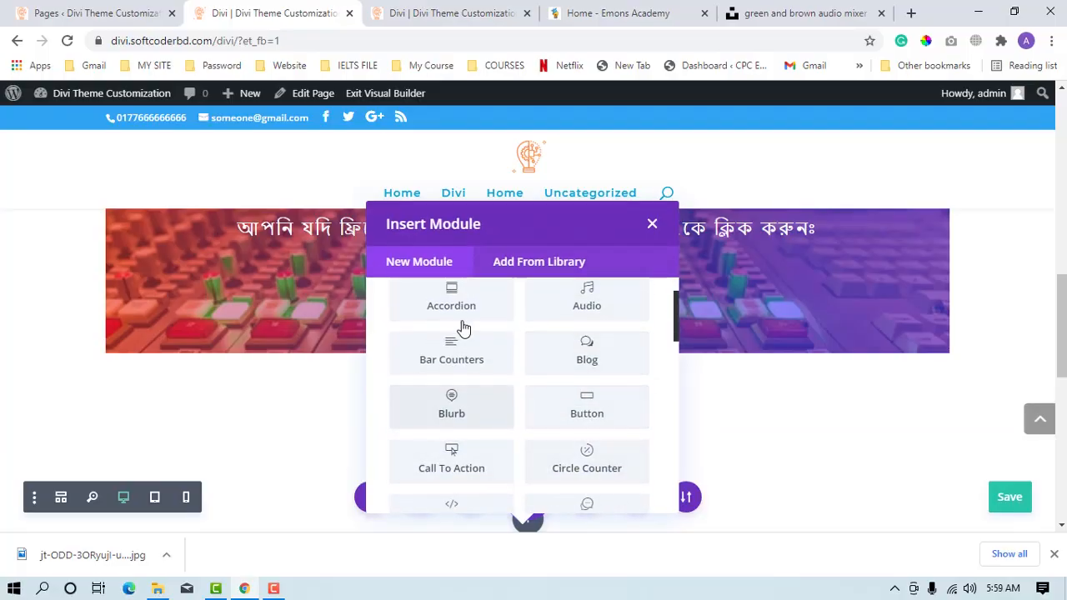
pyautogui.click(568, 475)
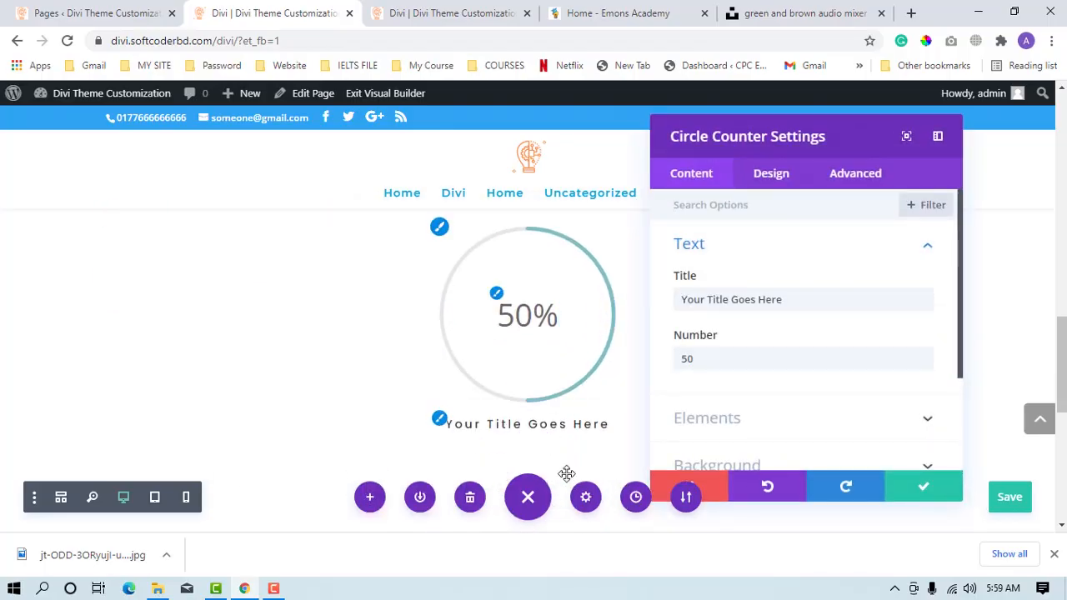
pyautogui.click(716, 487)
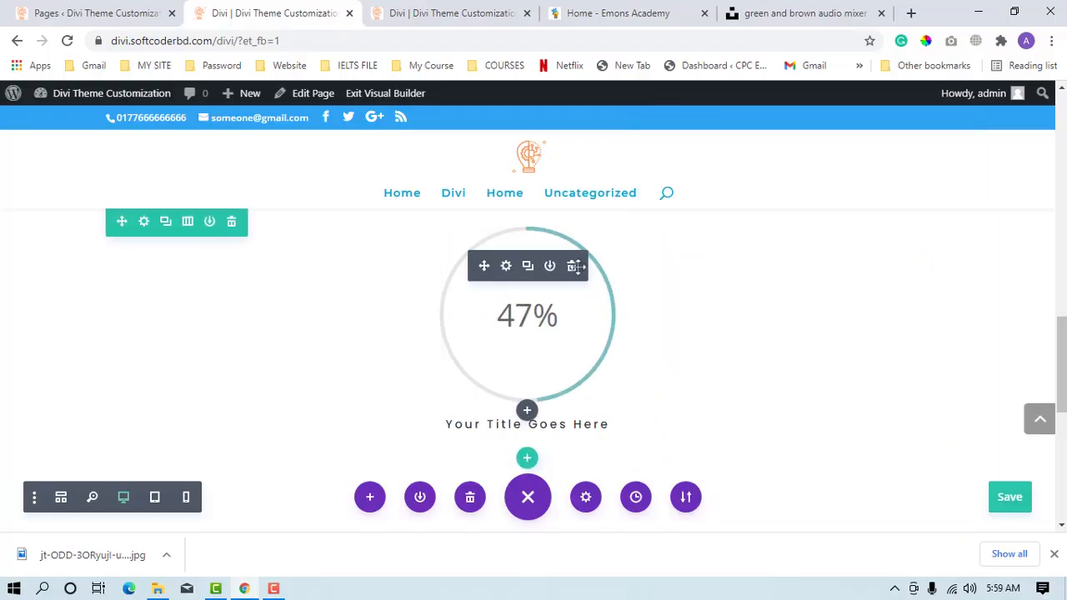
# Step: Delete the Circle Counter module and the row that held it
pyautogui.click(575, 265)
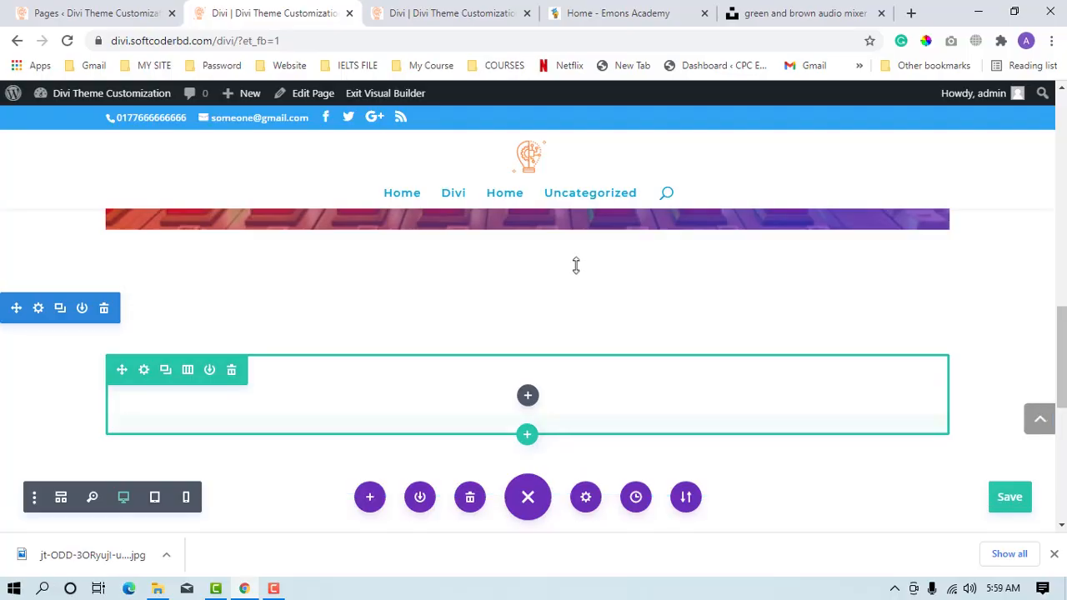
pyautogui.click(232, 370)
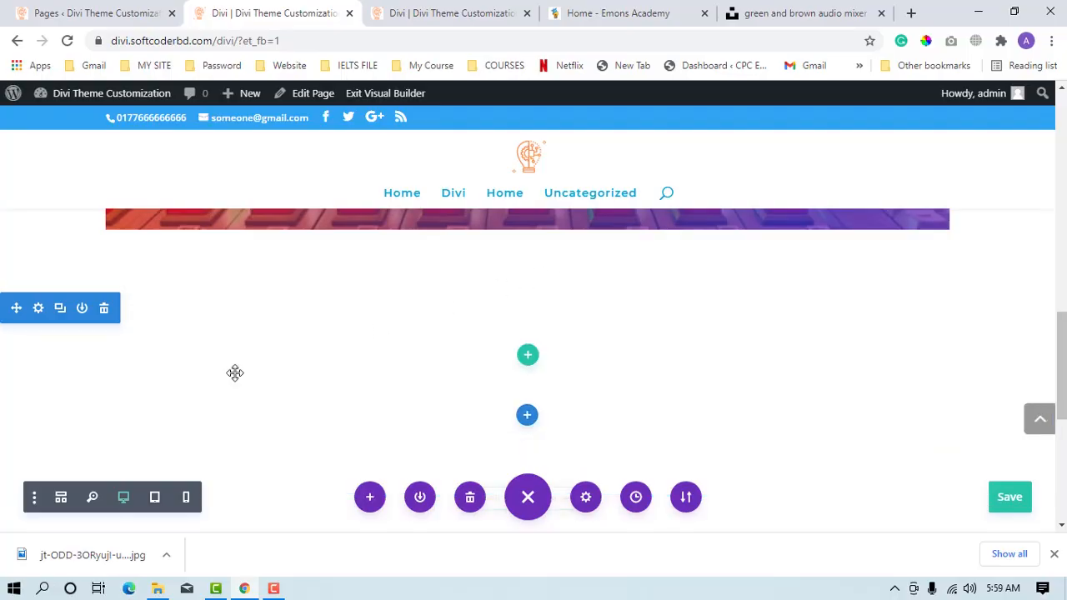
# Step: Add a regular section with a three-column row below the empty section, and close the module list
pyautogui.click(527, 414)
pyautogui.click(447, 375)
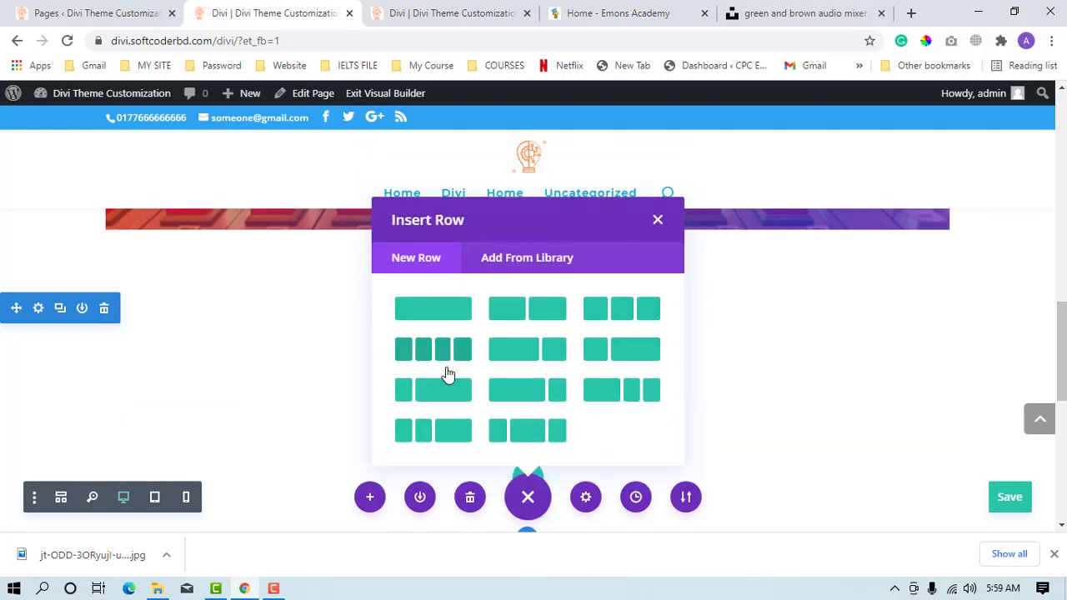
pyautogui.click(637, 320)
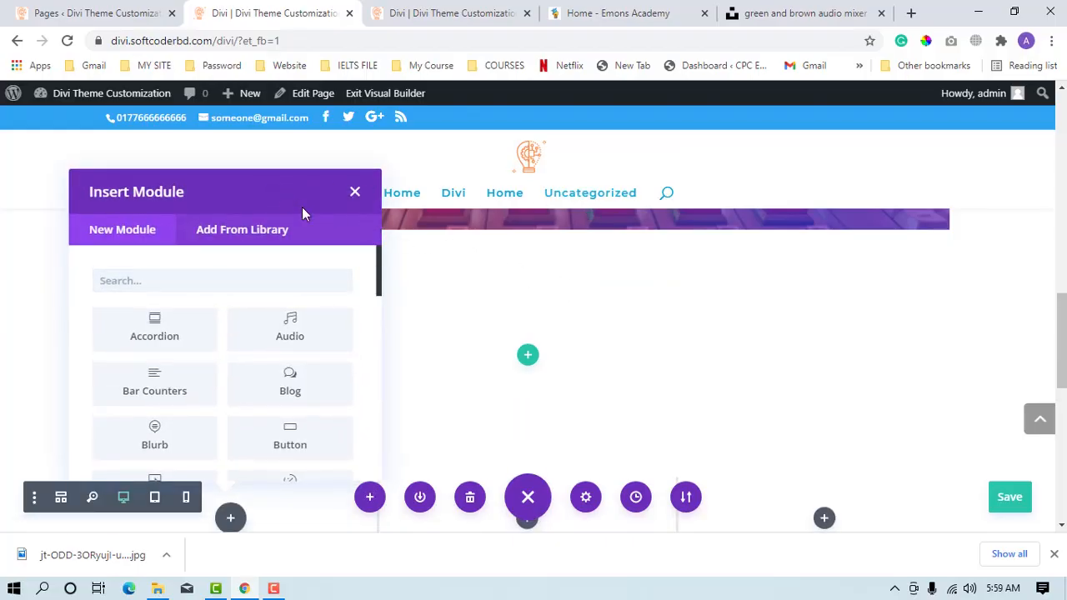
pyautogui.click(383, 242)
pyautogui.scroll(-3, 383, 245)
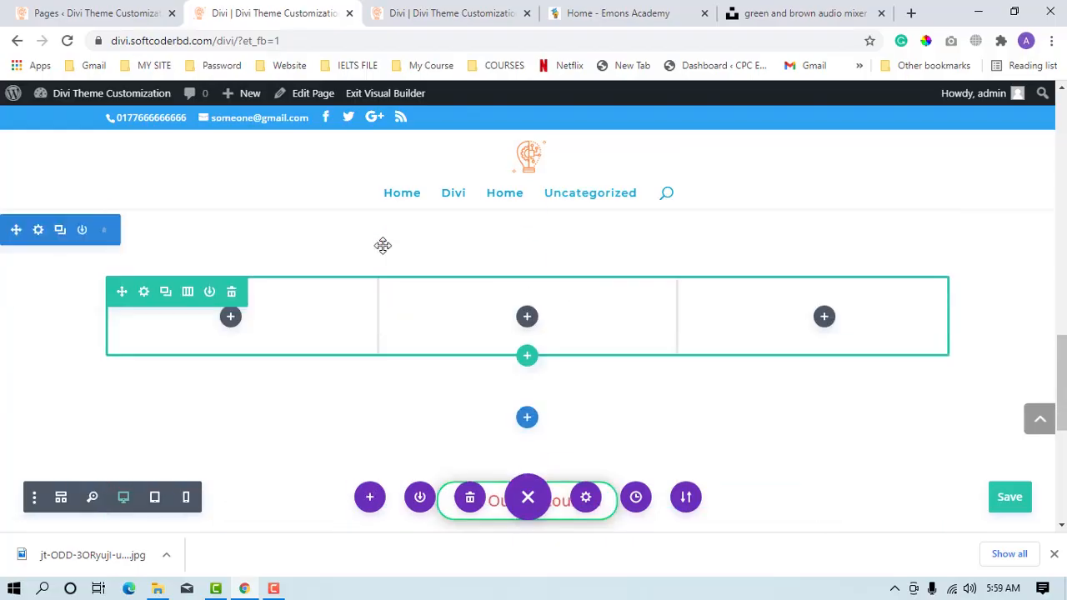
# Step: Add a Circle Counter module to the first column of the three-column row
pyautogui.click(231, 297)
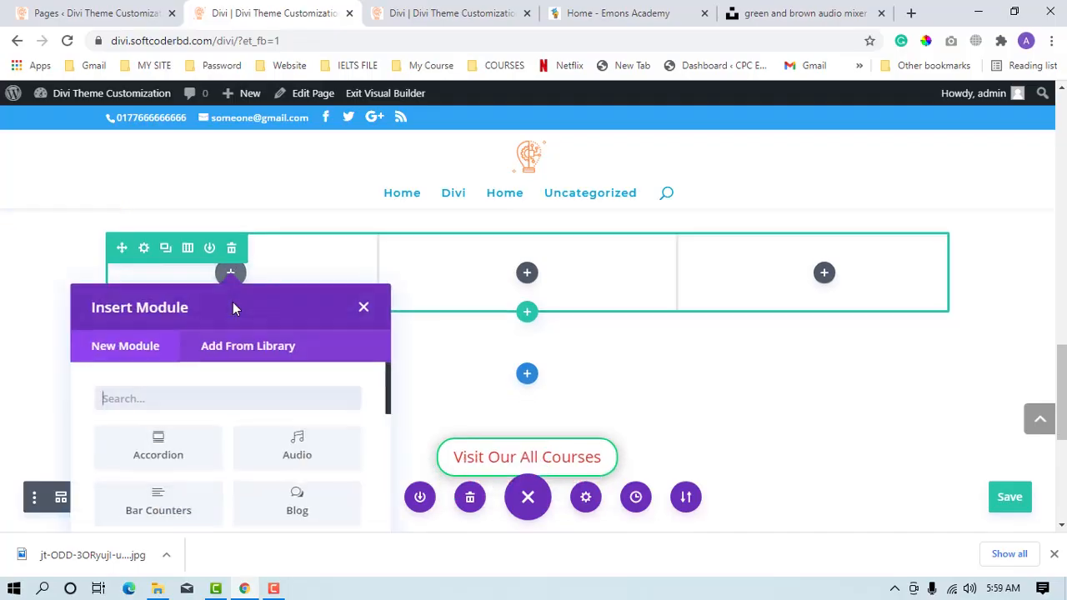
pyautogui.scroll(-3, 233, 302)
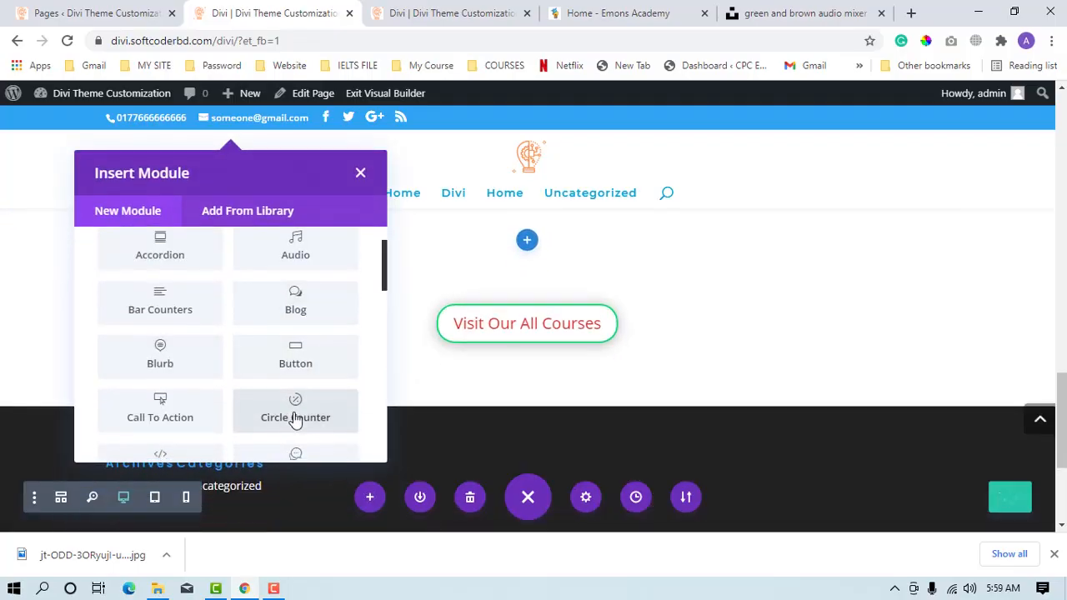
pyautogui.click(293, 417)
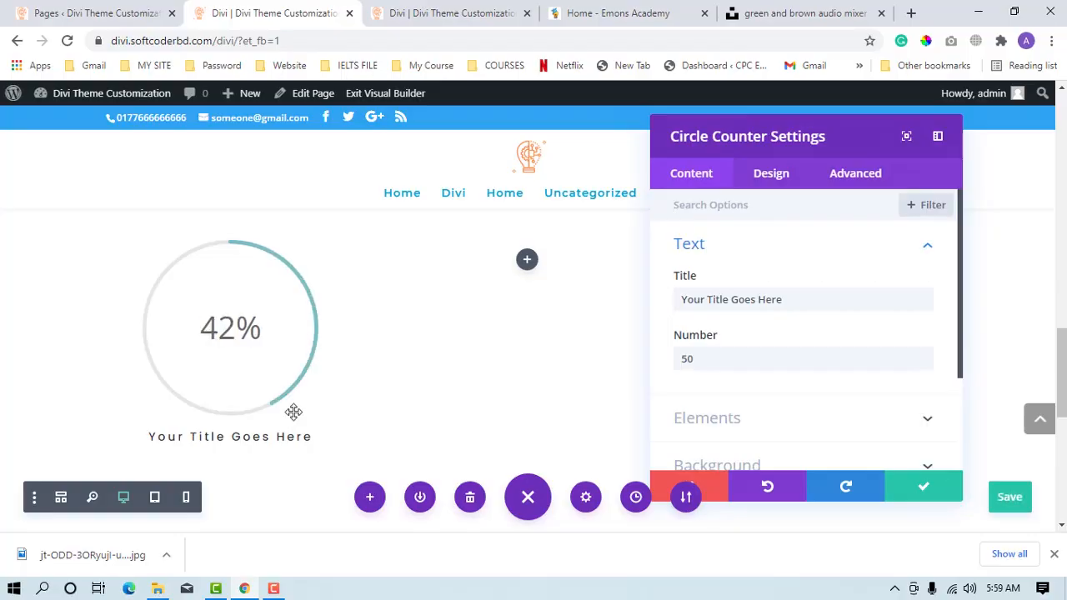
# Step: Set the counter's title to "Total Teacher" and its number to 59
pyautogui.moveTo(794, 291); pyautogui.dragTo(669, 301)
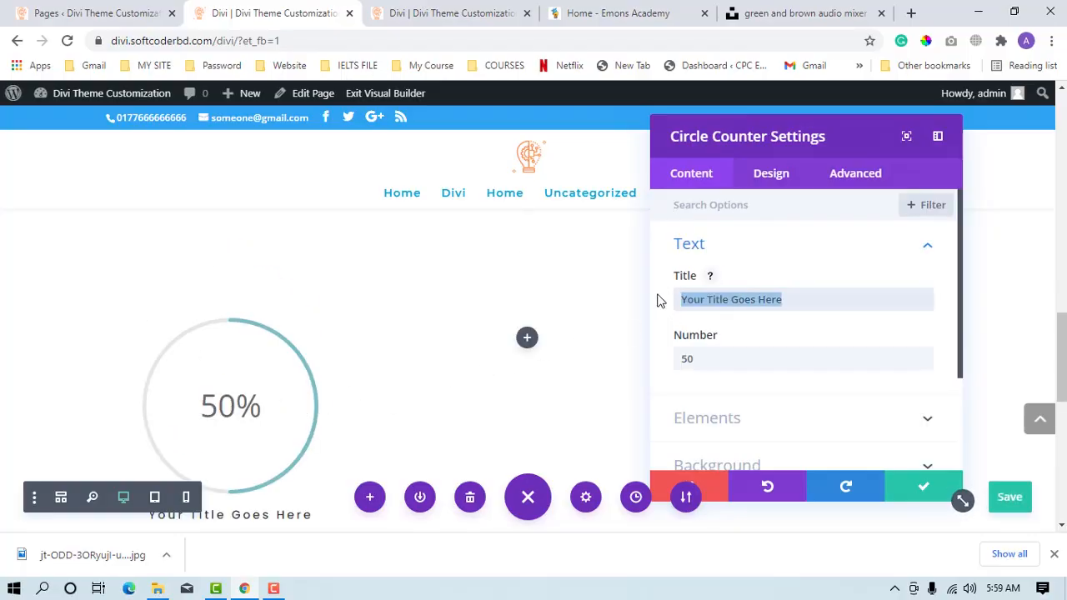
pyautogui.write('T')
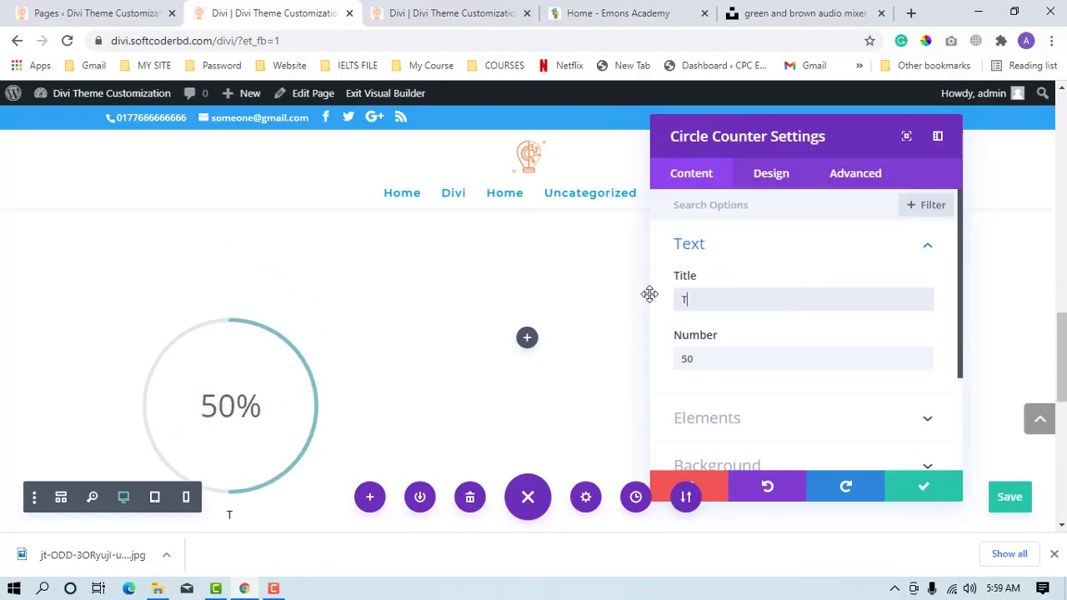
pyautogui.write('otal Teacher')
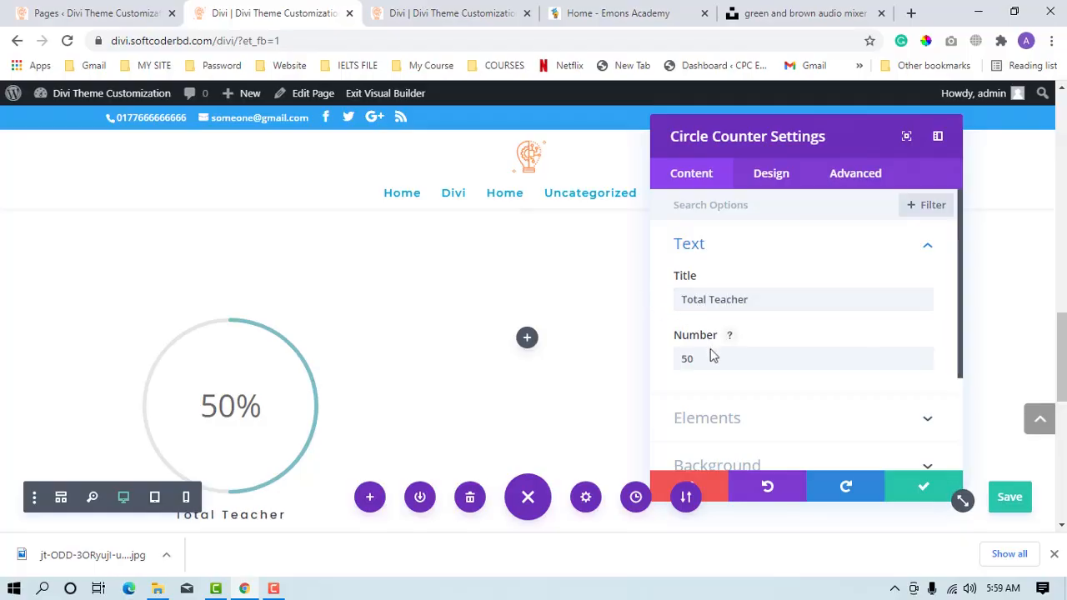
pyautogui.moveTo(709, 359); pyautogui.dragTo(657, 363)
pyautogui.write('4')
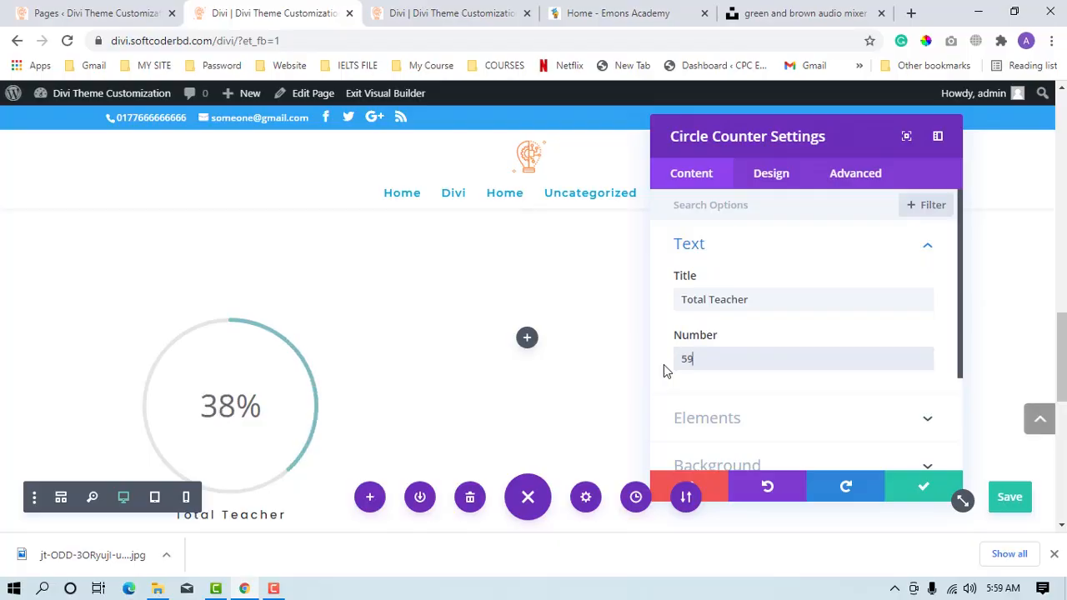
pyautogui.scroll(-1, 773, 346)
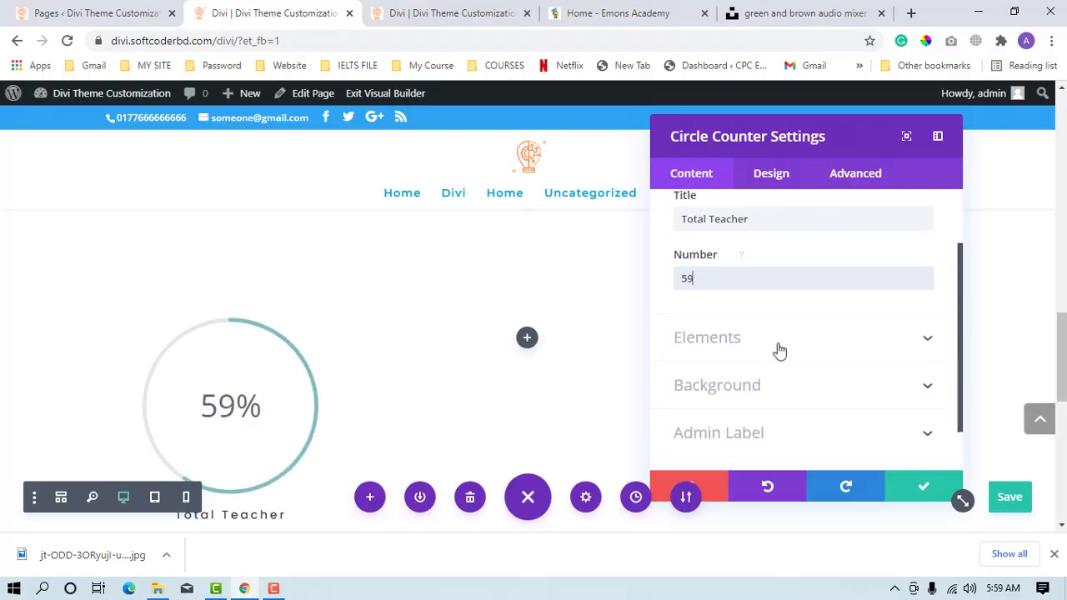
pyautogui.click(799, 347)
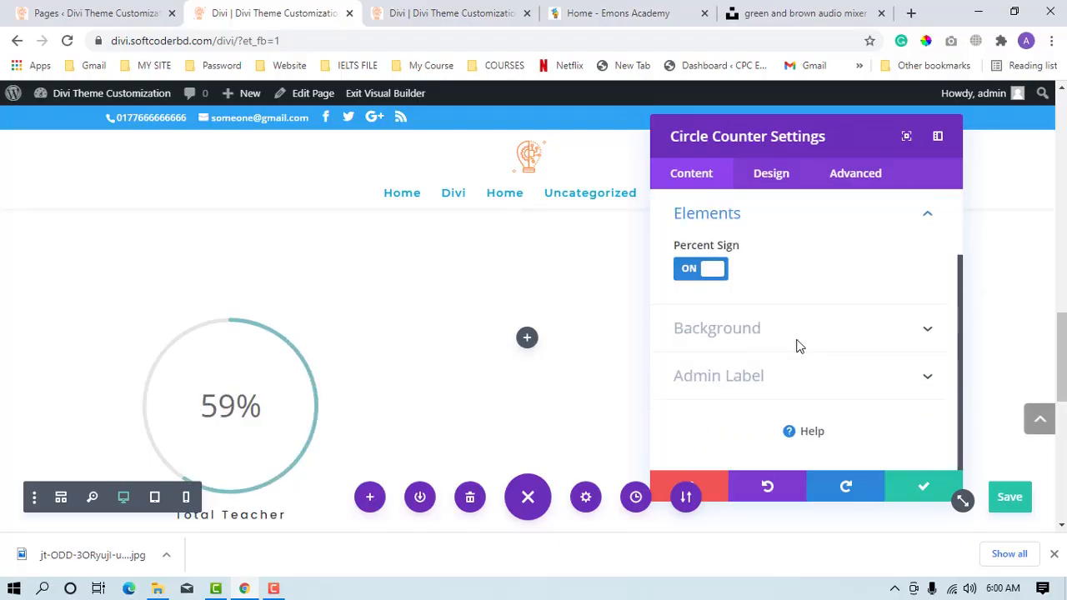
pyautogui.click(743, 334)
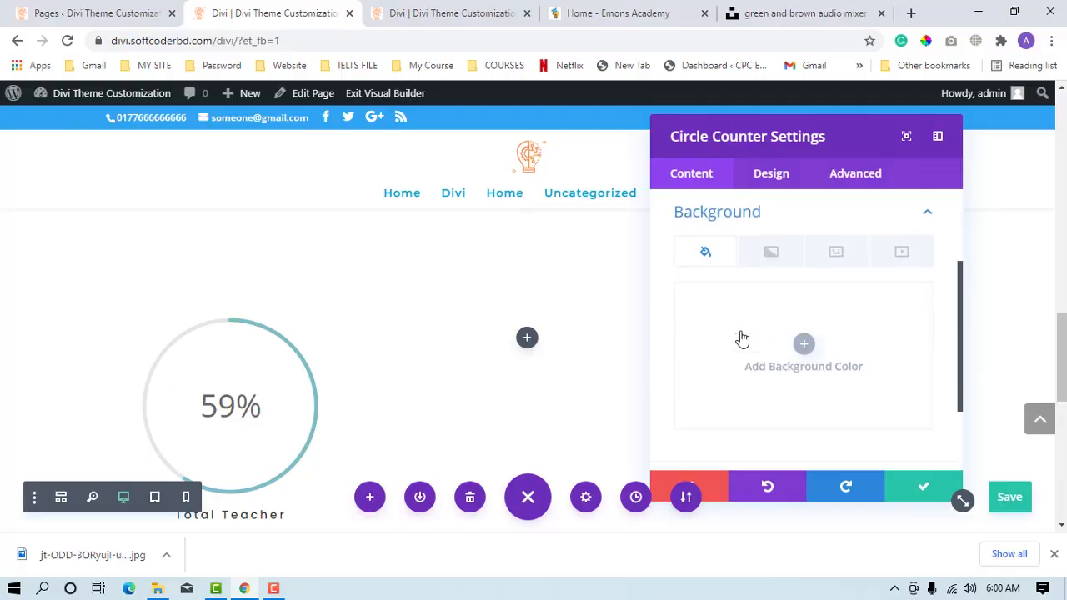
pyautogui.scroll(-2, 743, 338)
pyautogui.scroll(4, 741, 329)
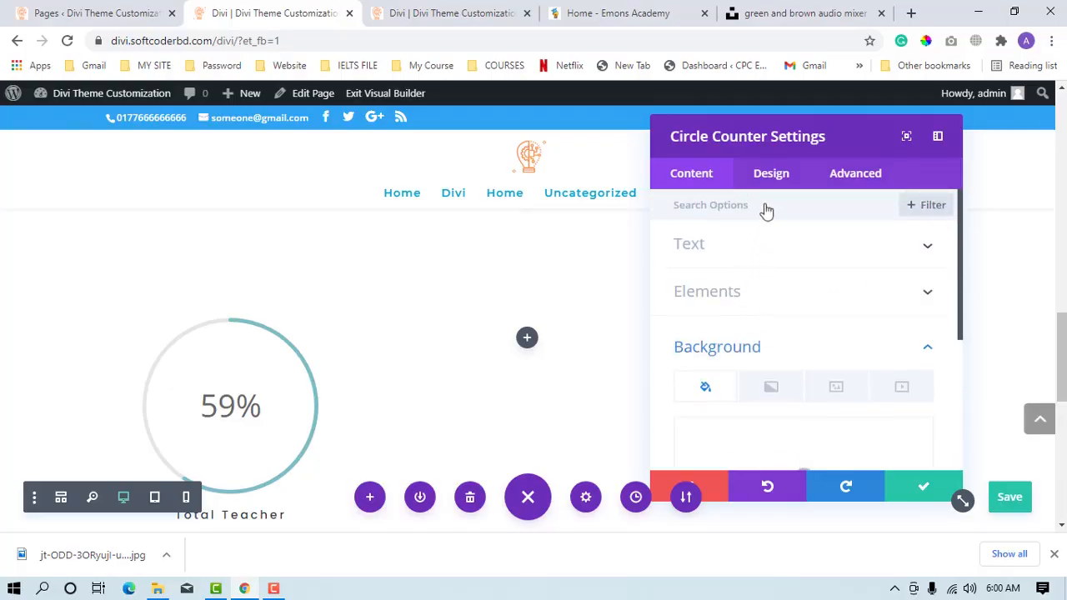
# Step: Set the counter's bar background color to red and its circle color to yellow (#edf000)
pyautogui.click(770, 176)
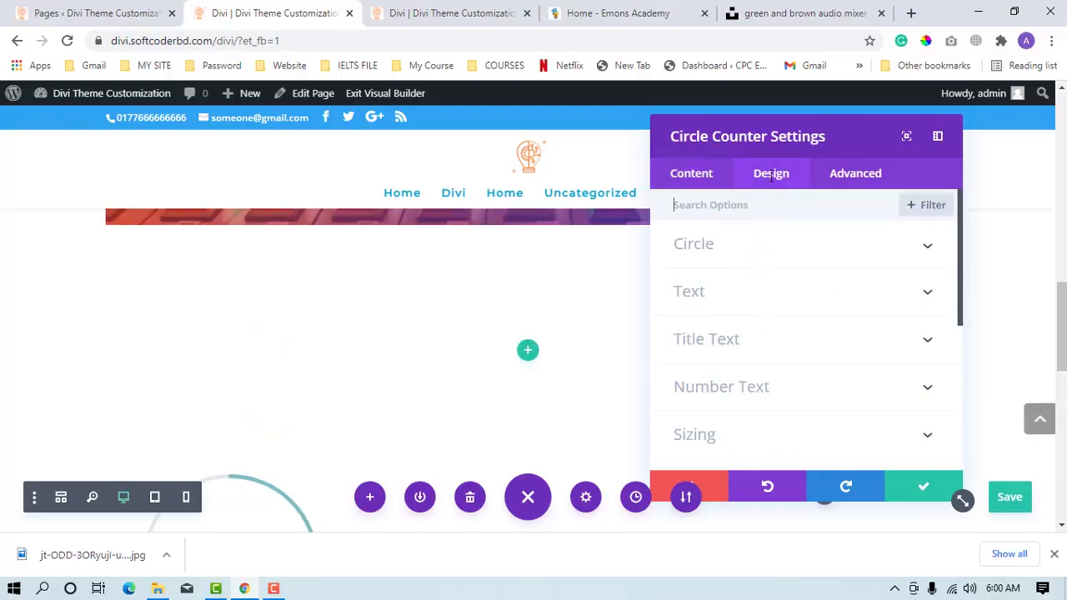
pyautogui.click(734, 251)
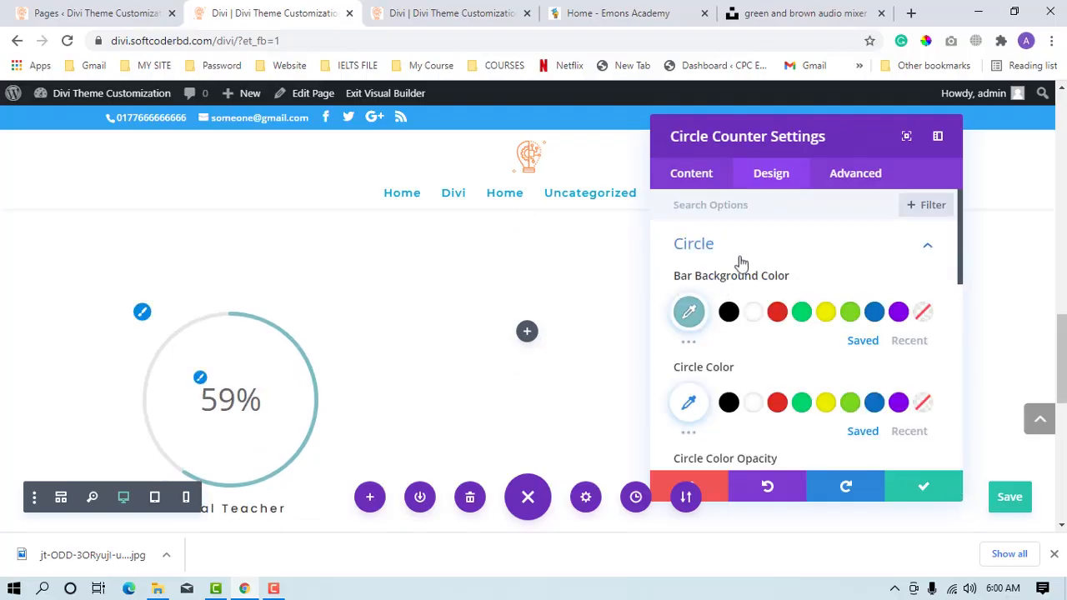
pyautogui.click(778, 313)
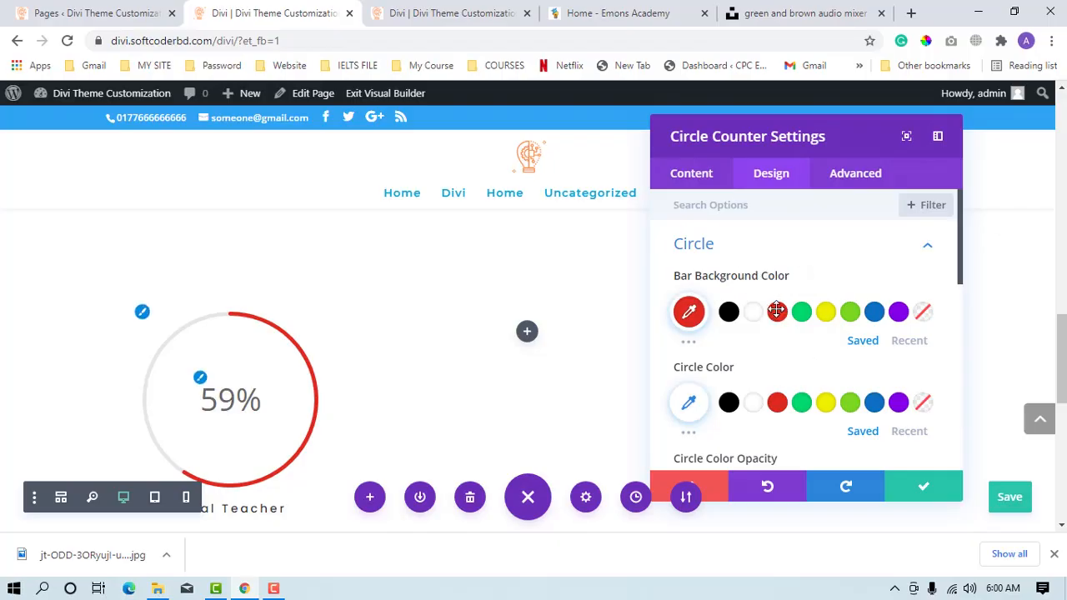
pyautogui.click(826, 409)
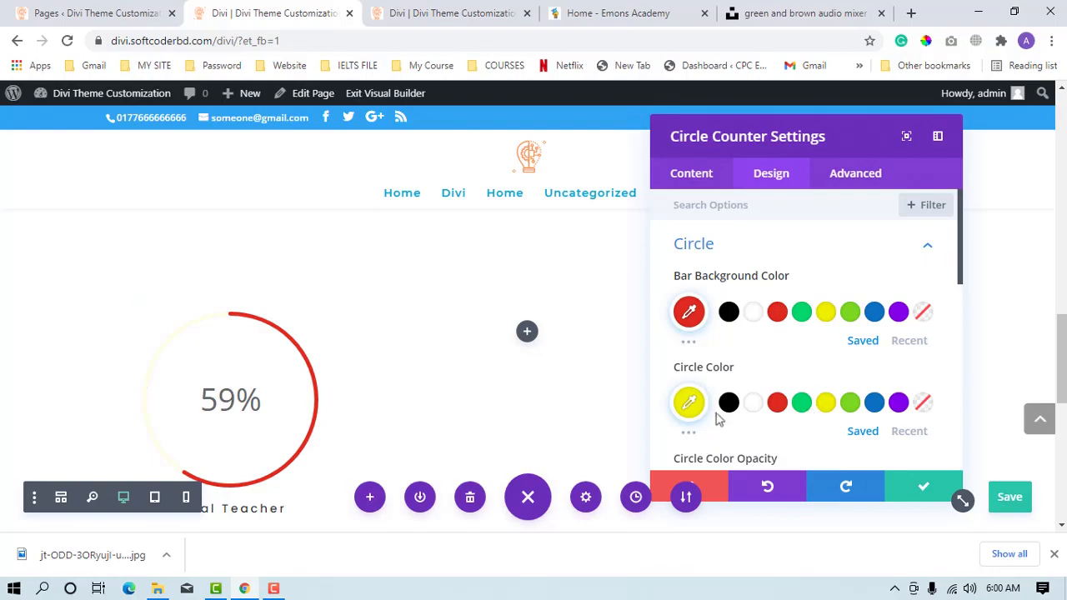
pyautogui.click(686, 419)
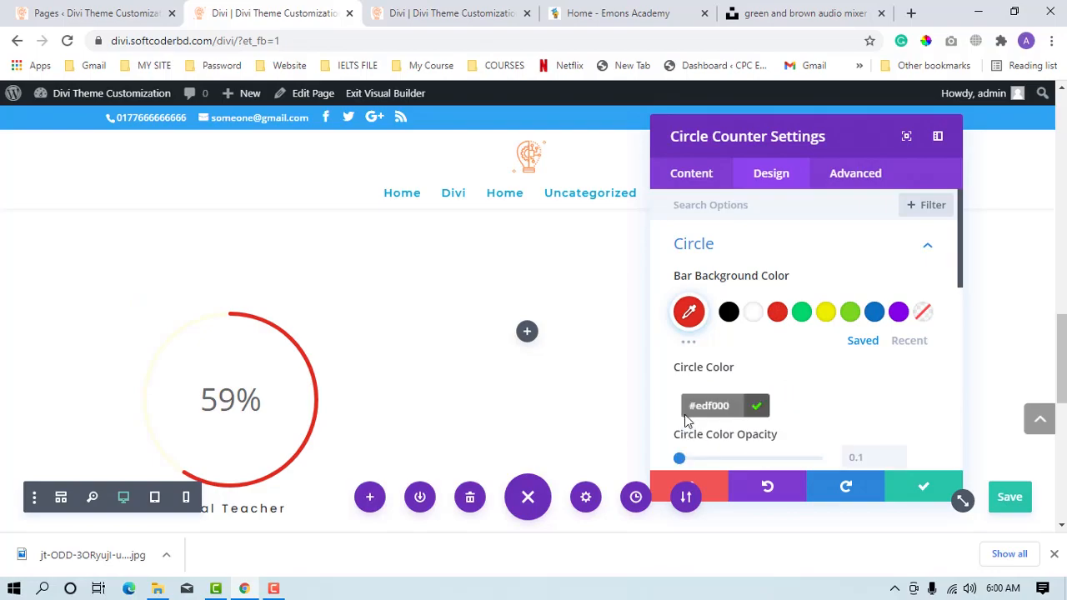
# Step: Raise the circle color opacity to 1 and save the counter's settings
pyautogui.scroll(-1, 686, 420)
pyautogui.moveTo(680, 379); pyautogui.dragTo(835, 399)
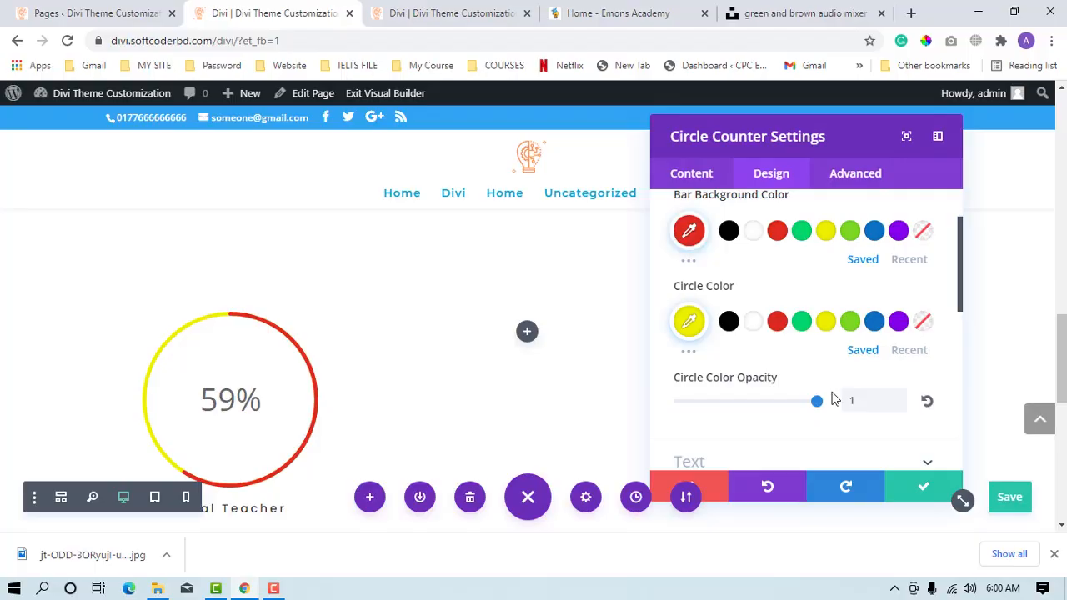
pyautogui.scroll(-1, 833, 399)
pyautogui.scroll(-1, 832, 392)
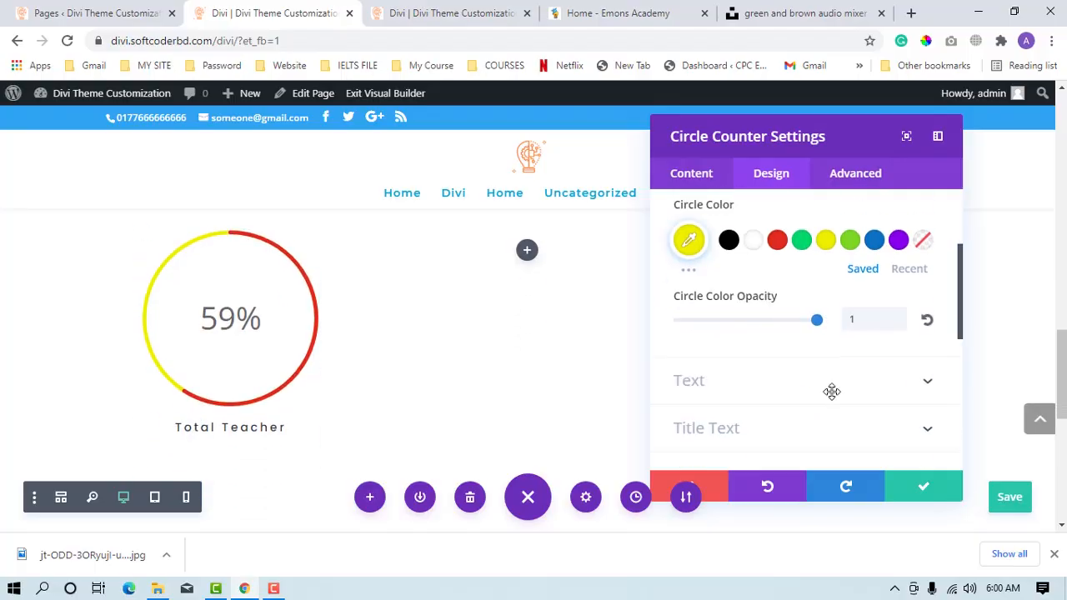
pyautogui.click(924, 490)
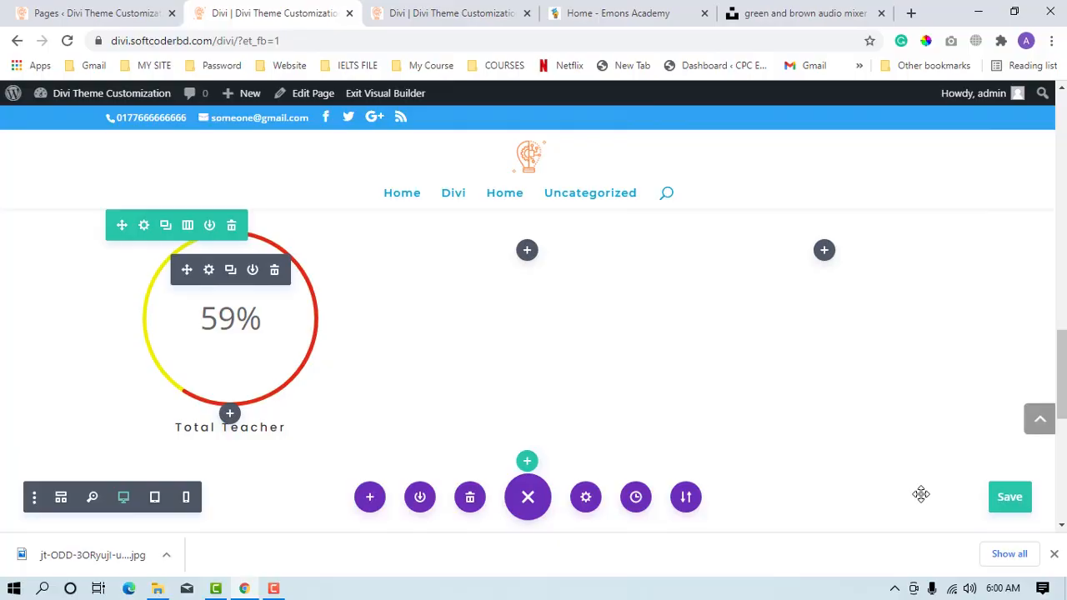
# Step: Duplicate the three-column row with the Total Teacher counter and try to move the copy up beside the original counter
pyautogui.click(165, 225)
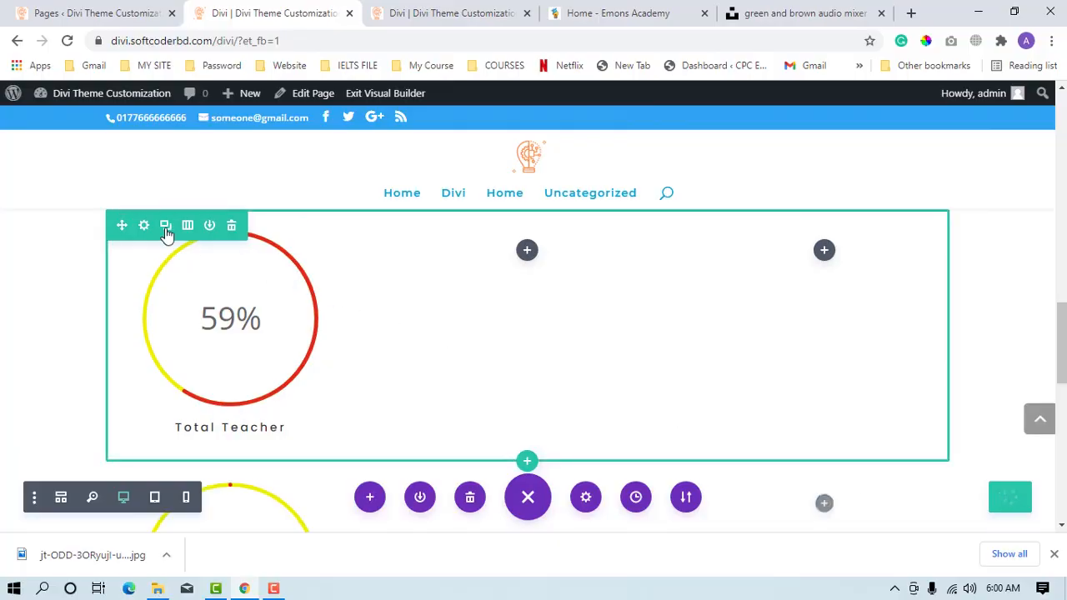
pyautogui.scroll(-2, 165, 225)
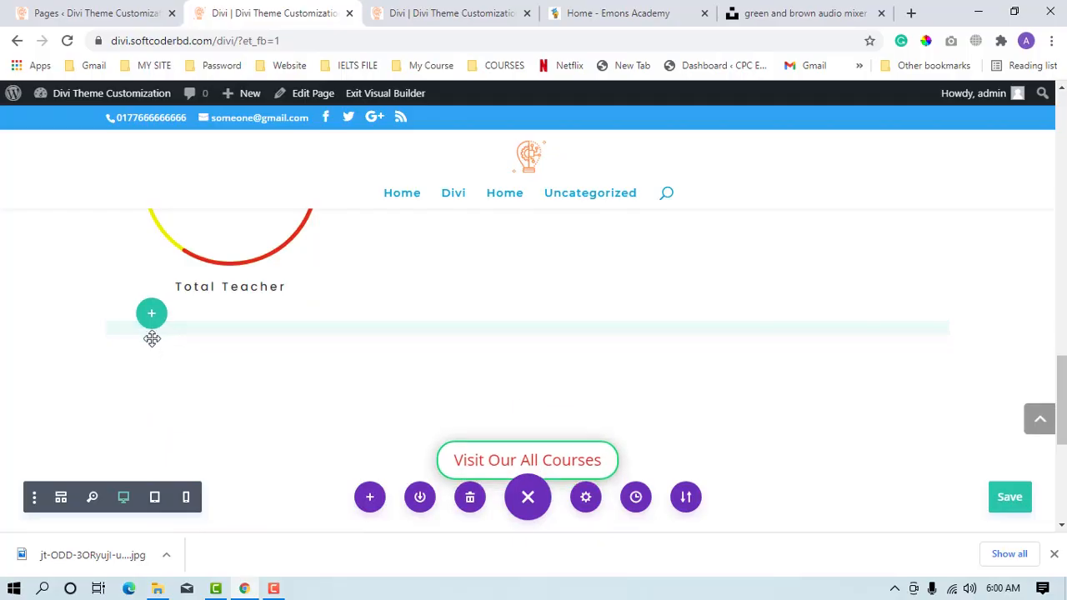
pyautogui.hotkey('ctrl', 'z')
pyautogui.scroll(1, 153, 339)
pyautogui.scroll(3, 153, 338)
pyautogui.scroll(-3, 153, 339)
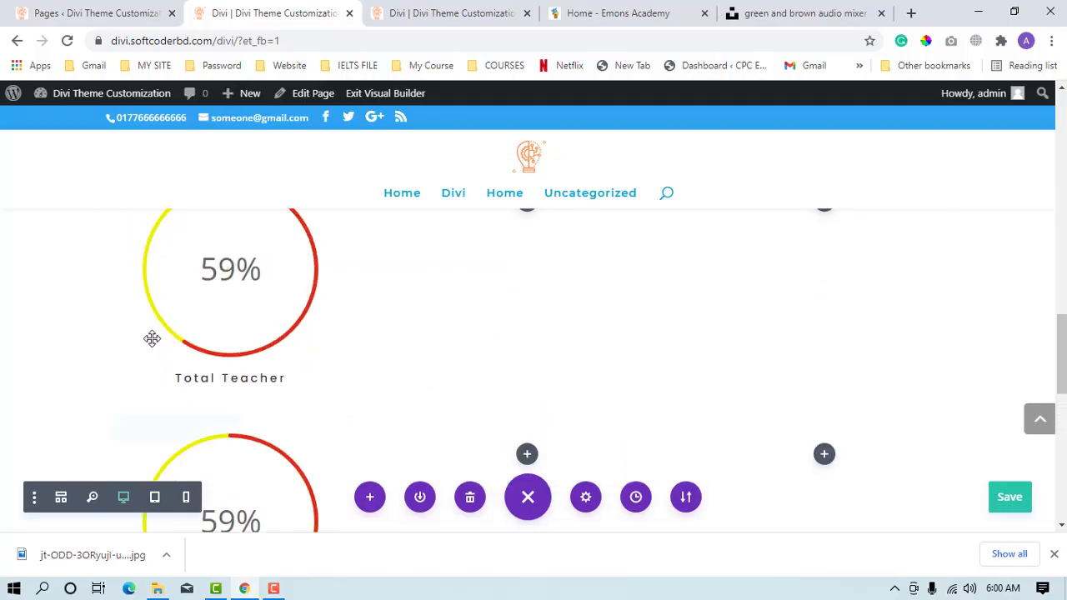
pyautogui.moveTo(121, 428)
pyautogui.mouseDown()
pyautogui.moveTo(412, 311)
pyautogui.moveTo(531, 231)
pyautogui.moveTo(529, 245)
pyautogui.mouseUp()
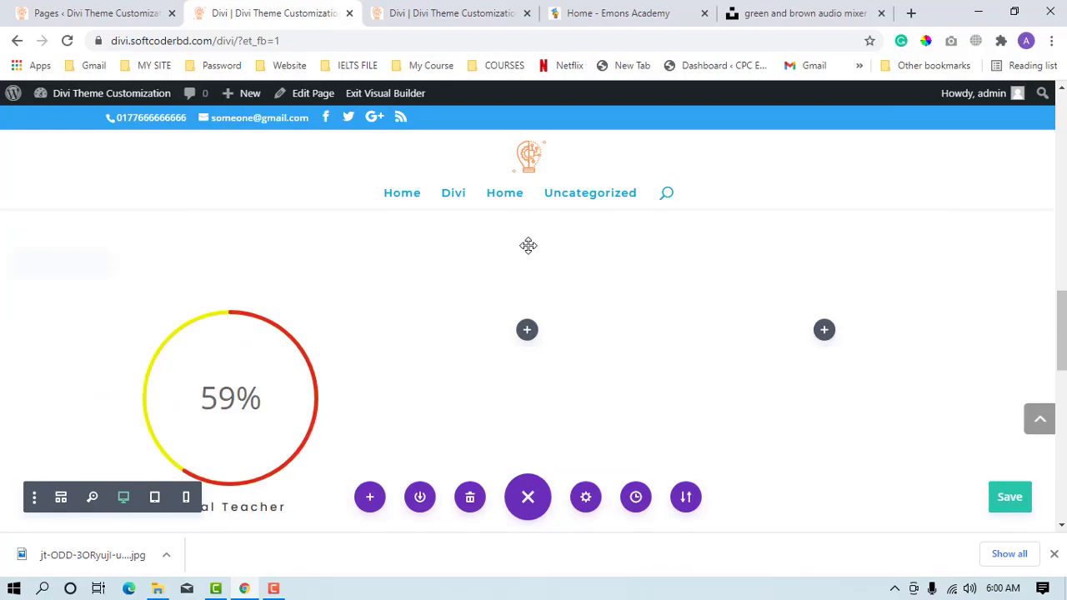
pyautogui.scroll(-2, 528, 246)
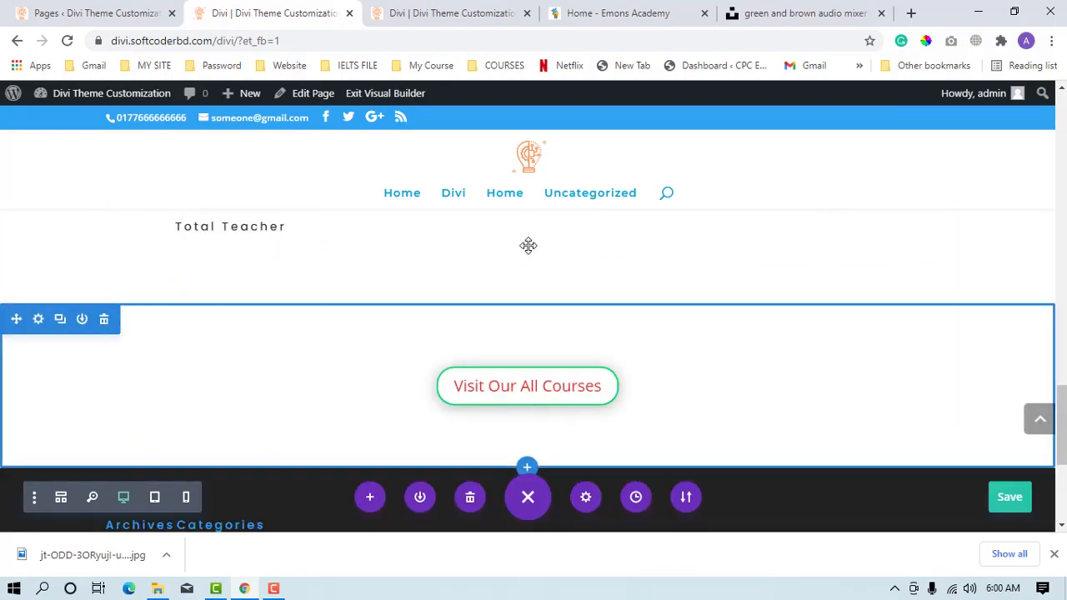
pyautogui.scroll(3, 528, 244)
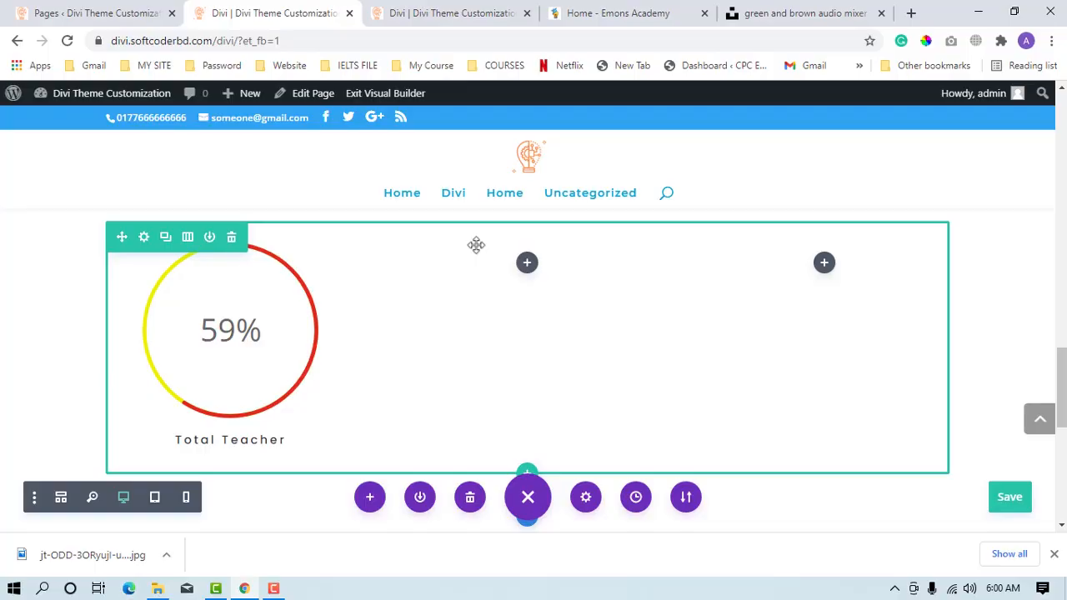
# Step: Delete both three-column rows that hold the Total Teacher counter
pyautogui.click(231, 239)
pyautogui.hotkey('ctrl', 'z')
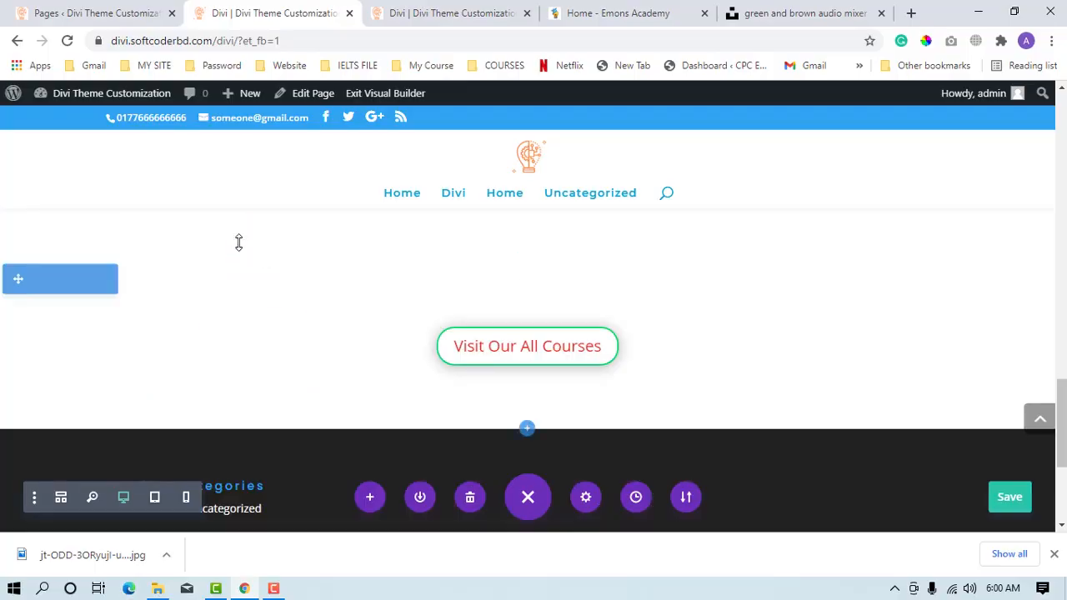
pyautogui.click(231, 239)
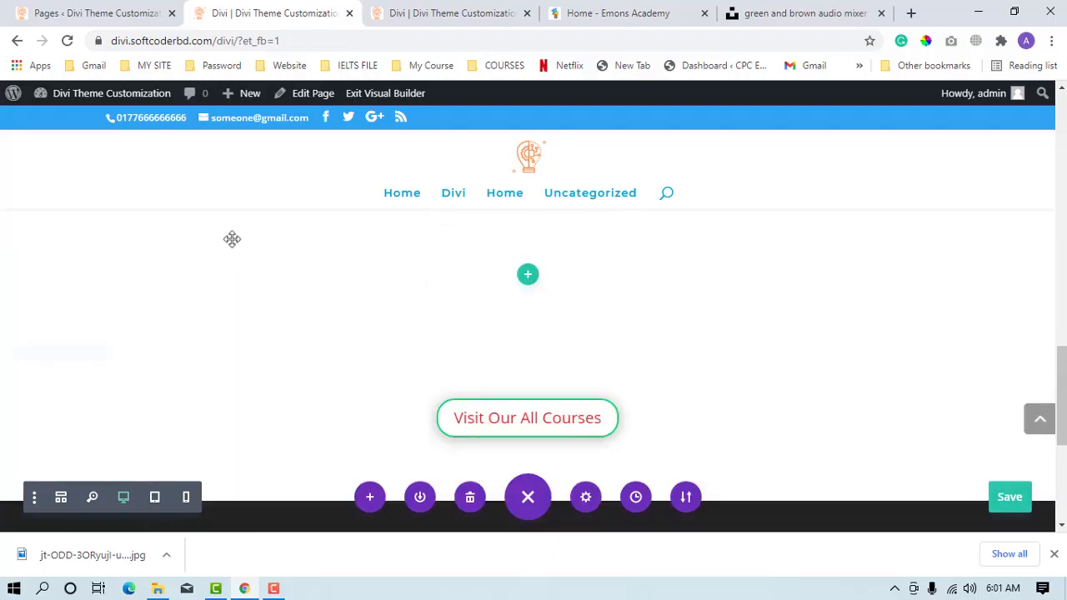
# Step: Insert a single-column row below the call to action and add a Contact Form module to it
pyautogui.click(526, 375)
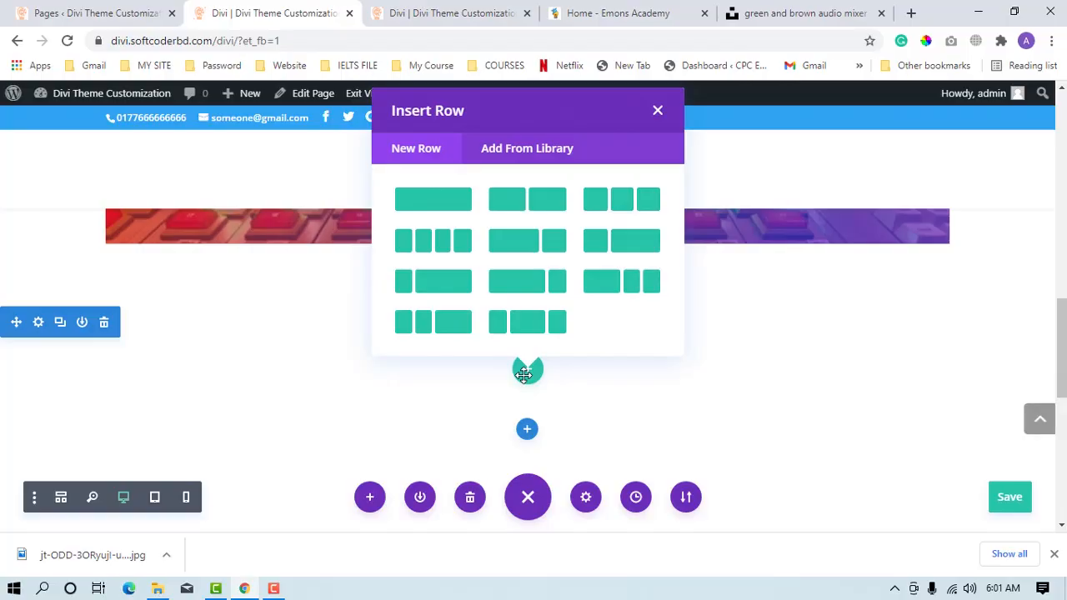
pyautogui.click(463, 208)
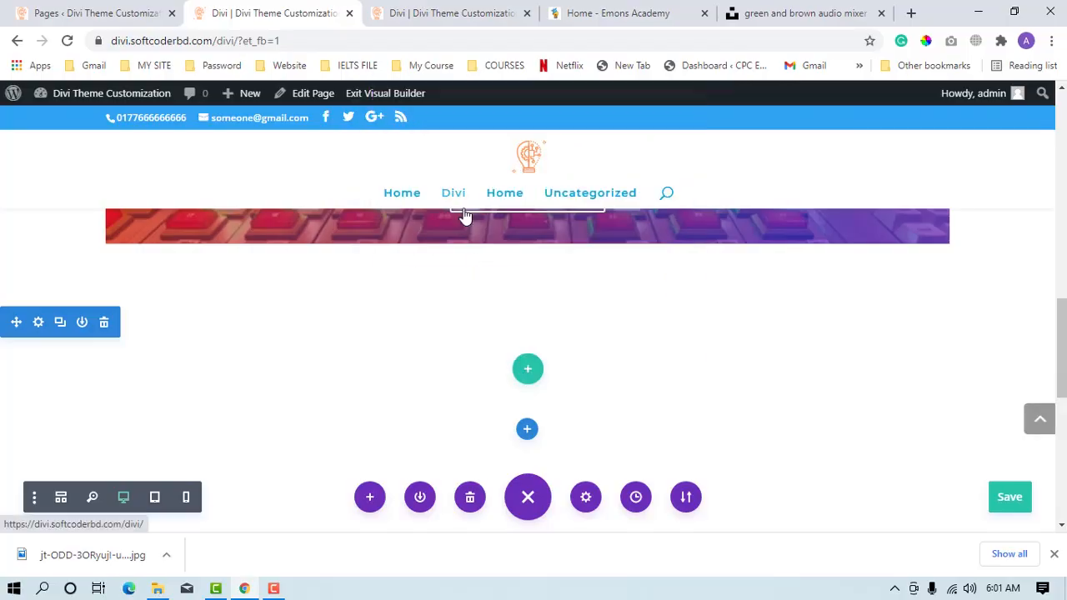
pyautogui.scroll(-5, 465, 215)
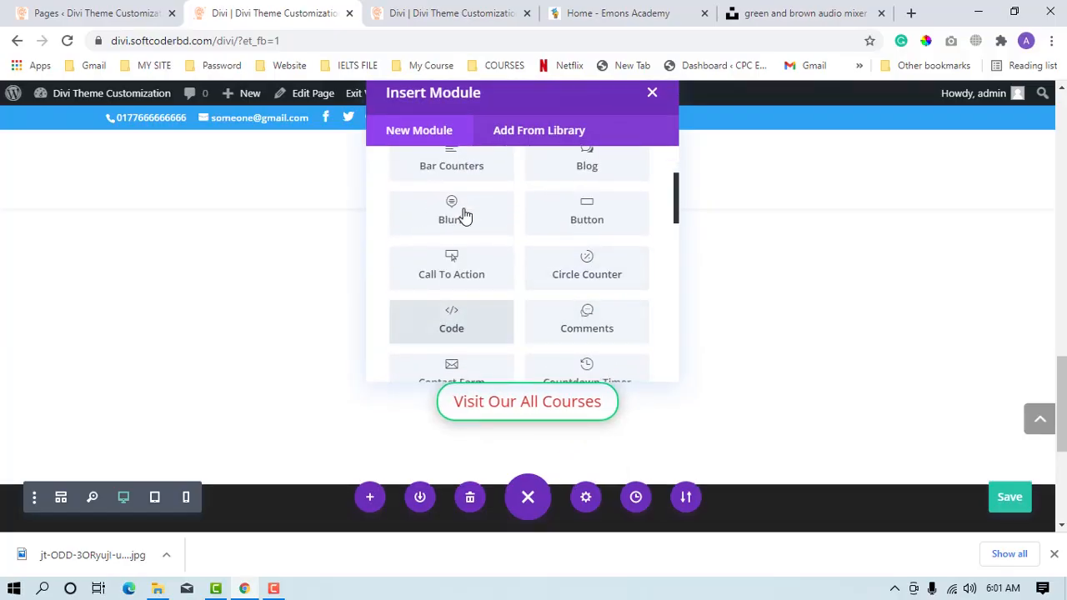
pyautogui.scroll(-1, 465, 215)
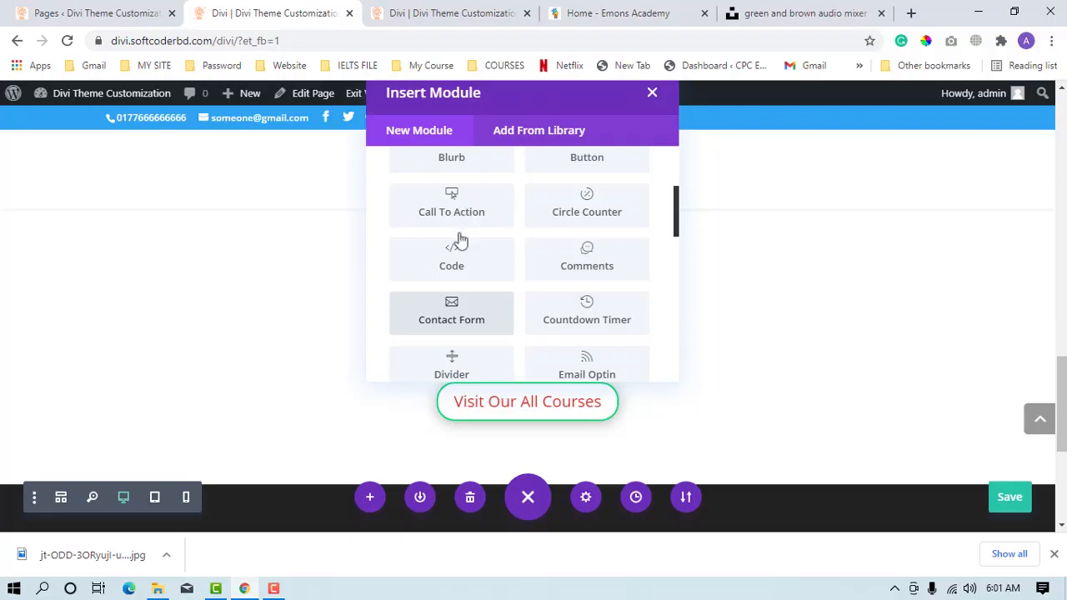
pyautogui.click(443, 321)
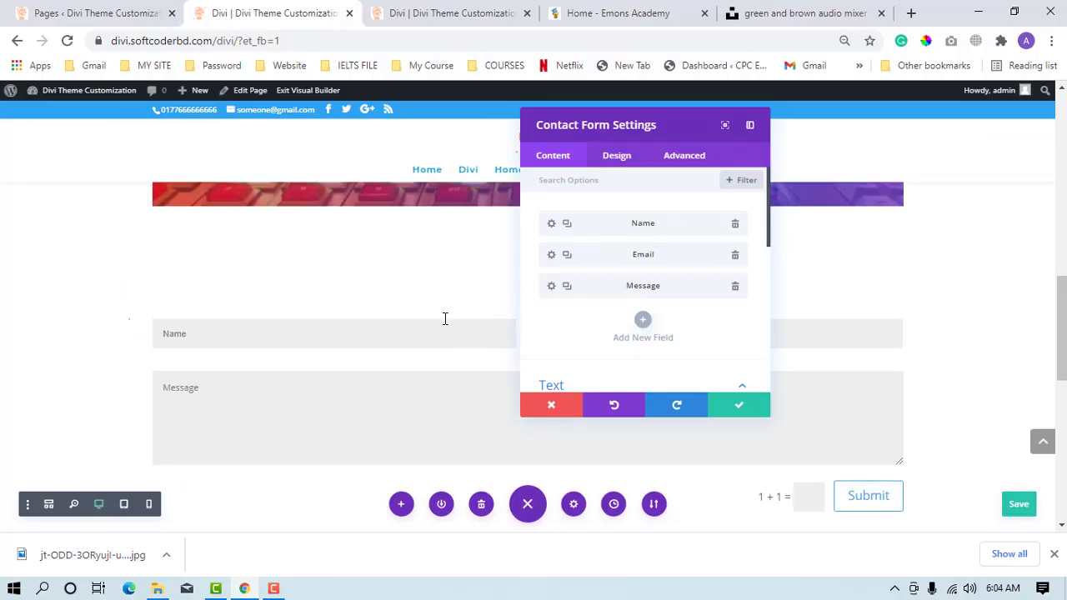
# Step: Move the Contact Form settings window off the form and open the Name field's settings to examine its text and field options
pyautogui.moveTo(610, 119); pyautogui.dragTo(173, 188)
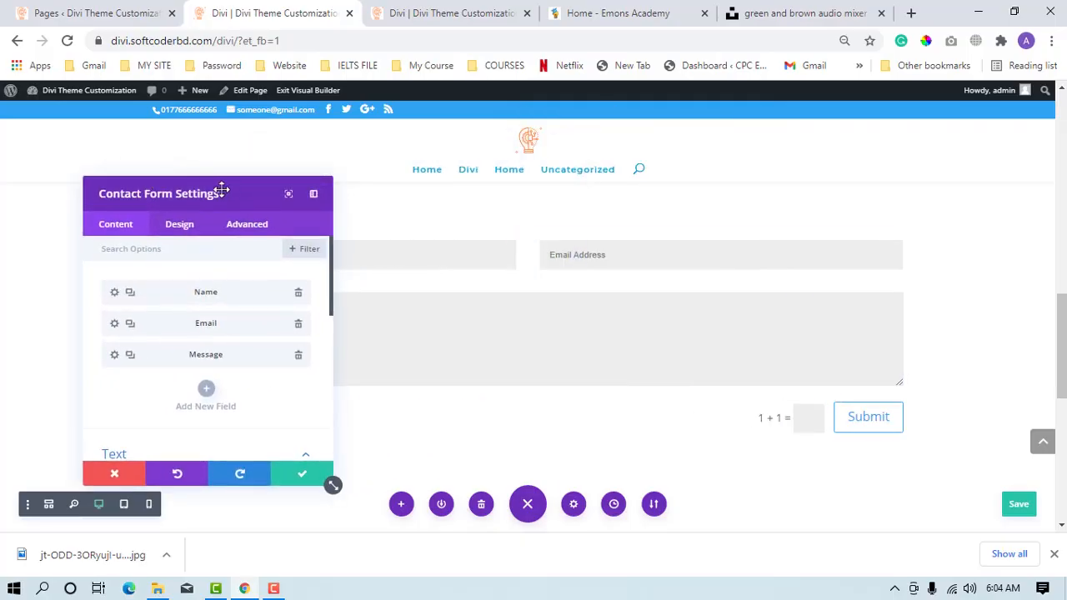
pyautogui.moveTo(174, 189); pyautogui.dragTo(824, 177)
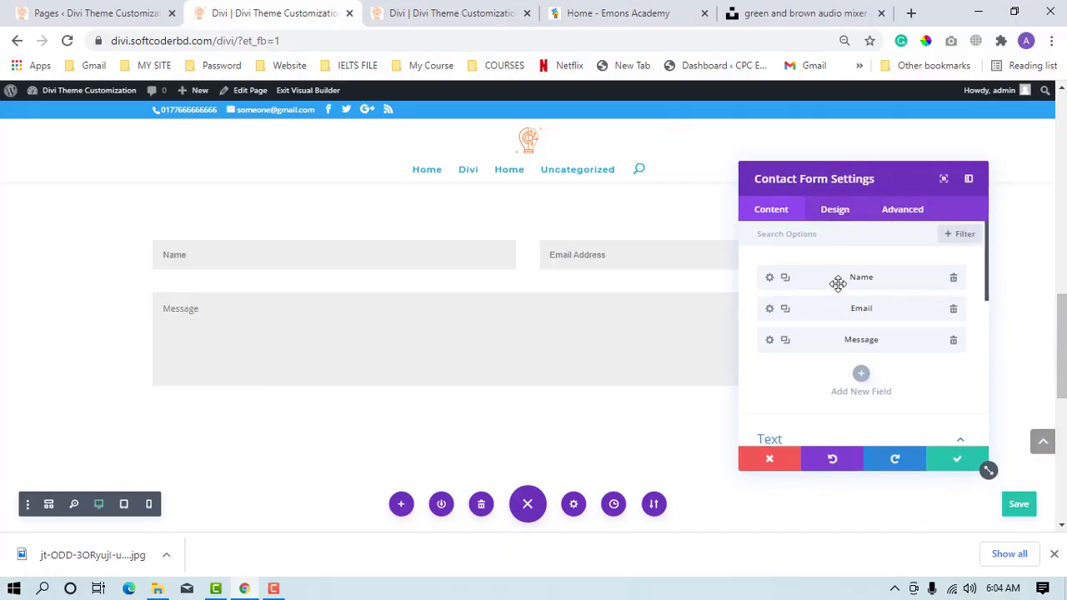
pyautogui.click(771, 279)
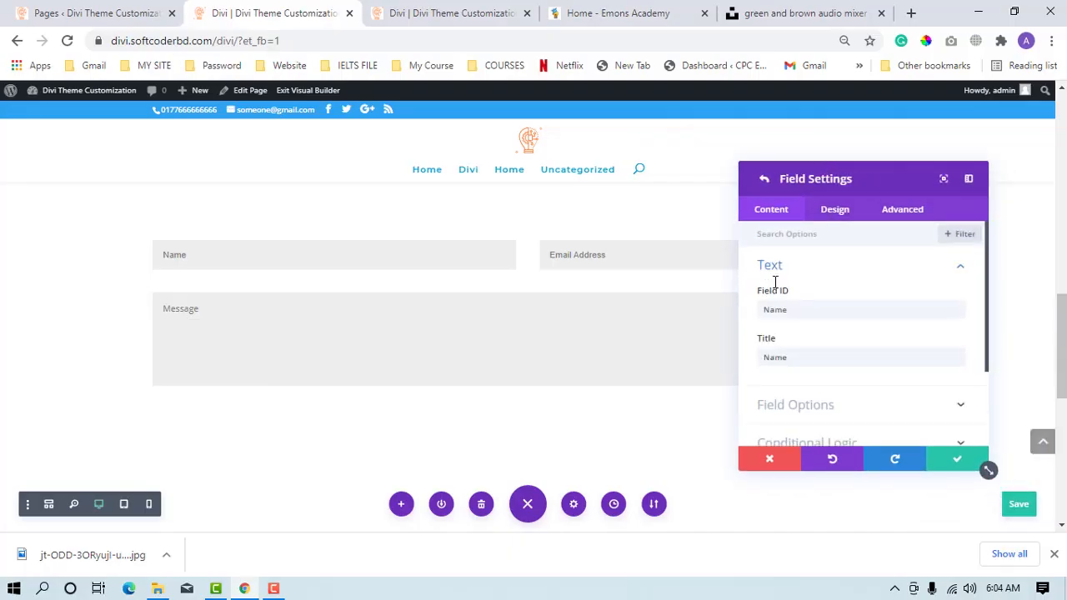
pyautogui.click(803, 309)
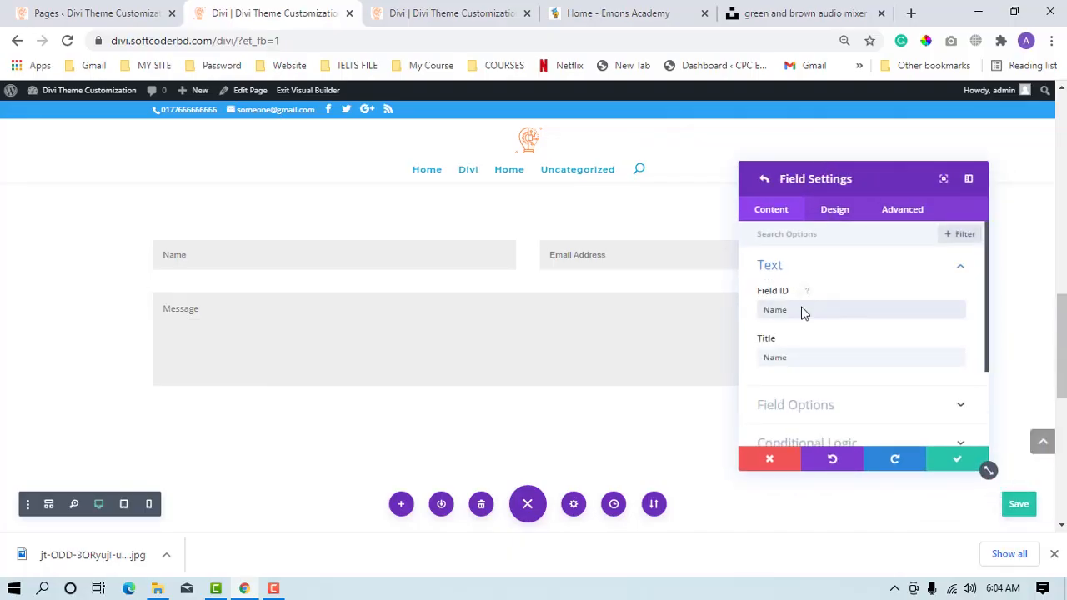
pyautogui.scroll(-1, 821, 330)
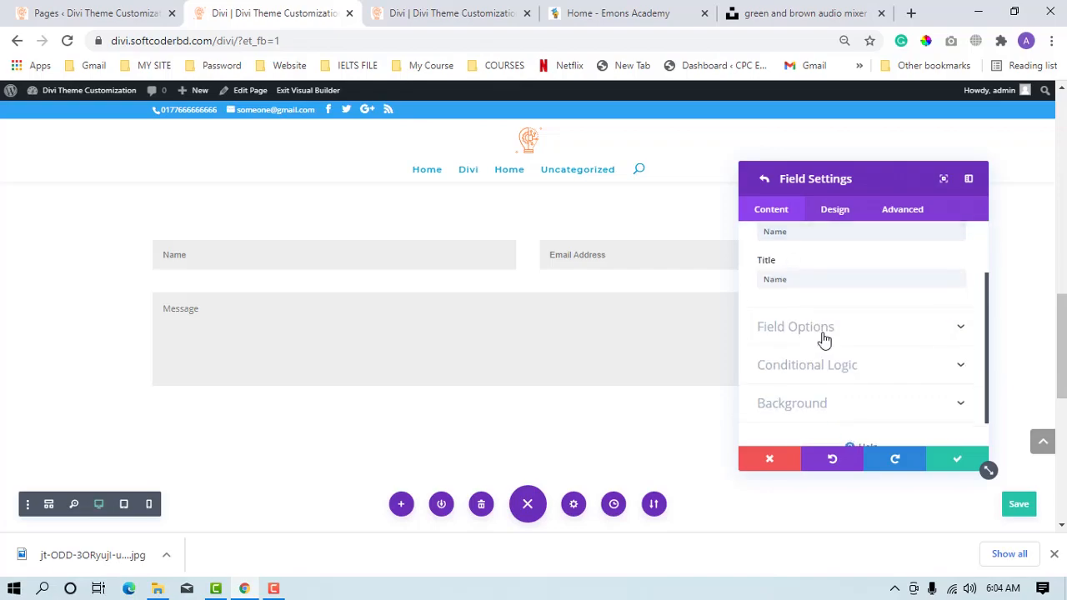
pyautogui.click(824, 336)
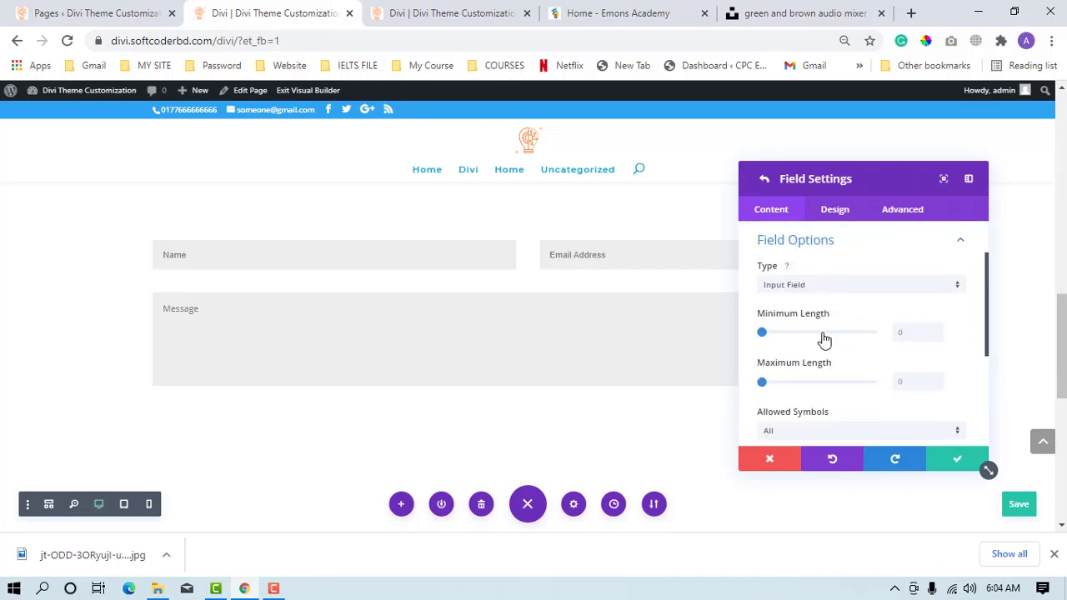
pyautogui.scroll(-1, 824, 338)
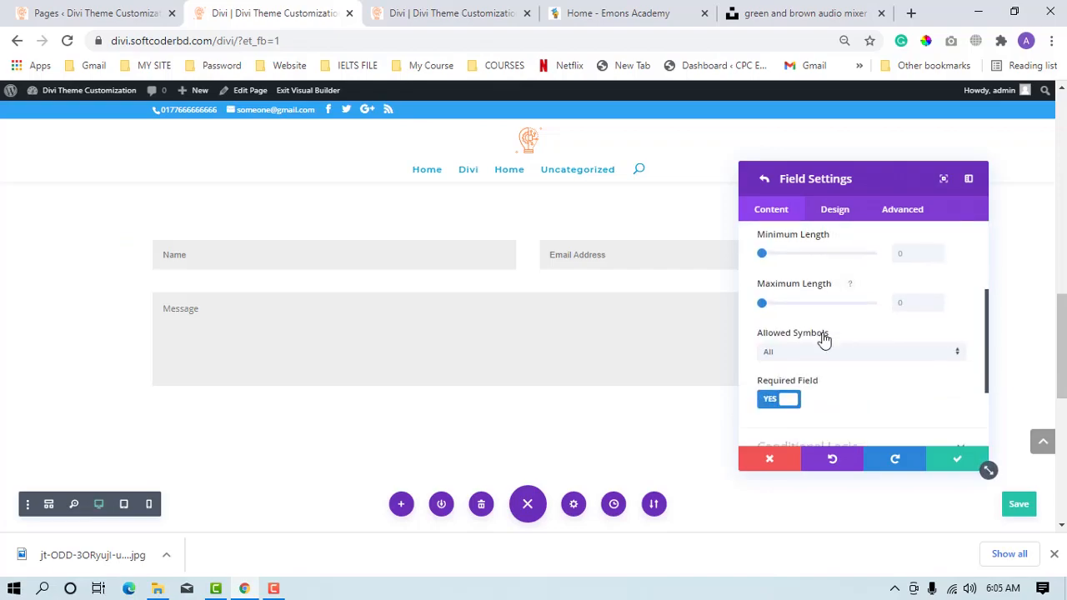
pyautogui.scroll(1, 826, 336)
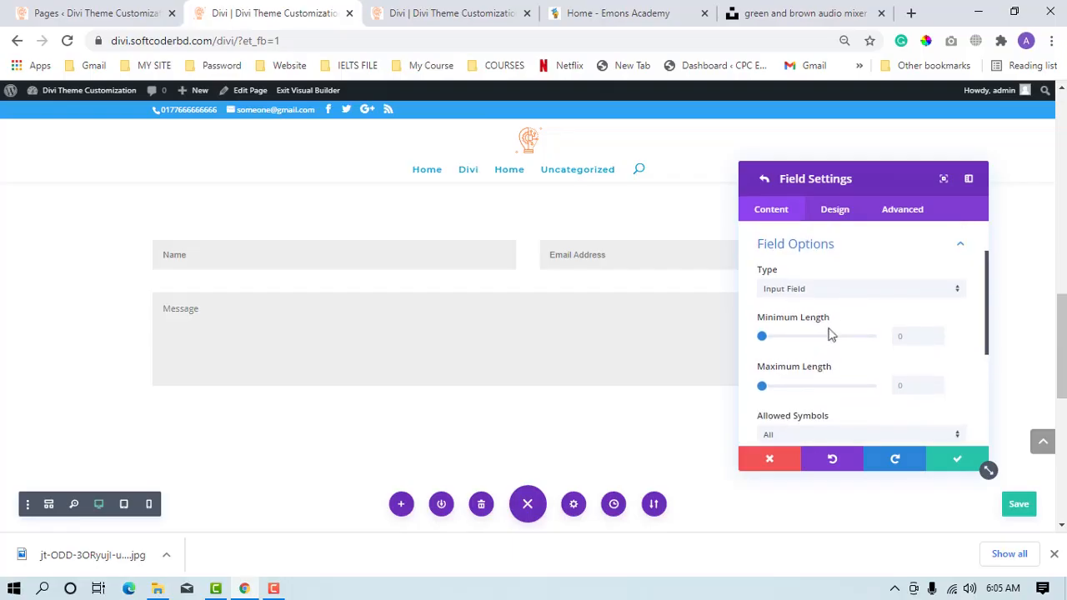
# Step: Look through the type choices for the Name field and keep Input Field
pyautogui.click(879, 298)
pyautogui.click(879, 298)
pyautogui.click(879, 297)
pyautogui.press('Down')
pyautogui.press('Down')
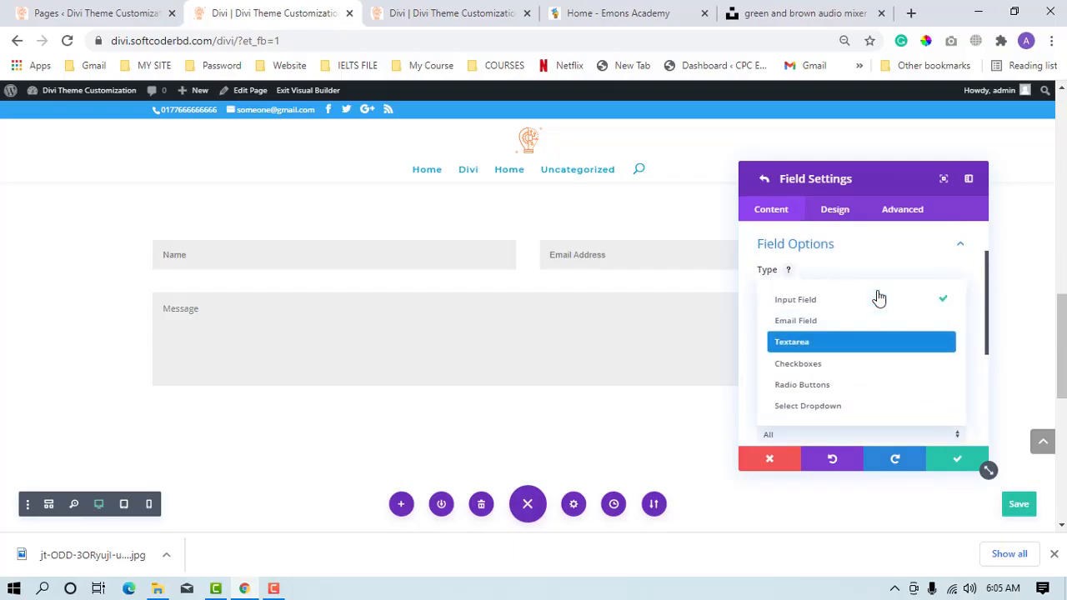
pyautogui.press('Up')
pyautogui.press('Down')
pyautogui.press('Up')
pyautogui.press('Down')
pyautogui.press('Down')
pyautogui.press('Up')
pyautogui.press('Down')
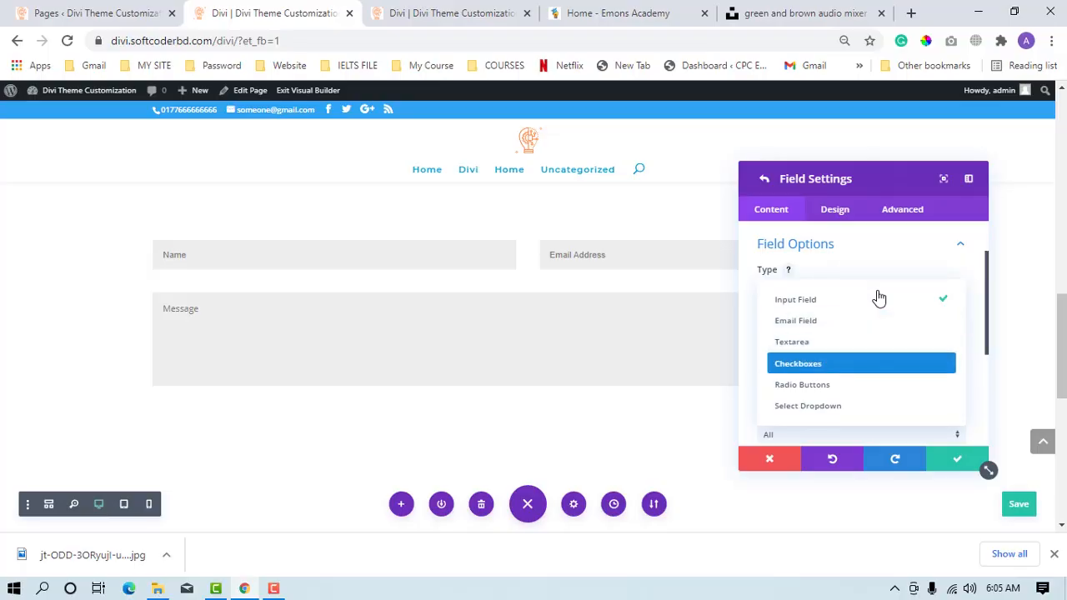
pyautogui.press('Down')
pyautogui.press('Up')
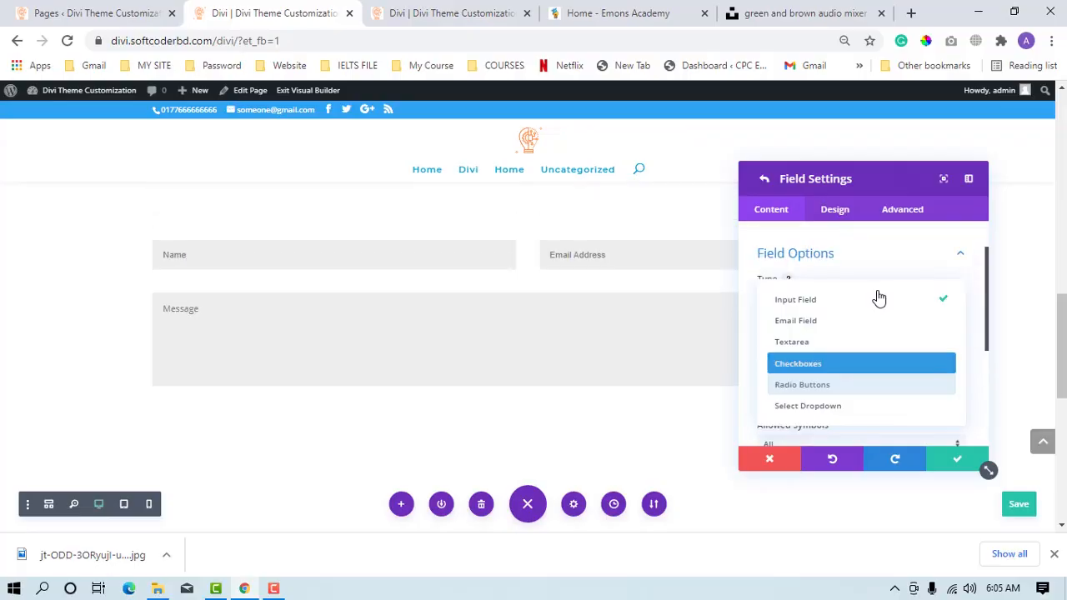
pyautogui.press('Up')
pyautogui.press('Up')
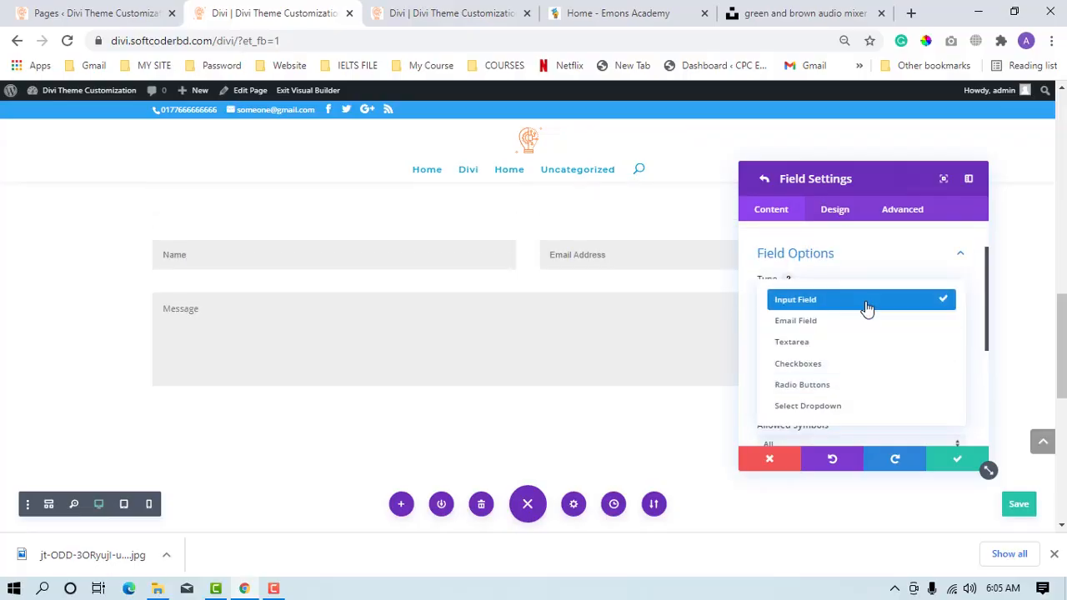
pyautogui.click(867, 302)
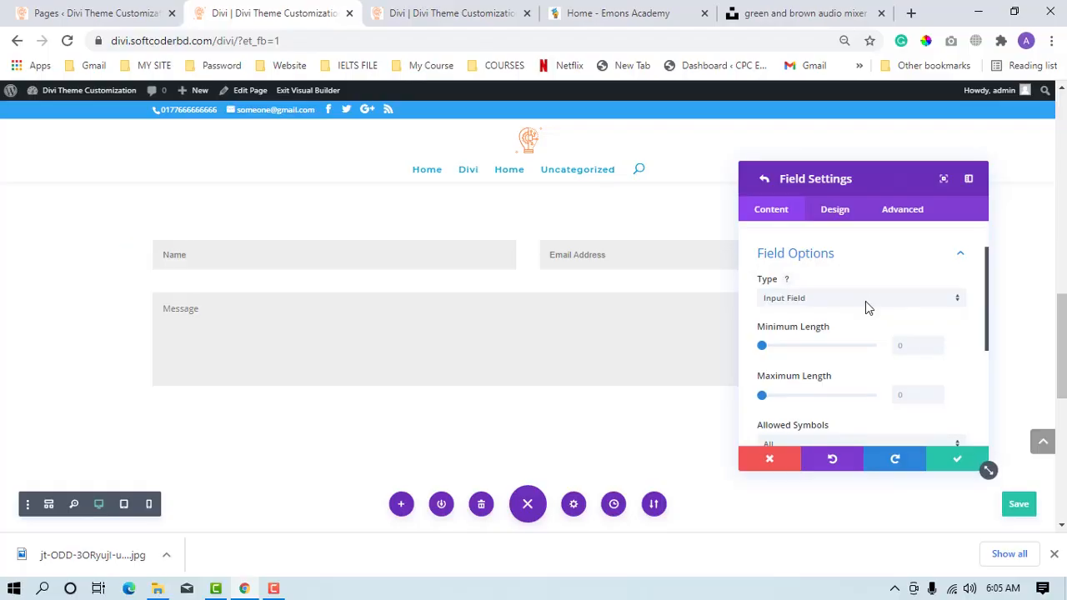
# Step: Turn the Name field's Required Field option off and on again
pyautogui.scroll(-2, 866, 301)
pyautogui.scroll(-2, 866, 301)
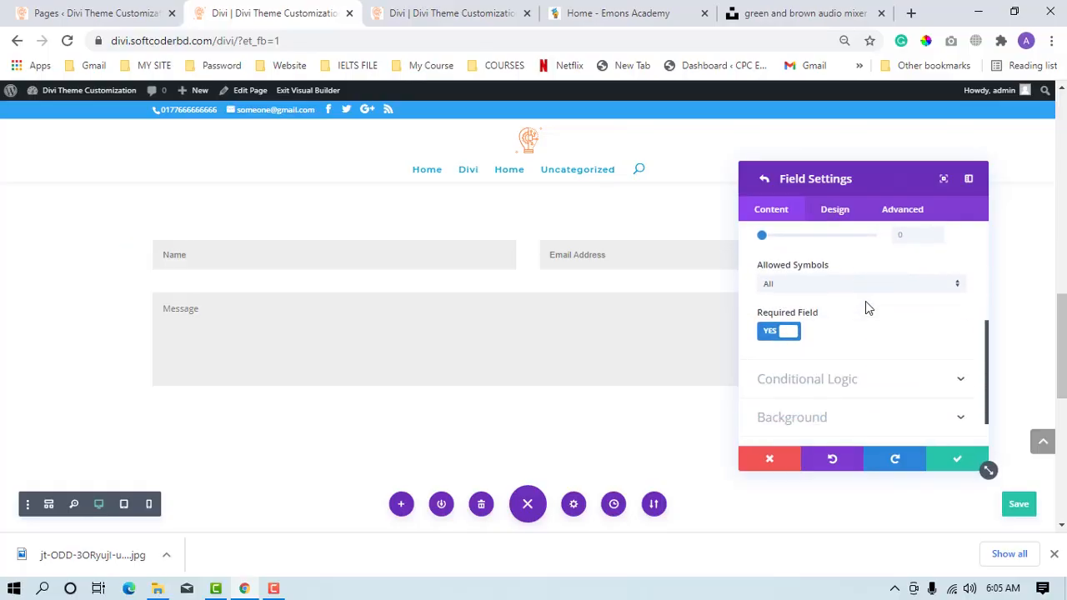
pyautogui.scroll(-1, 866, 301)
pyautogui.click(783, 287)
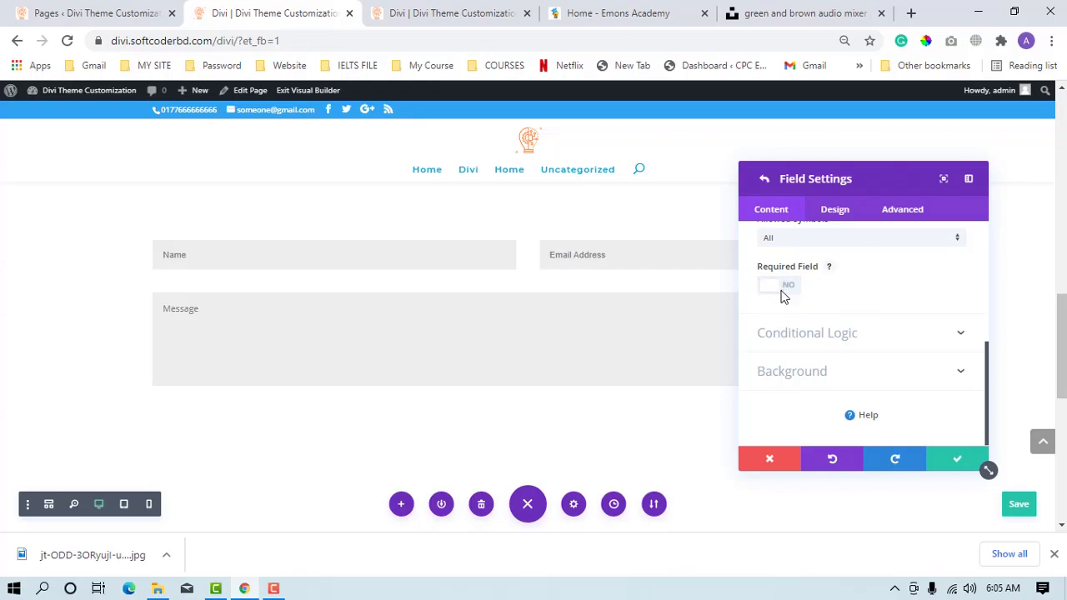
pyautogui.click(781, 296)
pyautogui.scroll(2, 783, 296)
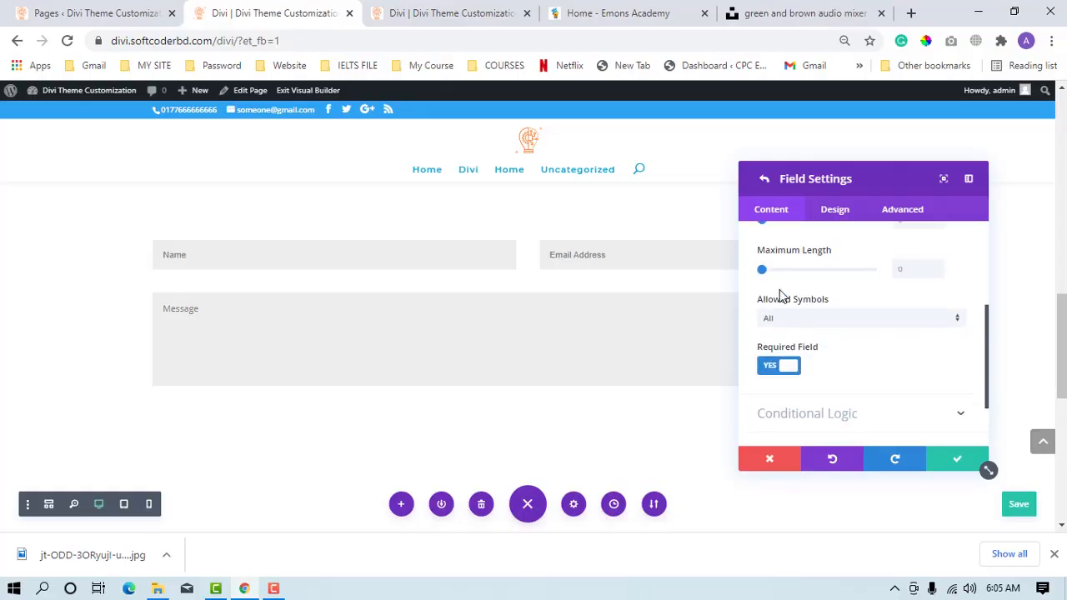
pyautogui.scroll(5, 779, 298)
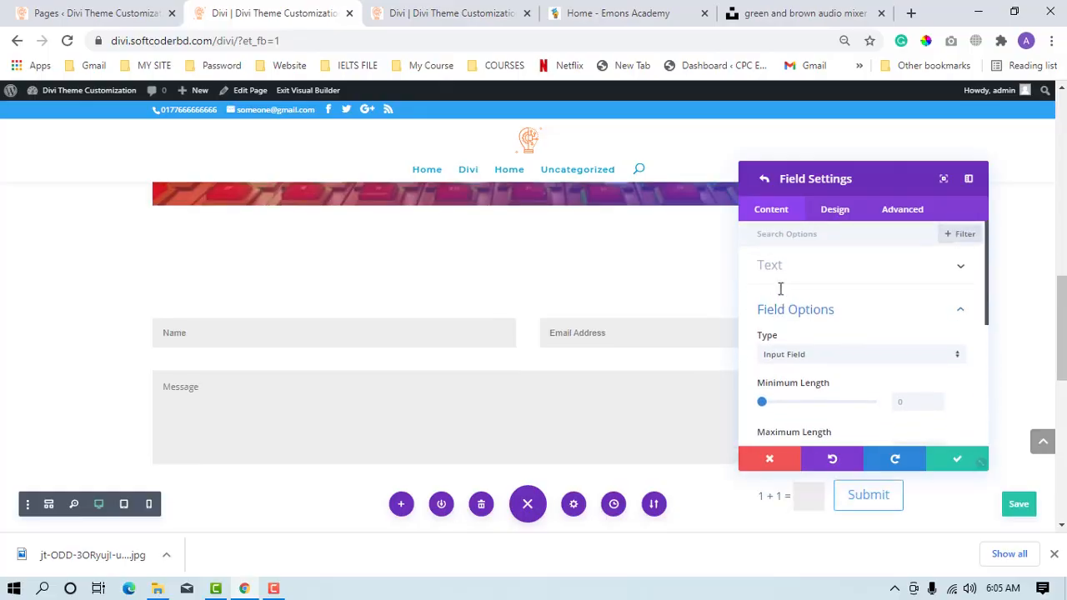
# Step: Return from the Name field to the contact form's field list and open the Email field's settings
pyautogui.click(762, 180)
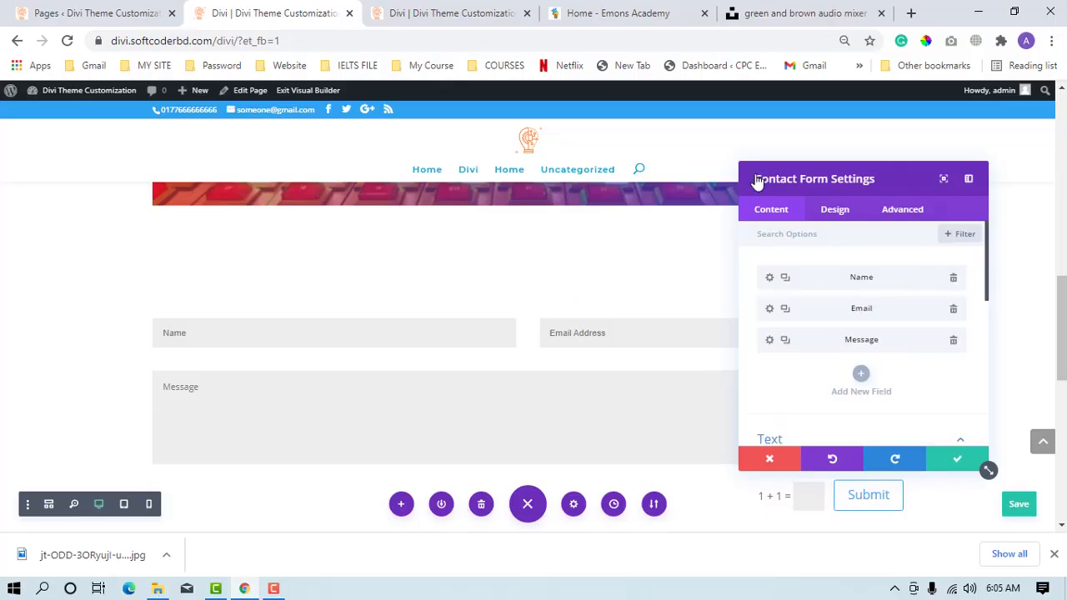
pyautogui.click(769, 308)
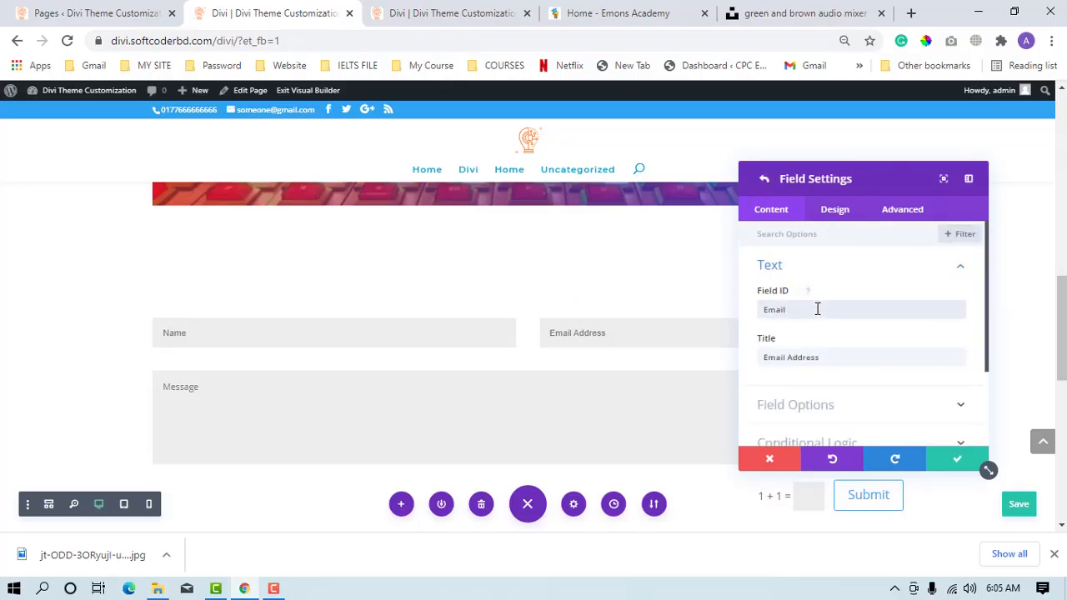
pyautogui.scroll(-1, 817, 309)
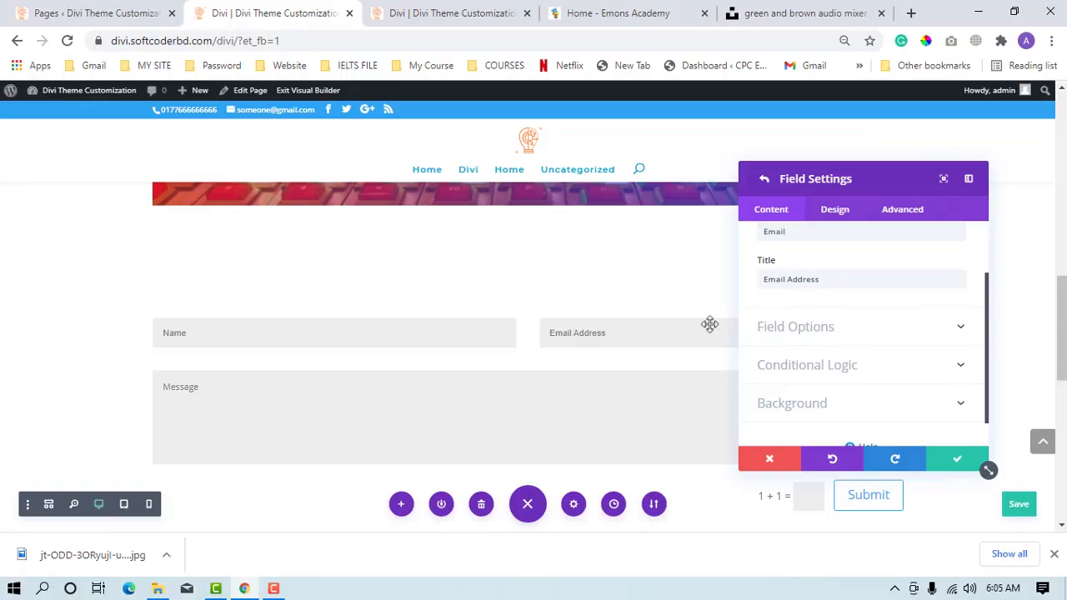
pyautogui.click(631, 334)
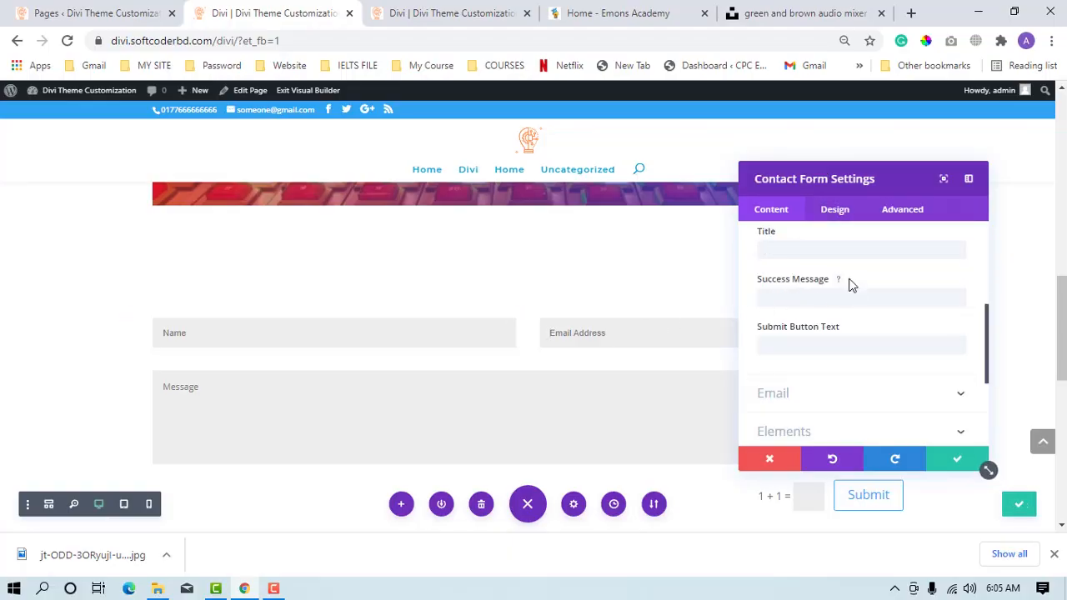
pyautogui.scroll(4, 850, 285)
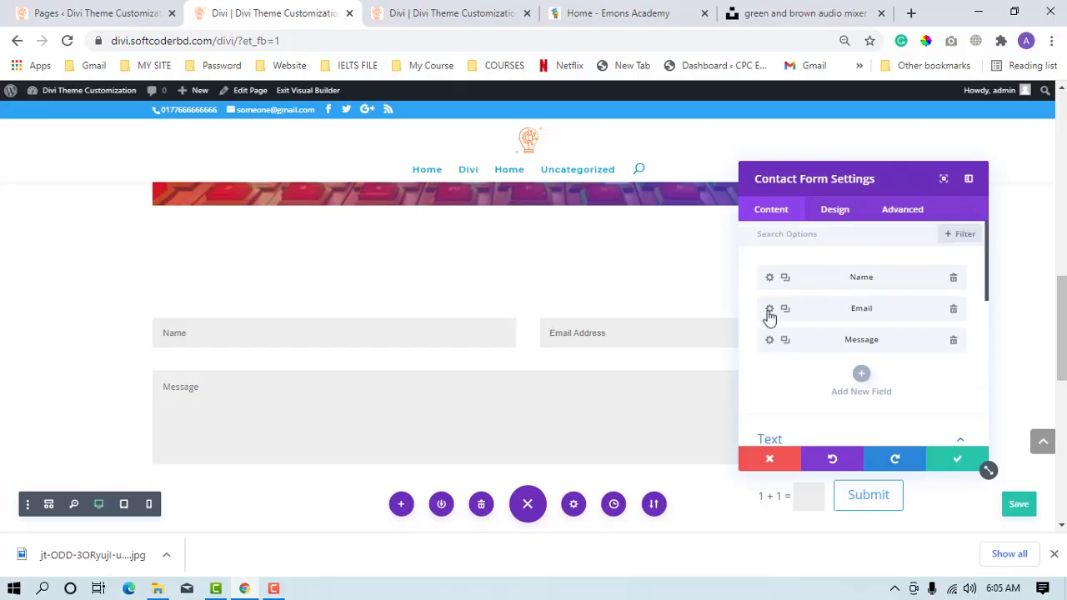
pyautogui.click(770, 314)
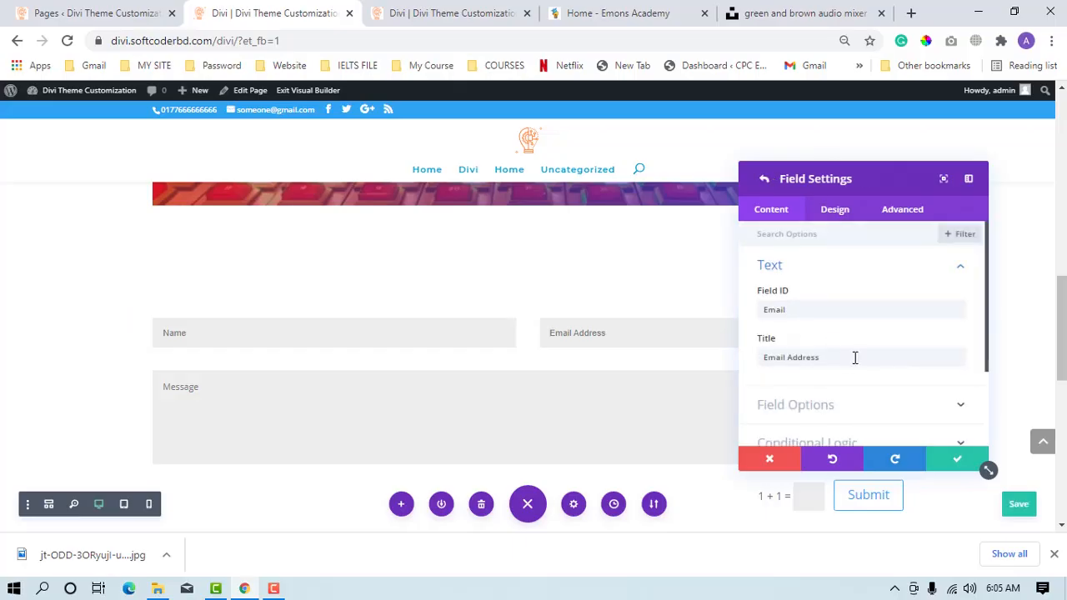
# Step: Try "Type here" as the Email field's title and clear it again
pyautogui.moveTo(854, 357); pyautogui.dragTo(748, 360)
pyautogui.write('Type here')
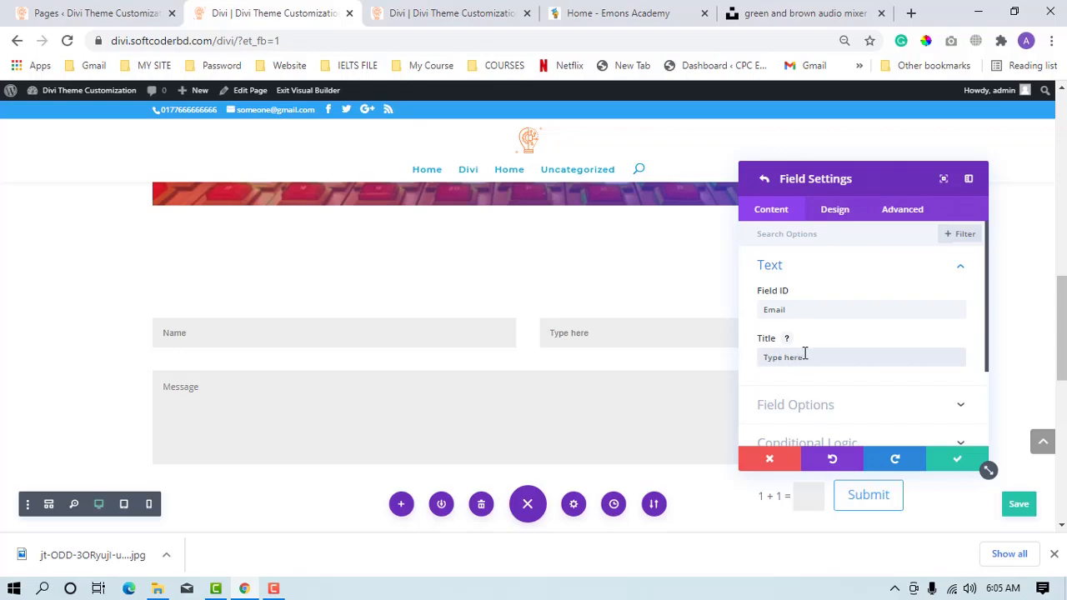
pyautogui.hotkey('ctrl', 'a')
pyautogui.press('BackSpace')
# Step: Set the Email field's title to "Email", copied from its Field ID
pyautogui.click(787, 340)
pyautogui.click(788, 340)
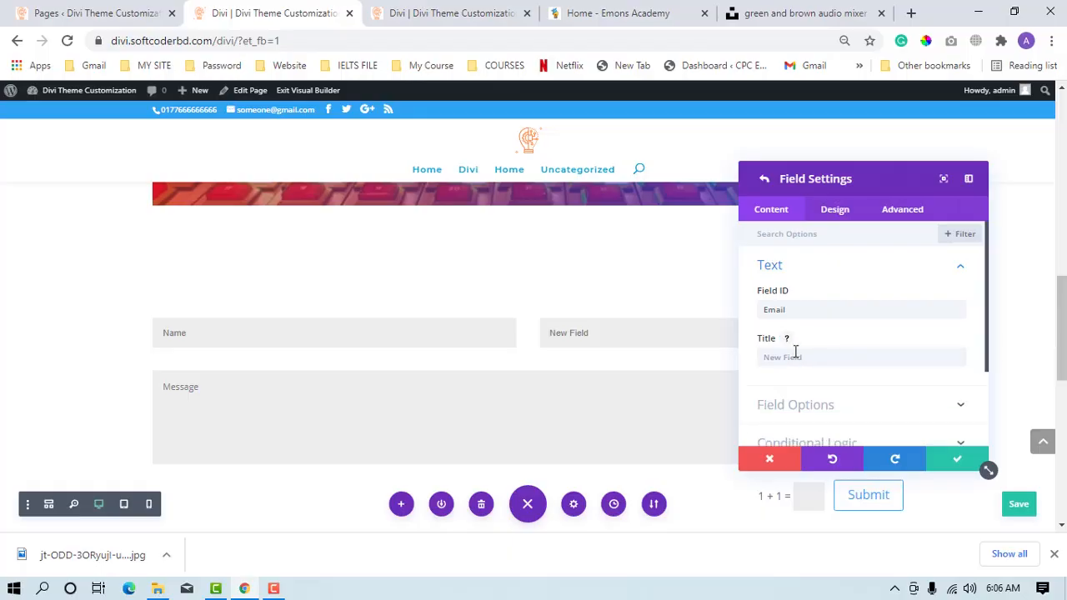
pyautogui.hotkey('shift', 'Tab')
pyautogui.hotkey('ctrl', 'c')
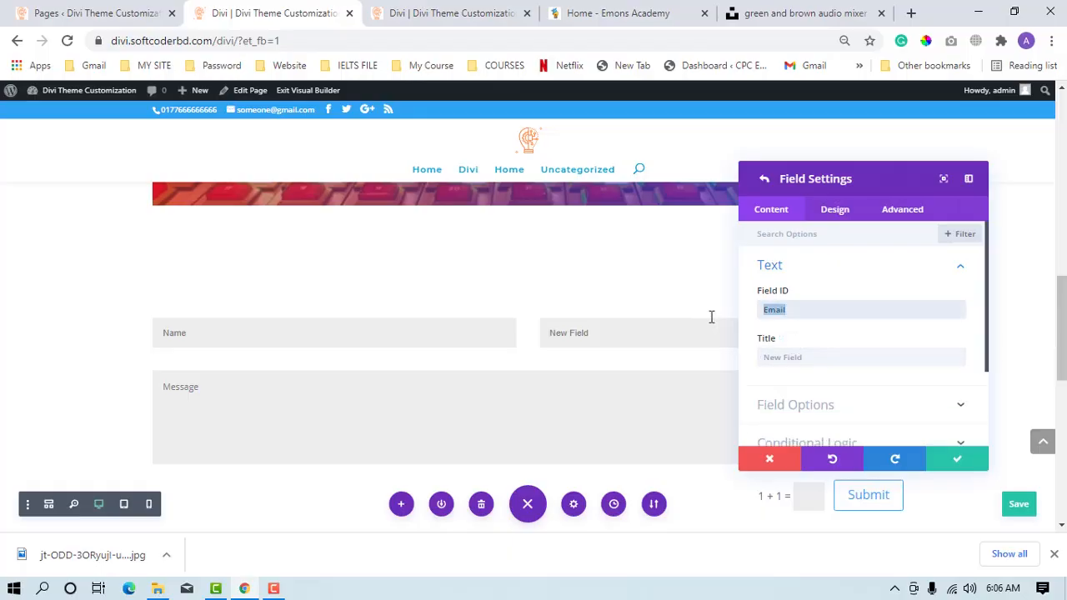
pyautogui.click(798, 356)
pyautogui.hotkey('ctrl', 'v')
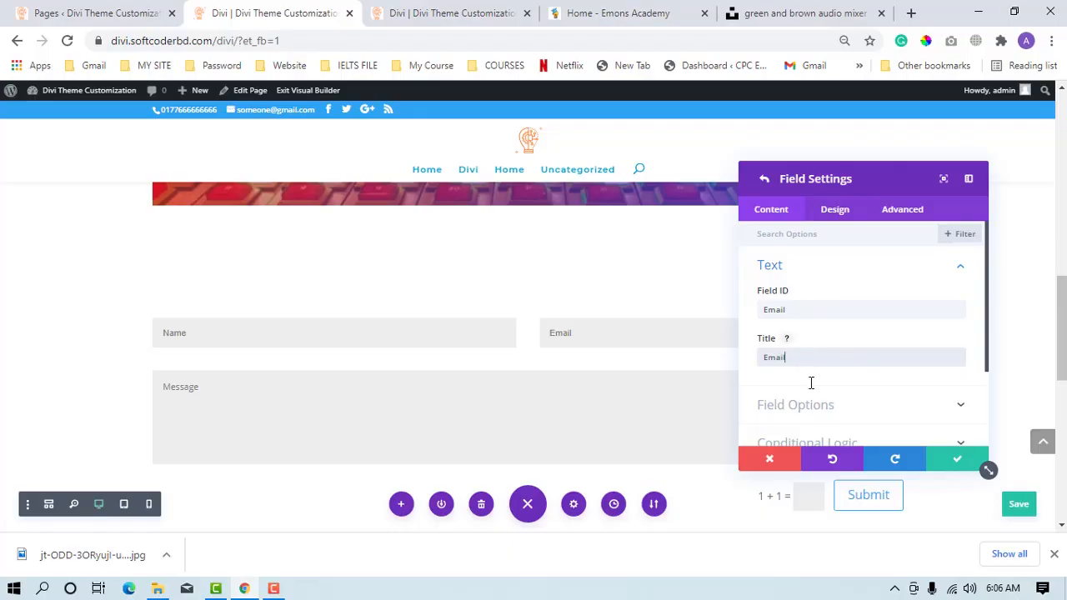
# Step: Expand the Email field's options and check the available field types, keeping Email Field
pyautogui.click(823, 409)
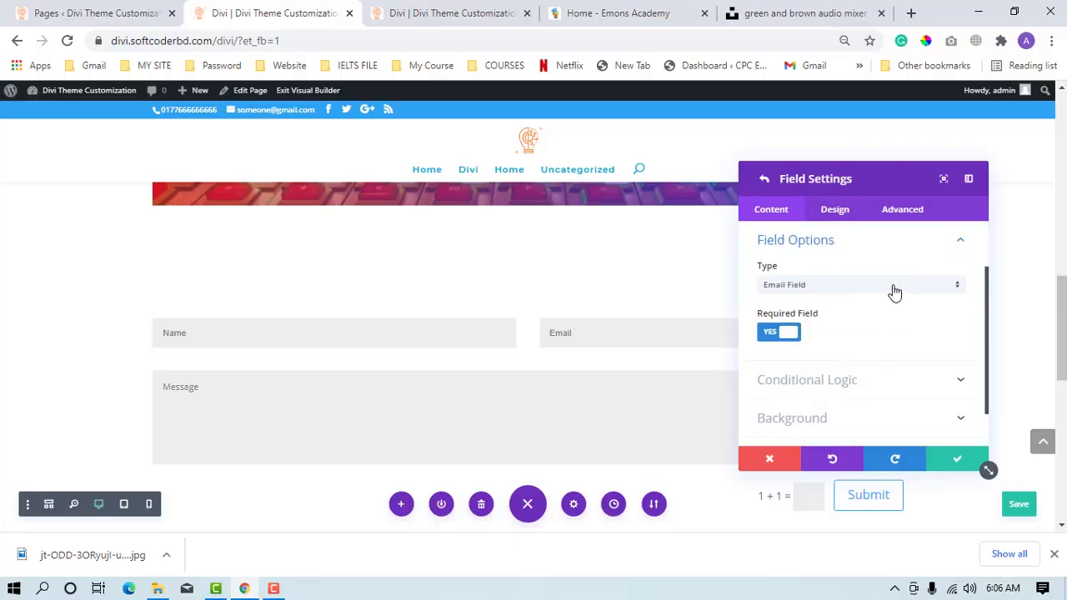
pyautogui.click(894, 291)
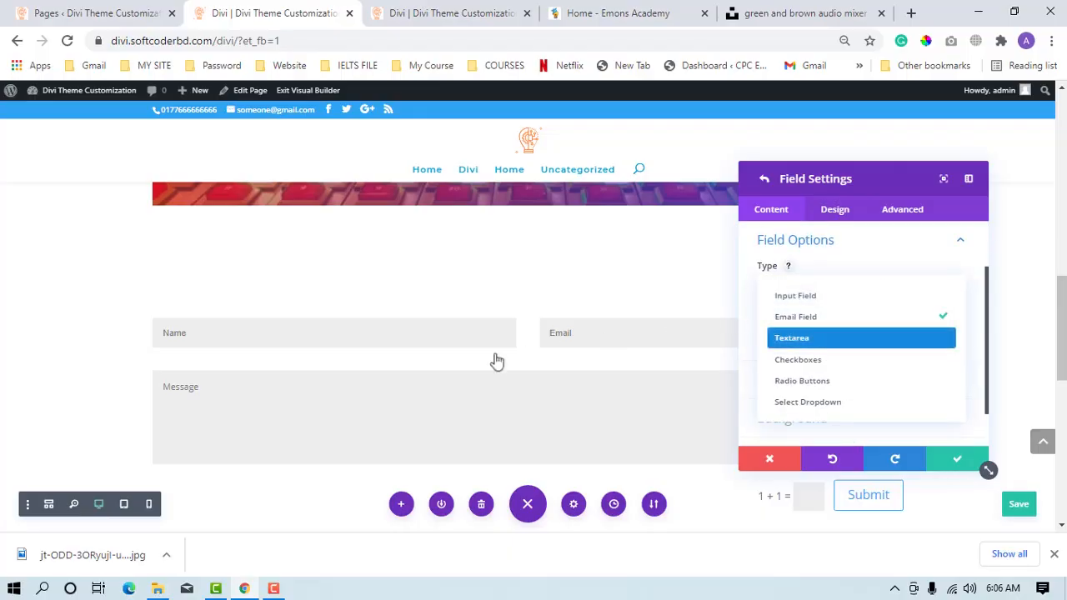
pyautogui.click(308, 386)
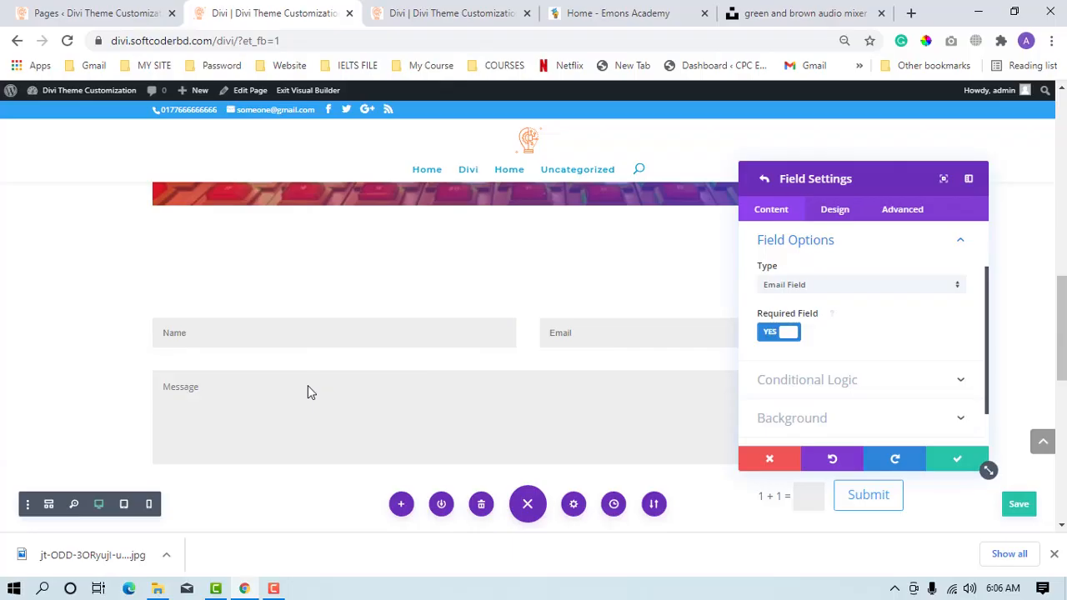
# Step: Return to the contact form's field list, add a new field below Message and set its type to Checkboxes
pyautogui.scroll(3, 374, 362)
pyautogui.click(765, 179)
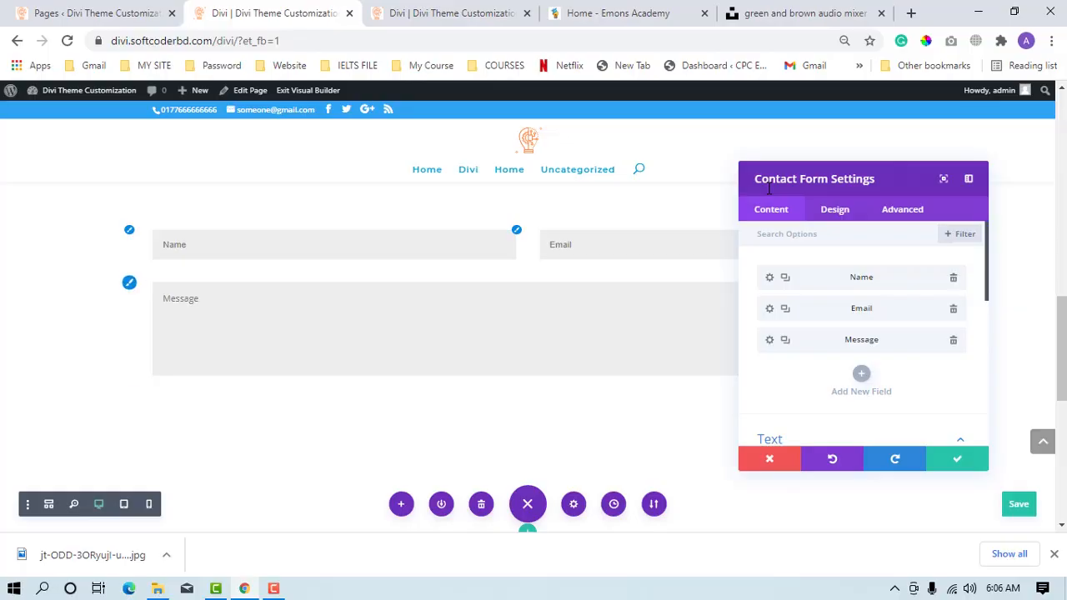
pyautogui.click(866, 375)
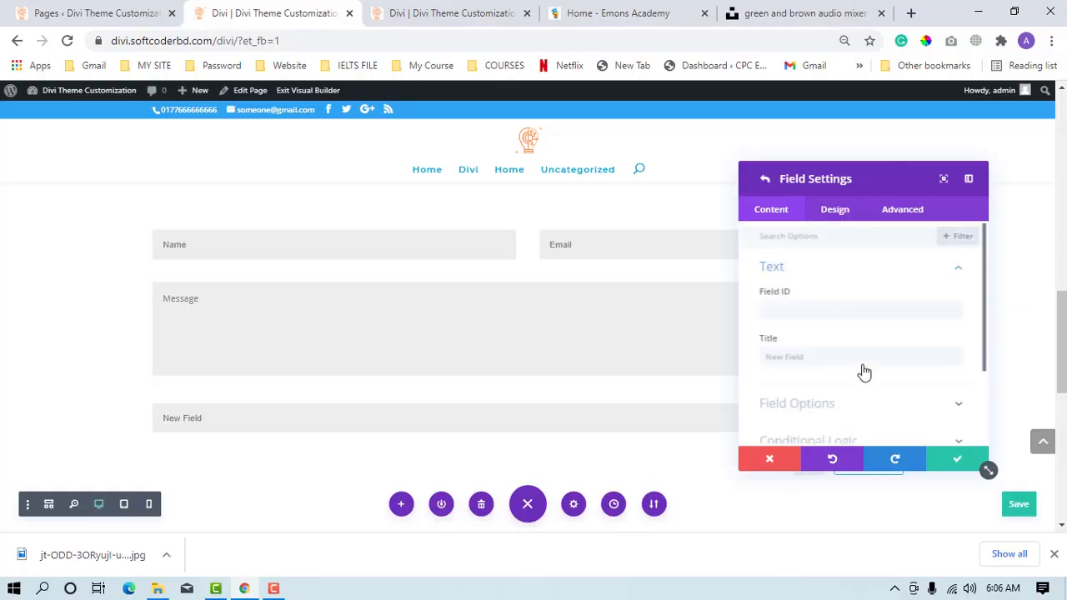
pyautogui.scroll(-1, 819, 312)
pyautogui.click(823, 330)
pyautogui.click(816, 292)
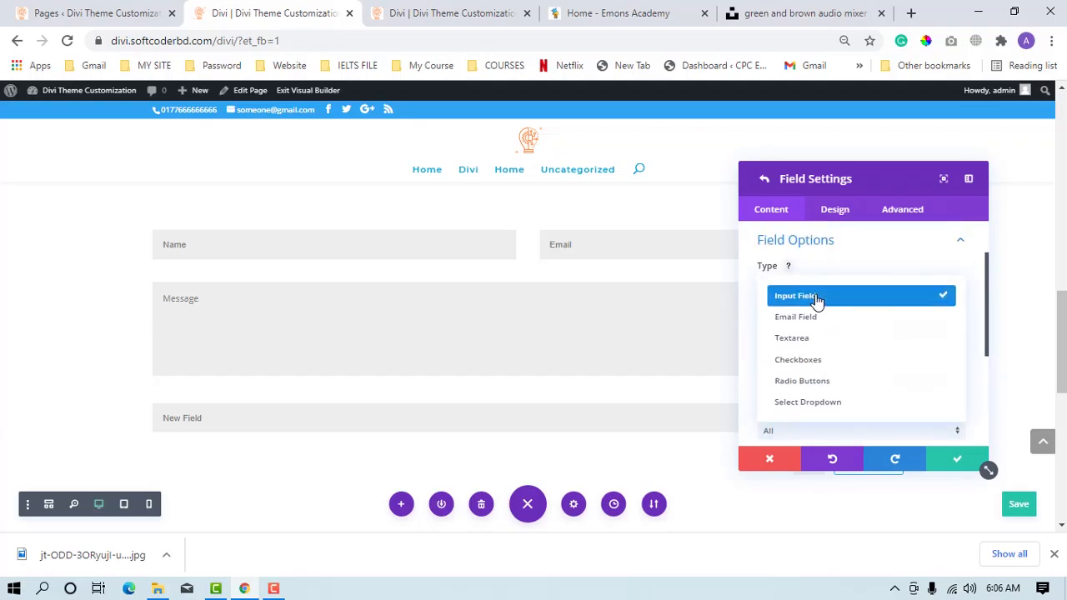
pyautogui.click(826, 364)
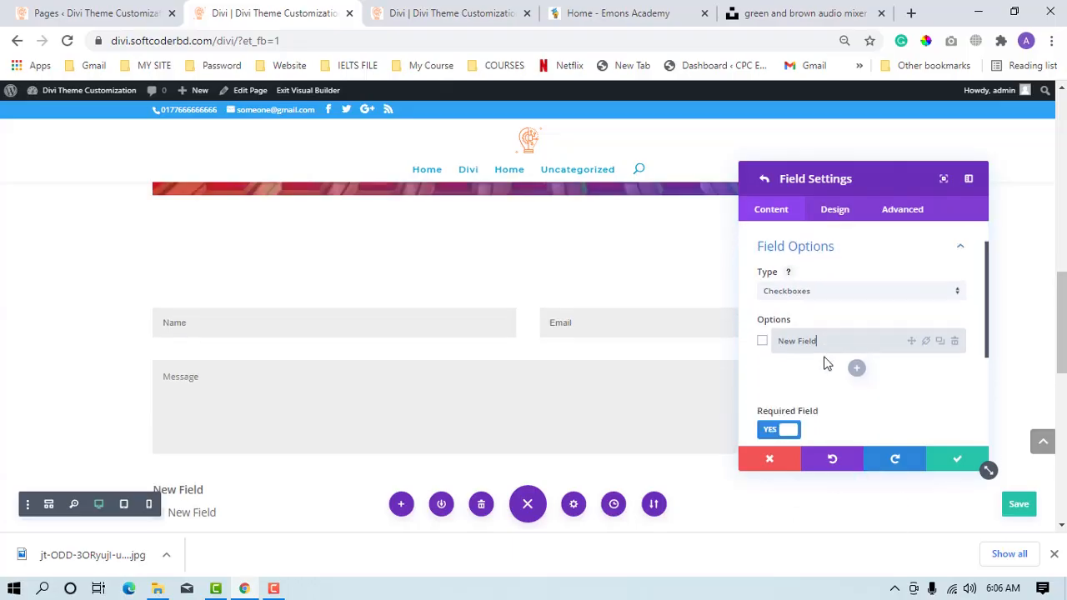
# Step: Set the new checkbox field's Field ID to "Gender"
pyautogui.scroll(-3, 825, 364)
pyautogui.scroll(2, 825, 364)
pyautogui.scroll(1, 826, 364)
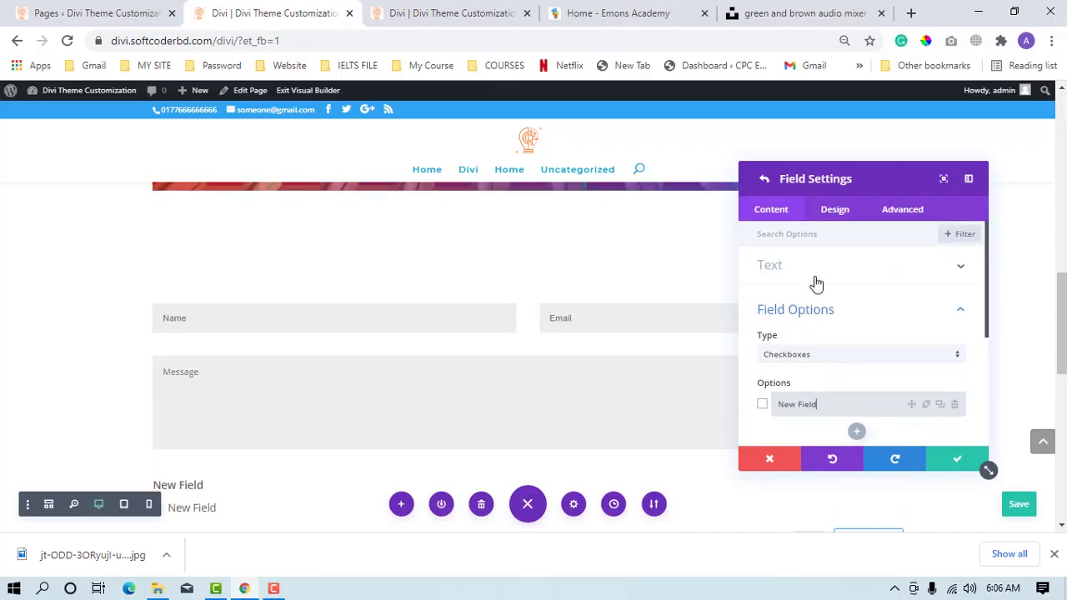
pyautogui.click(817, 285)
pyautogui.click(768, 309)
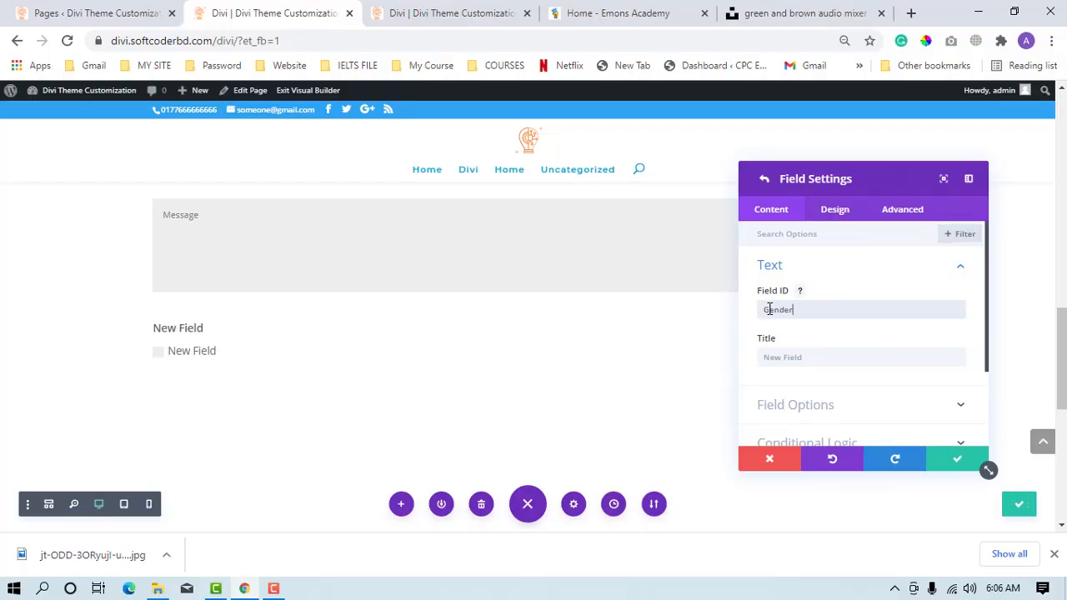
# Step: Try "Select" as the checkbox field's title
pyautogui.click(799, 358)
pyautogui.write('Select')
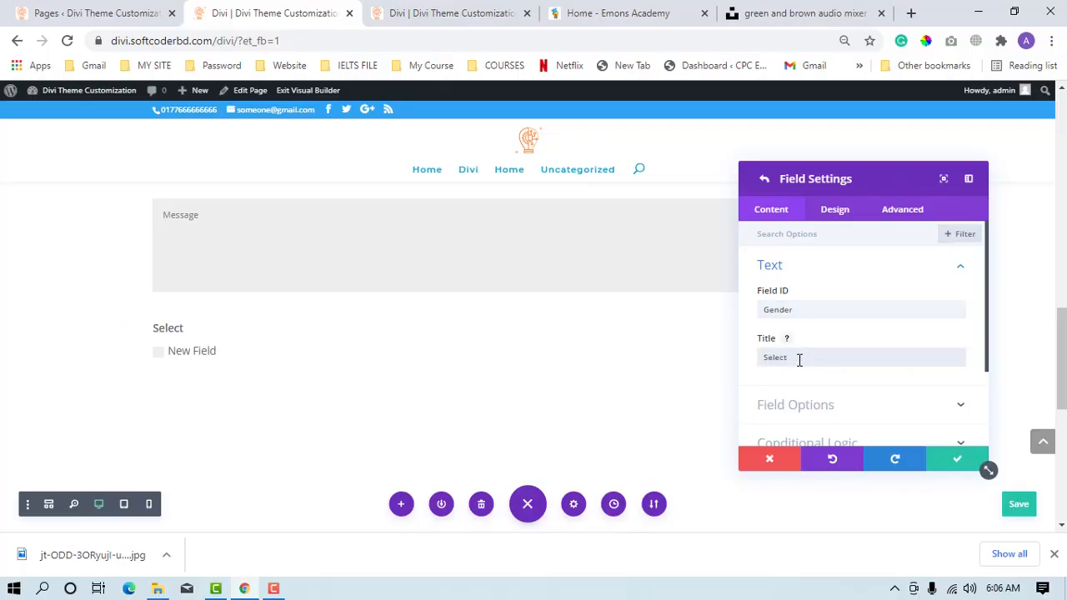
pyautogui.scroll(-1, 799, 360)
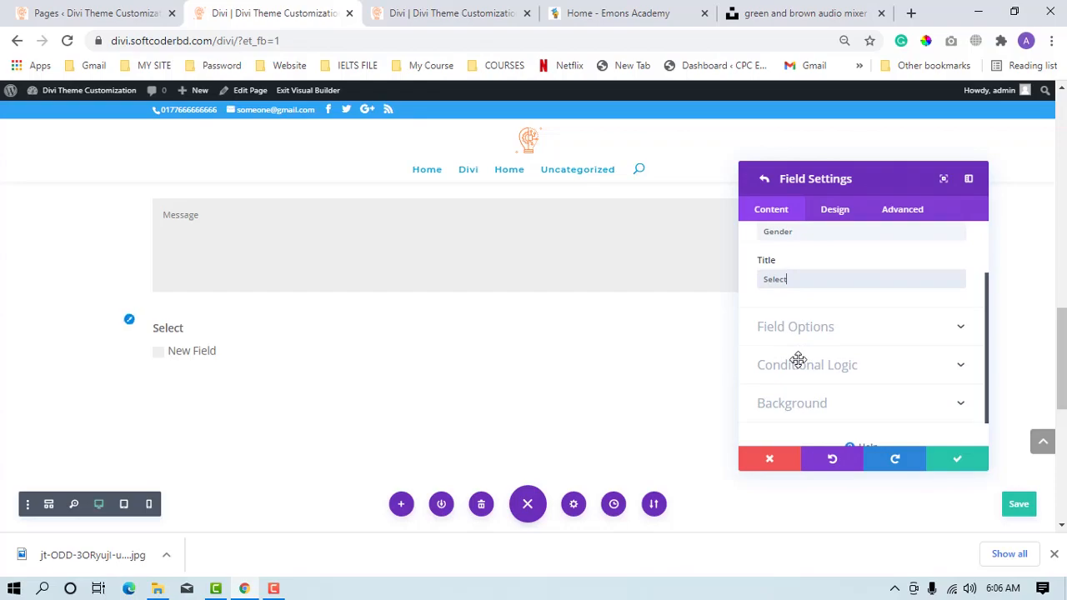
pyautogui.scroll(2, 798, 362)
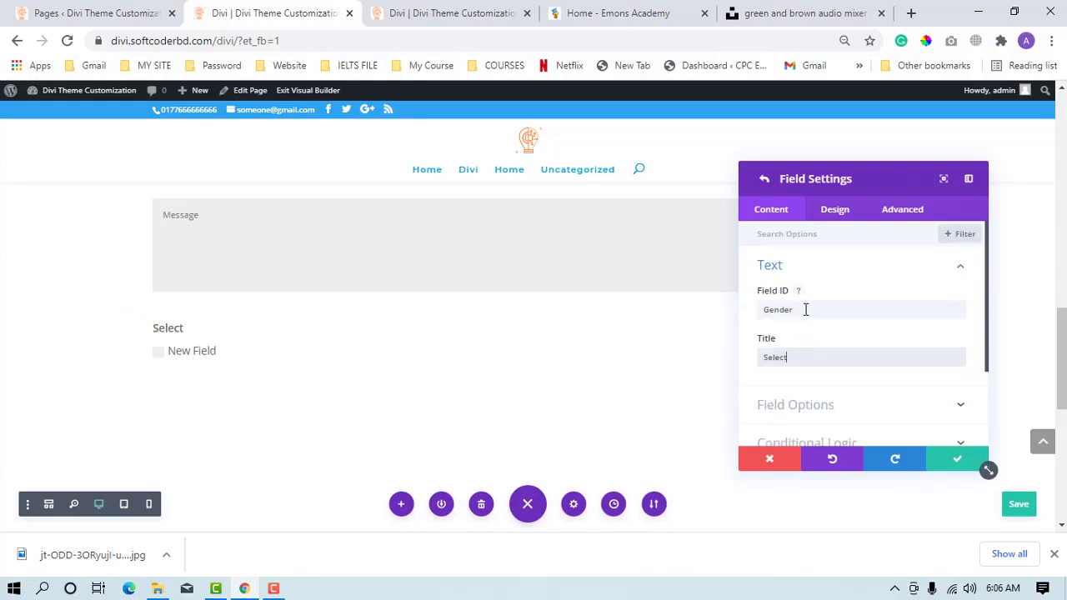
# Step: Replace the checkbox field's title with "Gender", copied from its Field ID
pyautogui.moveTo(805, 309); pyautogui.dragTo(734, 318)
pyautogui.hotkey('ctrl', 'c')
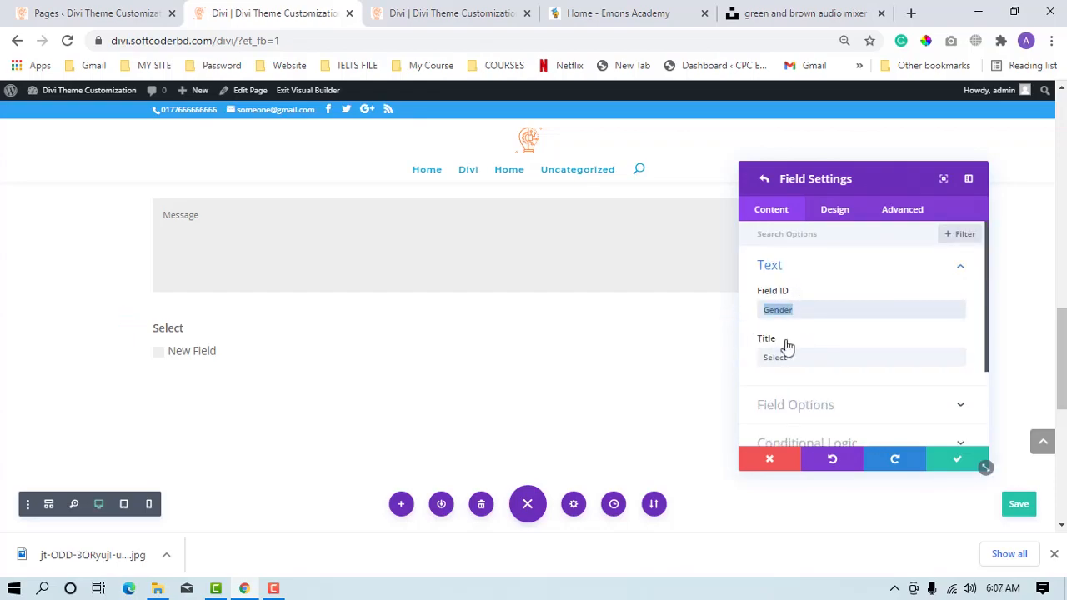
pyautogui.moveTo(826, 357); pyautogui.dragTo(682, 364)
pyautogui.hotkey('ctrl', 'v')
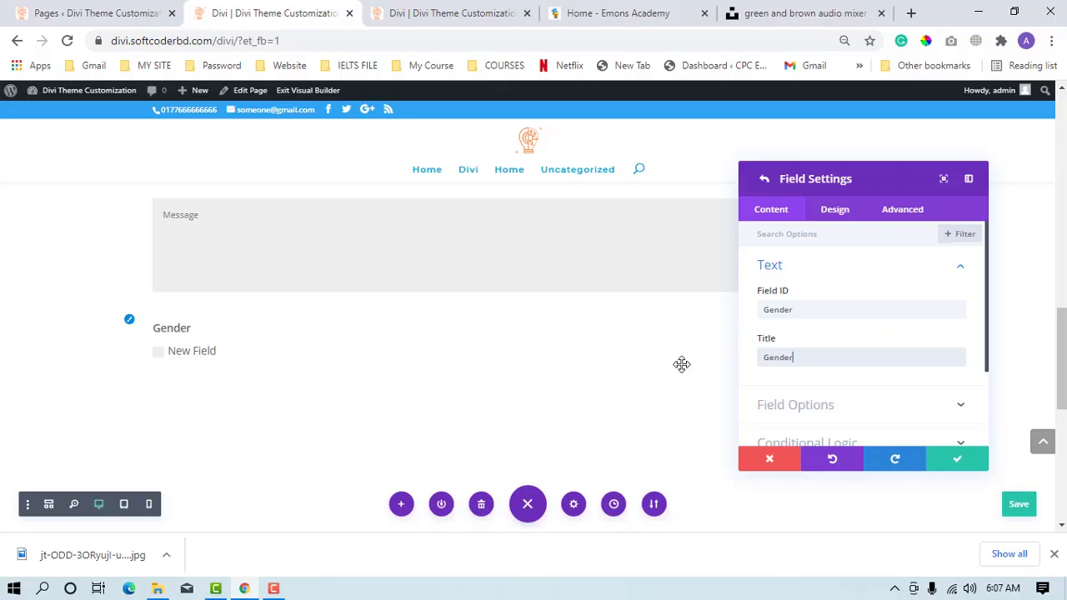
# Step: Give the Gender field three checkbox options: Male, Female and Custom
pyautogui.scroll(-1, 748, 348)
pyautogui.click(798, 332)
pyautogui.moveTo(816, 335); pyautogui.dragTo(778, 345)
pyautogui.write('Male')
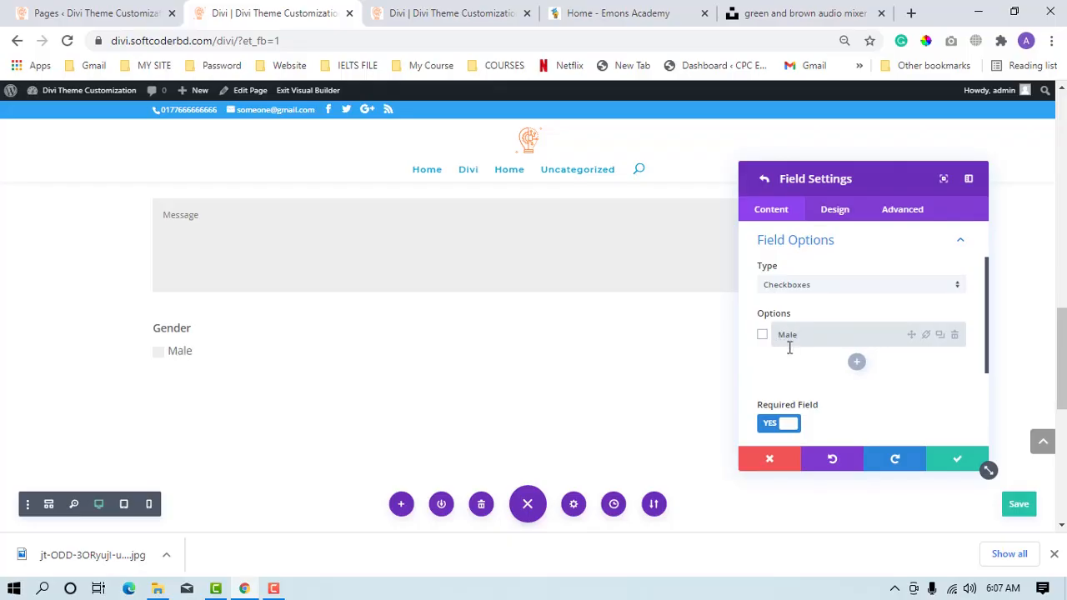
pyautogui.click(857, 361)
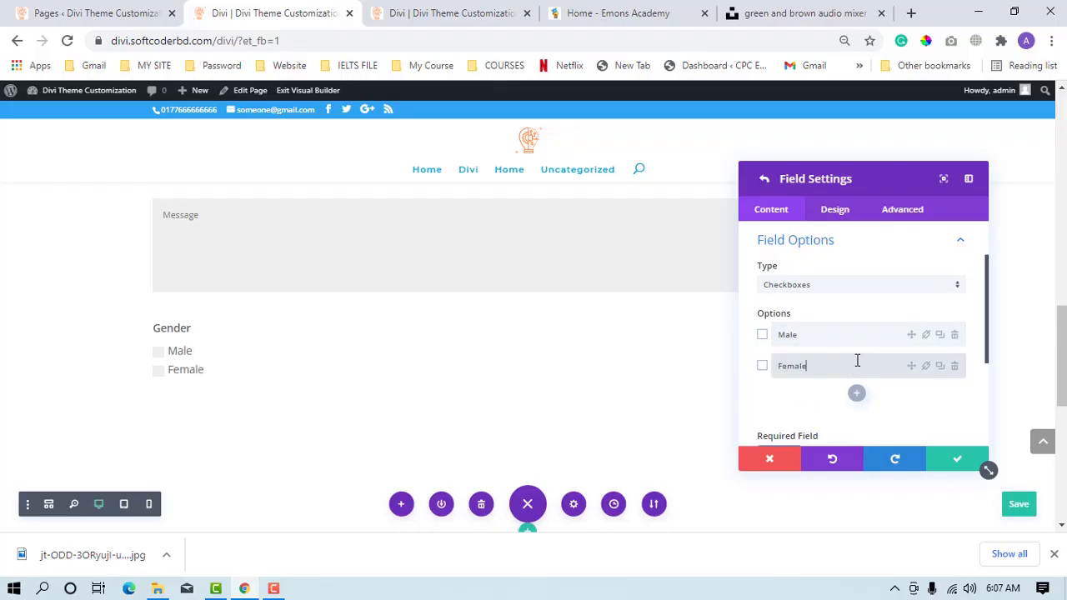
pyautogui.click(863, 395)
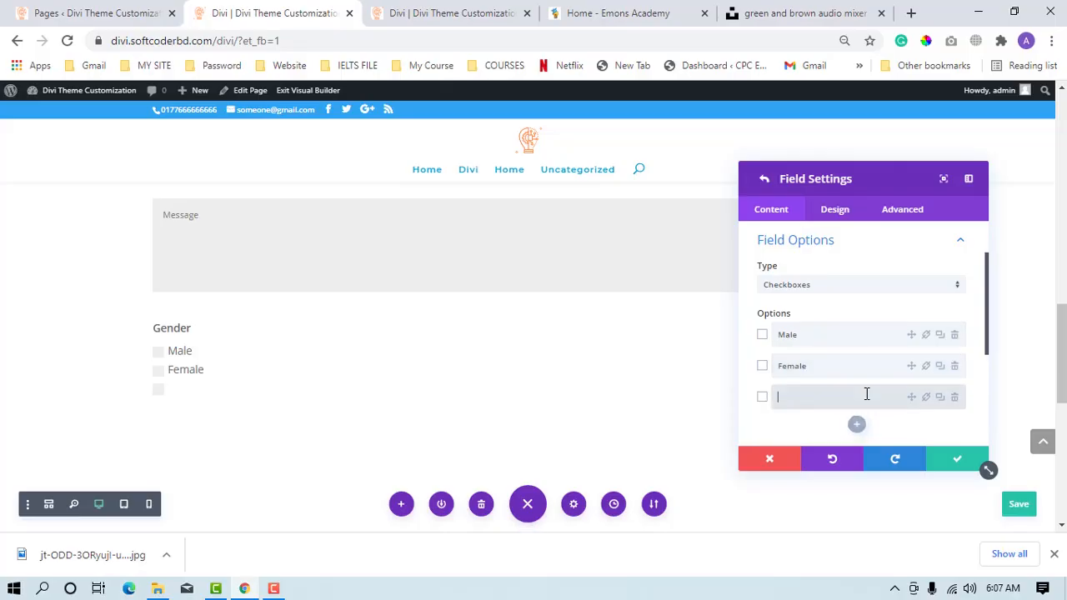
pyautogui.write('Customn')
pyautogui.press('BackSpace')
# Step: Examine the Gender field's required setting and conditional logic, keeping its options as they are
pyautogui.scroll(1, 868, 394)
pyautogui.scroll(-2, 866, 393)
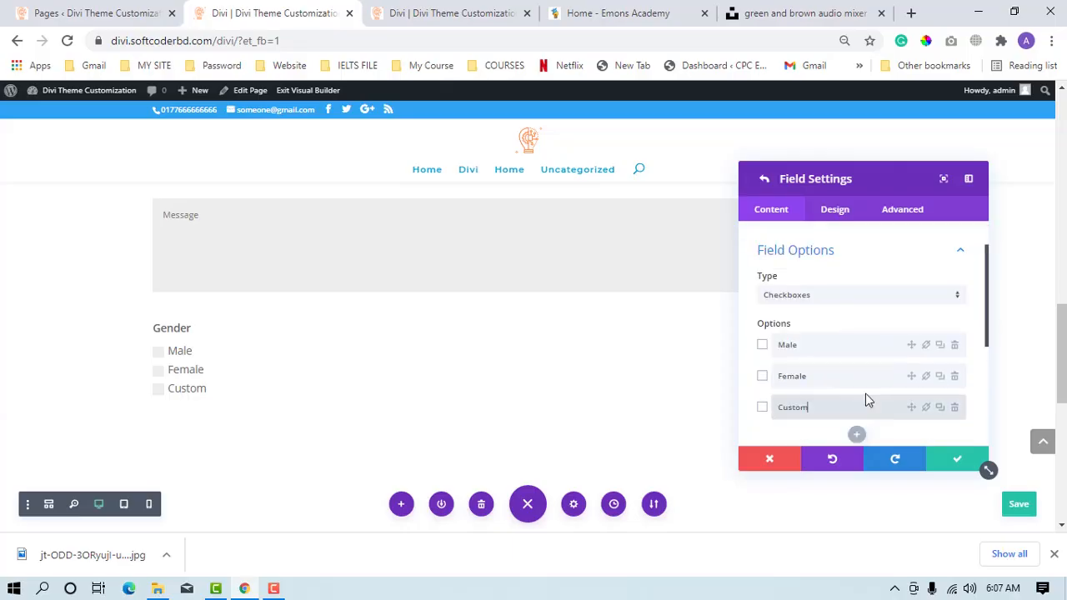
pyautogui.scroll(-3, 867, 402)
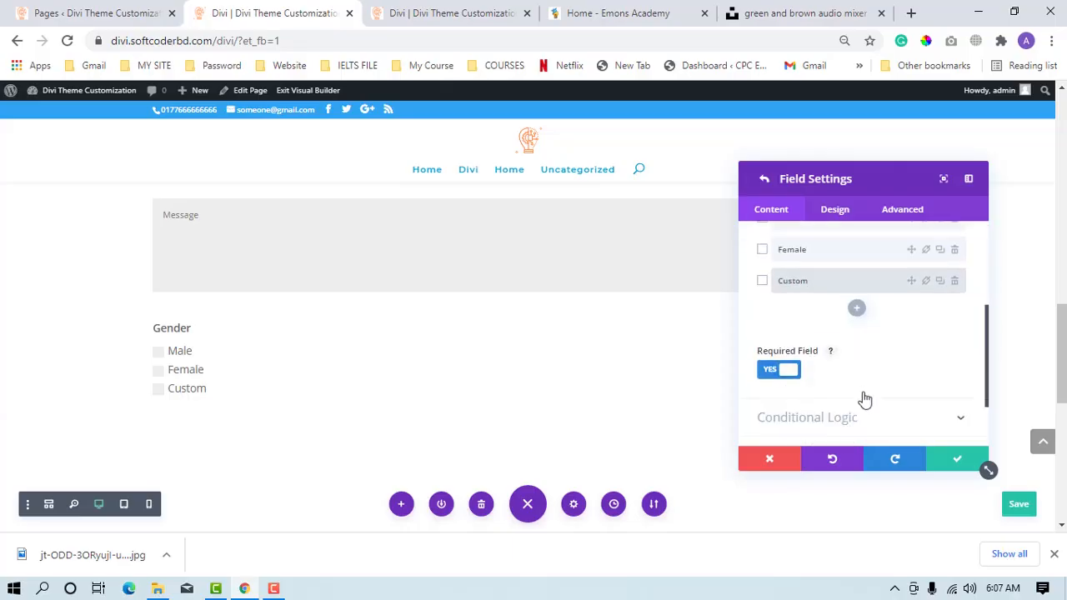
pyautogui.click(823, 368)
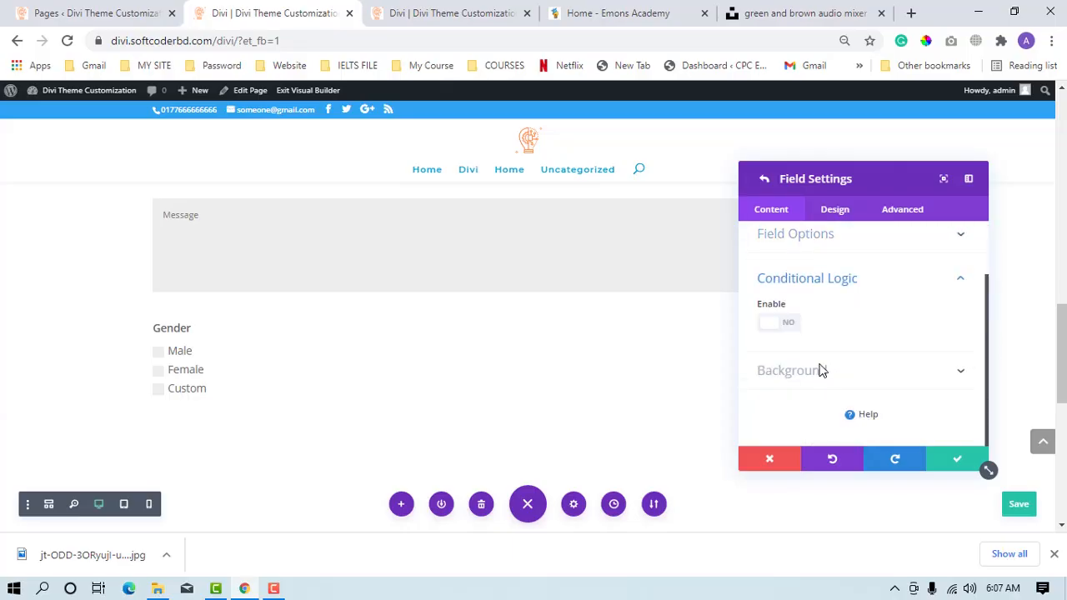
pyautogui.scroll(2, 824, 367)
pyautogui.click(834, 321)
pyautogui.scroll(-3, 834, 321)
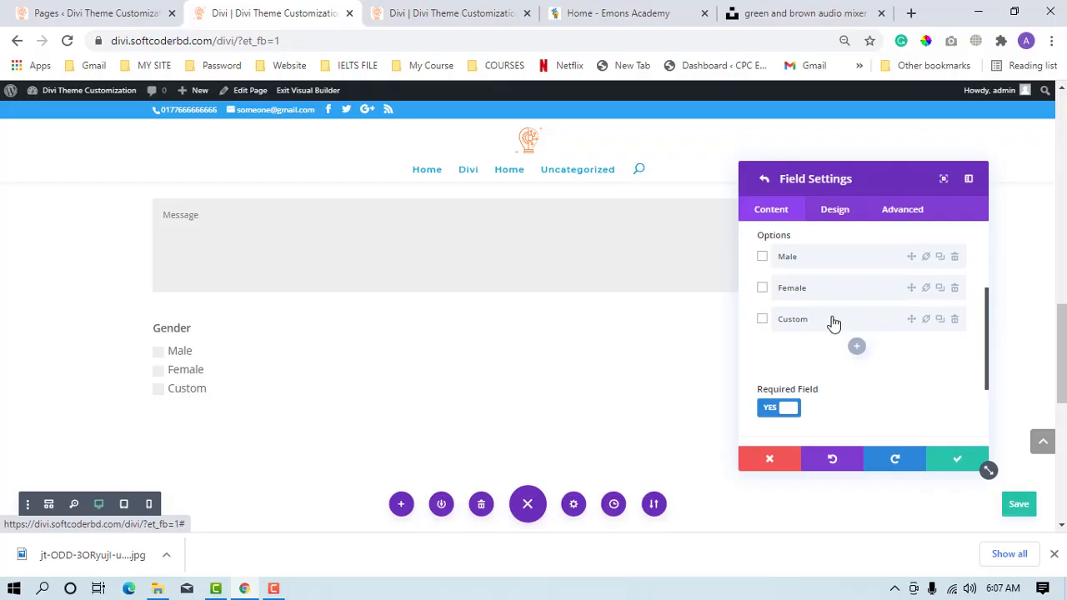
pyautogui.scroll(-3, 834, 322)
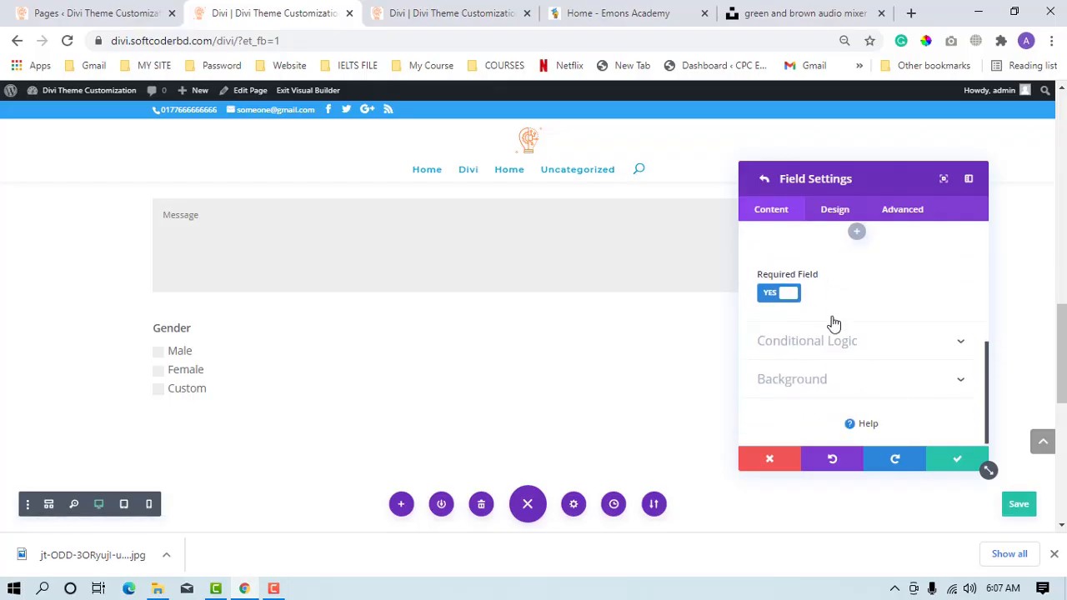
pyautogui.scroll(3, 834, 322)
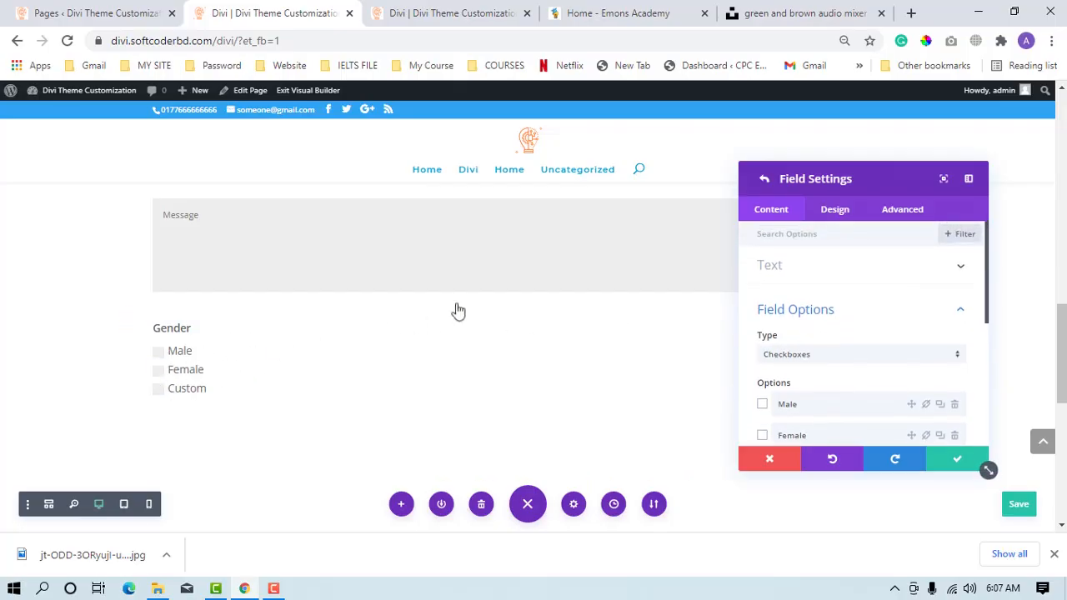
# Step: Try turning off Make Fullwidth in the Gender field's layout and turn it back on
pyautogui.click(842, 220)
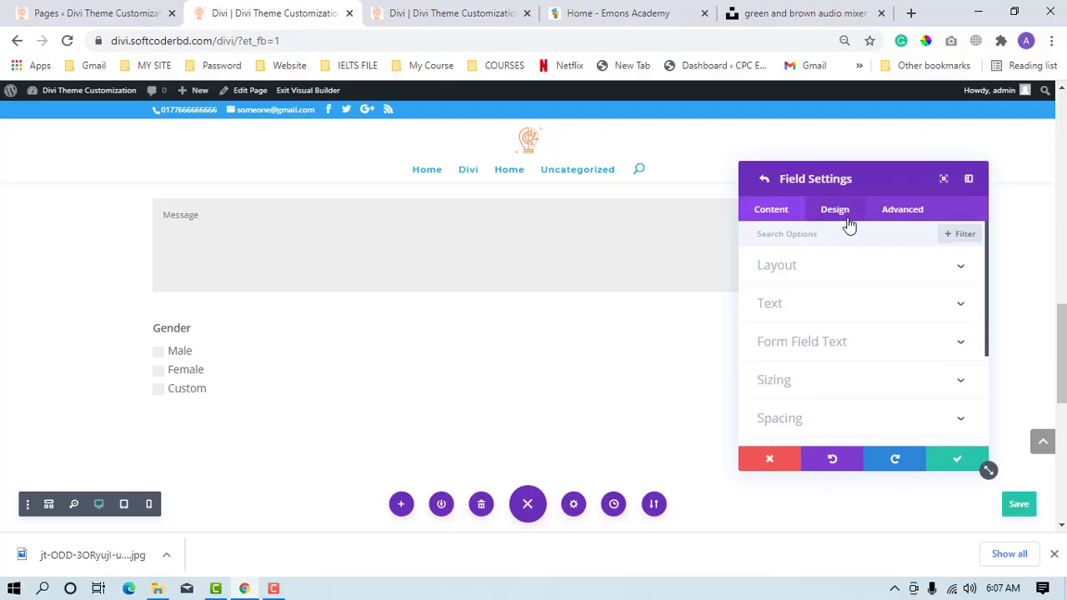
pyautogui.click(837, 277)
pyautogui.scroll(-1, 839, 279)
pyautogui.scroll(1, 840, 279)
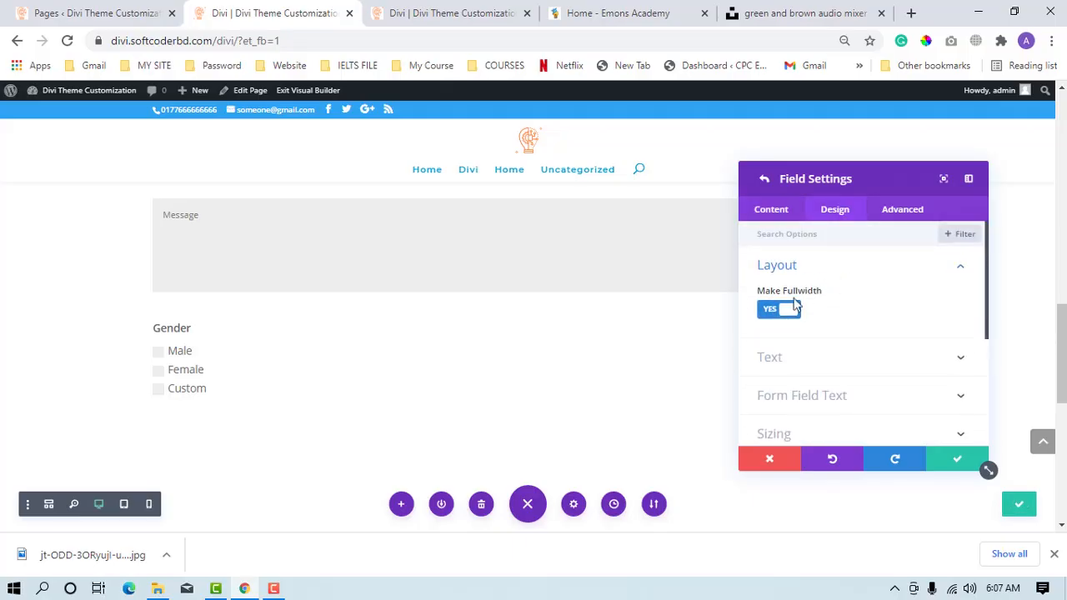
pyautogui.click(779, 311)
pyautogui.click(779, 312)
pyautogui.scroll(-2, 779, 314)
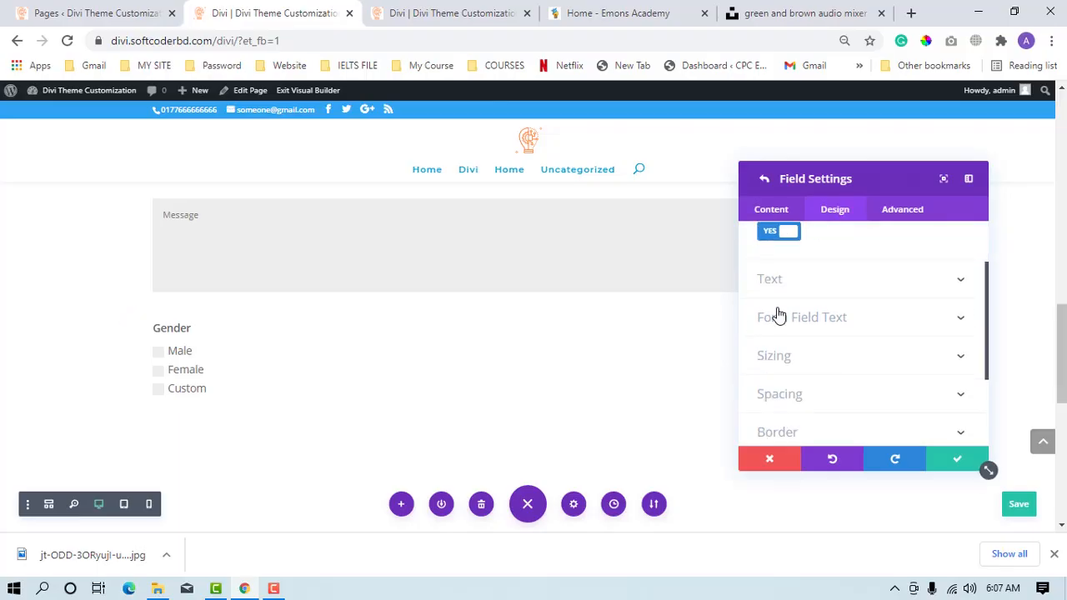
pyautogui.scroll(2, 779, 315)
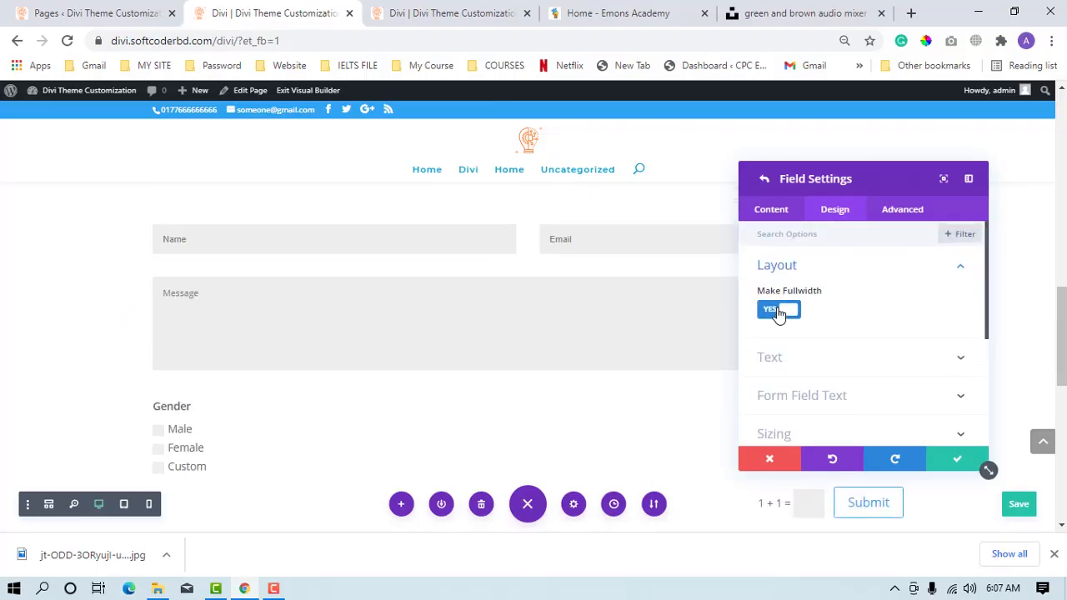
pyautogui.scroll(-1, 776, 306)
pyautogui.scroll(-1, 778, 310)
pyautogui.scroll(3, 775, 284)
# Step: Reopen the Gender field from the field list and review its advanced, design and background settings
pyautogui.click(764, 178)
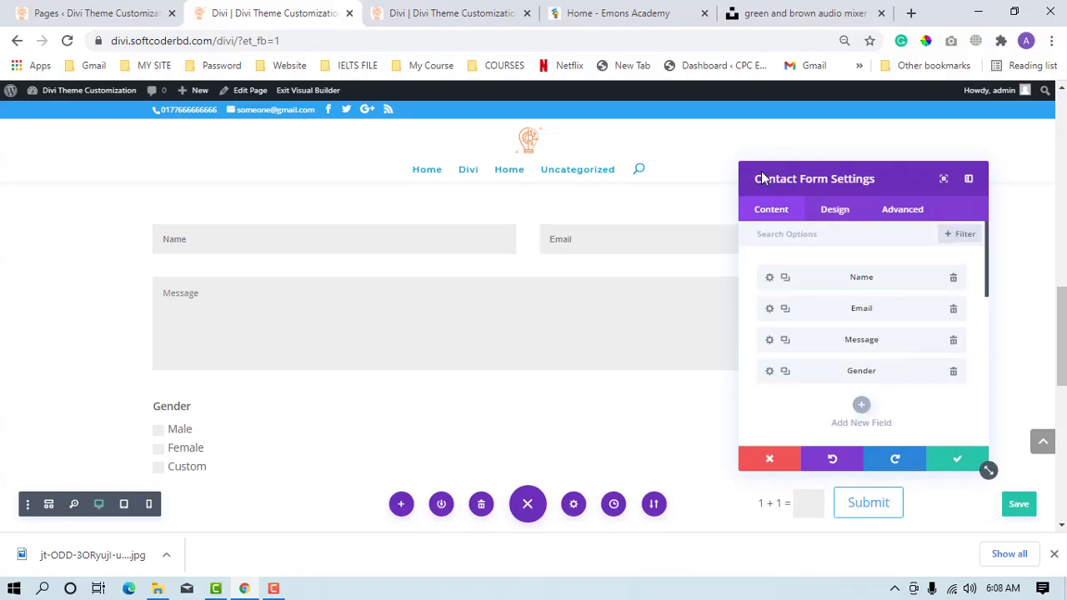
pyautogui.click(770, 371)
pyautogui.scroll(1, 771, 381)
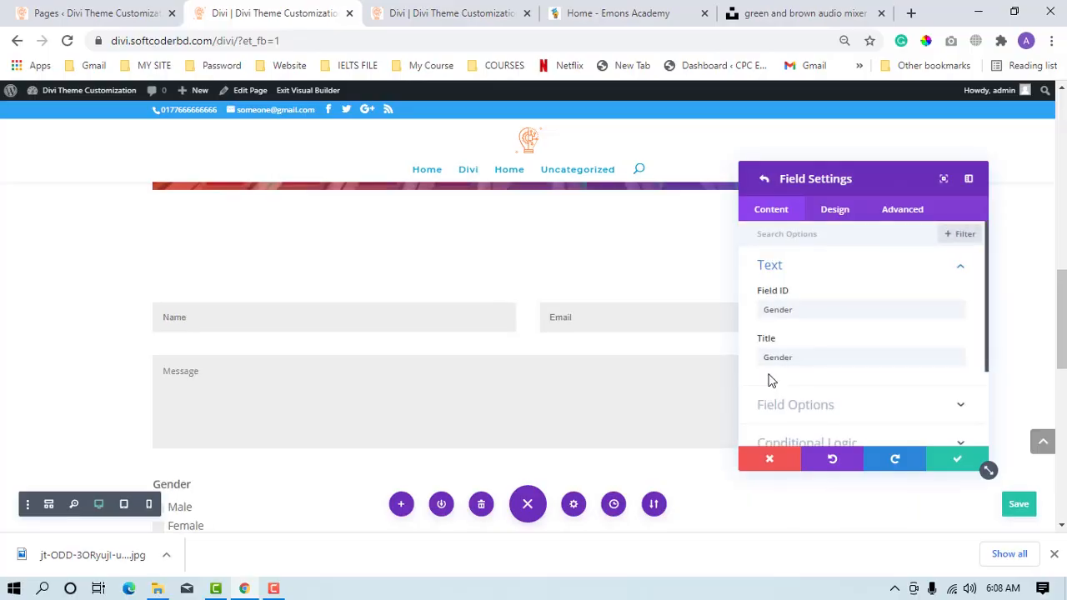
pyautogui.scroll(-2, 771, 381)
pyautogui.scroll(2, 772, 381)
pyautogui.click(884, 215)
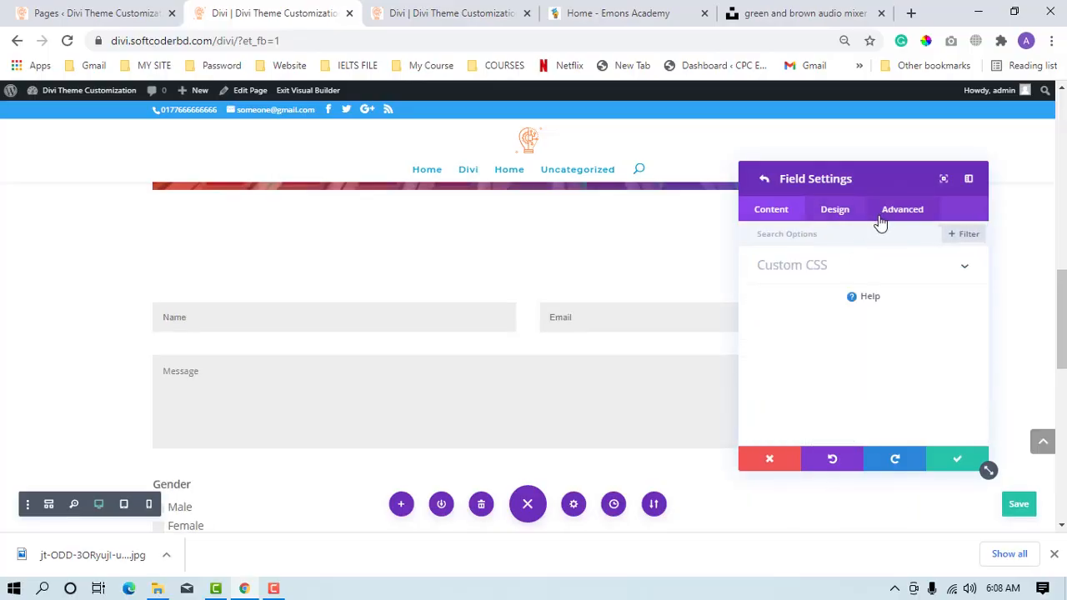
pyautogui.click(835, 219)
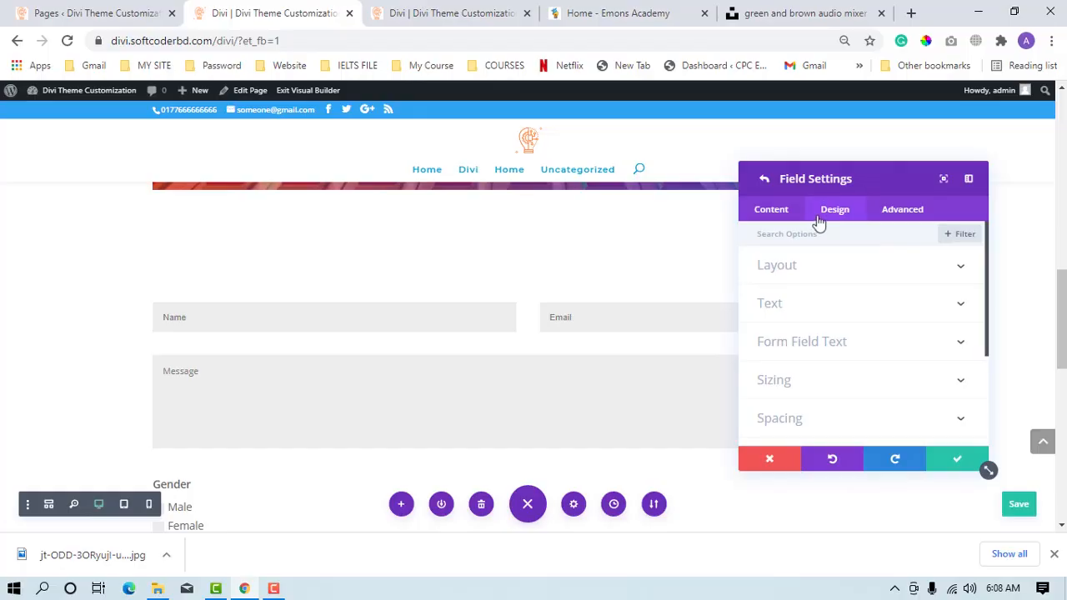
pyautogui.click(772, 213)
pyautogui.scroll(-2, 772, 216)
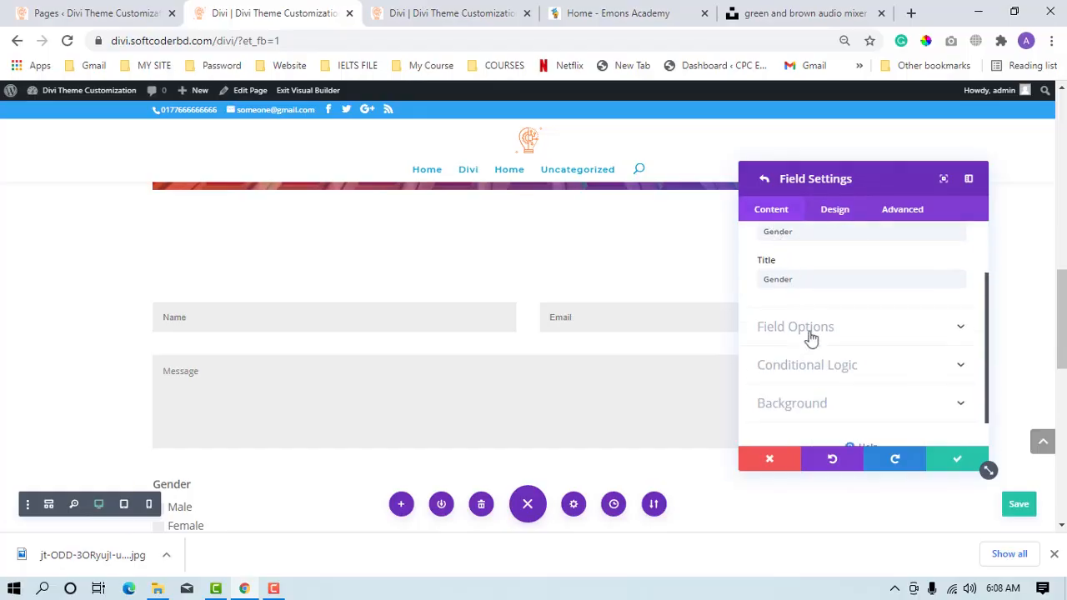
pyautogui.click(834, 407)
pyautogui.scroll(-3, 836, 409)
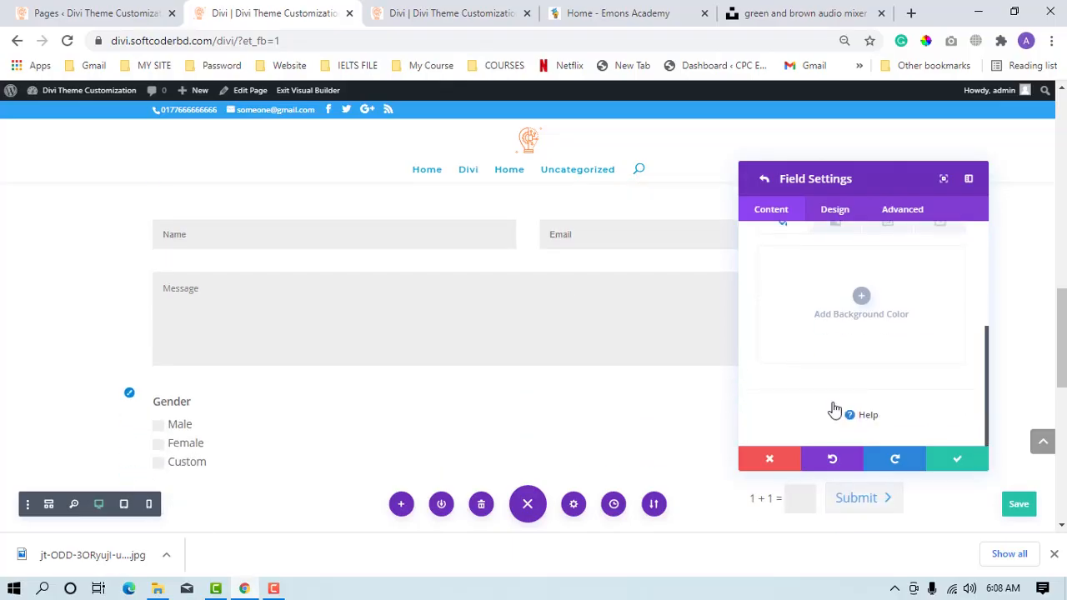
# Step: Return to the contact form's field list and add another new field below Gender
pyautogui.click(765, 181)
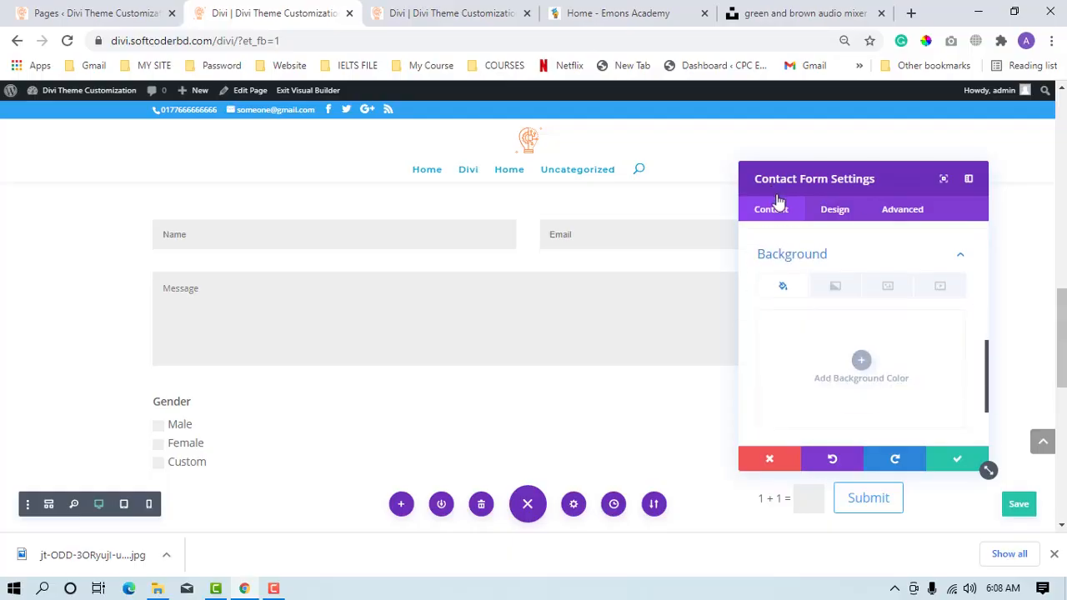
pyautogui.scroll(6, 789, 217)
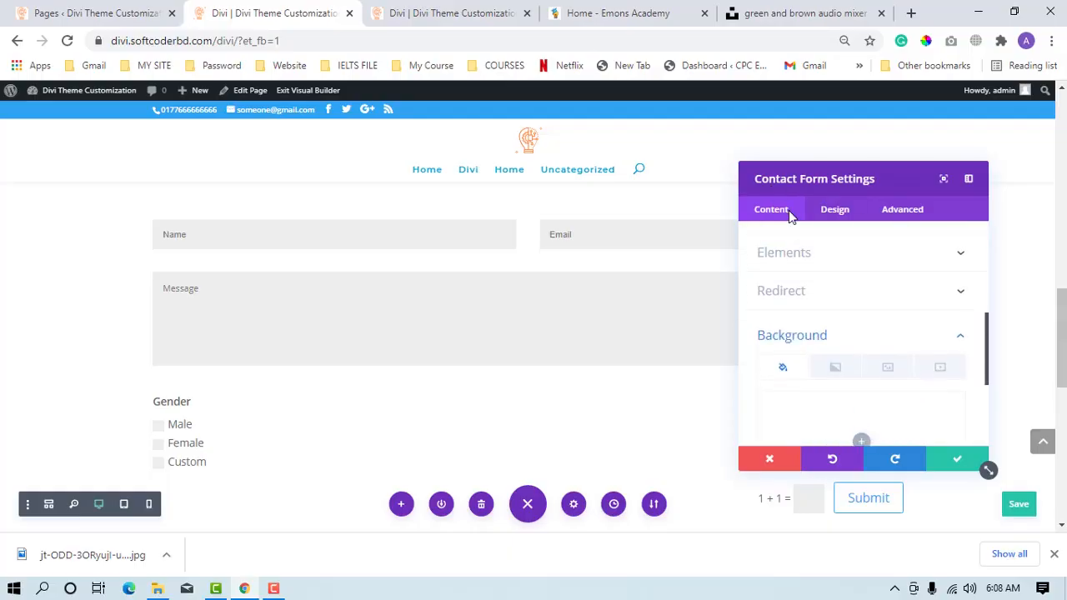
pyautogui.scroll(-1, 791, 214)
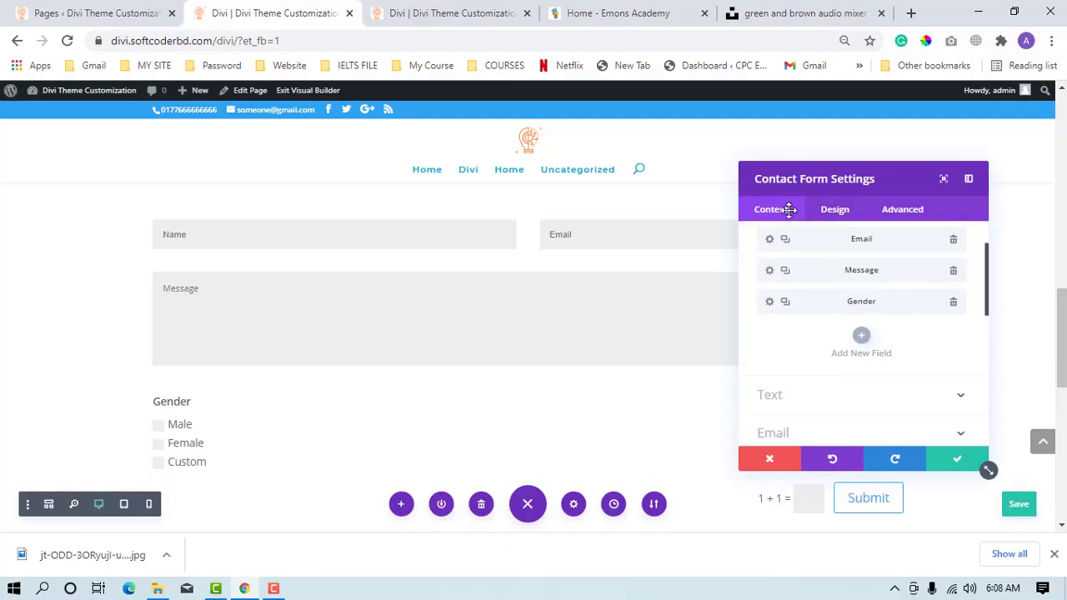
pyautogui.click(862, 327)
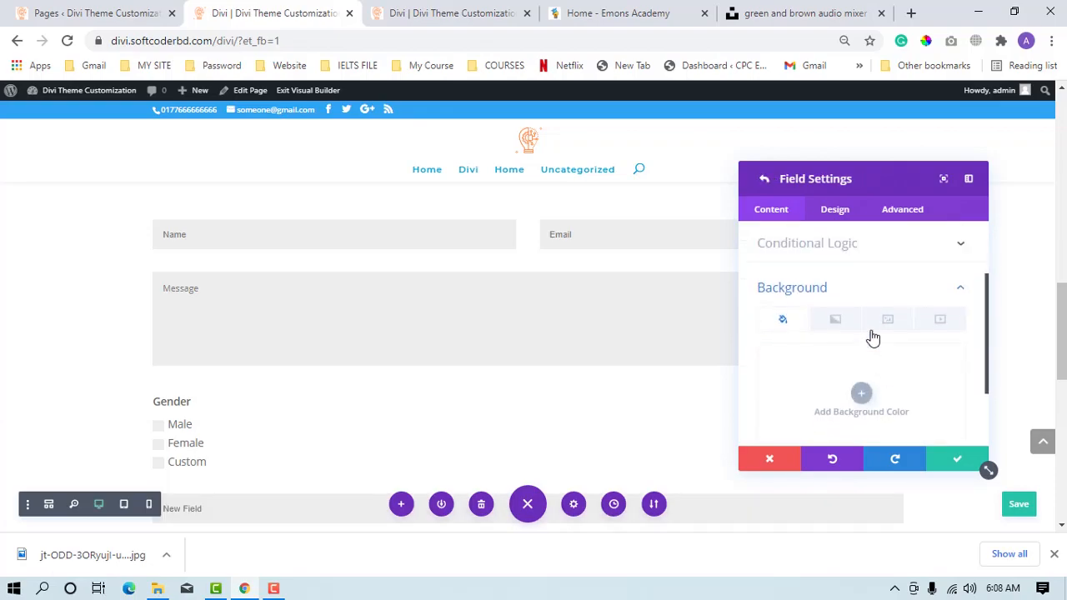
pyautogui.scroll(1, 873, 337)
pyautogui.scroll(1, 873, 336)
pyautogui.scroll(-3, 873, 337)
pyautogui.scroll(3, 873, 337)
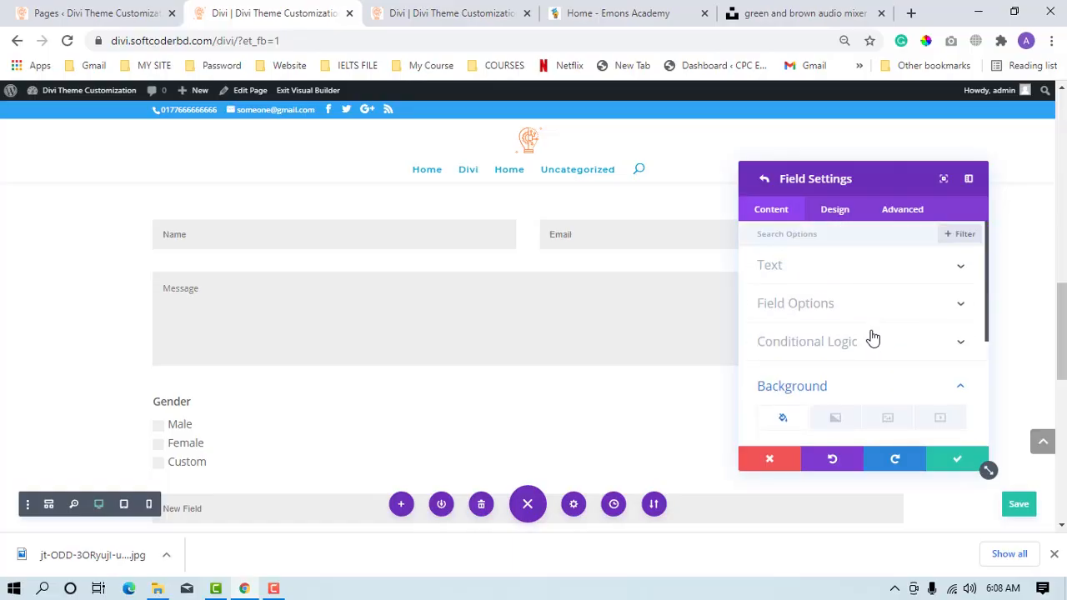
# Step: Change the type of the new field below Gender to Radio Buttons in its field options
pyautogui.click(853, 315)
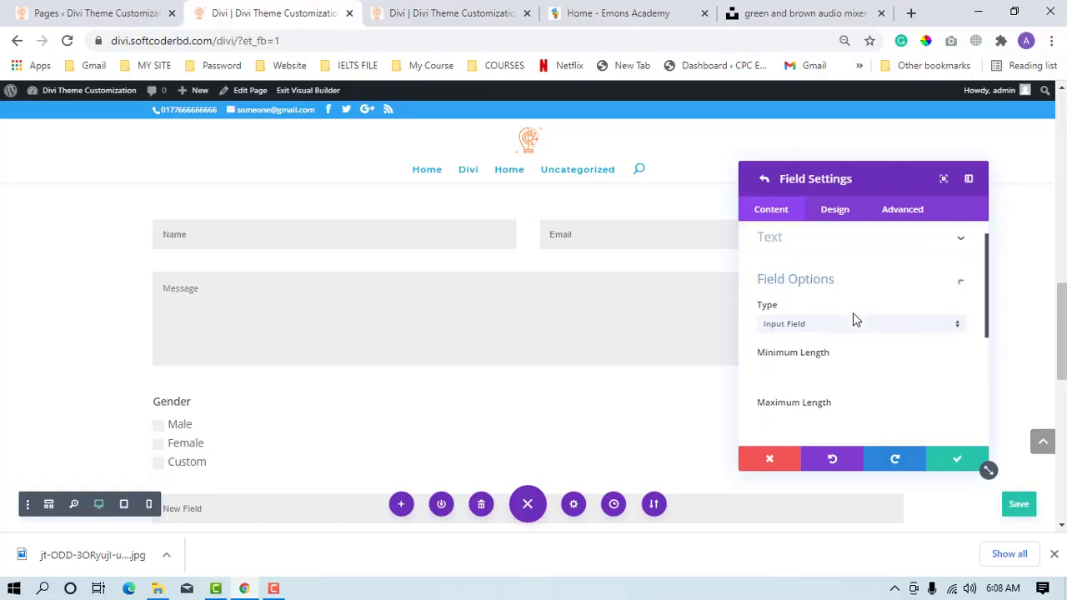
pyautogui.click(863, 247)
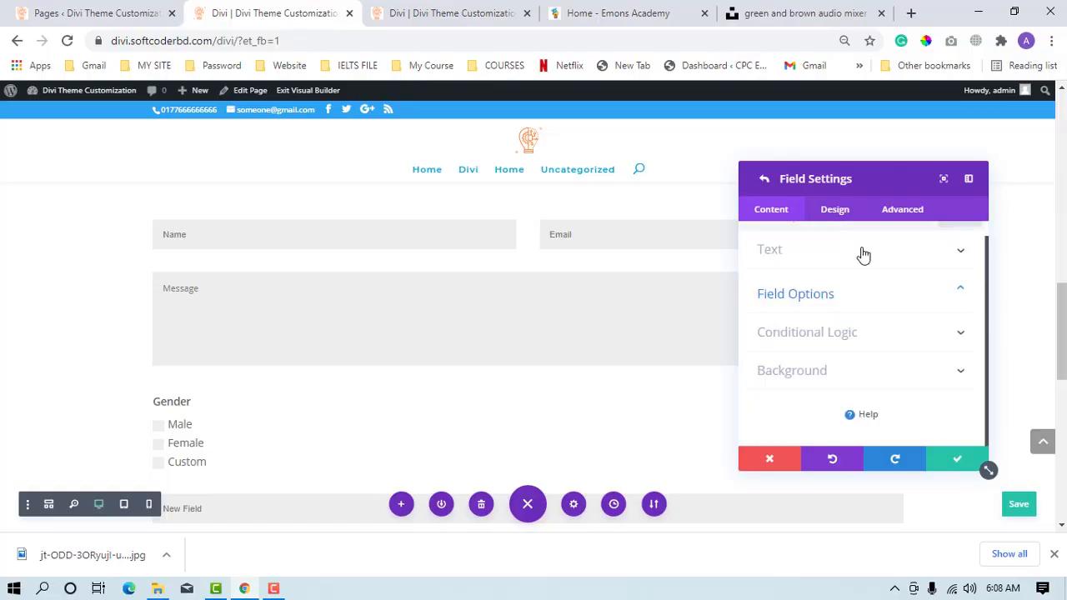
pyautogui.click(761, 182)
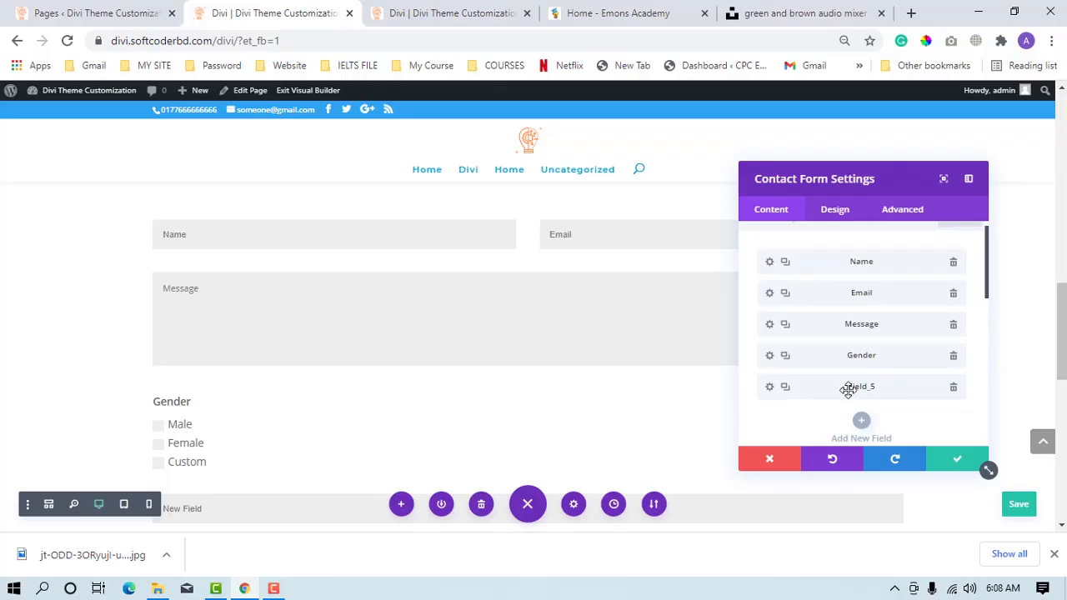
pyautogui.click(770, 388)
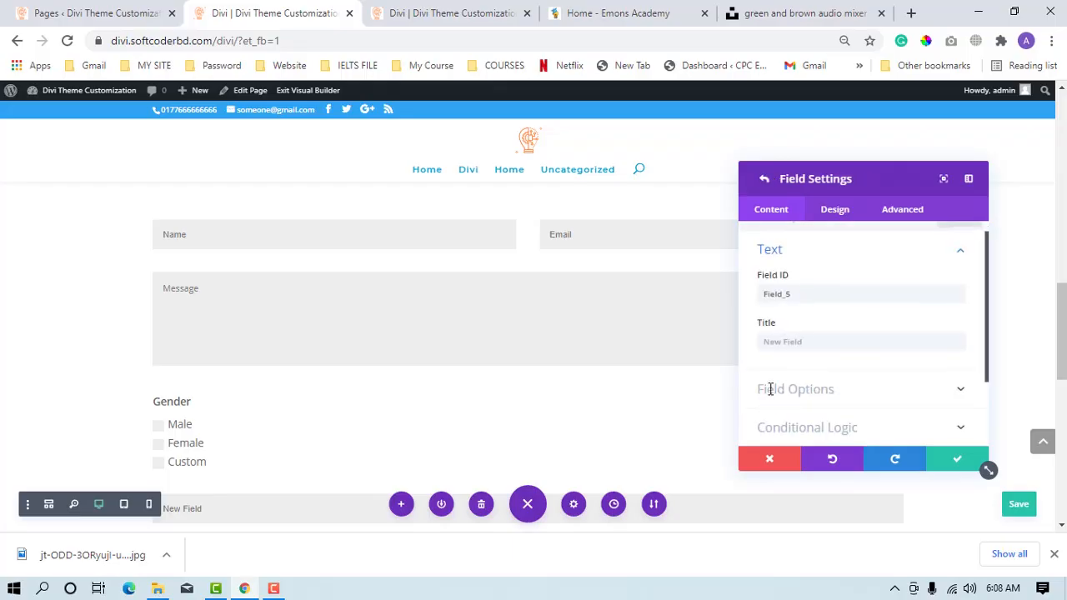
pyautogui.click(834, 404)
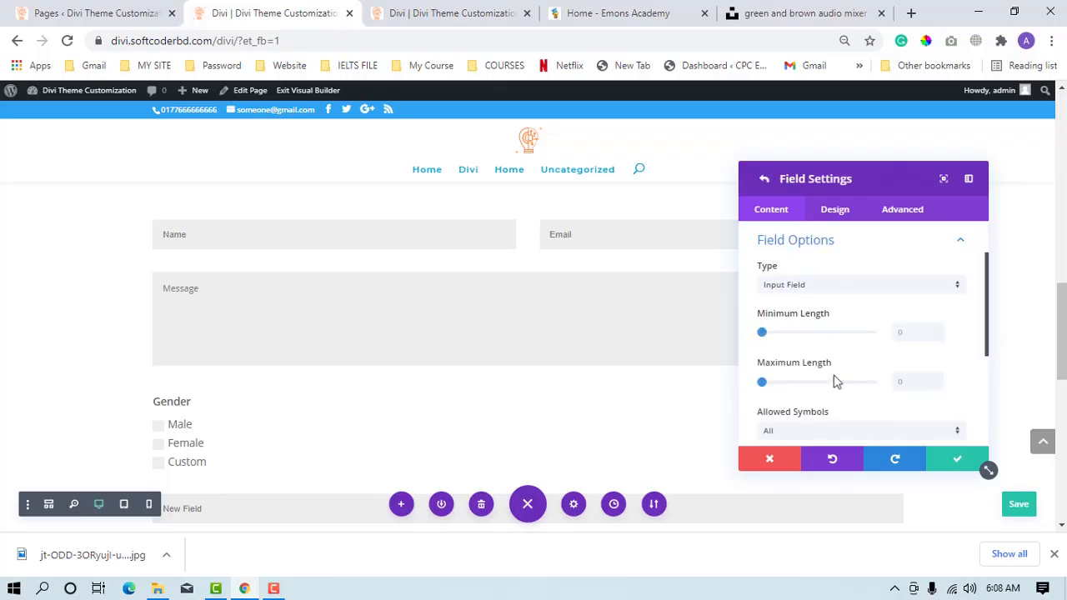
pyautogui.click(830, 290)
pyautogui.press('Down')
pyautogui.press('Down')
pyautogui.press('Down')
pyautogui.press('Down')
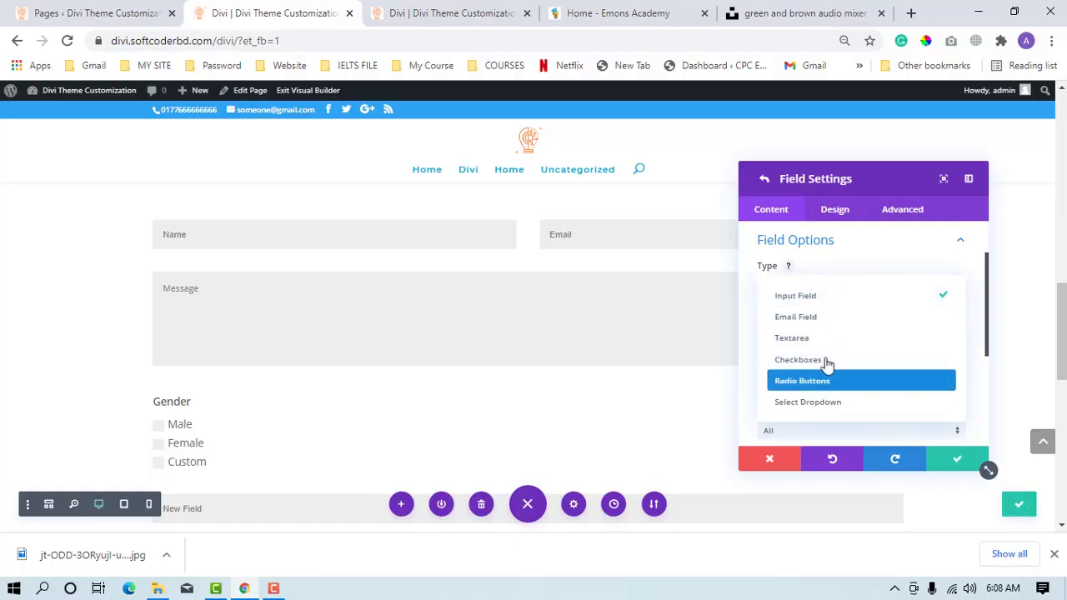
pyautogui.click(824, 383)
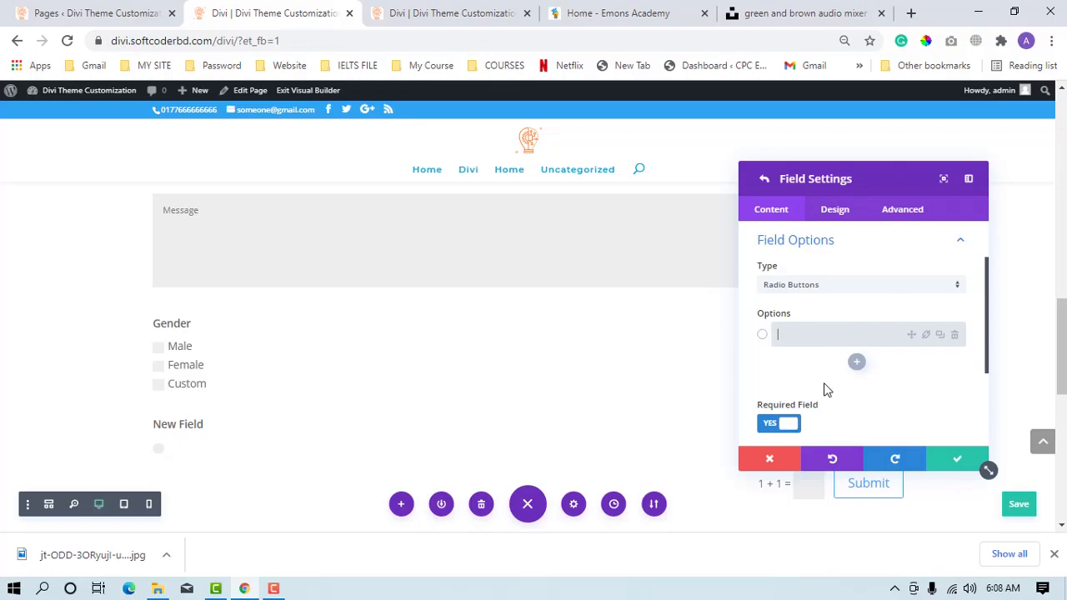
# Step: Review the radio field's remaining content settings and return to the contact form's field list
pyautogui.scroll(-1, 825, 390)
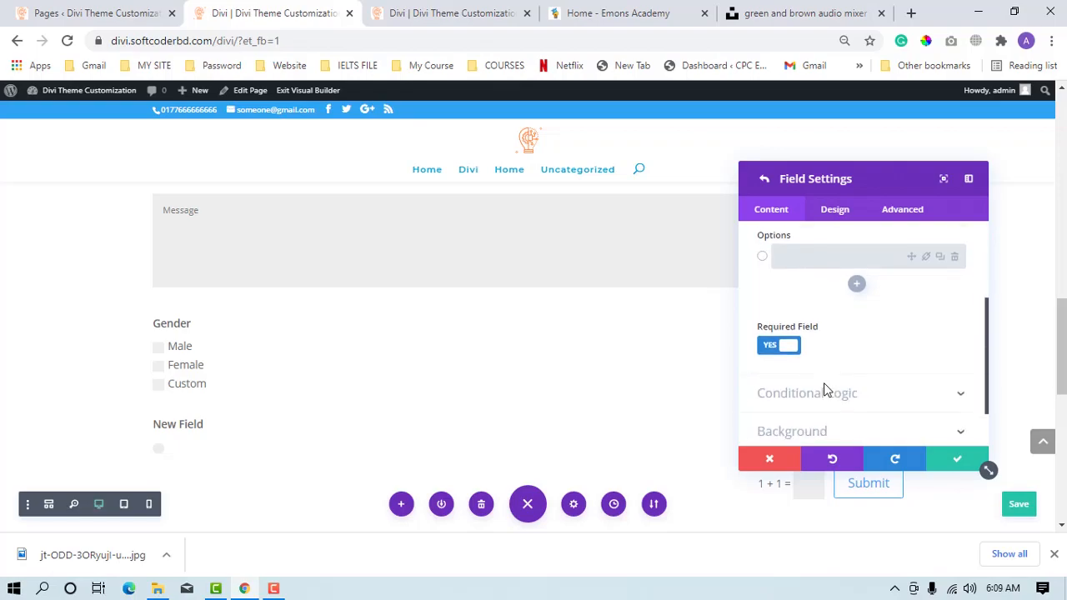
pyautogui.scroll(-3, 826, 390)
pyautogui.scroll(10, 821, 375)
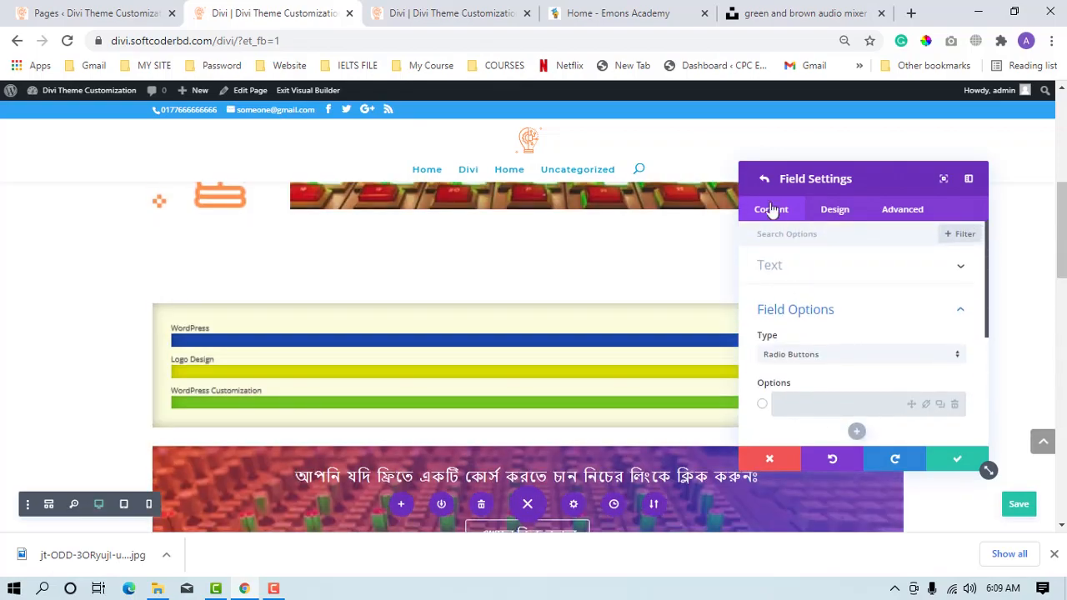
pyautogui.click(764, 179)
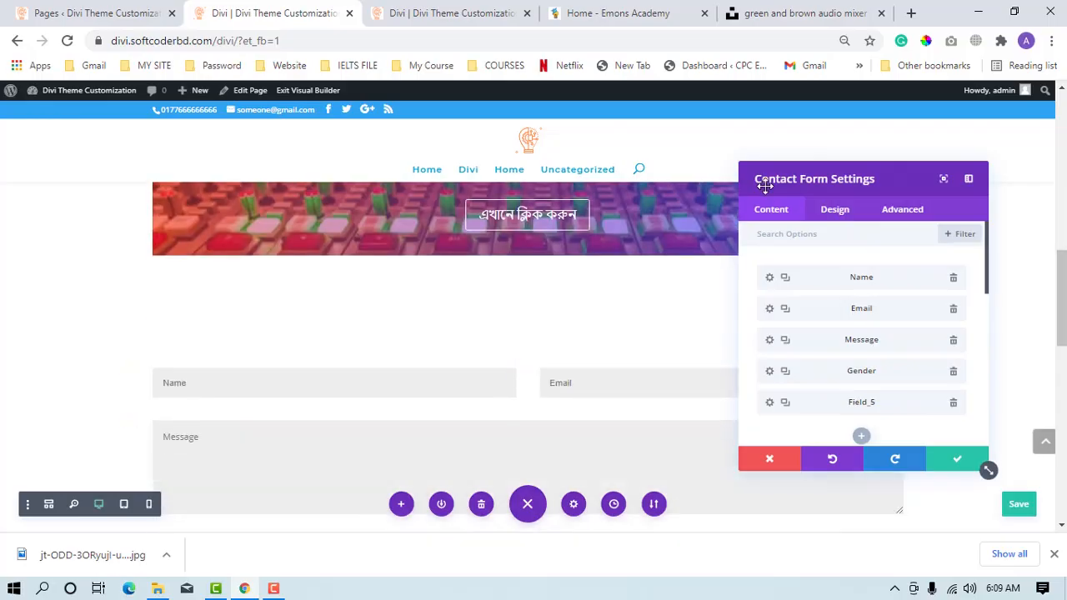
# Step: Set the contact form's success message to "Successfully sent!" and its submit button text to "Submit"
pyautogui.scroll(-3, 766, 186)
pyautogui.scroll(-3, 765, 186)
pyautogui.scroll(5, 765, 186)
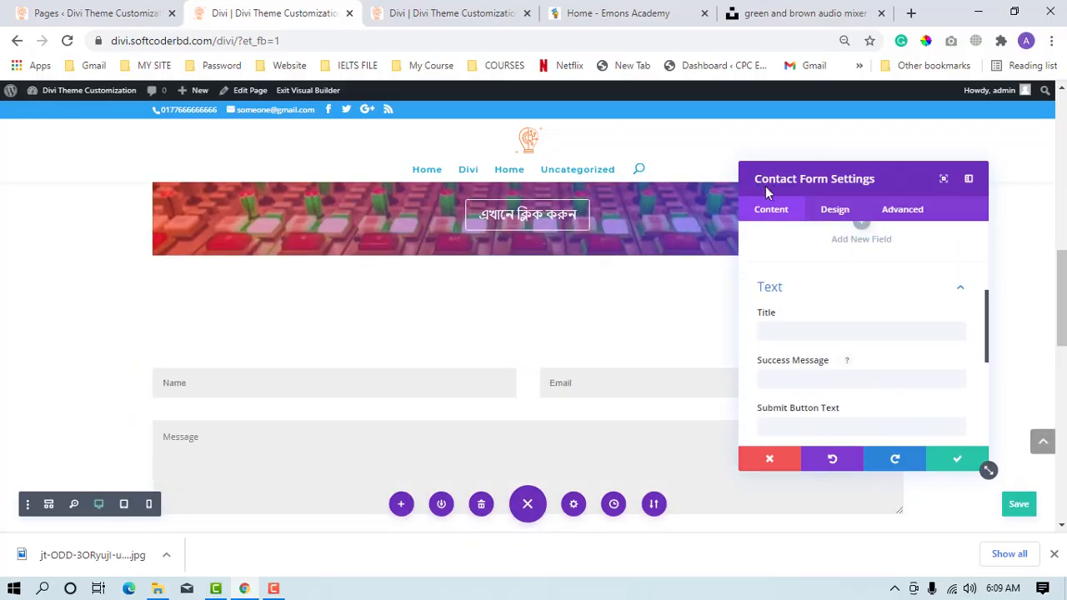
pyautogui.click(808, 335)
pyautogui.click(806, 284)
pyautogui.scroll(2, 795, 298)
pyautogui.scroll(1, 794, 299)
pyautogui.scroll(-6, 795, 299)
pyautogui.scroll(1, 795, 299)
pyautogui.scroll(1, 794, 296)
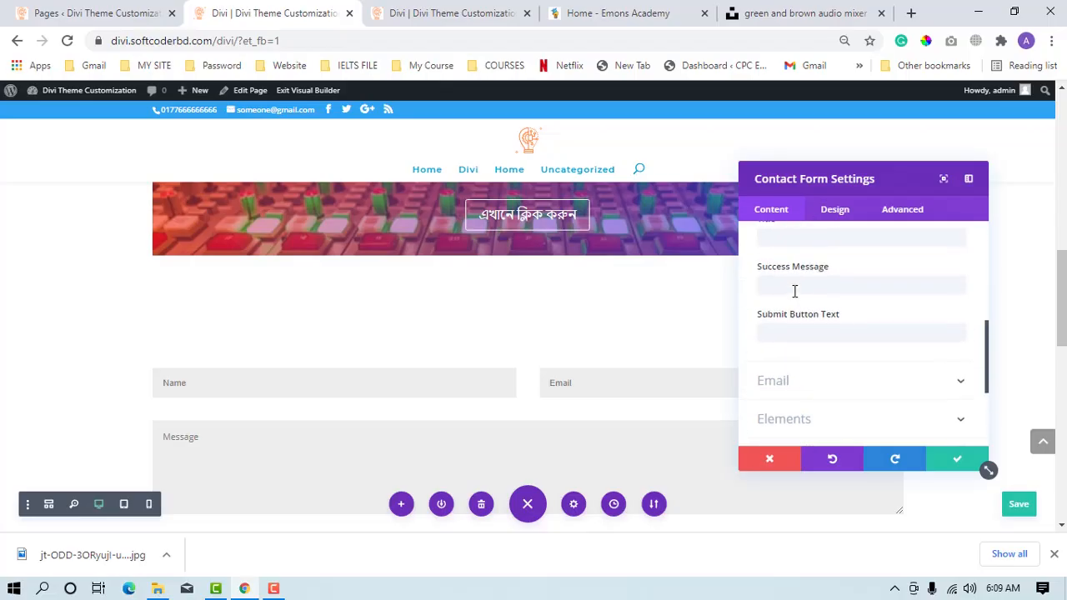
pyautogui.scroll(1, 796, 333)
pyautogui.click(803, 376)
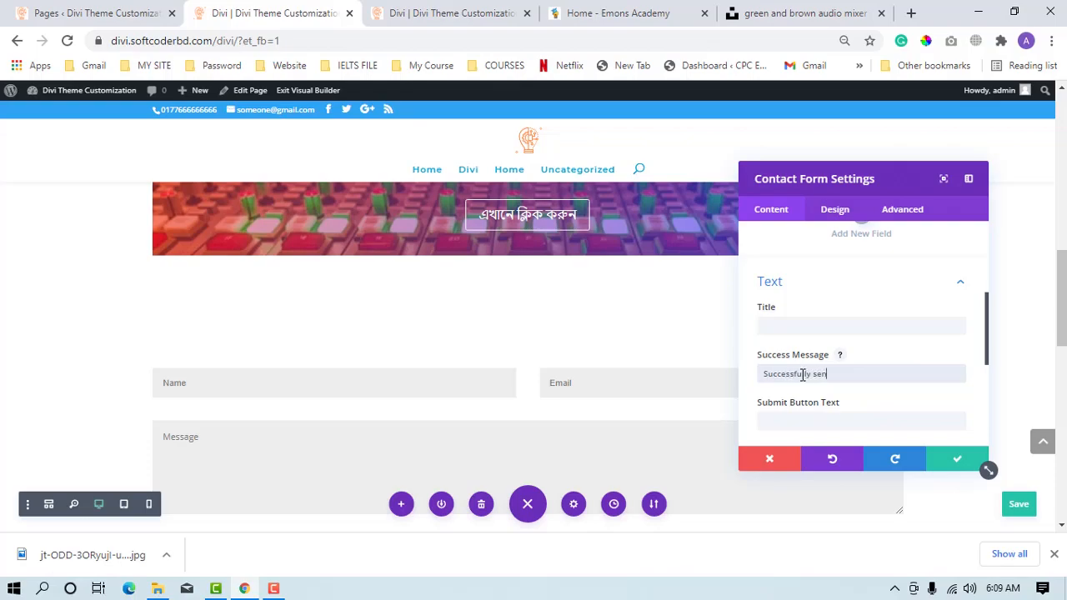
pyautogui.write('!')
pyautogui.click(825, 424)
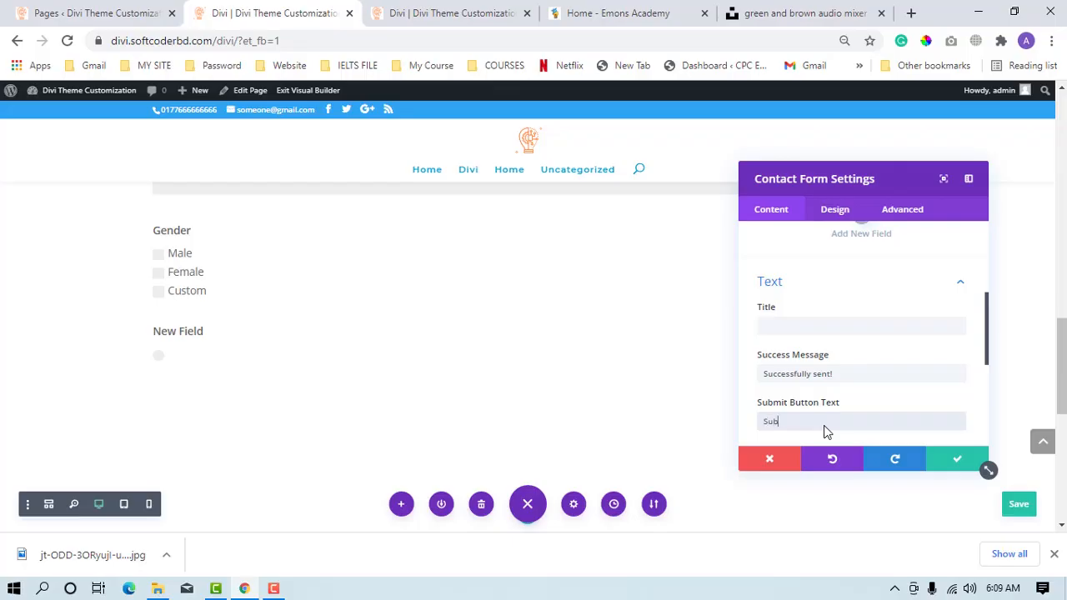
# Step: Enter the recipient's e-mail address in the contact form's email settings, leaving the message pattern empty
pyautogui.scroll(-1, 813, 400)
pyautogui.click(810, 390)
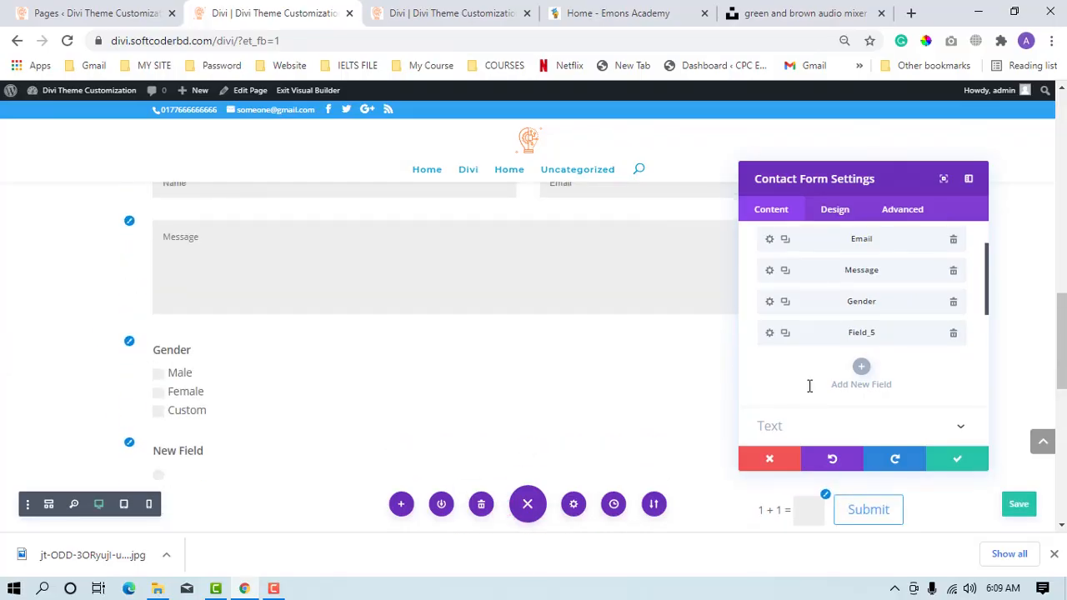
pyautogui.scroll(-2, 808, 385)
pyautogui.click(829, 360)
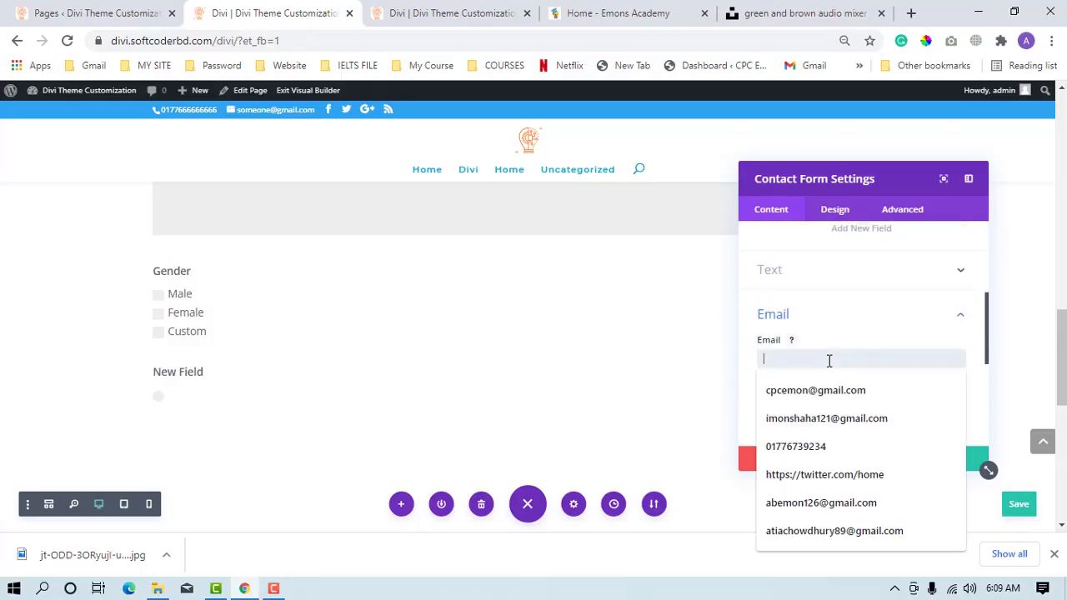
pyautogui.click(757, 345)
pyautogui.scroll(-1, 753, 330)
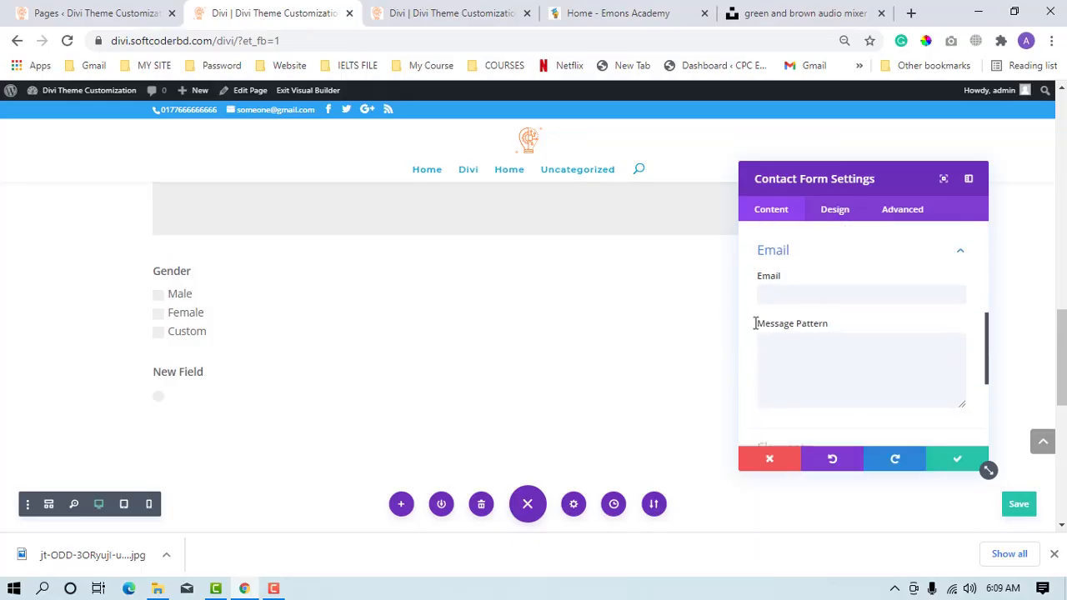
pyautogui.click(779, 286)
pyautogui.click(811, 311)
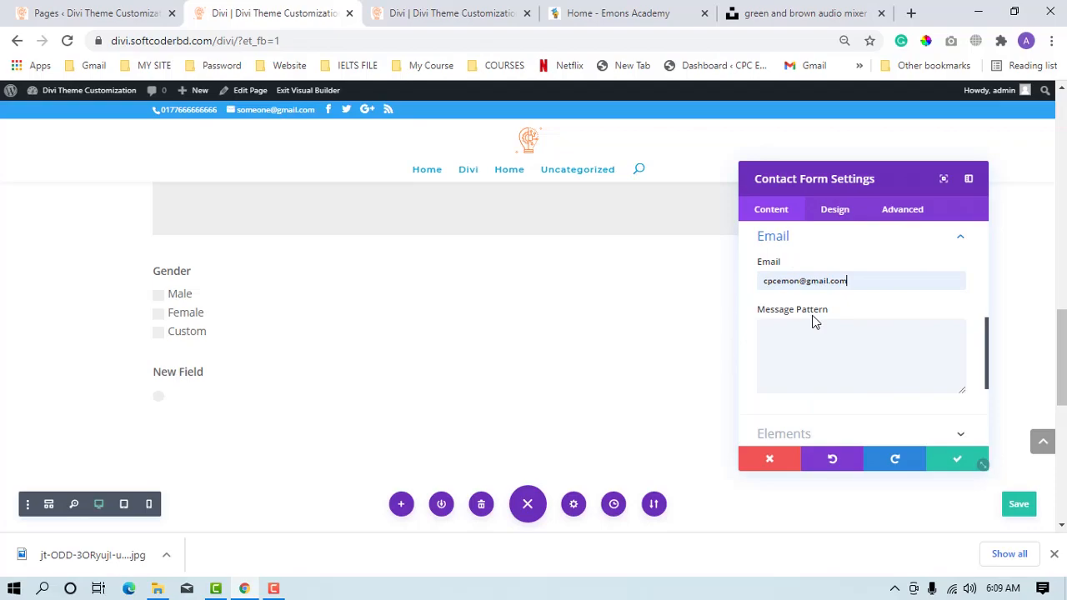
# Step: Examine the contact form's Elements settings, including Display Captcha
pyautogui.scroll(-1, 821, 338)
pyautogui.click(831, 373)
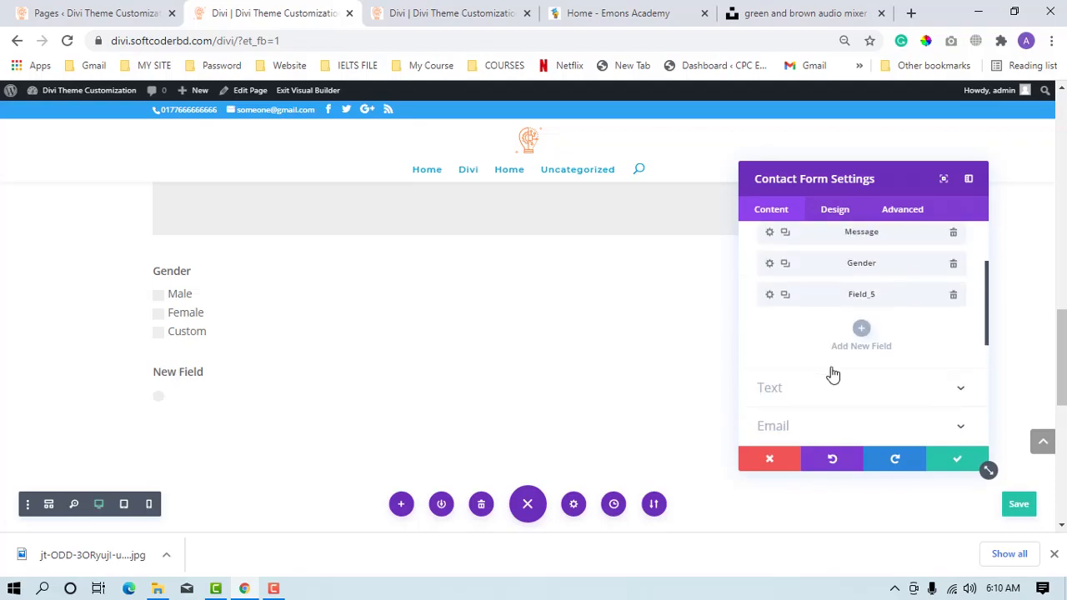
pyautogui.scroll(-3, 831, 376)
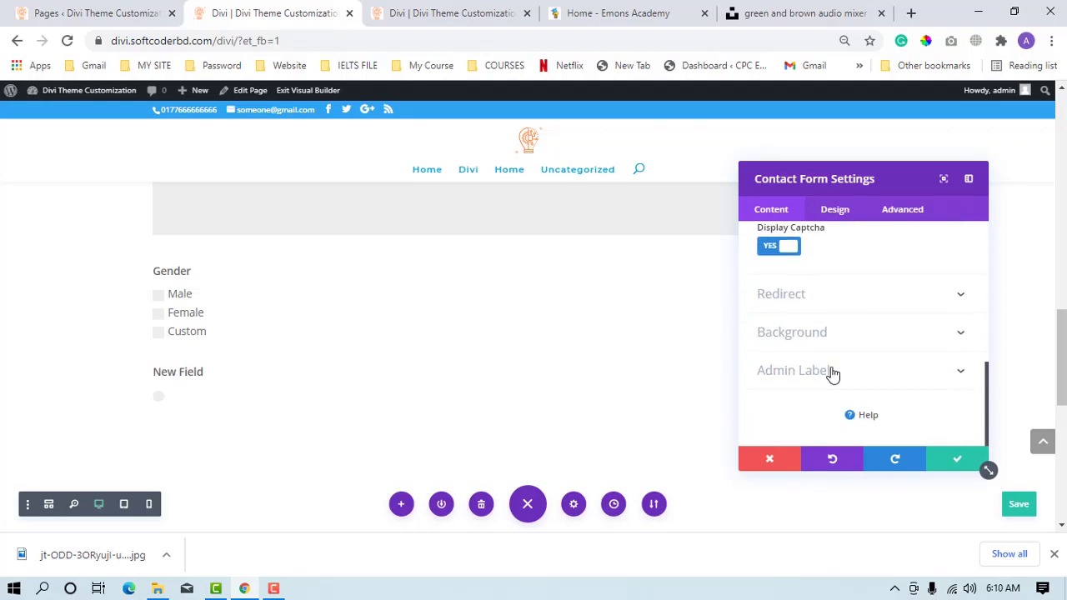
pyautogui.scroll(3, 826, 306)
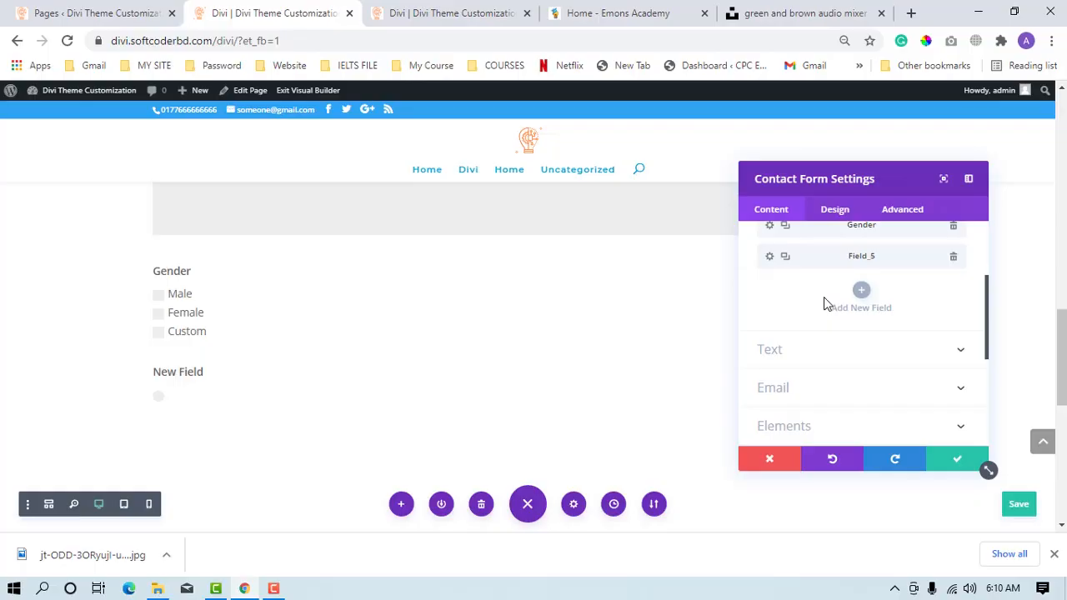
# Step: Try enabling the contact form's redirect URL and turn it back off
pyautogui.scroll(-3, 824, 306)
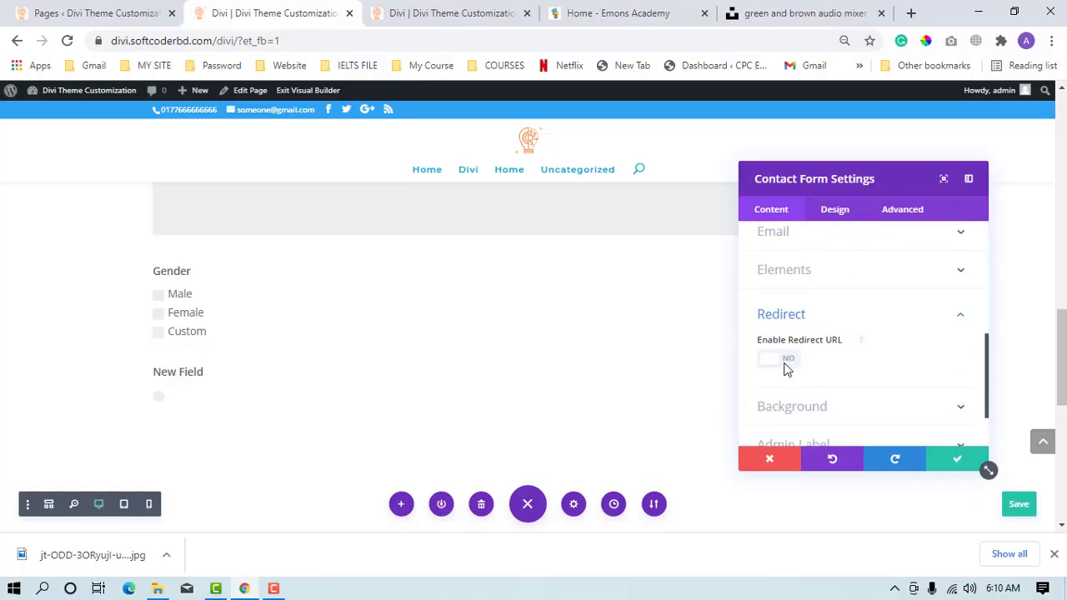
pyautogui.click(784, 365)
pyautogui.click(820, 410)
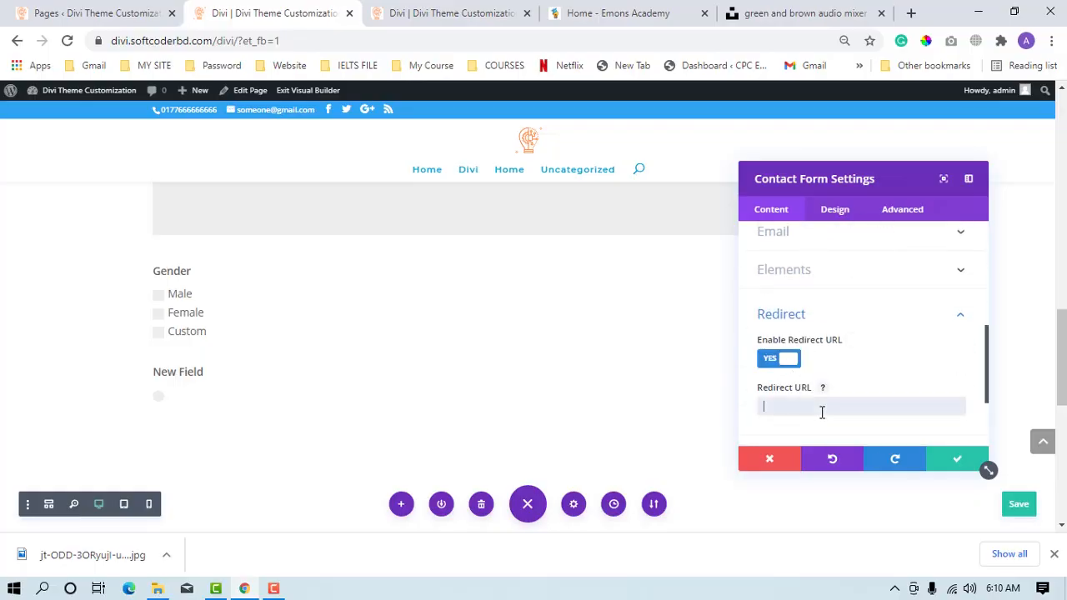
pyautogui.click(794, 367)
# Step: Add a grey #8c8c8c background color to the contact form and reduce its opacity to 0
pyautogui.scroll(-2, 795, 370)
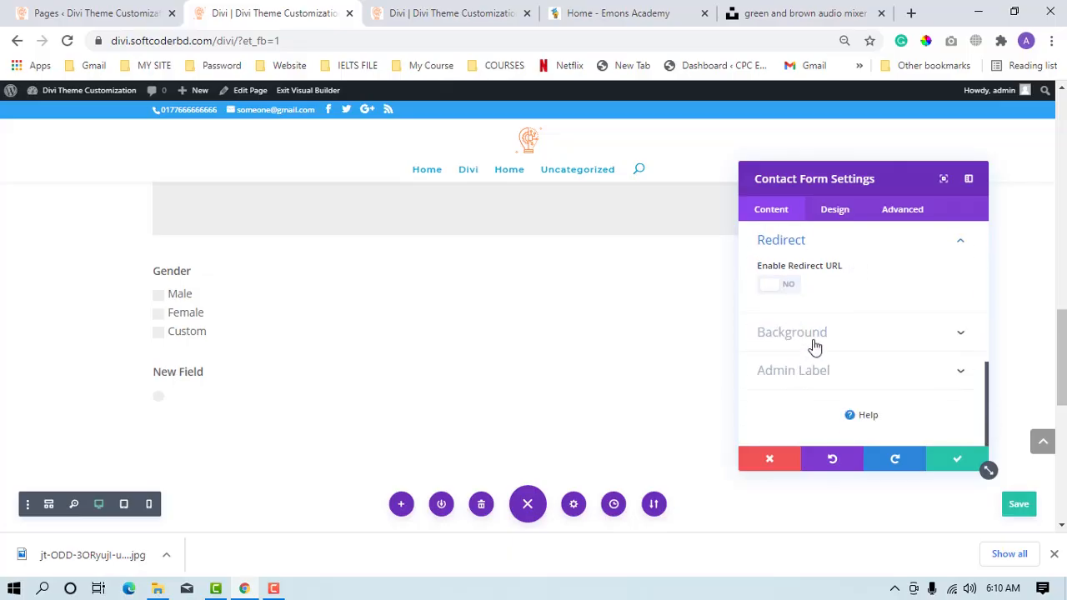
pyautogui.scroll(4, 815, 347)
pyautogui.scroll(-5, 814, 347)
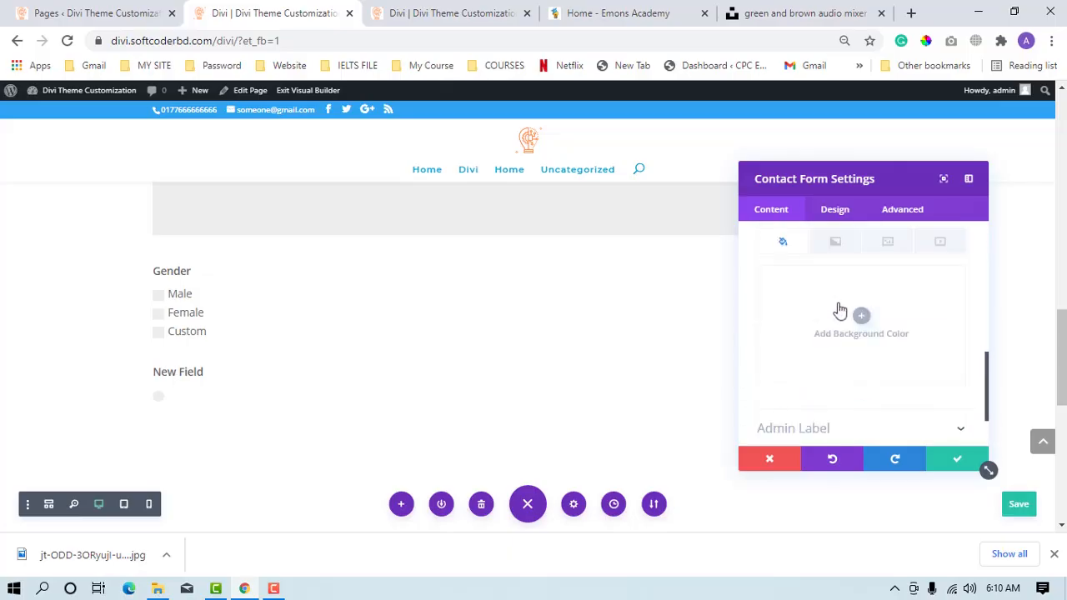
pyautogui.click(862, 260)
pyautogui.scroll(5, 858, 261)
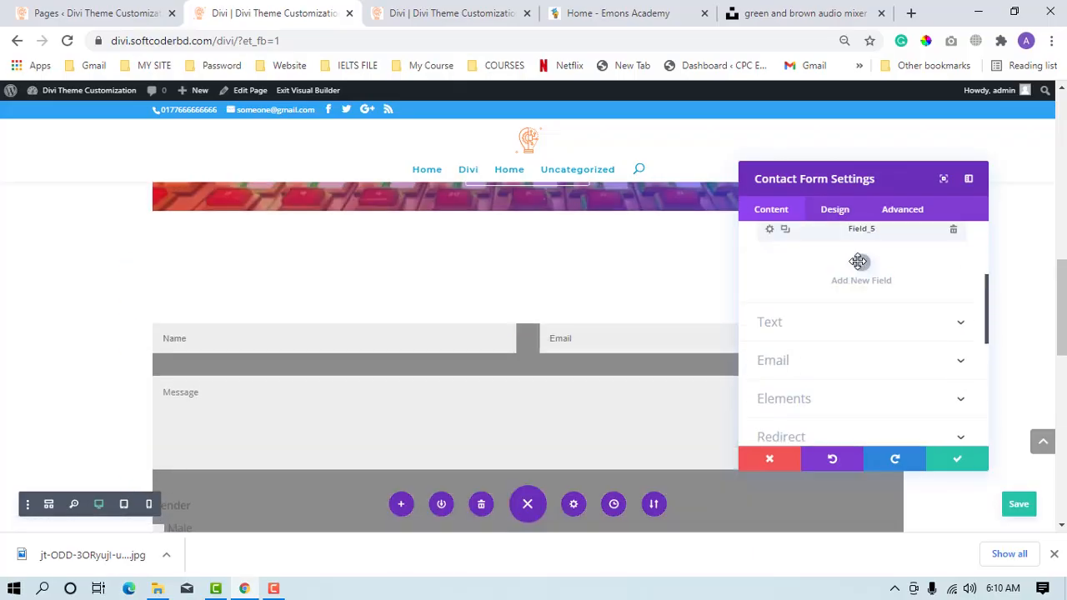
pyautogui.scroll(-5, 862, 275)
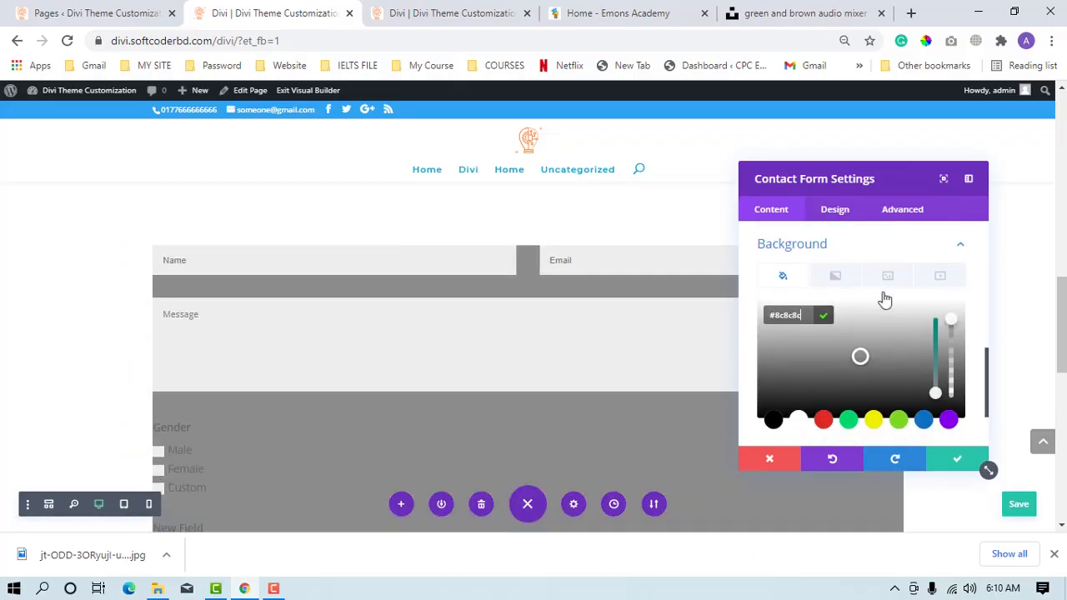
pyautogui.click(952, 385)
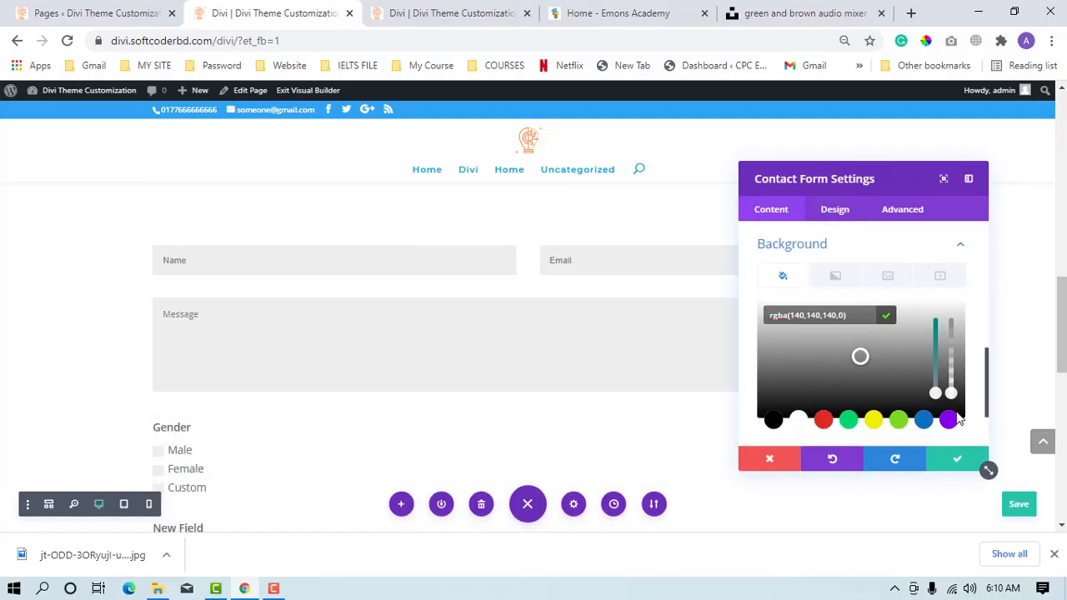
pyautogui.click(745, 402)
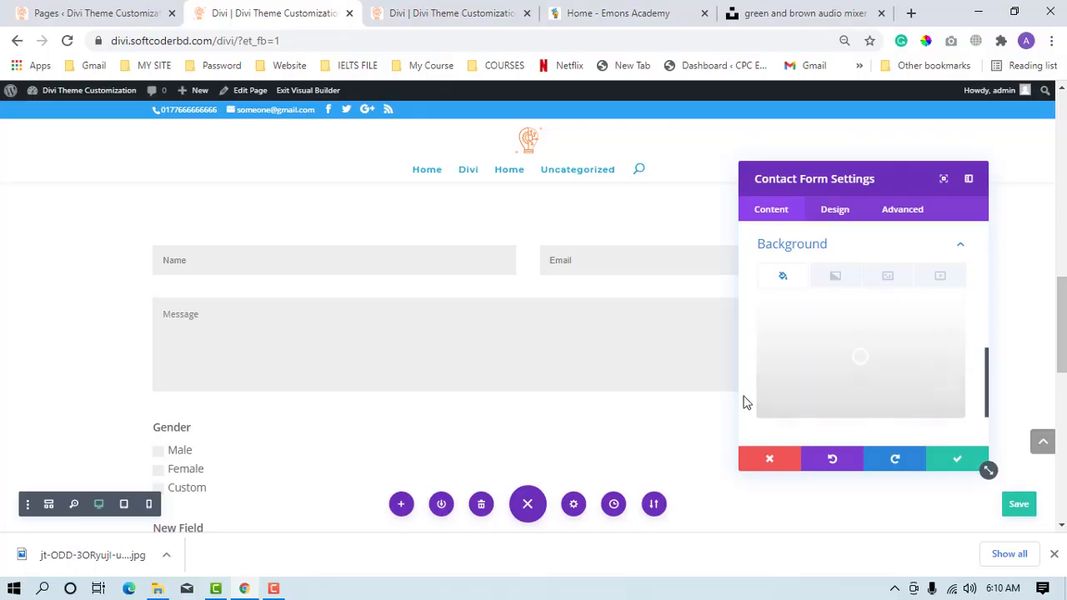
# Step: Apply the inner box shadow preset to the contact form in its design settings
pyautogui.scroll(-3, 745, 401)
pyautogui.scroll(8, 744, 397)
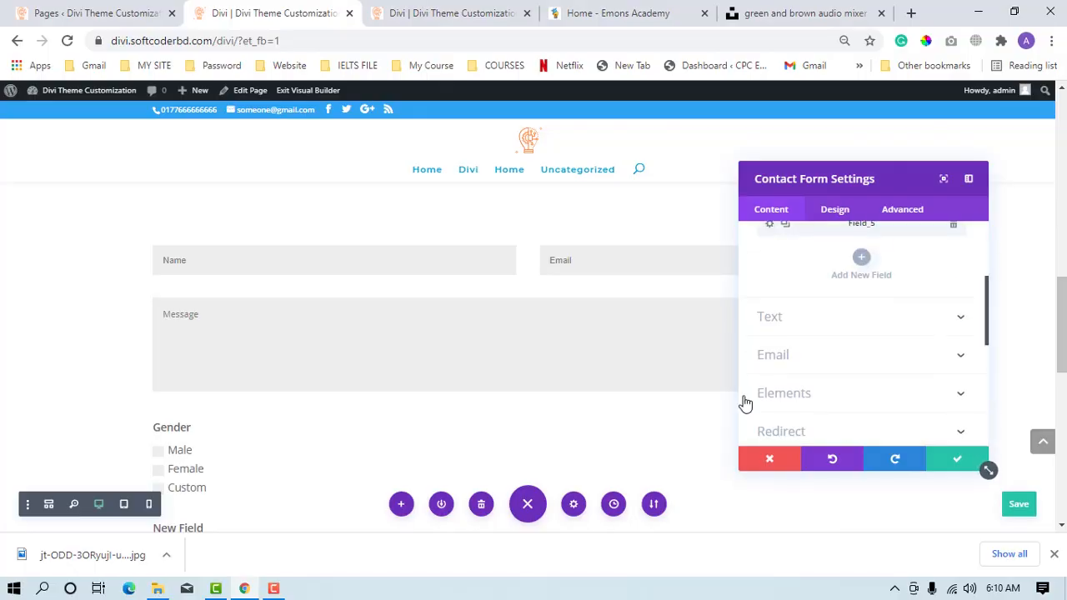
pyautogui.scroll(-8, 745, 396)
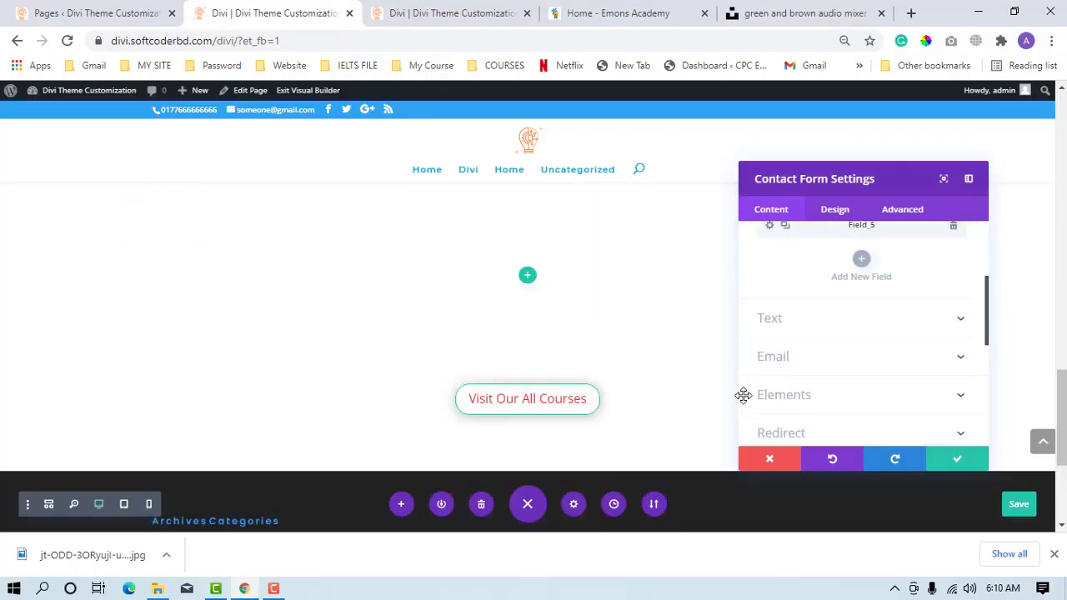
pyautogui.scroll(8, 745, 392)
pyautogui.click(846, 213)
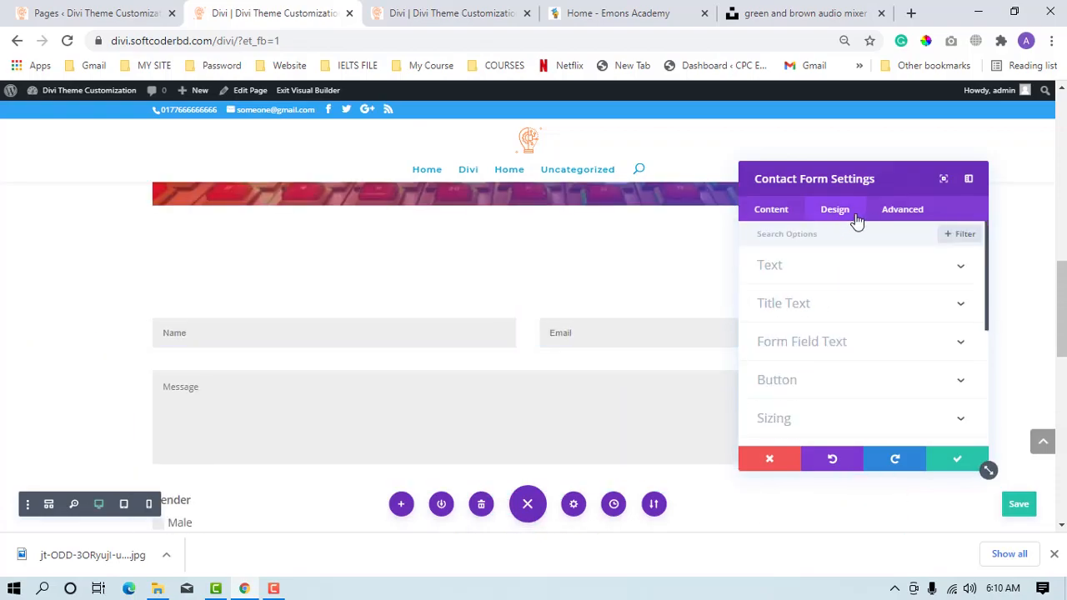
pyautogui.scroll(-1, 857, 221)
pyautogui.scroll(-1, 857, 221)
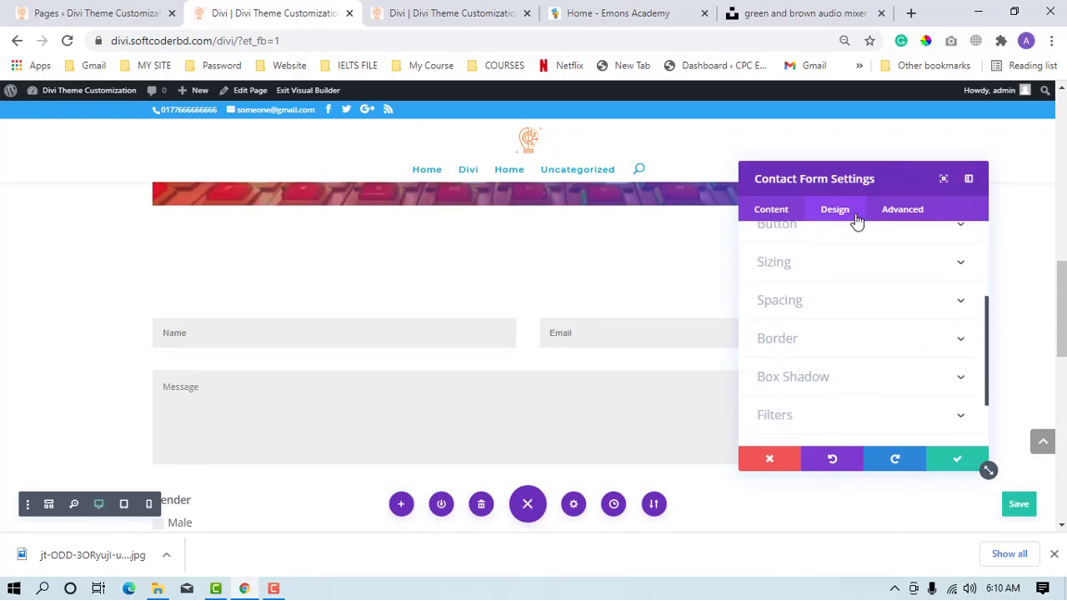
pyautogui.scroll(-1, 834, 300)
pyautogui.click(829, 310)
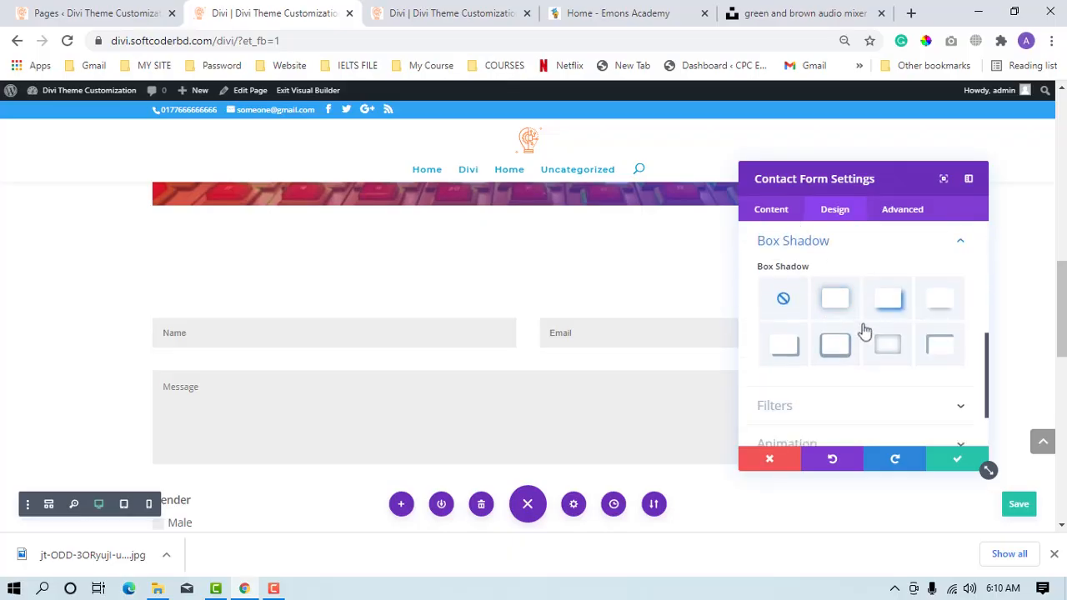
pyautogui.click(890, 344)
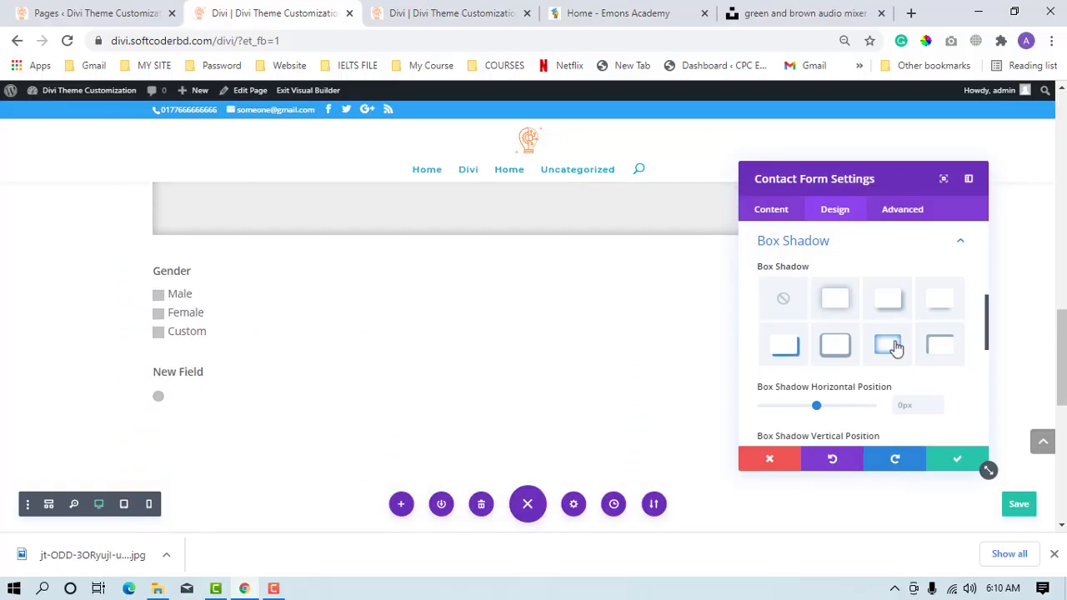
# Step: Try the soft outer box shadow on the contact form, restore the inner shadow preset, and set the shadow color to green
pyautogui.click(844, 306)
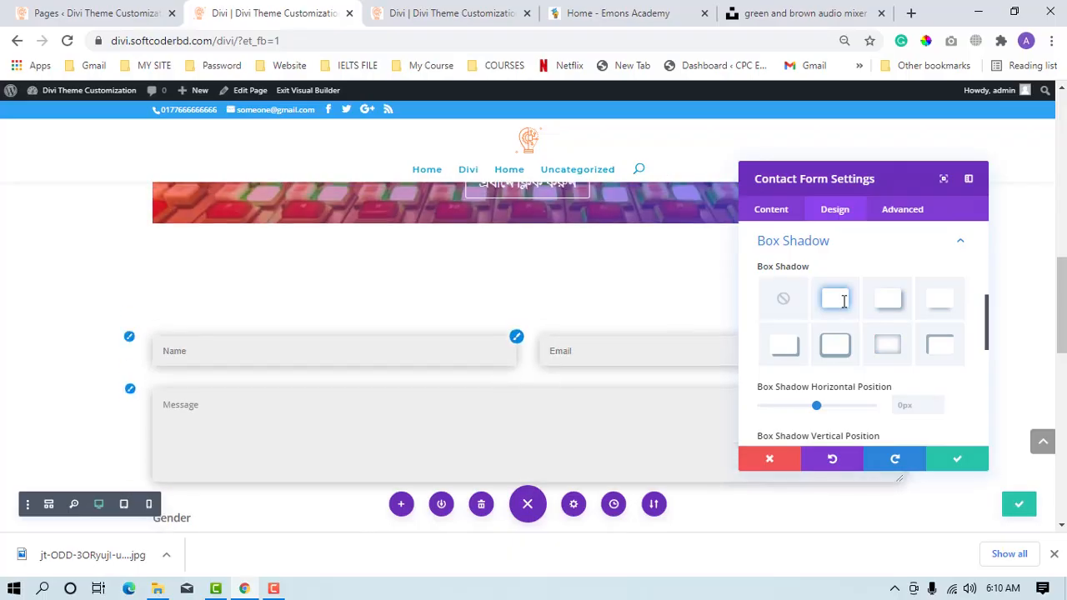
pyautogui.click(884, 350)
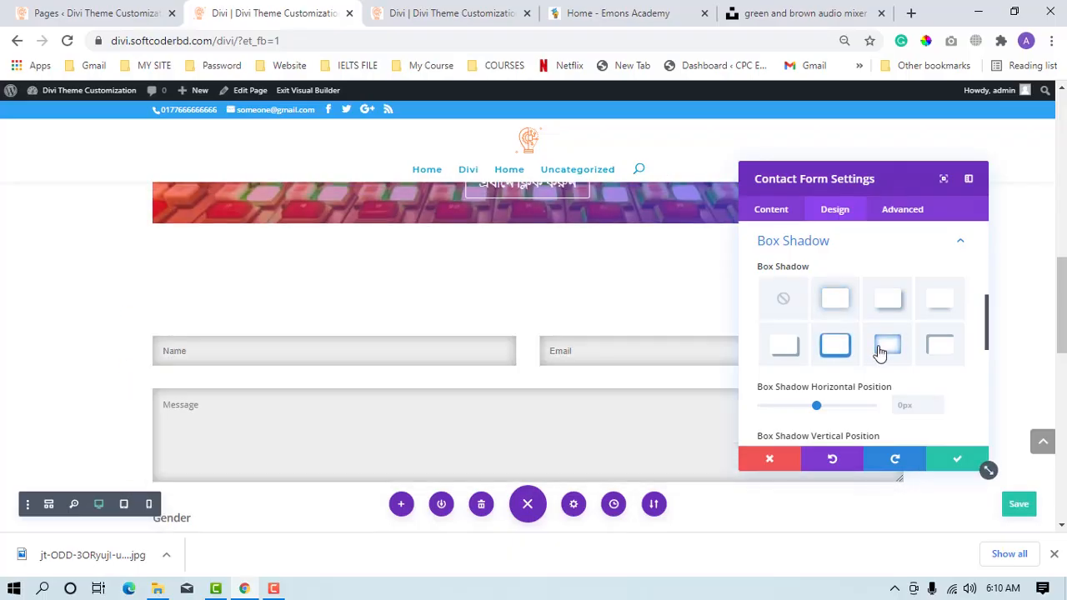
pyautogui.scroll(-6, 880, 355)
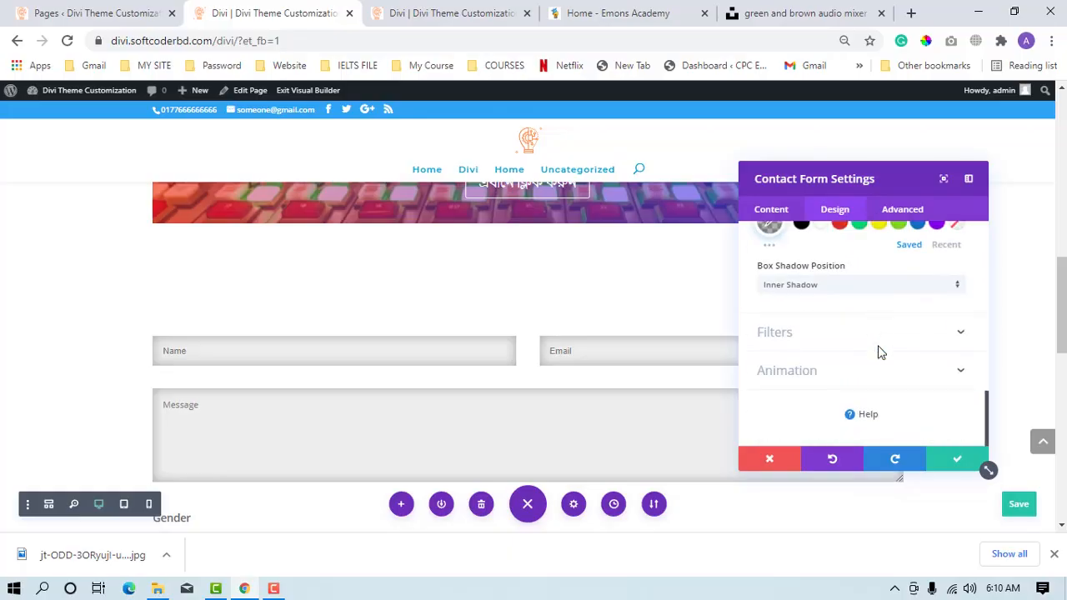
pyautogui.scroll(3, 868, 363)
pyautogui.click(839, 387)
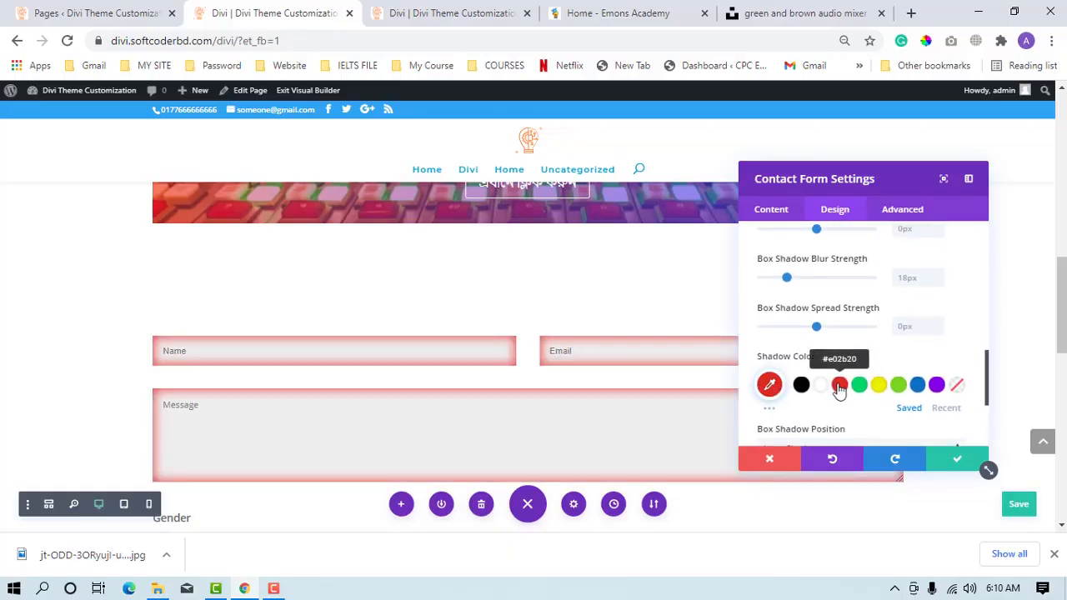
pyautogui.click(859, 387)
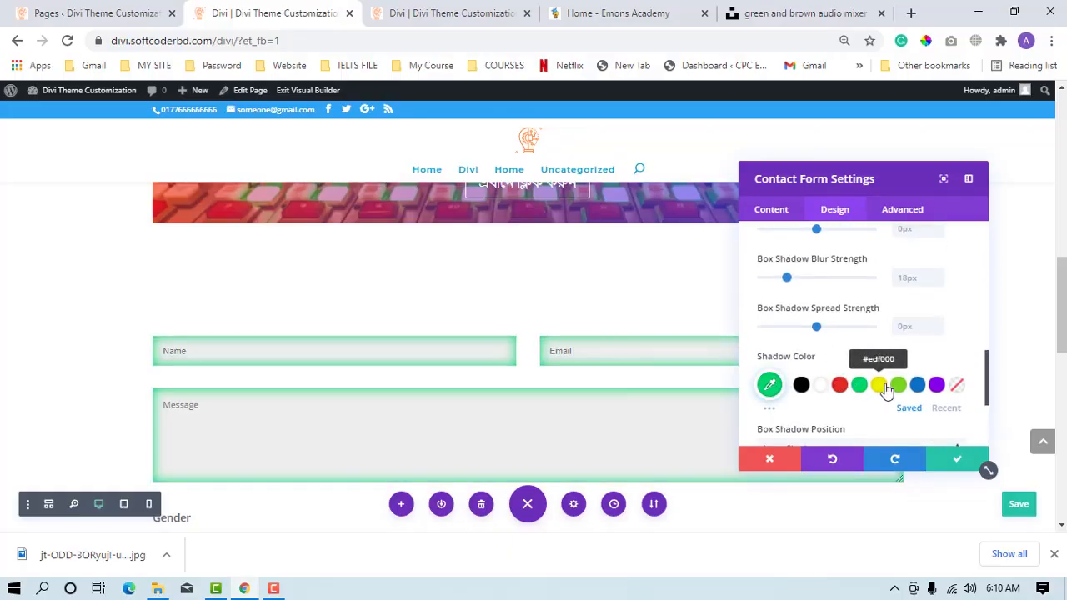
pyautogui.click(878, 388)
pyautogui.click(859, 386)
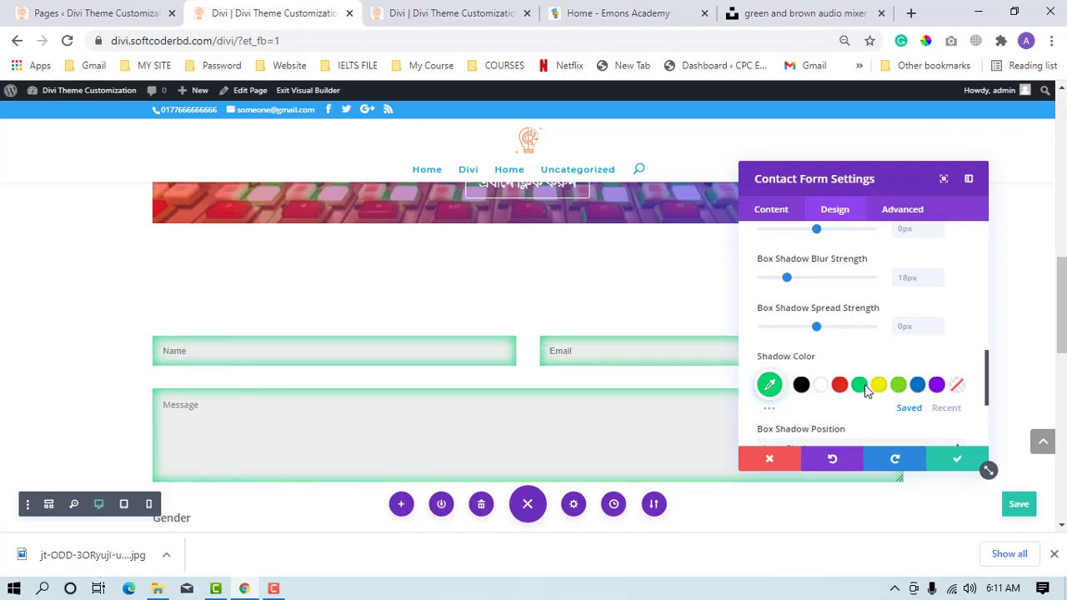
# Step: Look through the contact form's remaining design options, including Filters, and save the module settings
pyautogui.scroll(-1, 867, 392)
pyautogui.scroll(-1, 866, 392)
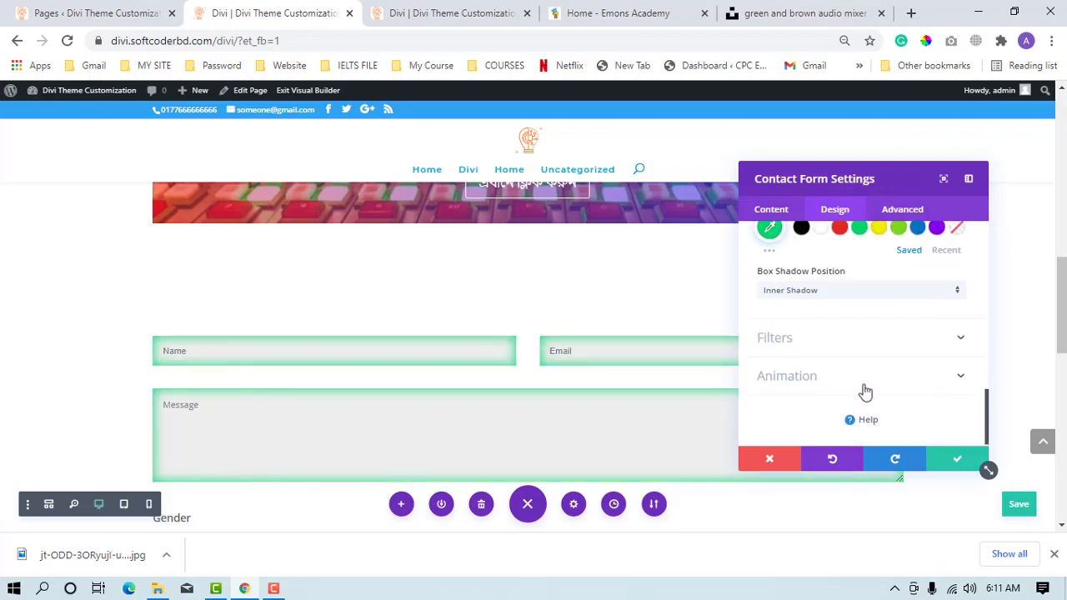
pyautogui.click(806, 351)
pyautogui.scroll(10, 805, 357)
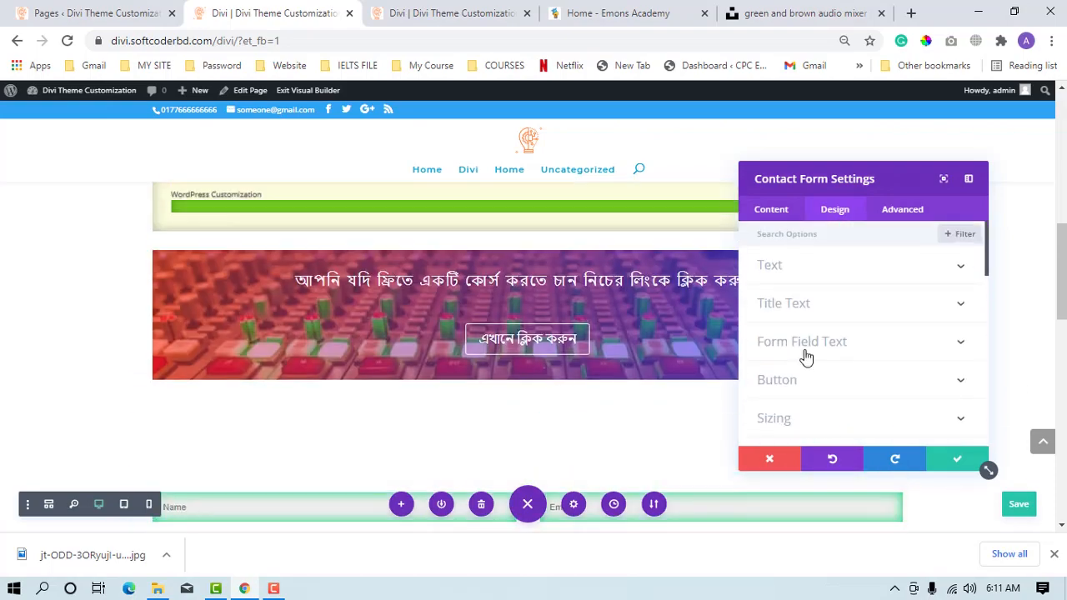
pyautogui.scroll(-2, 805, 356)
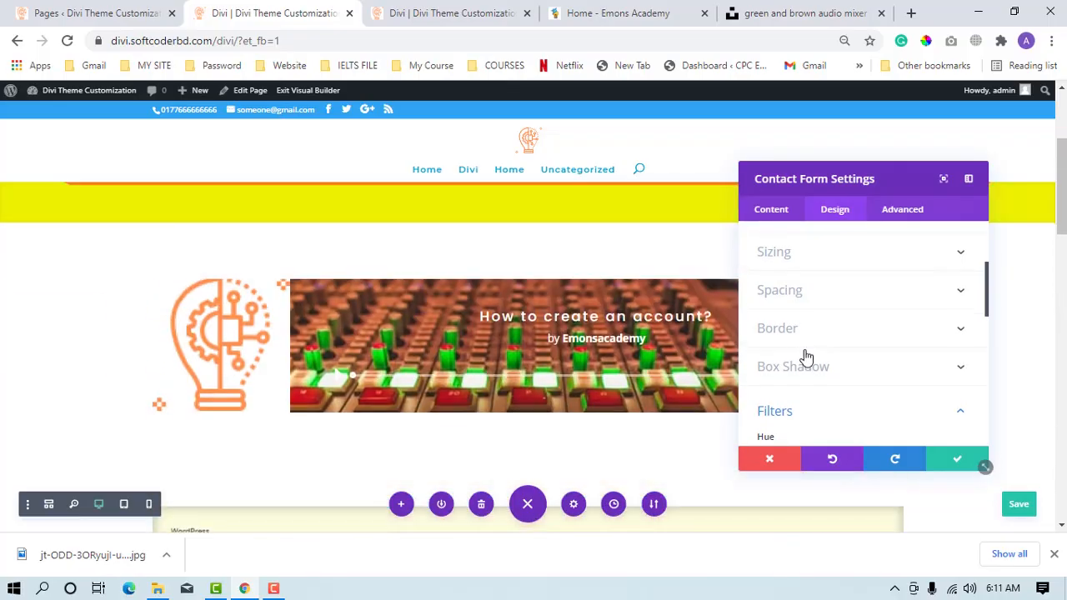
pyautogui.click(955, 458)
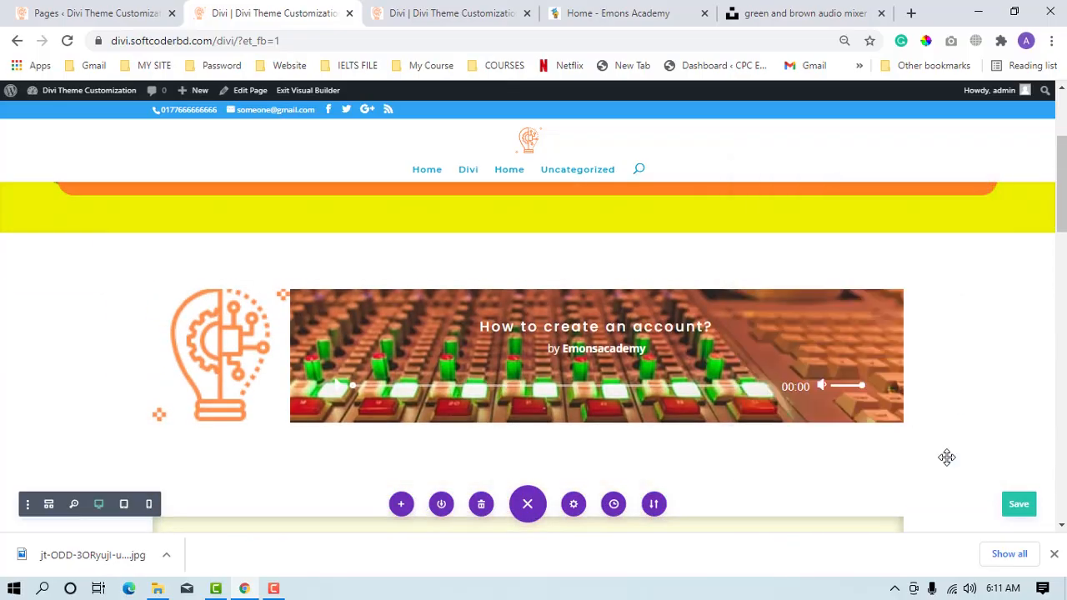
# Step: Give the row containing the contact form a pale yellow #efefce background color
pyautogui.scroll(-2, 947, 457)
pyautogui.scroll(-5, 948, 457)
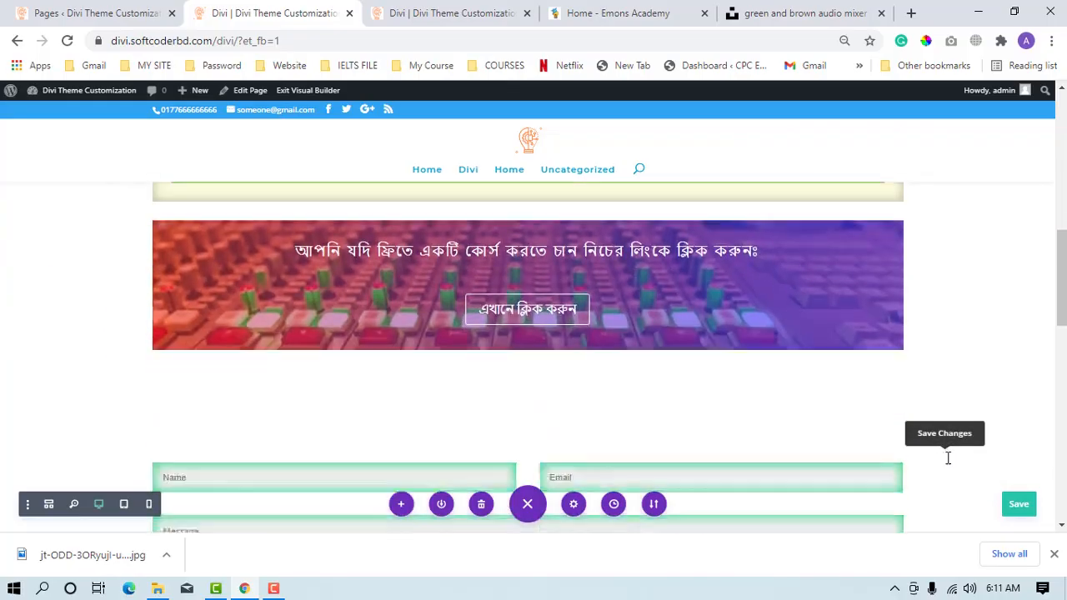
pyautogui.scroll(-1, 947, 457)
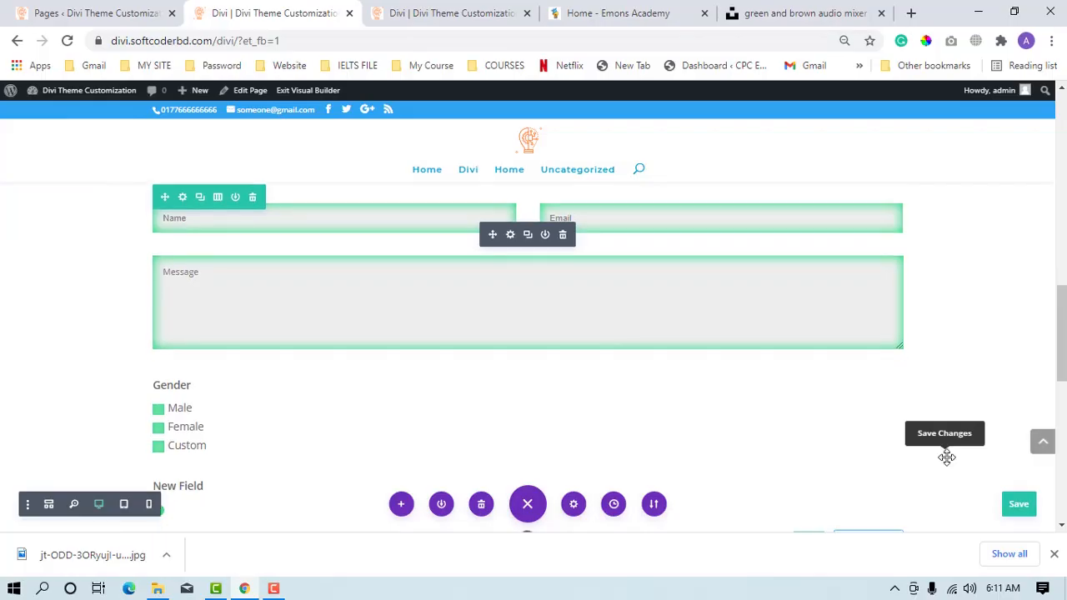
pyautogui.click(182, 197)
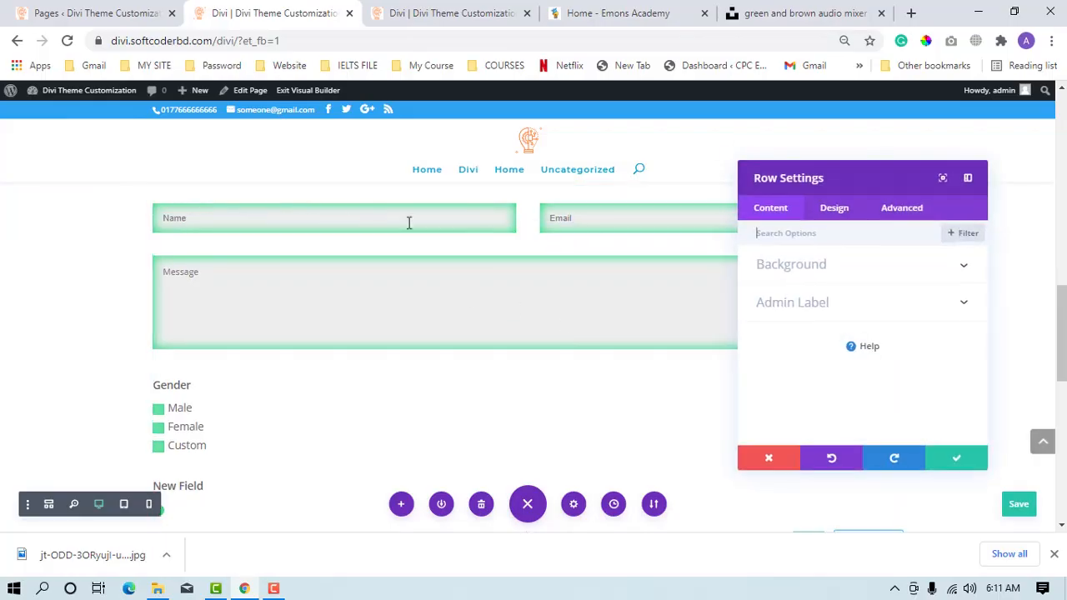
pyautogui.click(842, 282)
pyautogui.click(864, 372)
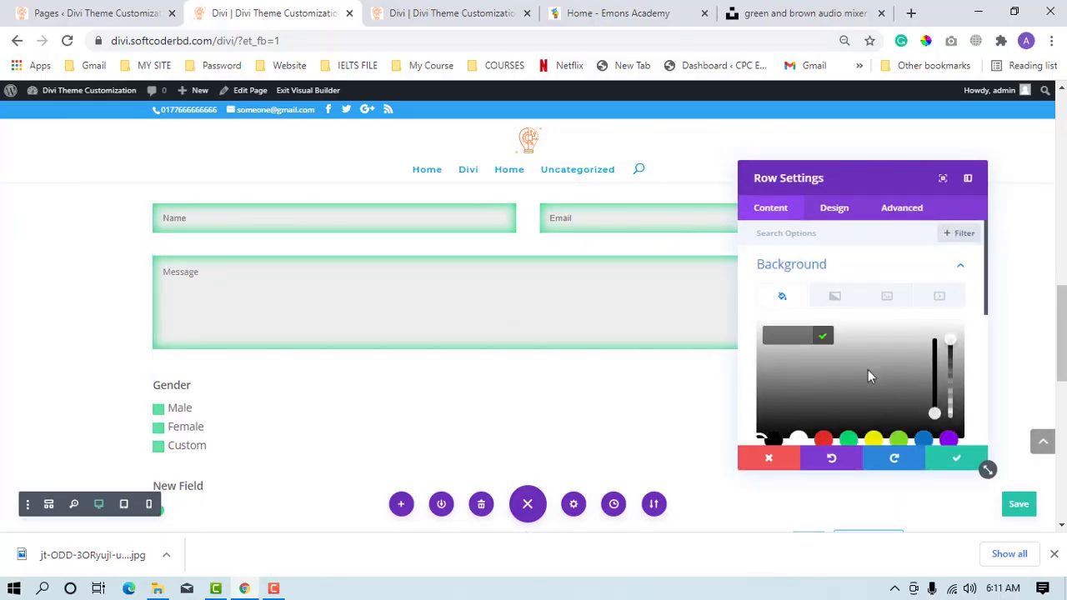
pyautogui.click(868, 370)
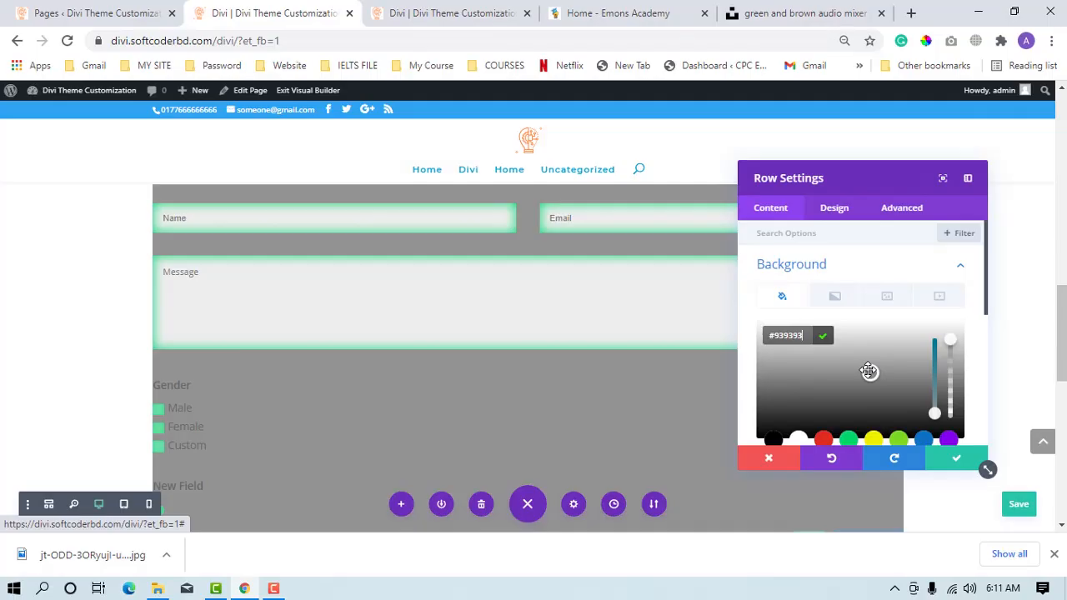
pyautogui.click(874, 439)
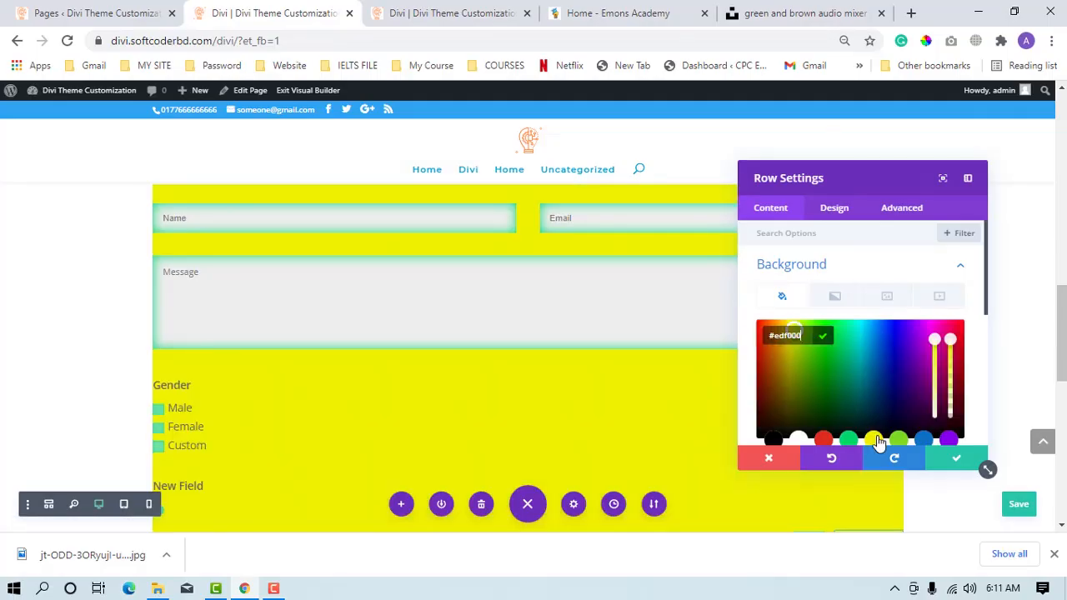
pyautogui.moveTo(955, 359); pyautogui.dragTo(957, 400)
pyautogui.click(881, 437)
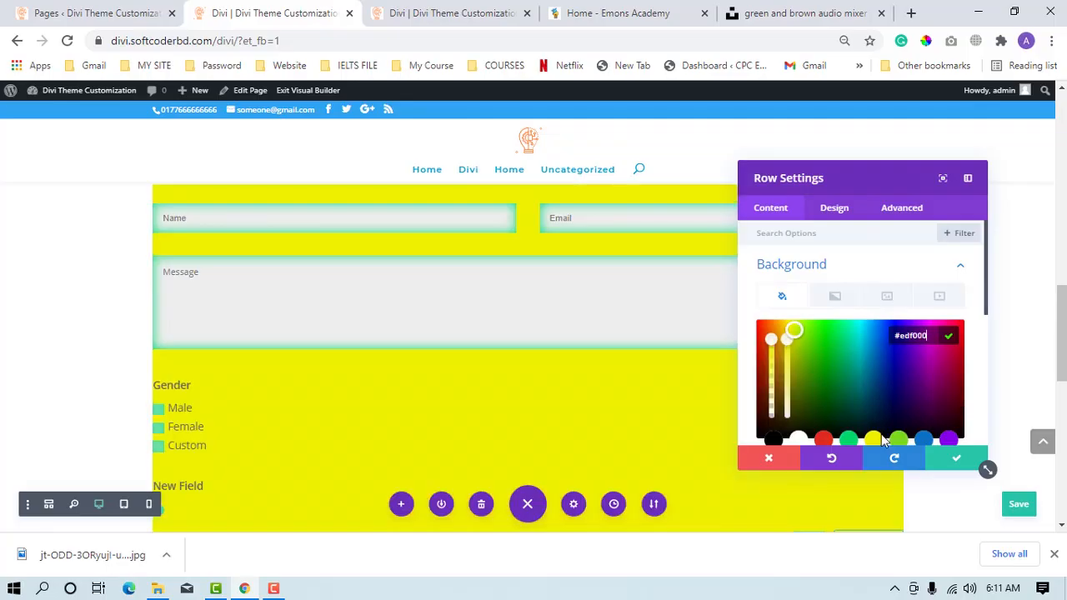
pyautogui.moveTo(784, 342); pyautogui.dragTo(796, 419)
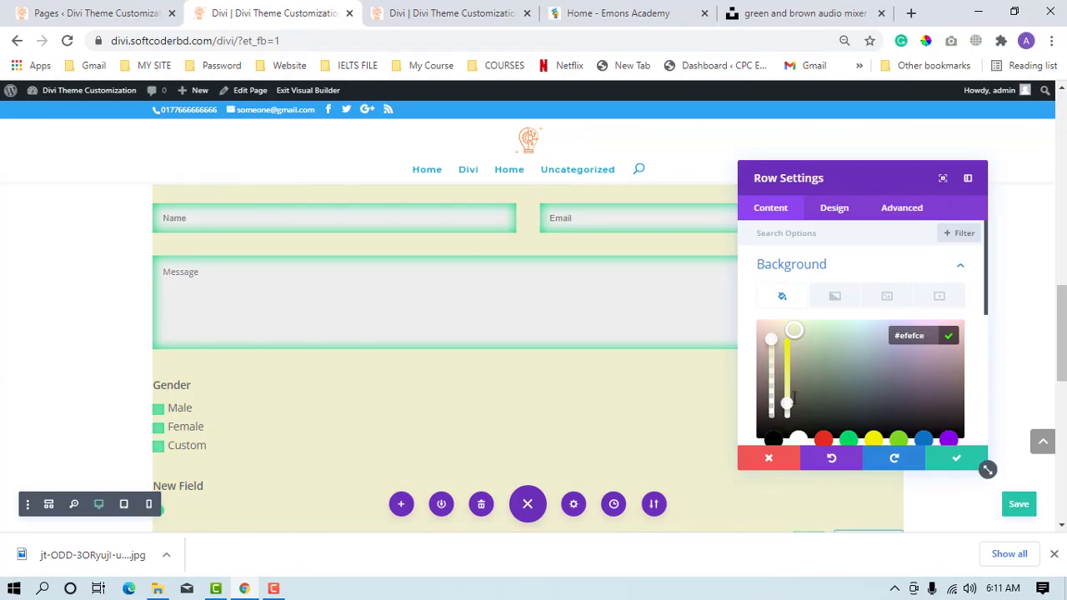
pyautogui.click(782, 233)
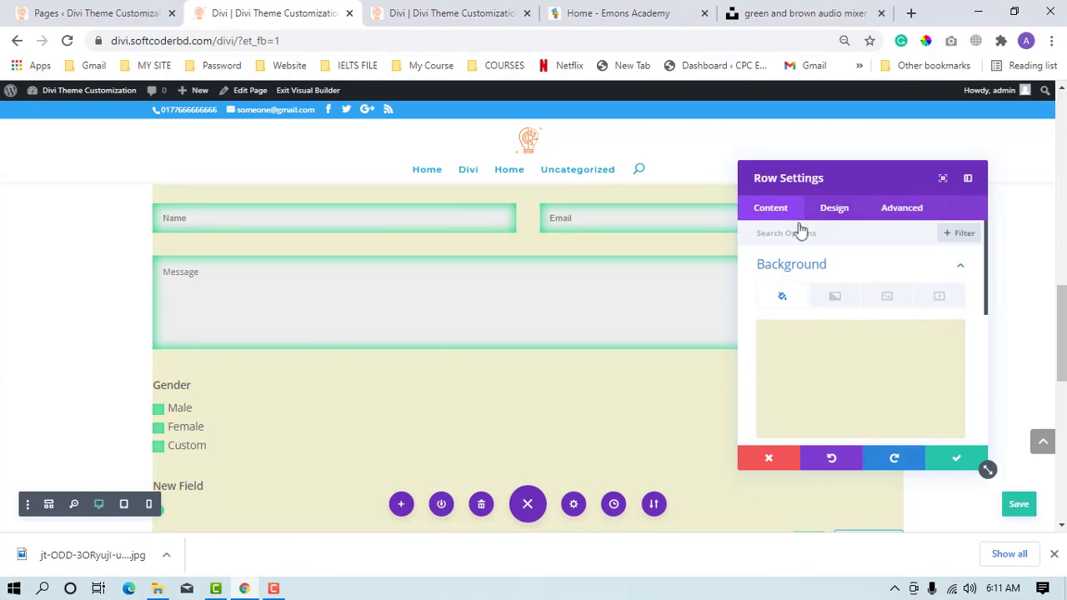
pyautogui.click(873, 268)
# Step: Set the row's custom padding to 25px on all four sides, linking top with bottom and left with right
pyautogui.click(840, 212)
pyautogui.click(838, 351)
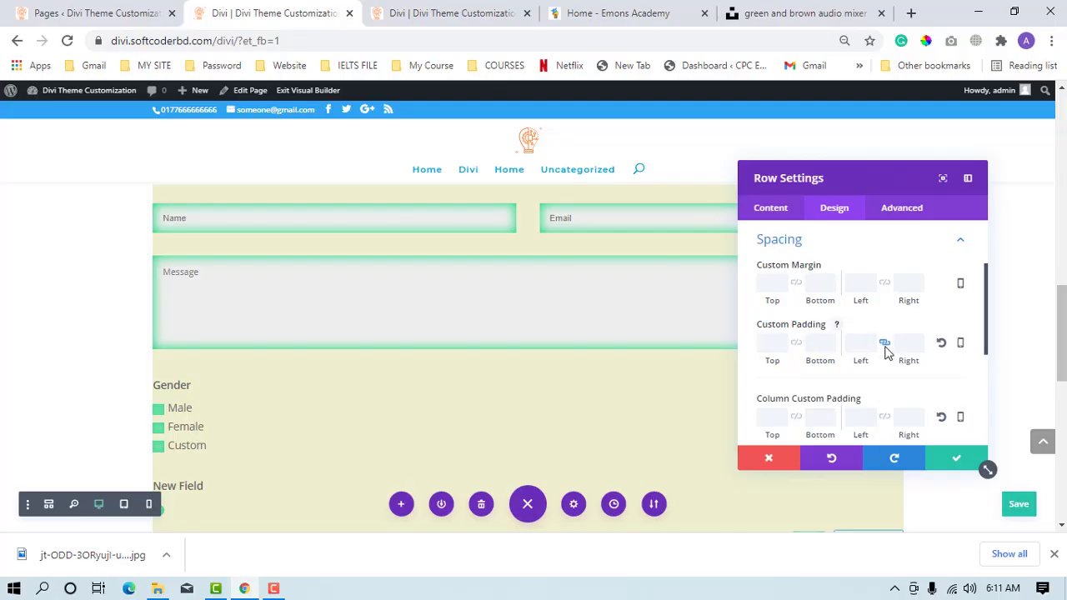
pyautogui.click(797, 343)
pyautogui.click(868, 341)
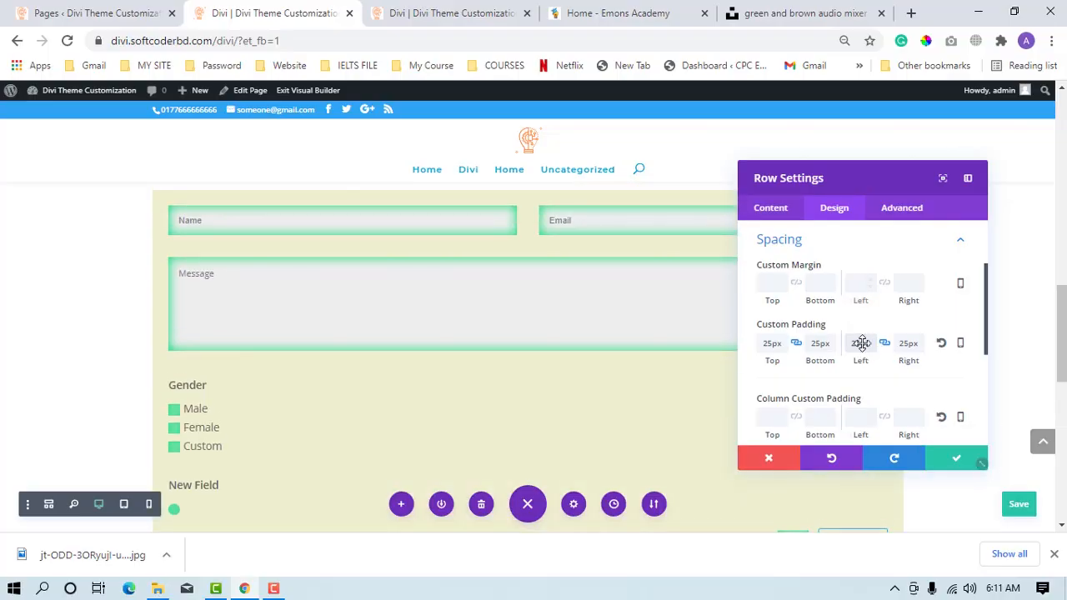
# Step: Apply the first, soft outer box shadow preset to the contact form's row and save the row settings
pyautogui.scroll(2, 864, 348)
pyautogui.scroll(-5, 864, 349)
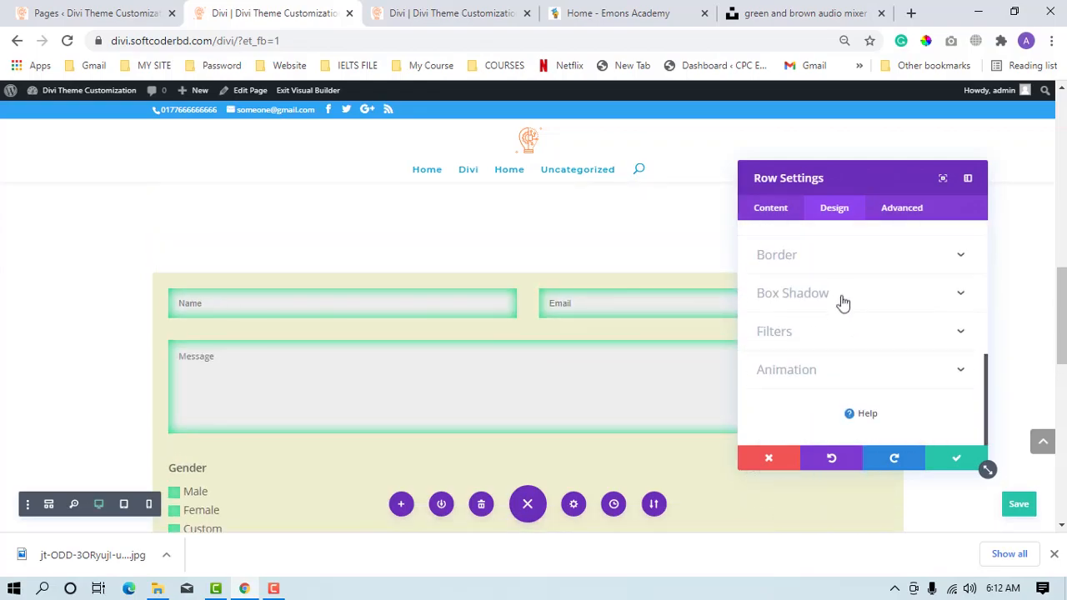
pyautogui.click(834, 288)
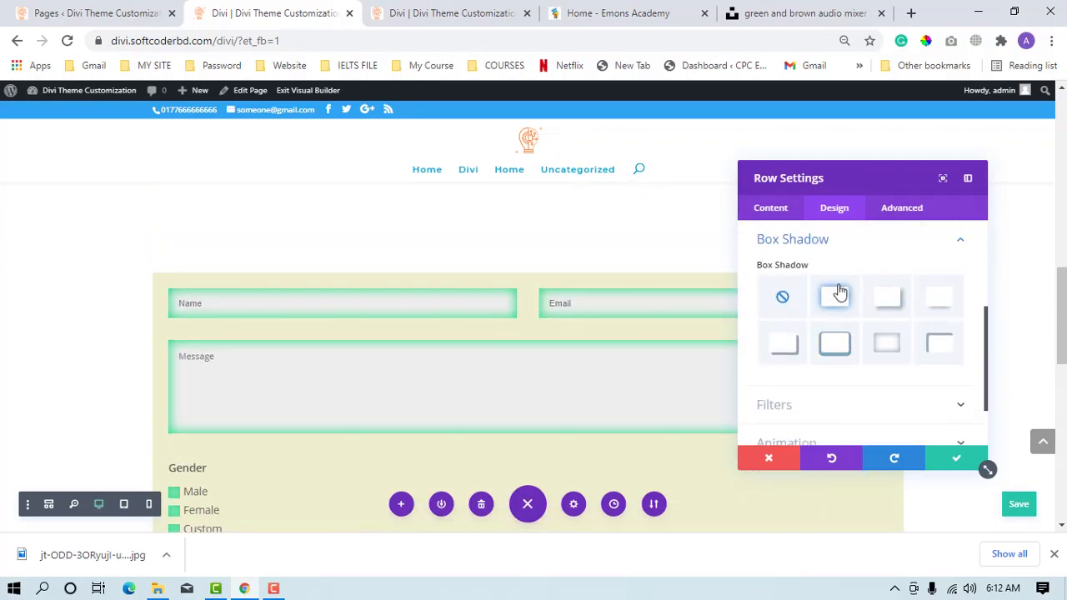
pyautogui.click(856, 312)
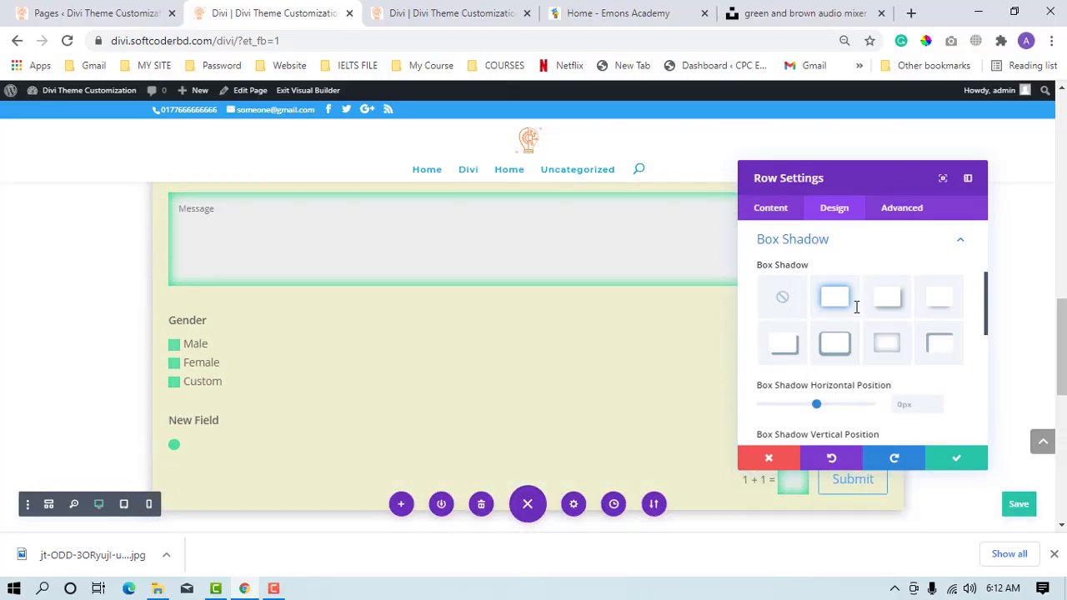
pyautogui.click(952, 451)
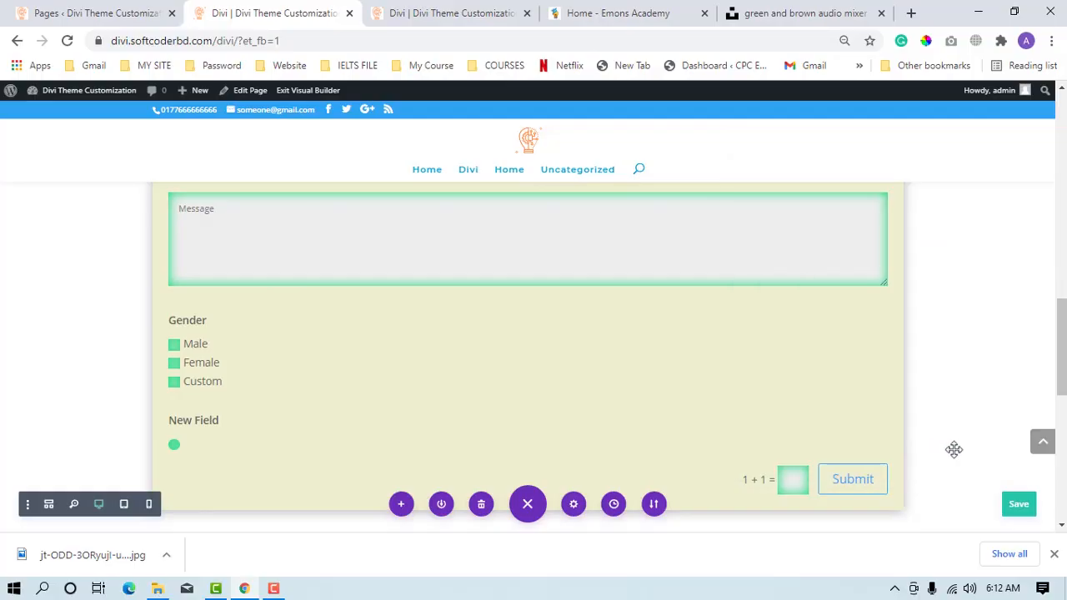
# Step: Save the page and reload its live version to check the styled contact form
pyautogui.click(1019, 504)
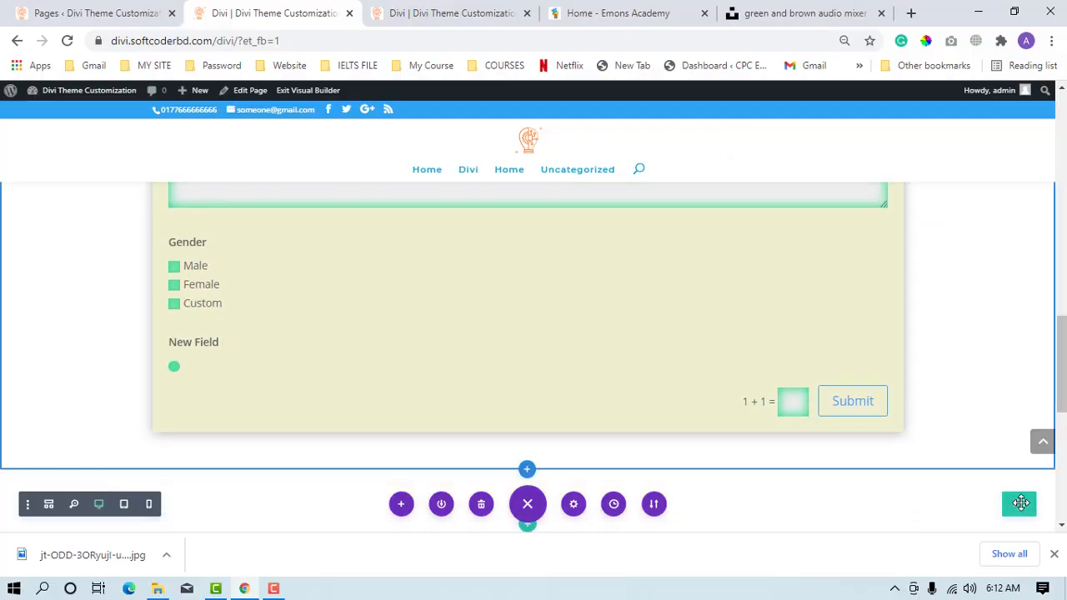
pyautogui.click(395, 14)
pyautogui.click(68, 41)
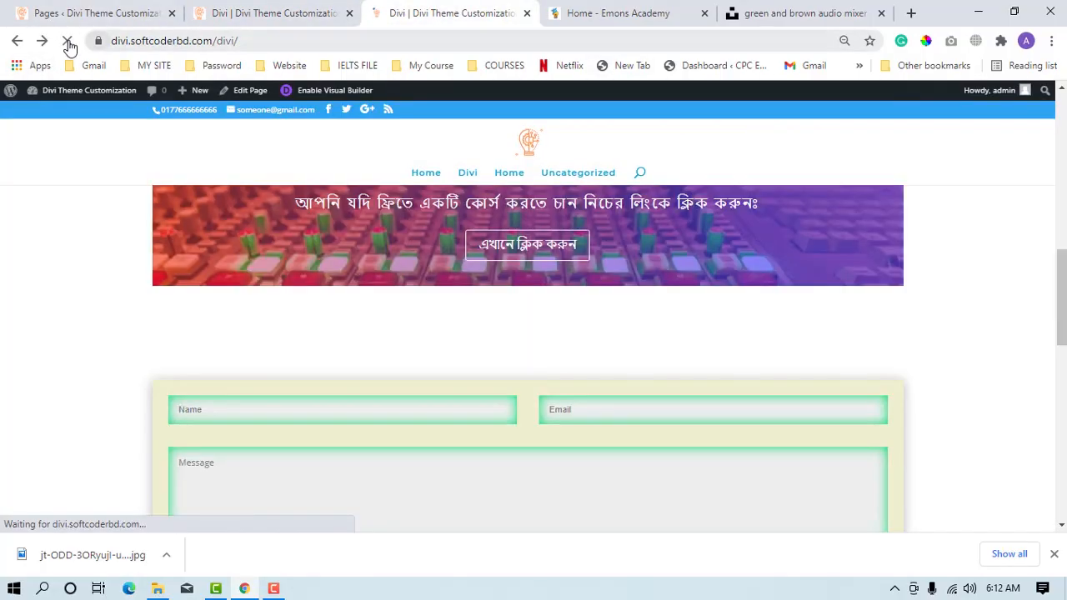
pyautogui.scroll(-1, 279, 219)
pyautogui.scroll(1, 278, 220)
# Step: Submit the live contact form with a name, email address, message "hi", gender Male, the New Field option and captcha answer 24, and review the response
pyautogui.click(293, 230)
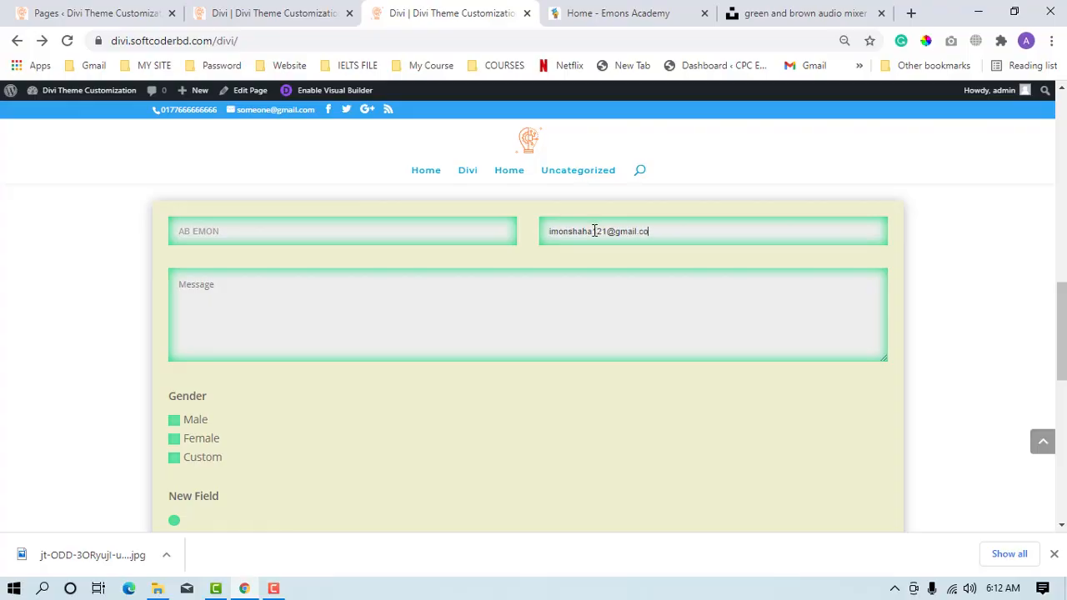
pyautogui.click(554, 284)
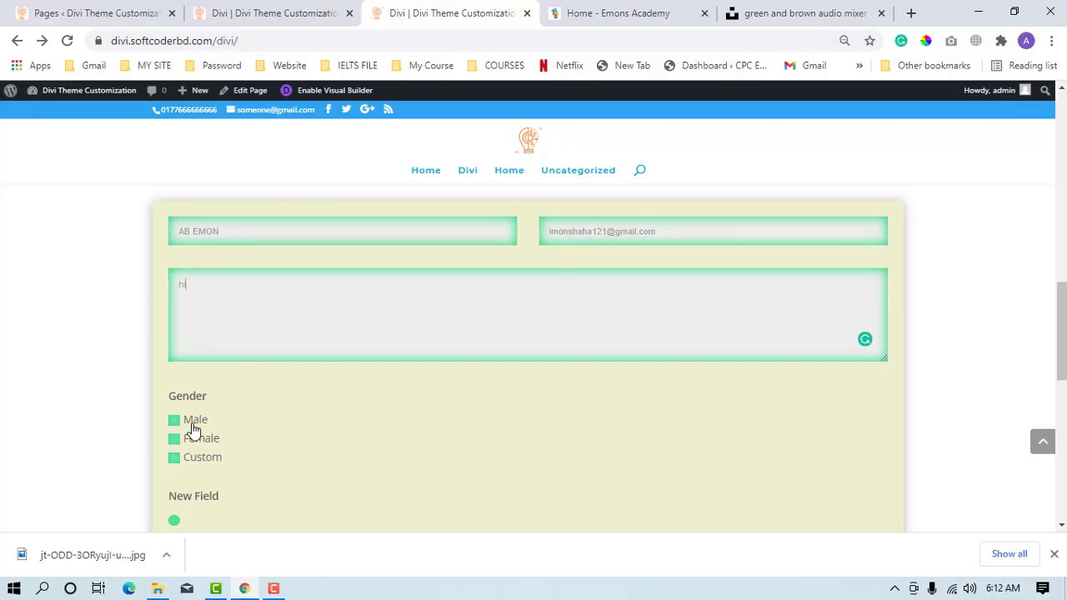
pyautogui.scroll(-1, 178, 518)
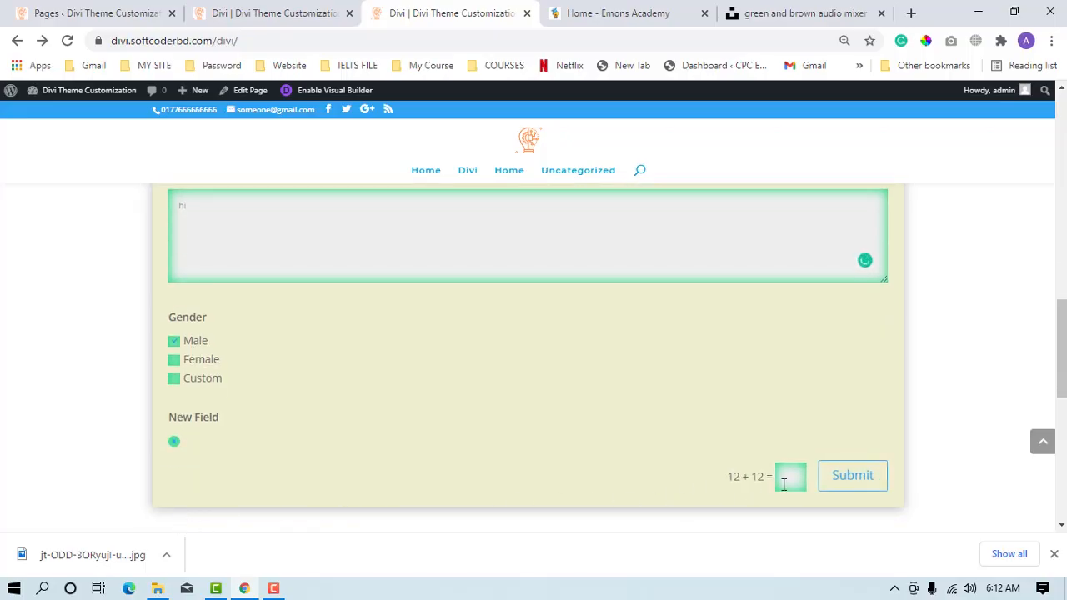
pyautogui.click(836, 486)
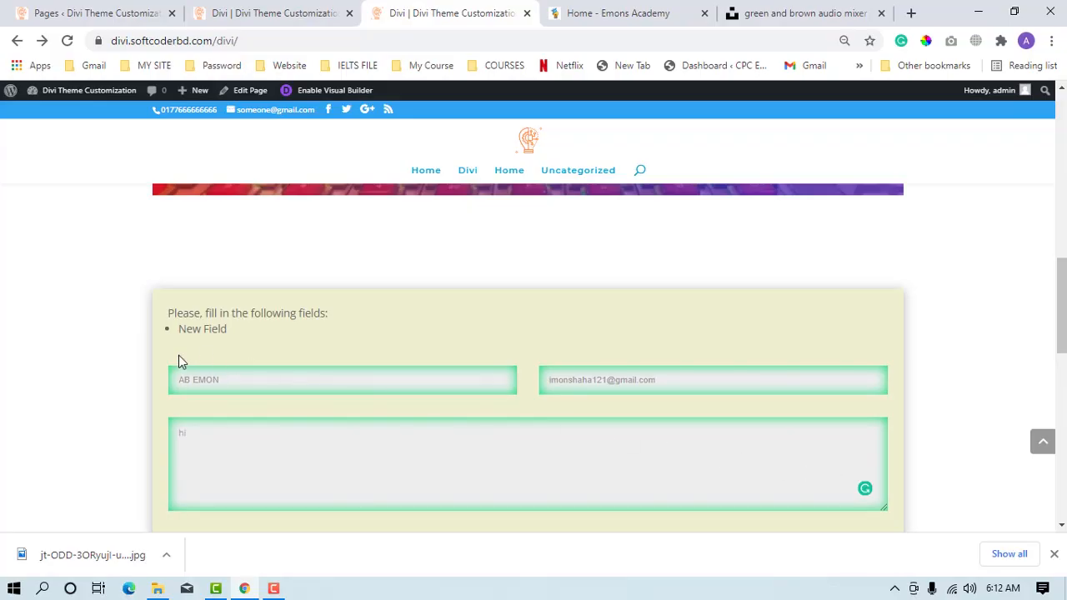
pyautogui.scroll(-4, 179, 355)
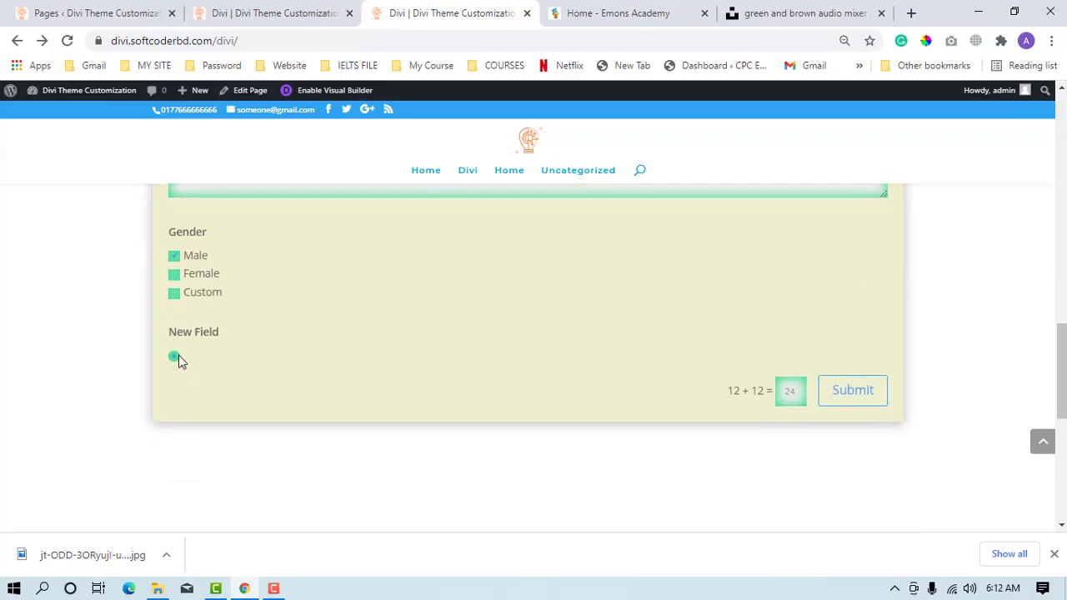
pyautogui.scroll(3, 292, 327)
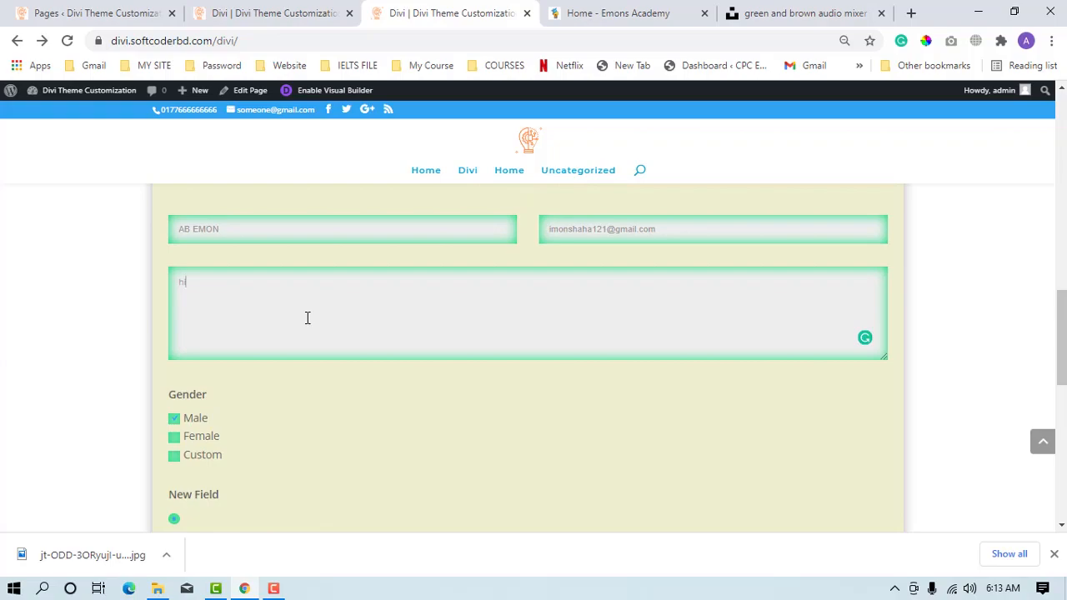
pyautogui.scroll(1, 304, 313)
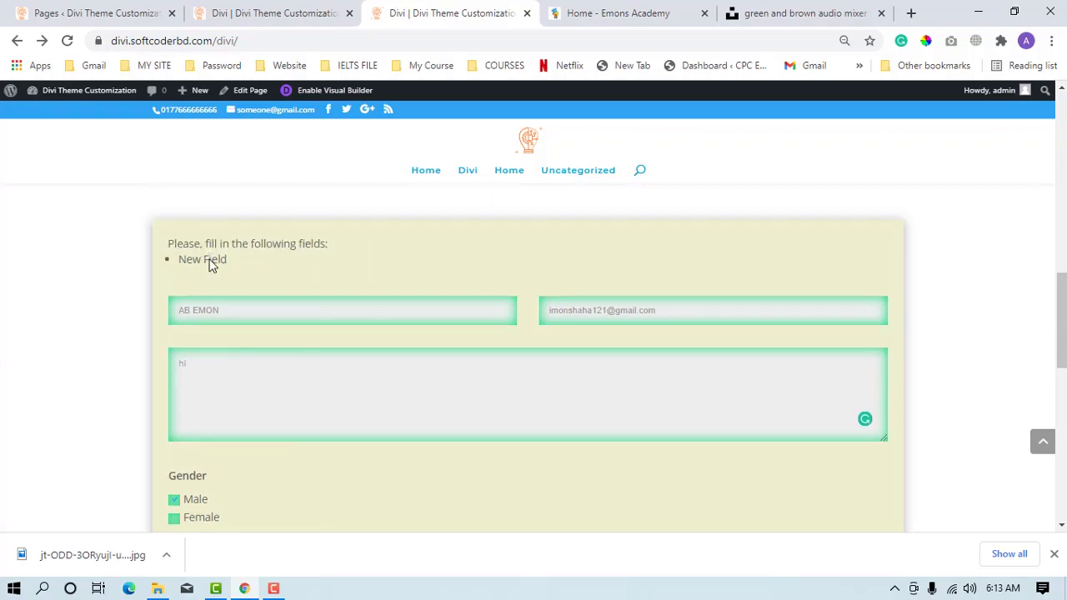
pyautogui.scroll(-3, 211, 263)
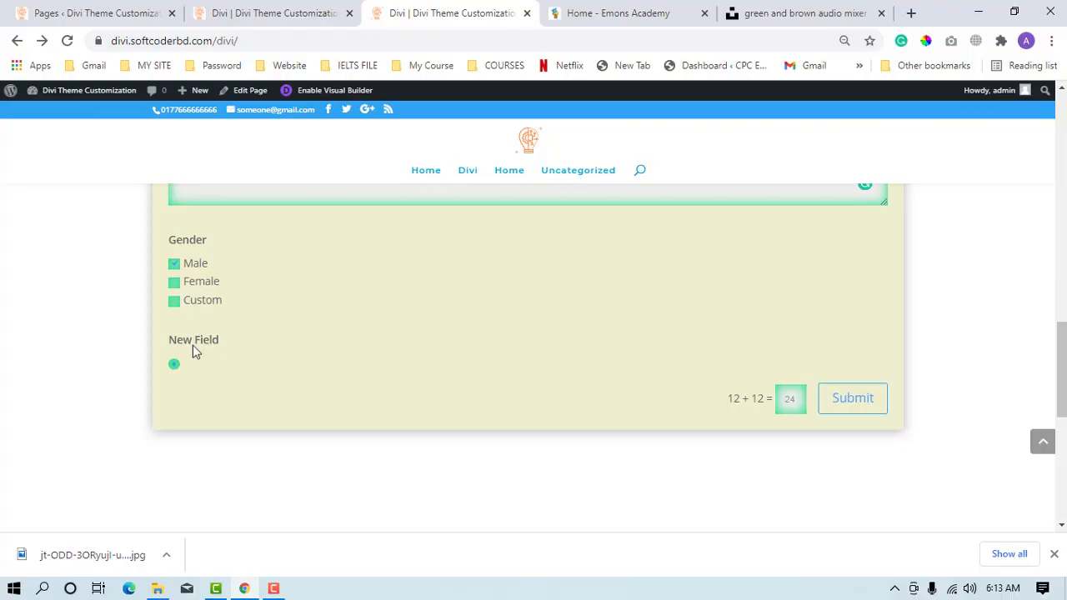
# Step: Resubmit the live contact form, and delete Field_5 from the Contact Form module in the builder, saving the module settings
pyautogui.click(859, 406)
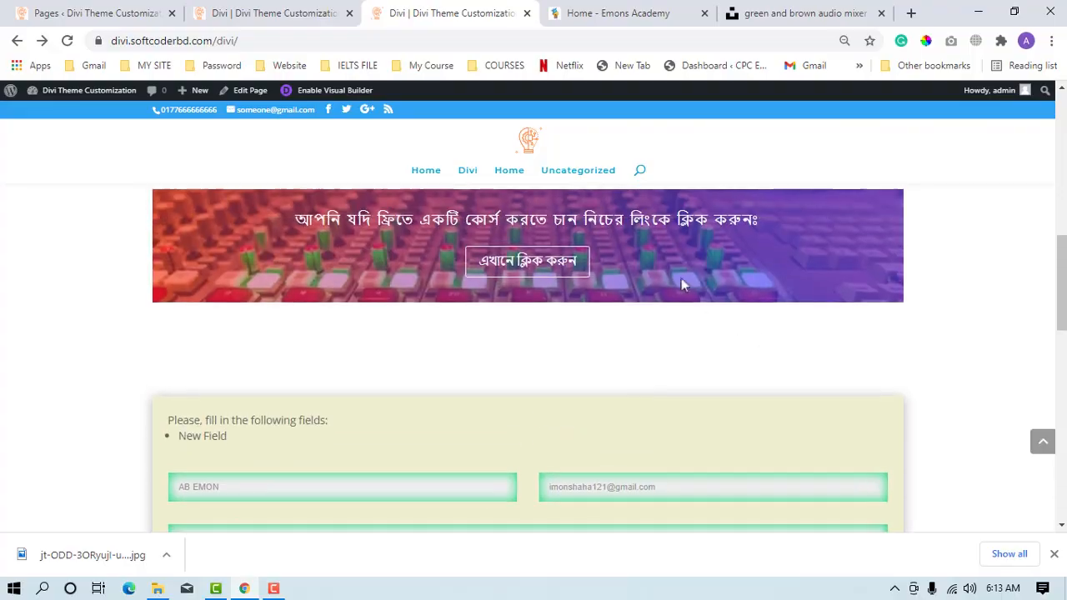
pyautogui.click(309, 15)
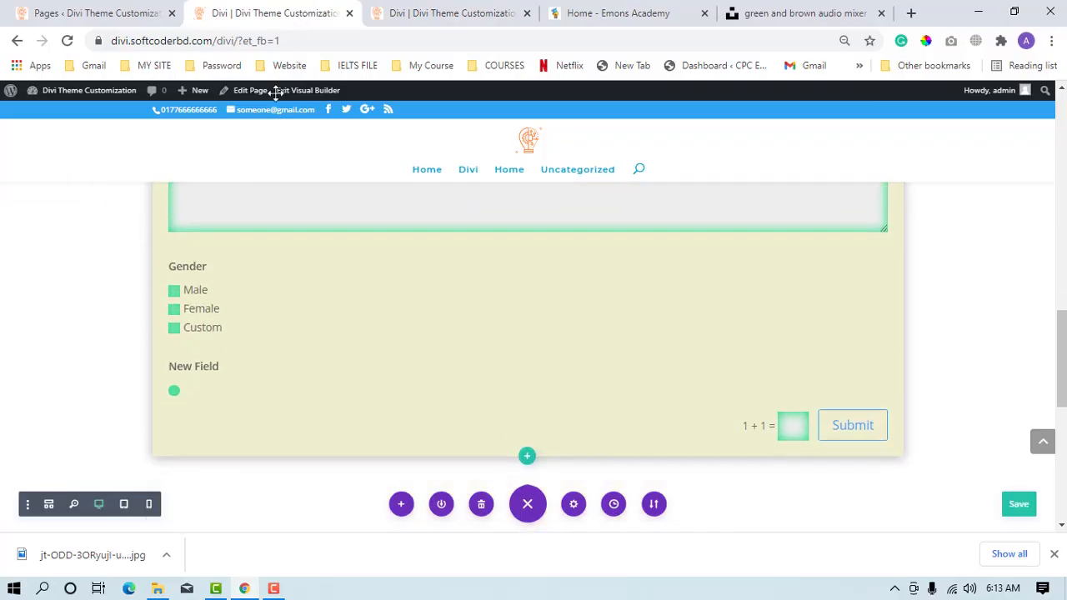
pyautogui.scroll(3, 170, 395)
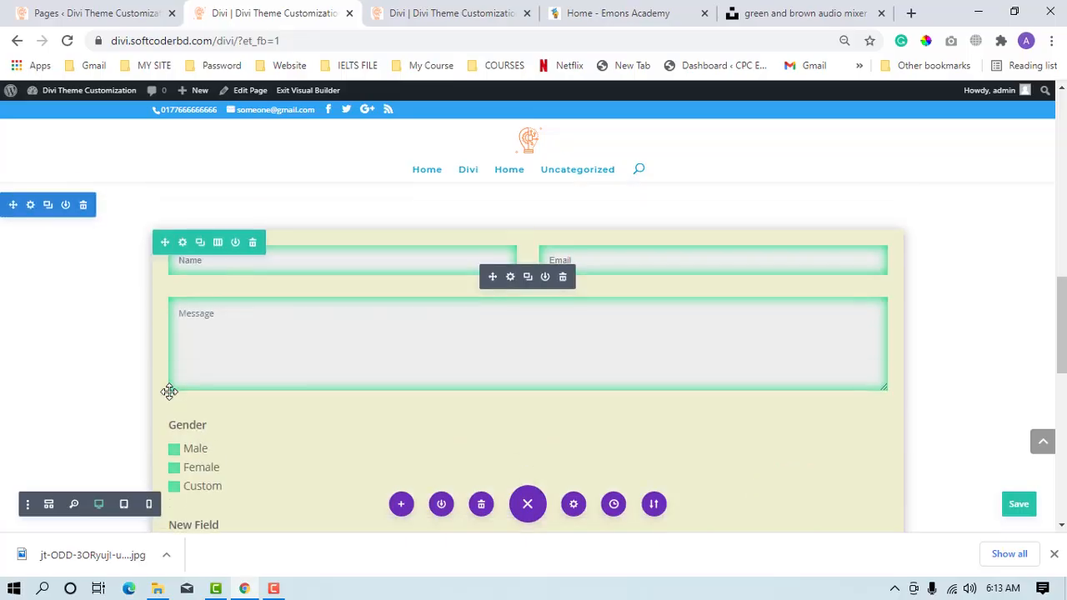
pyautogui.click(510, 283)
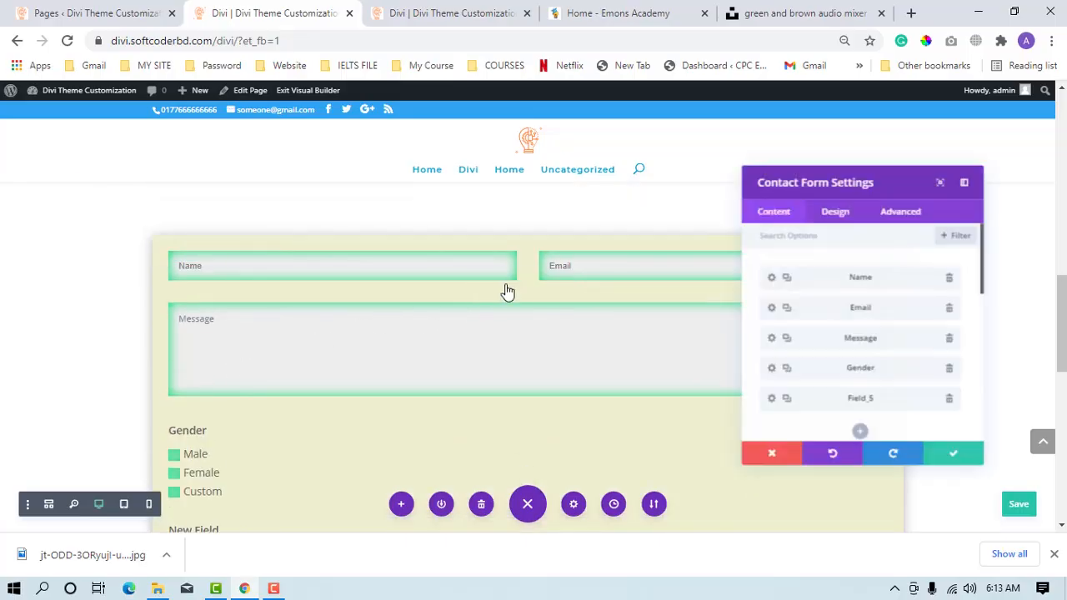
pyautogui.click(952, 403)
pyautogui.click(953, 458)
pyautogui.scroll(-3, 952, 456)
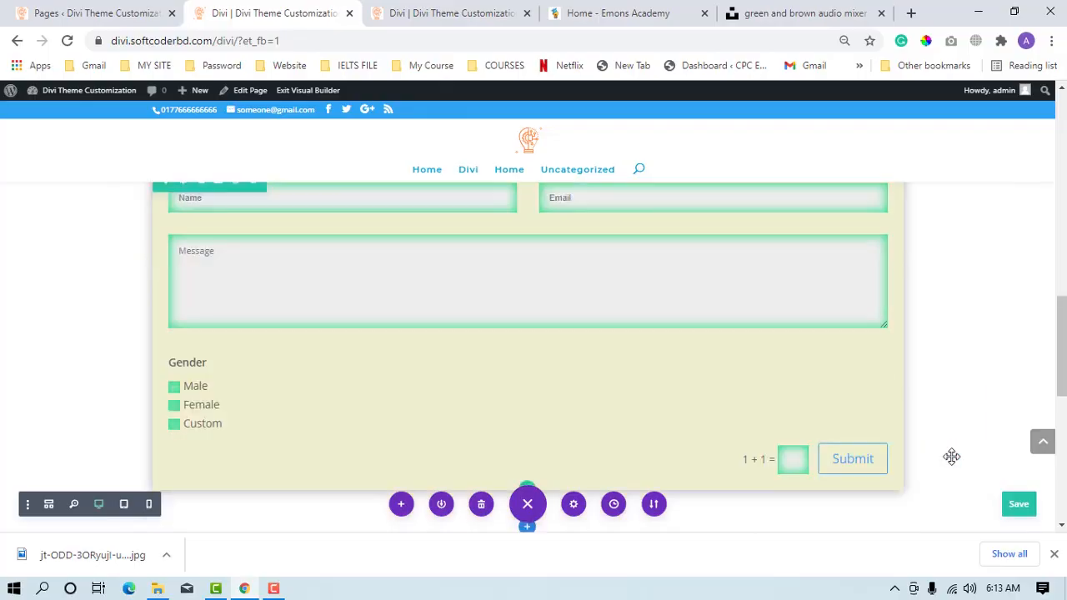
# Step: Save the page in the builder and reload the live page with the updated contact form
pyautogui.click(1010, 499)
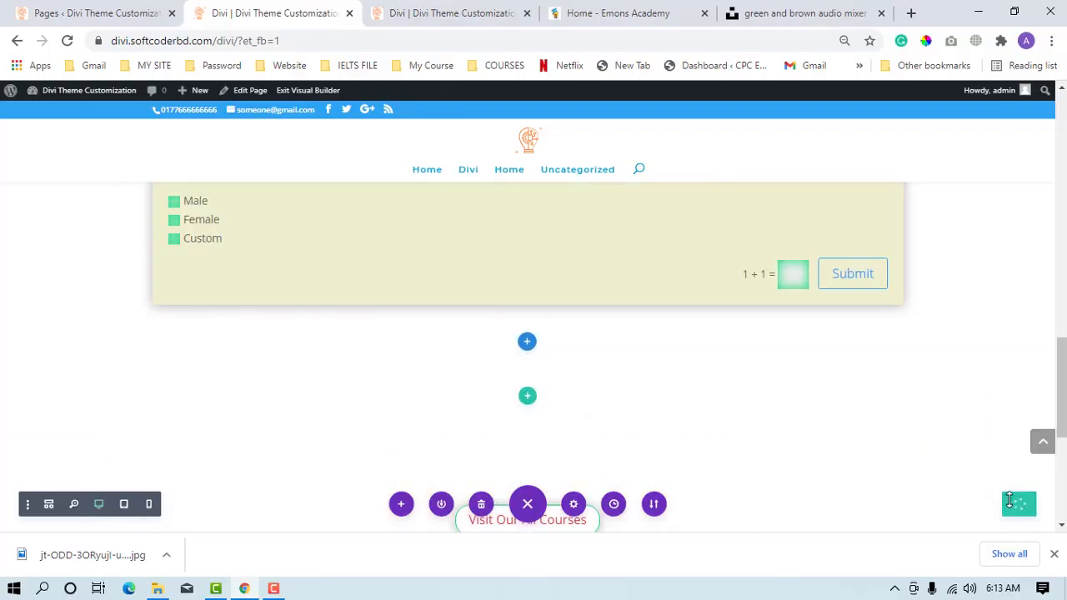
pyautogui.click(408, 10)
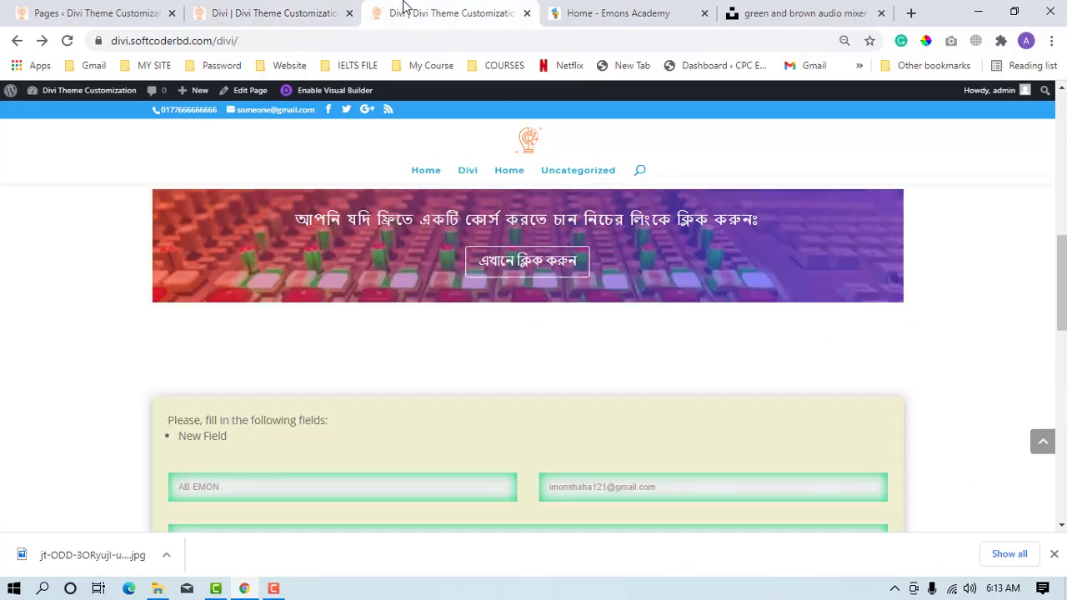
pyautogui.click(68, 42)
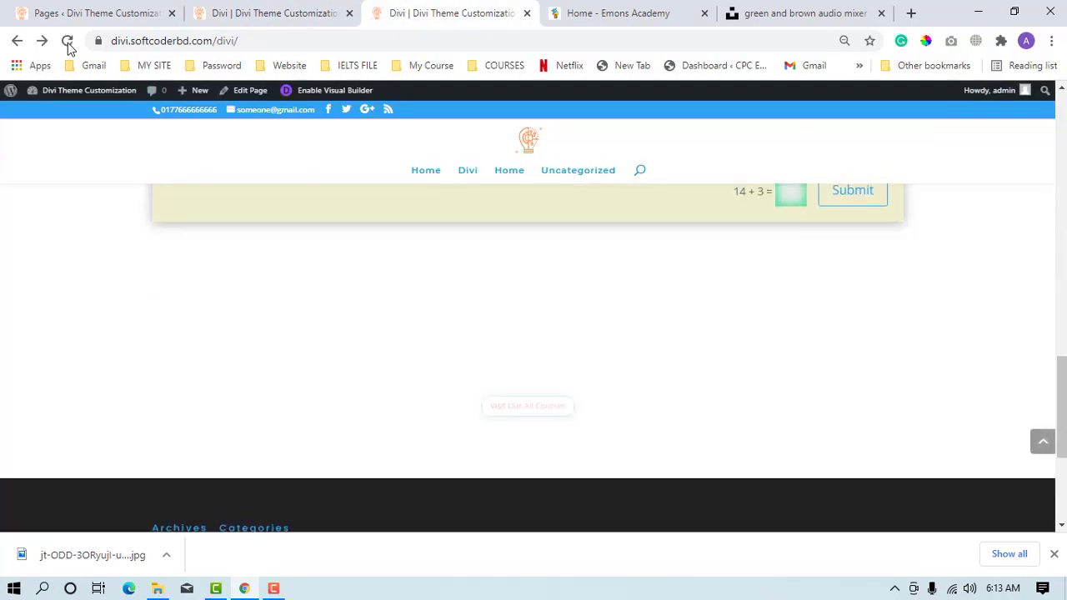
# Step: Fill in the live contact form with the name, email address, message "Hi", gender Male and captcha answer, and submit it
pyautogui.scroll(1, 194, 189)
pyautogui.click(252, 258)
pyautogui.click(240, 295)
pyautogui.click(642, 265)
pyautogui.click(620, 294)
pyautogui.click(460, 317)
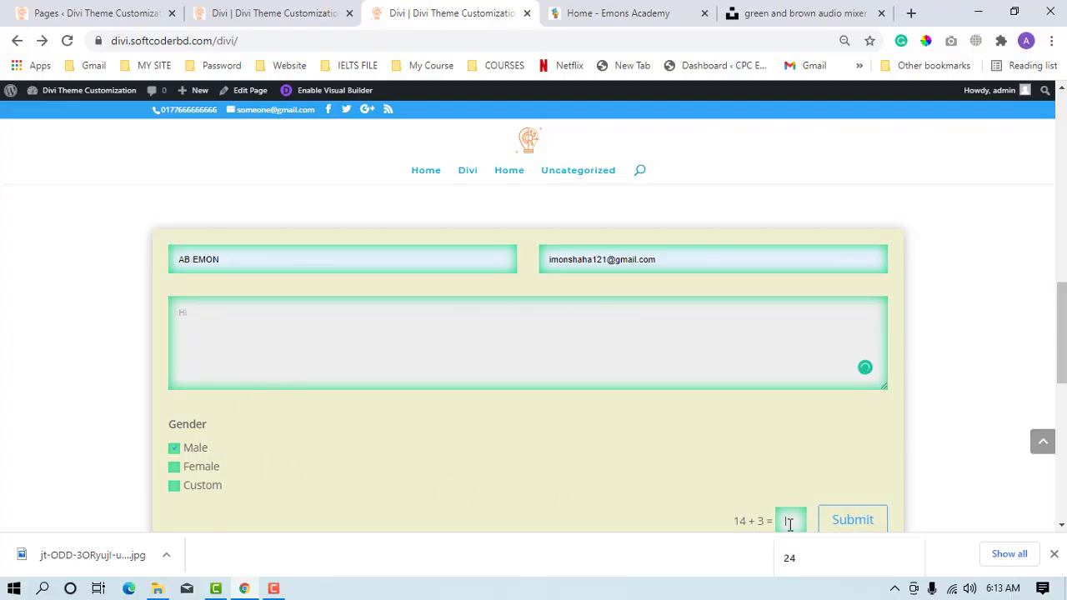
pyautogui.click(845, 522)
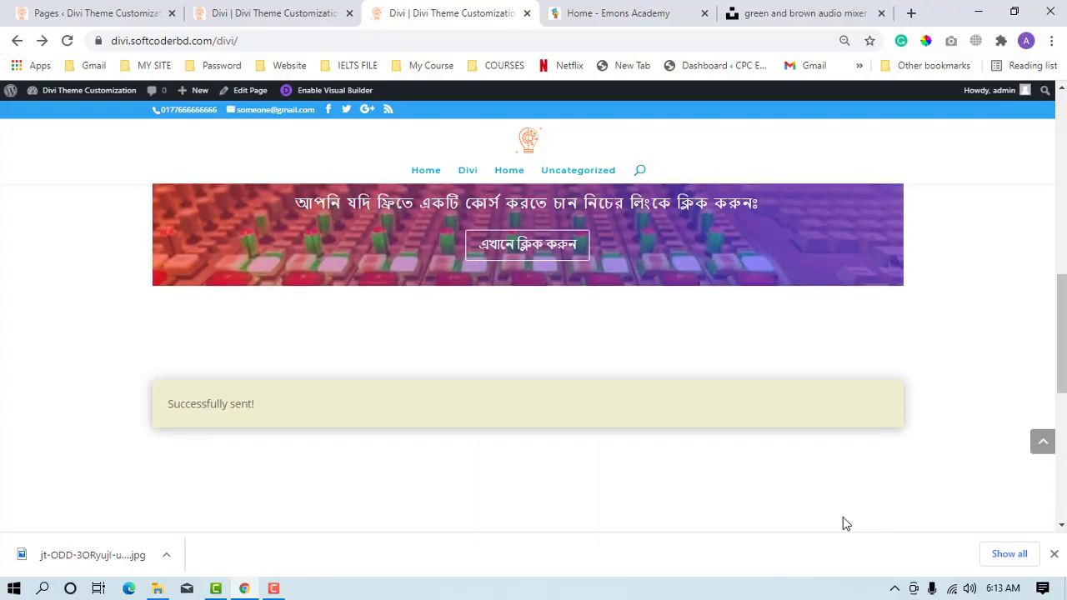
# Step: Open the Gmail inbox in a new browser tab
pyautogui.click(909, 14)
pyautogui.click(83, 66)
pyautogui.moveTo(91, 91); pyautogui.dragTo(109, 100)
pyautogui.click(163, 46)
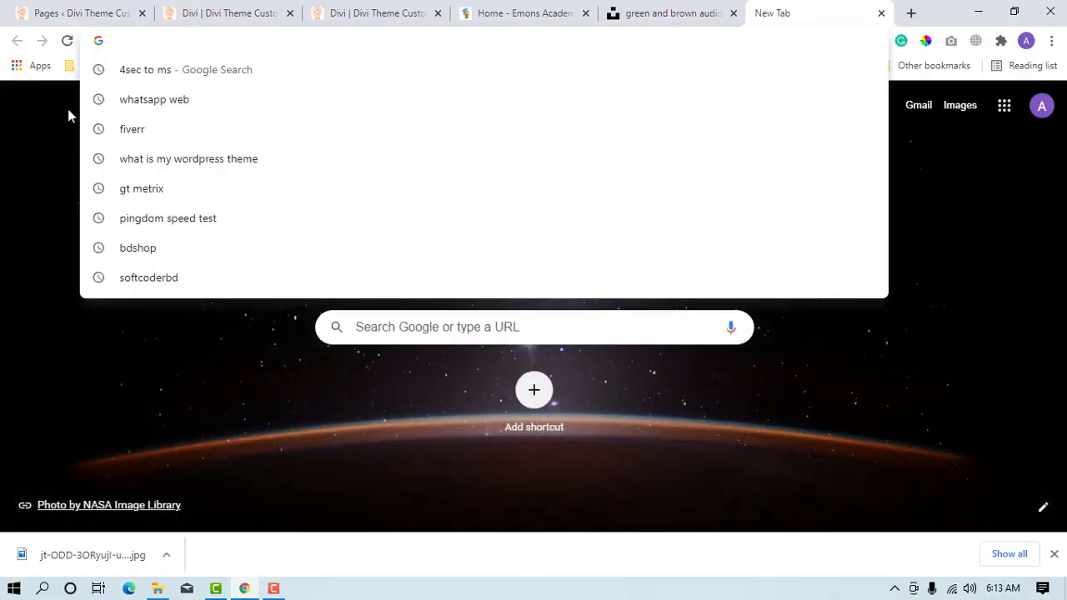
pyautogui.click(72, 109)
pyautogui.click(90, 66)
pyautogui.click(104, 111)
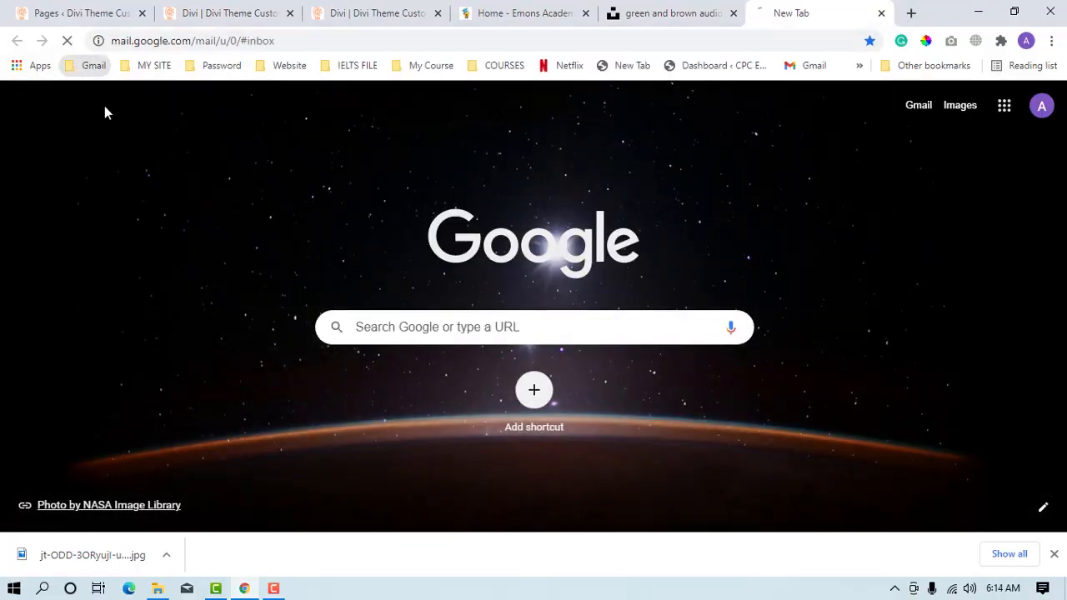
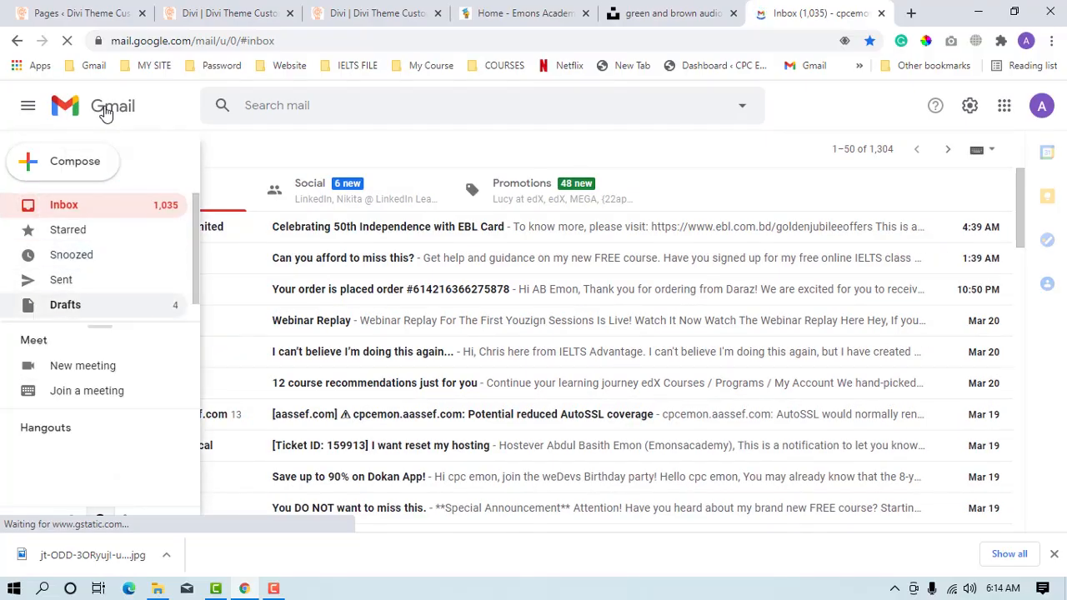
# Step: Read the "New Message From Divi Theme Customization" email in Gmail's Spam folder, and close the mail tab
pyautogui.scroll(-1, 83, 250)
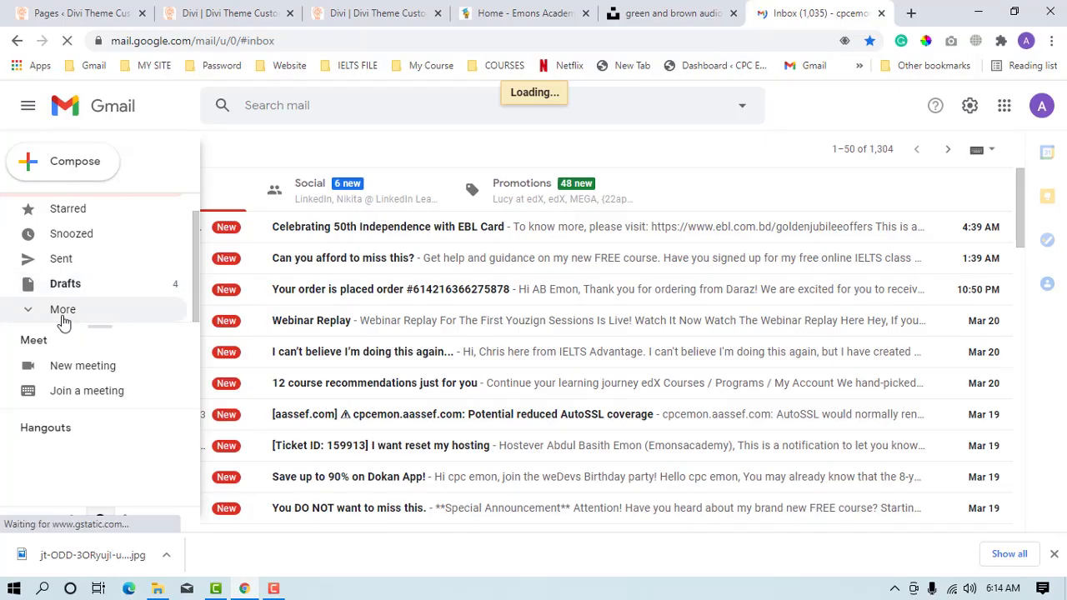
pyautogui.click(62, 310)
pyautogui.scroll(-2, 67, 319)
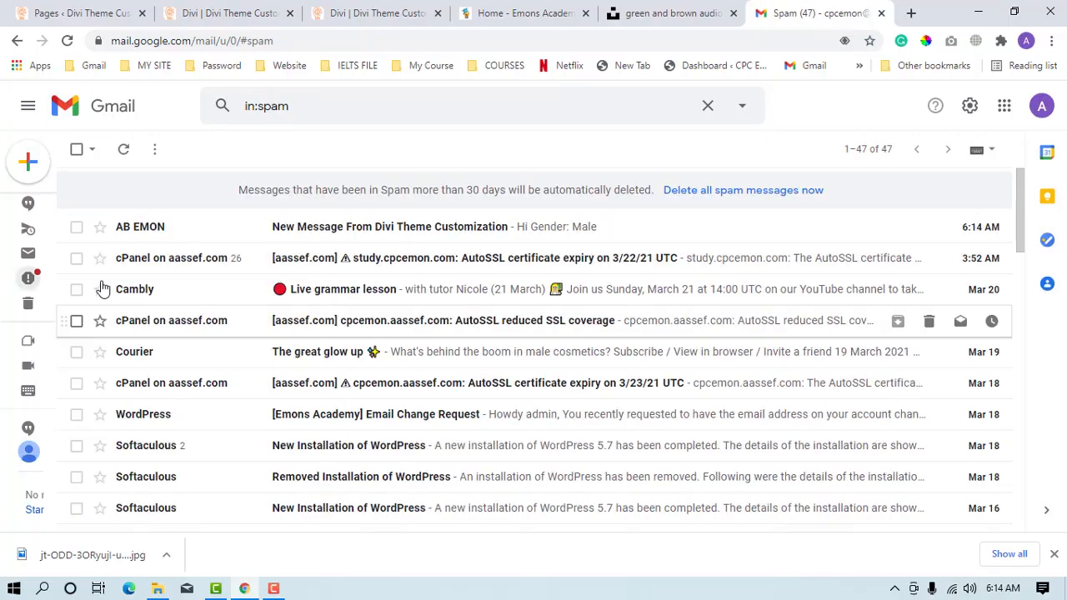
pyautogui.click(307, 236)
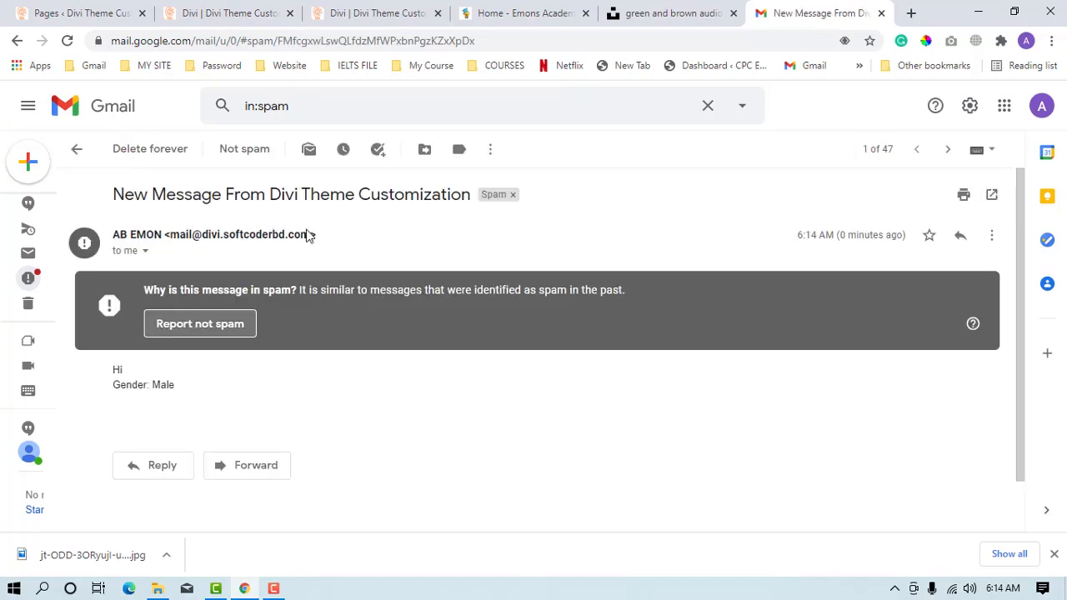
pyautogui.scroll(-1, 307, 229)
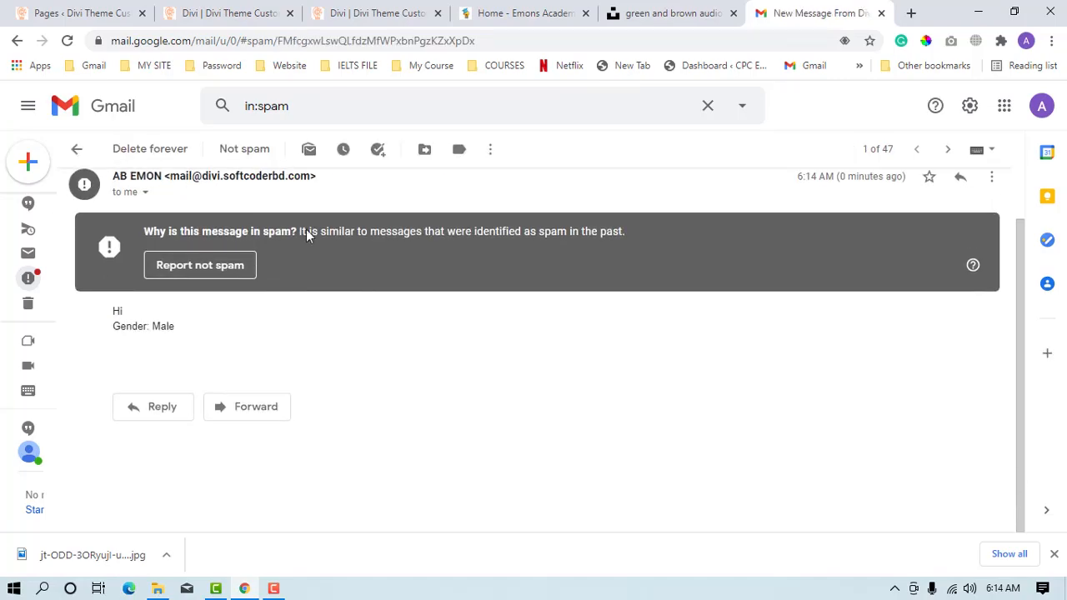
pyautogui.scroll(1, 306, 230)
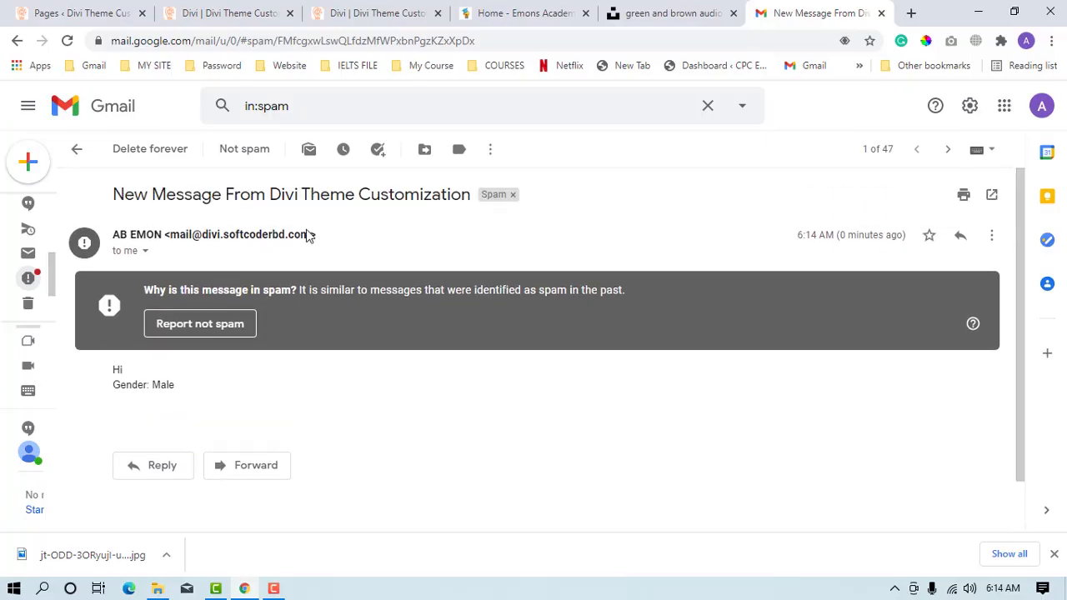
pyautogui.click(882, 14)
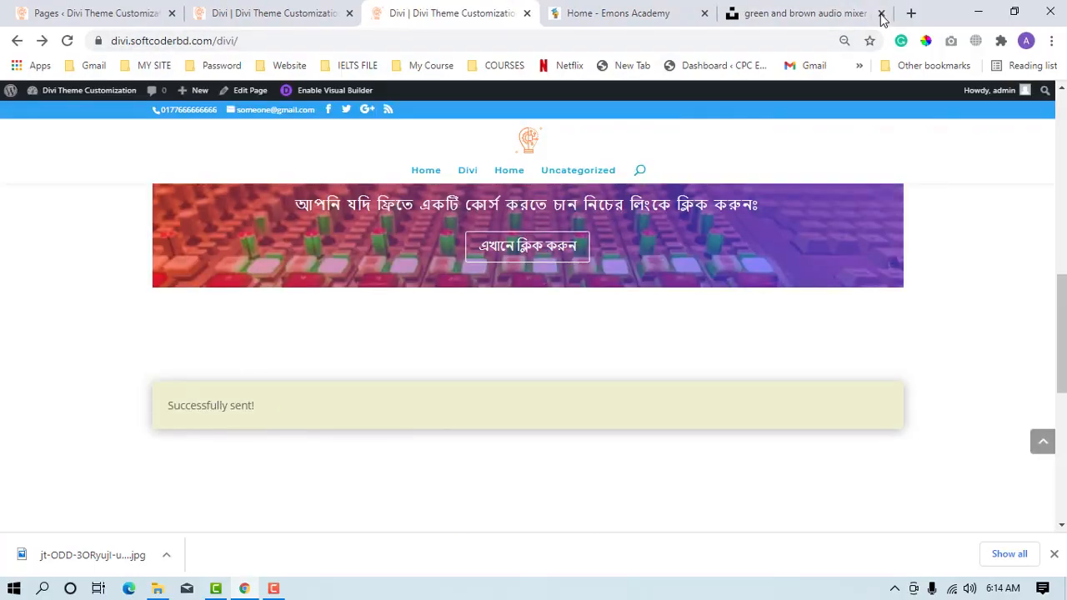
# Step: In the visual builder, add a single-column row below the contact form and insert a Countdown Timer module in it
pyautogui.click(278, 9)
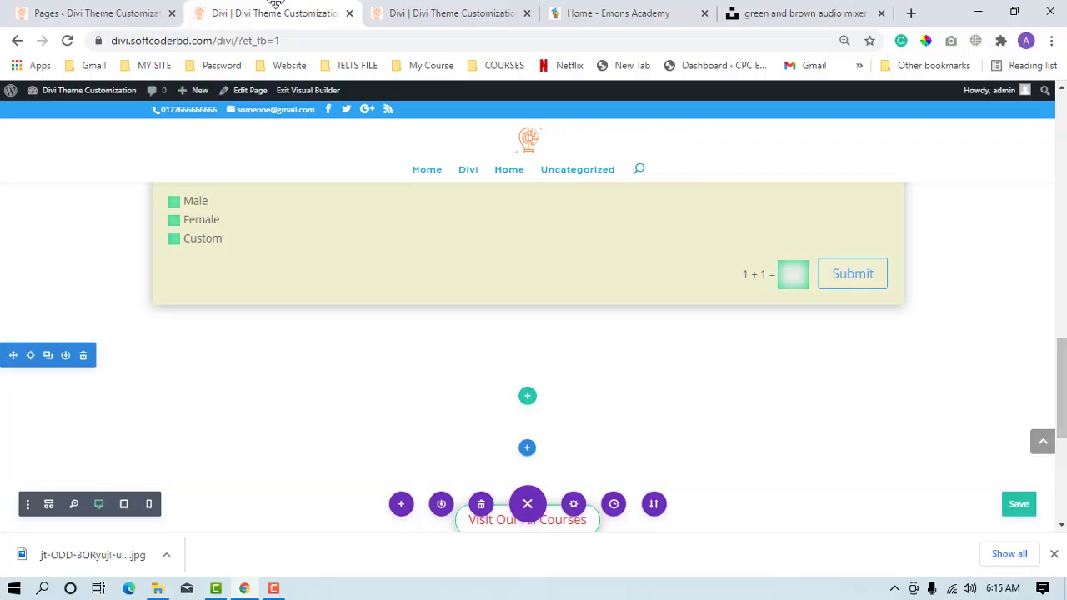
pyautogui.click(527, 396)
pyautogui.click(467, 274)
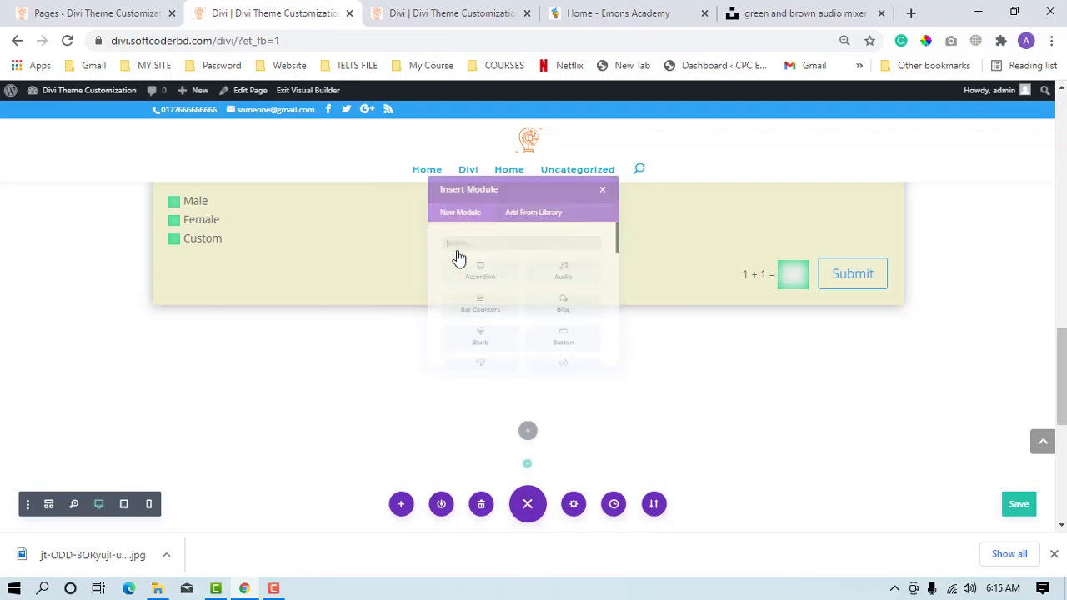
pyautogui.scroll(-4, 457, 258)
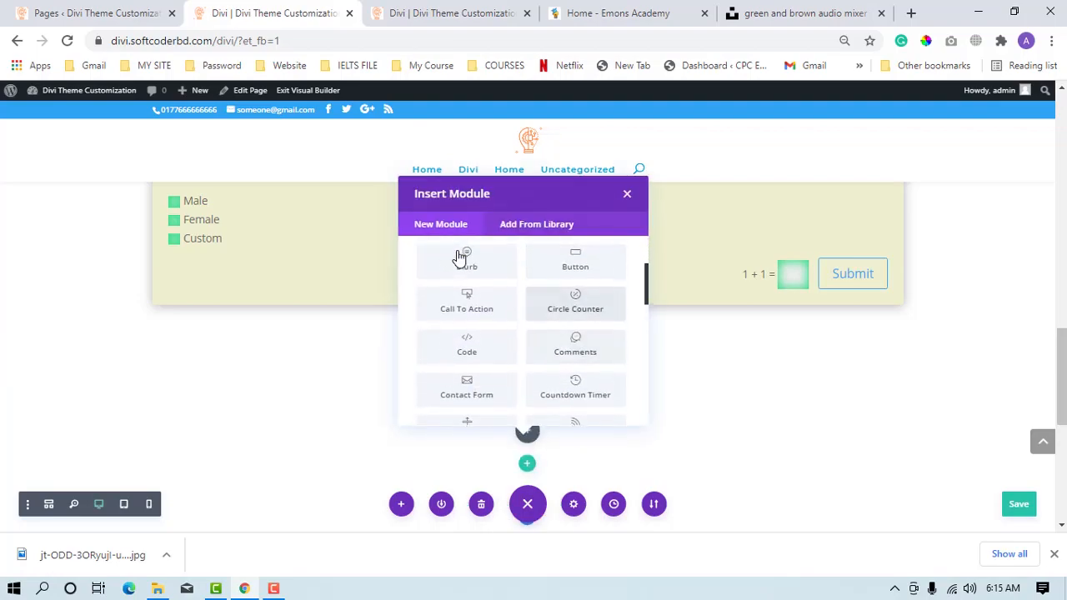
pyautogui.scroll(-1, 458, 258)
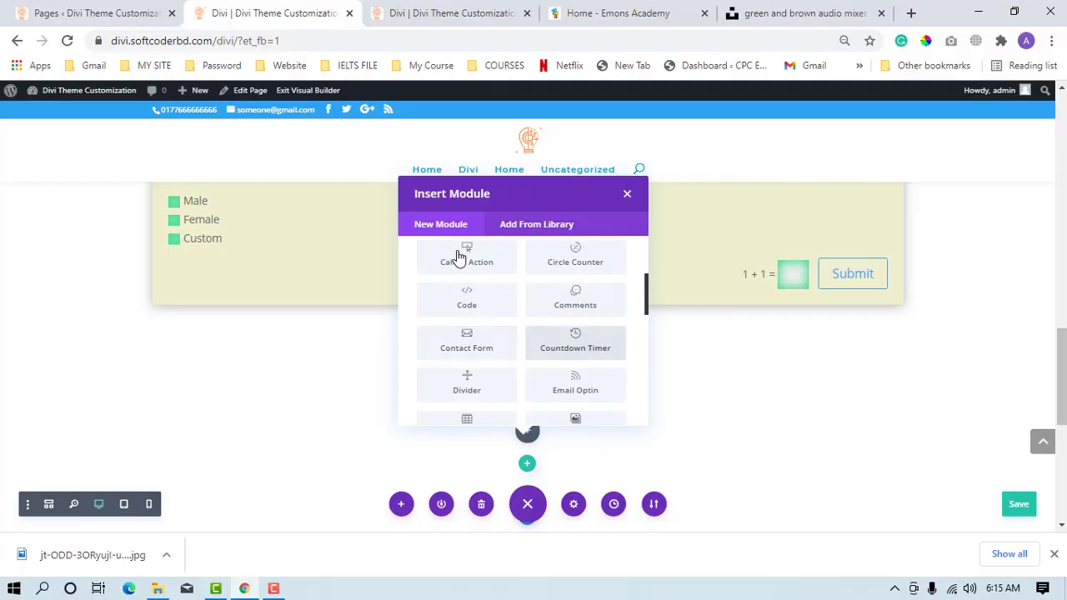
pyautogui.click(574, 357)
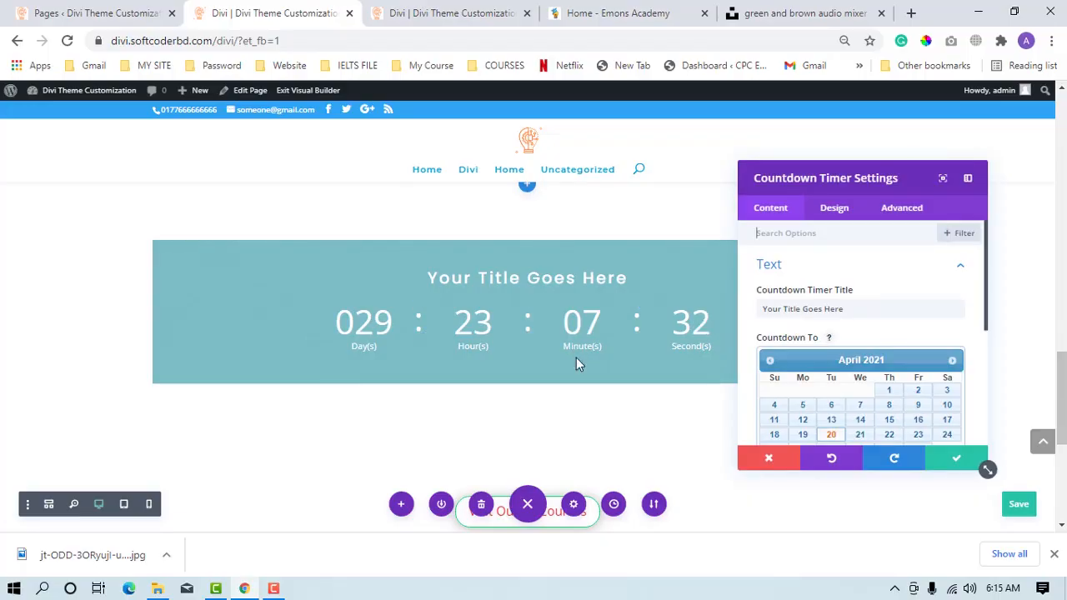
# Step: Set the Countdown Timer title to "আর মাত্র ২ দিন ৫০% অফার শেষের দিকে" and save the module settings
pyautogui.moveTo(862, 311); pyautogui.dragTo(679, 317)
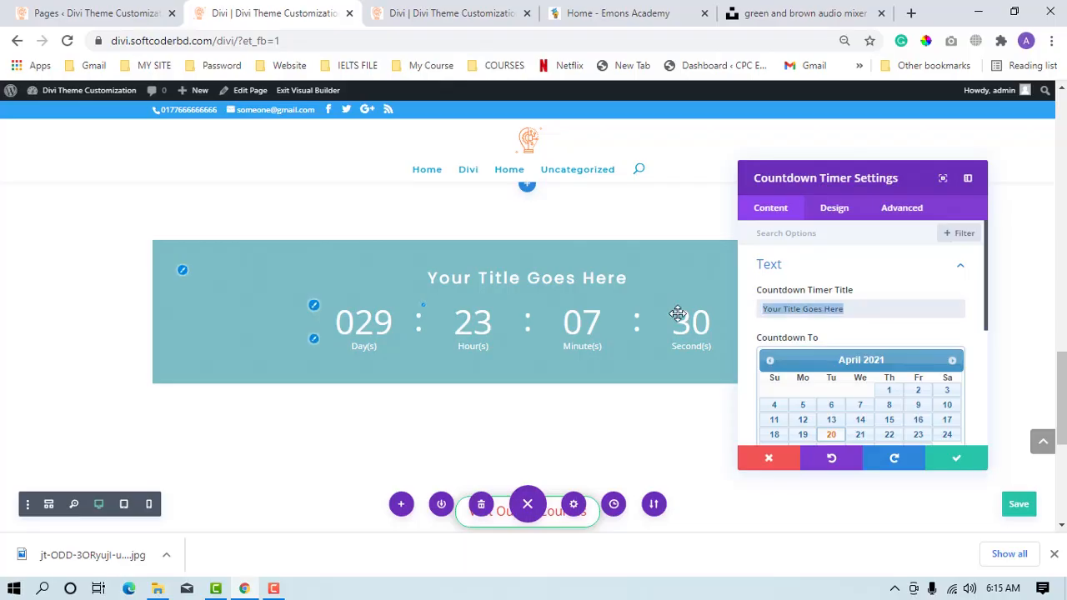
pyautogui.press('BackSpace')
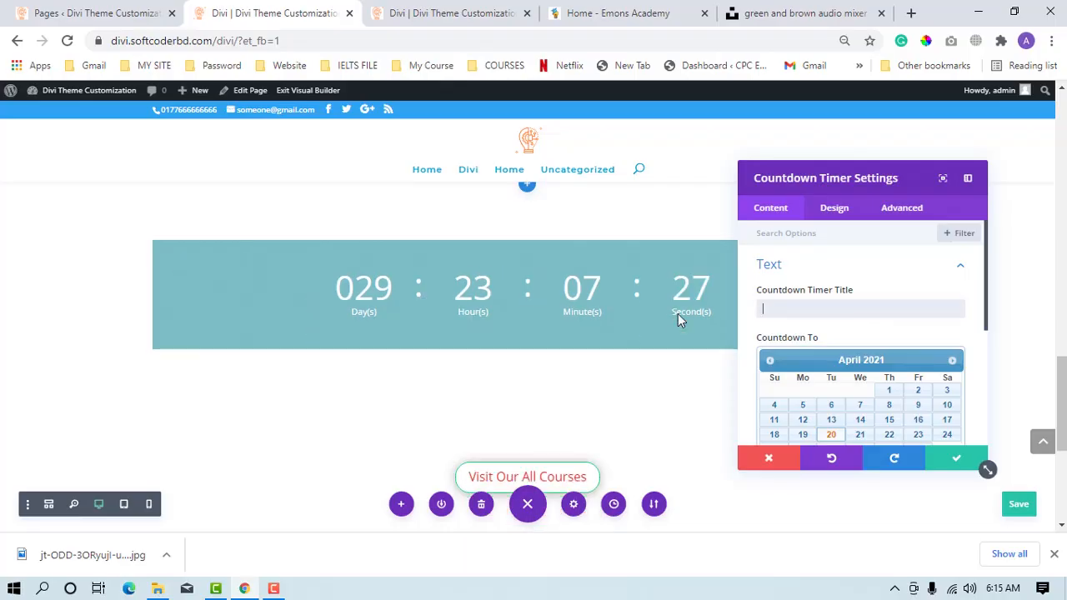
pyautogui.write('a')
pyautogui.press('BackSpace')
pyautogui.write('ar m')
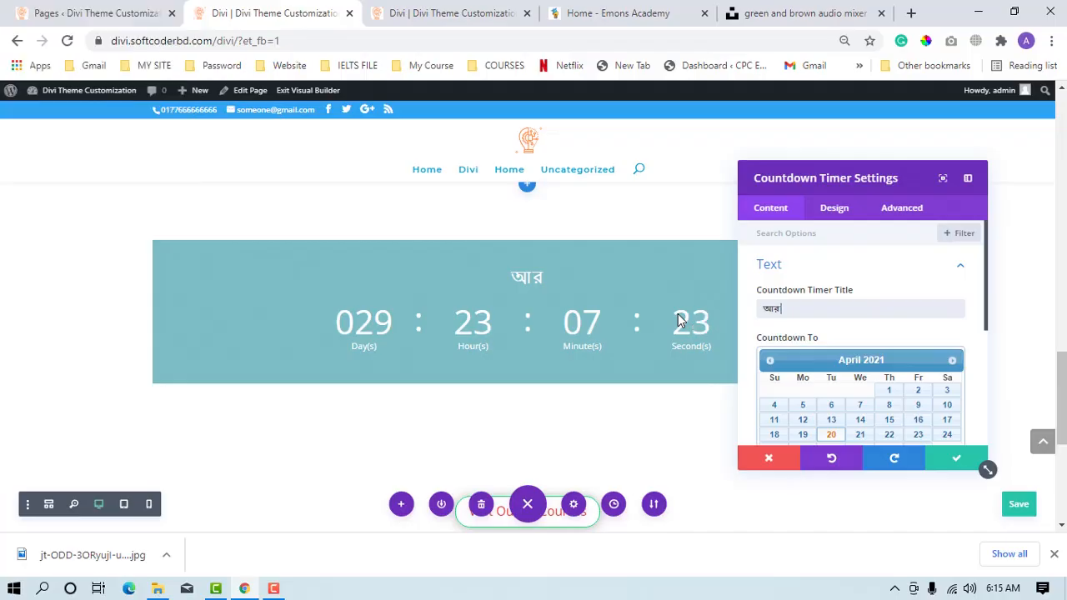
pyautogui.write('atr ')
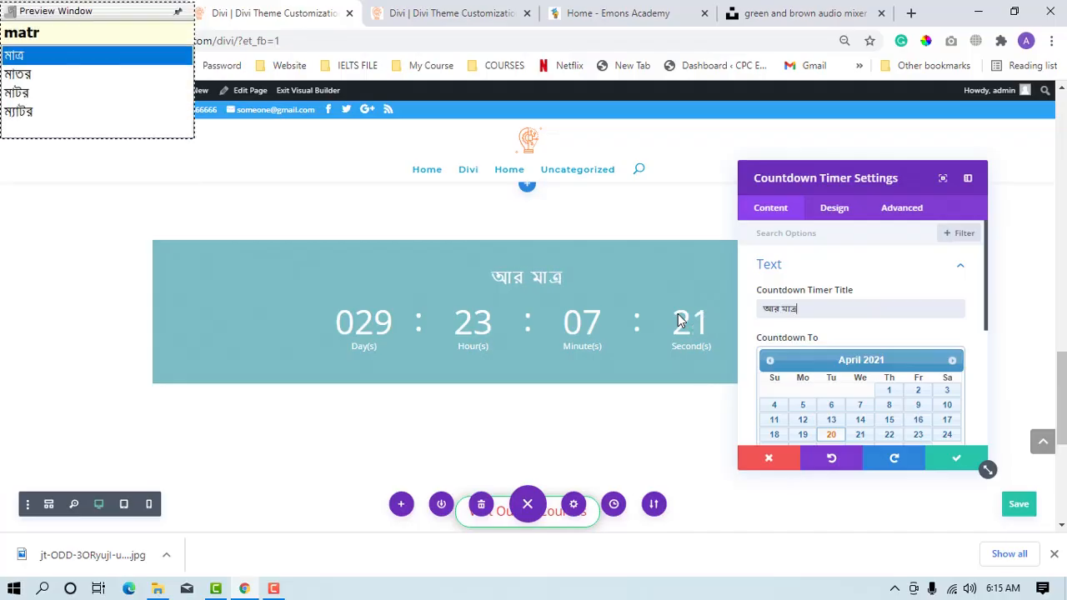
pyautogui.write('2')
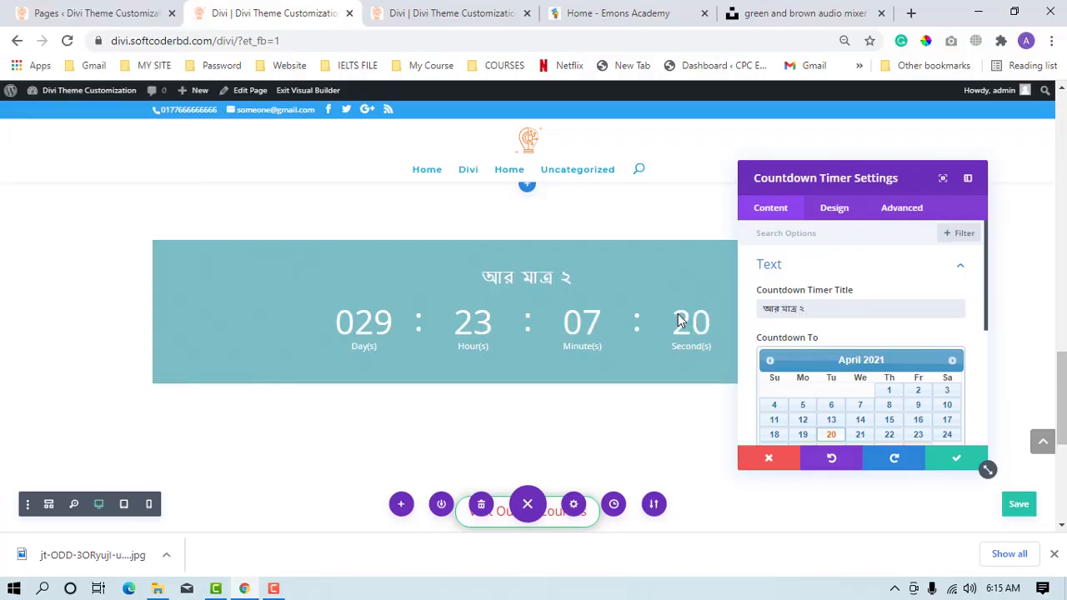
pyautogui.write(' din')
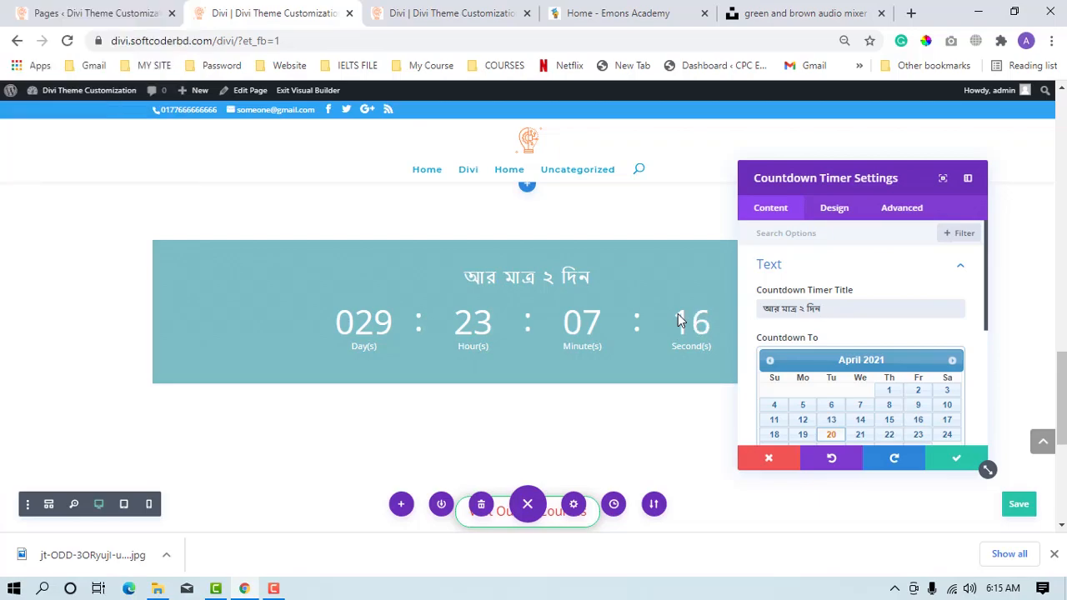
pyautogui.write(' 50')
pyautogui.write('%')
pyautogui.write(' ofar')
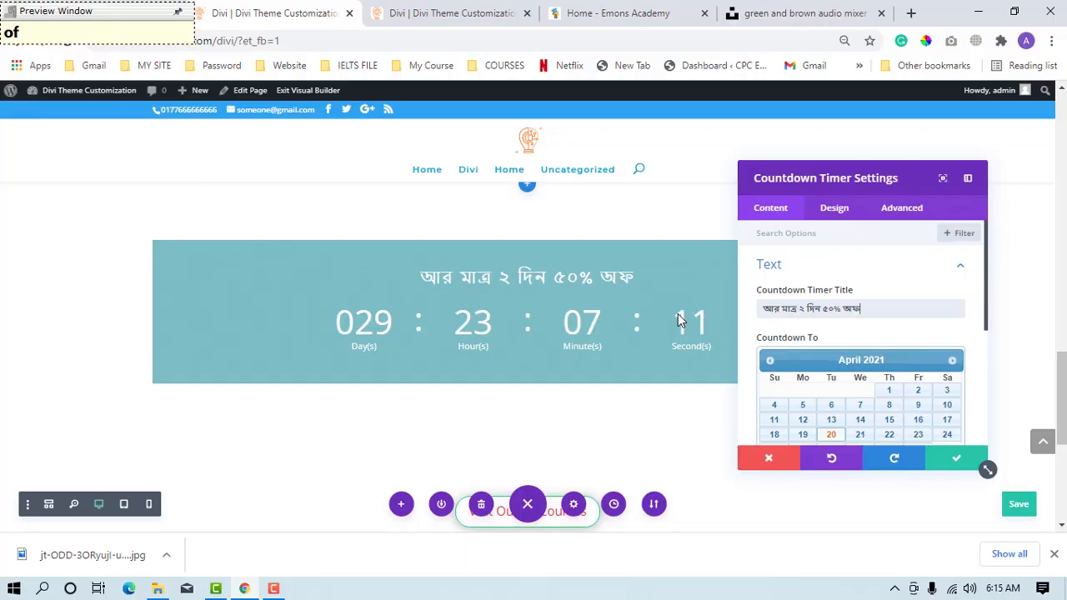
pyautogui.write(' sheSH')
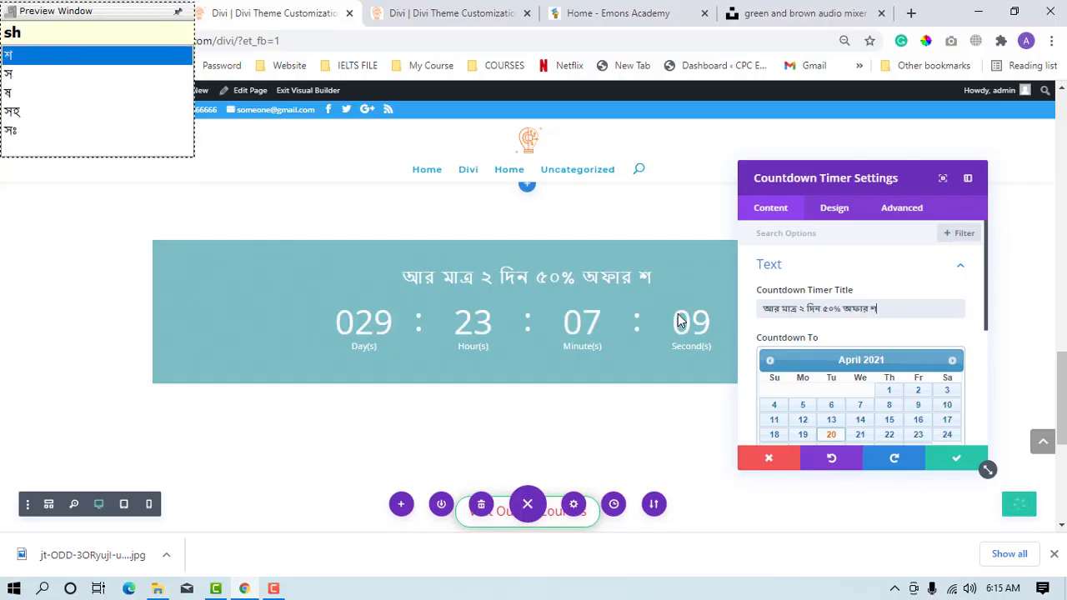
pyautogui.write('Er d')
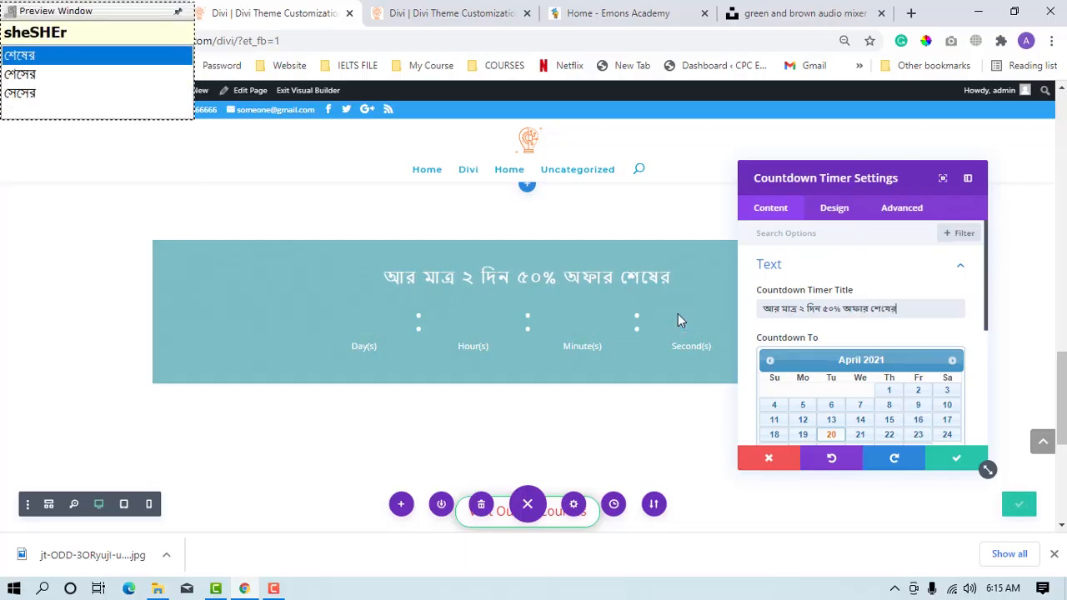
pyautogui.write('ike')
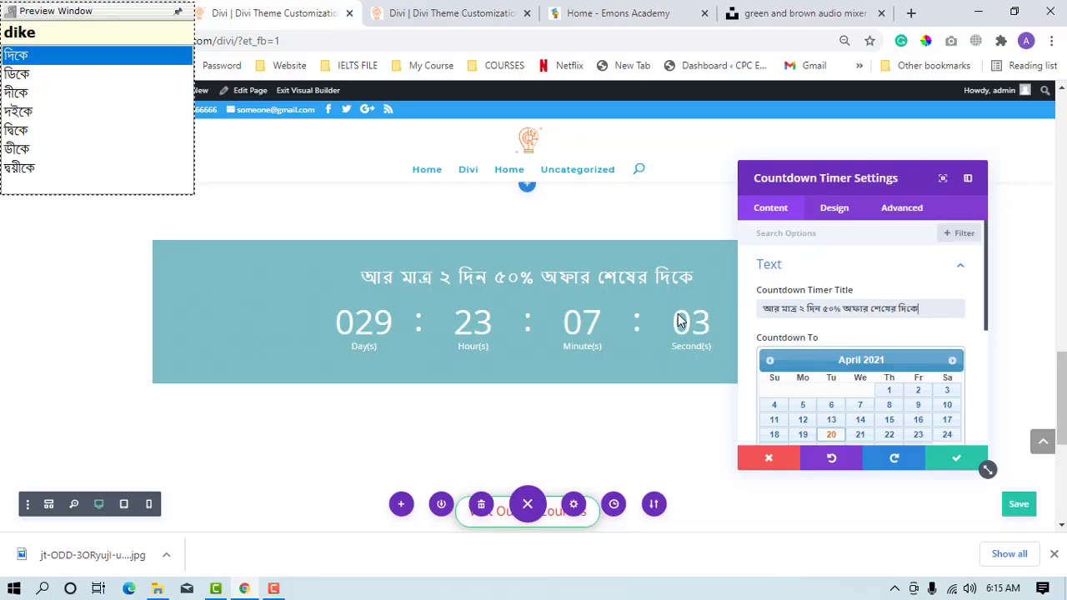
pyautogui.press('Return')
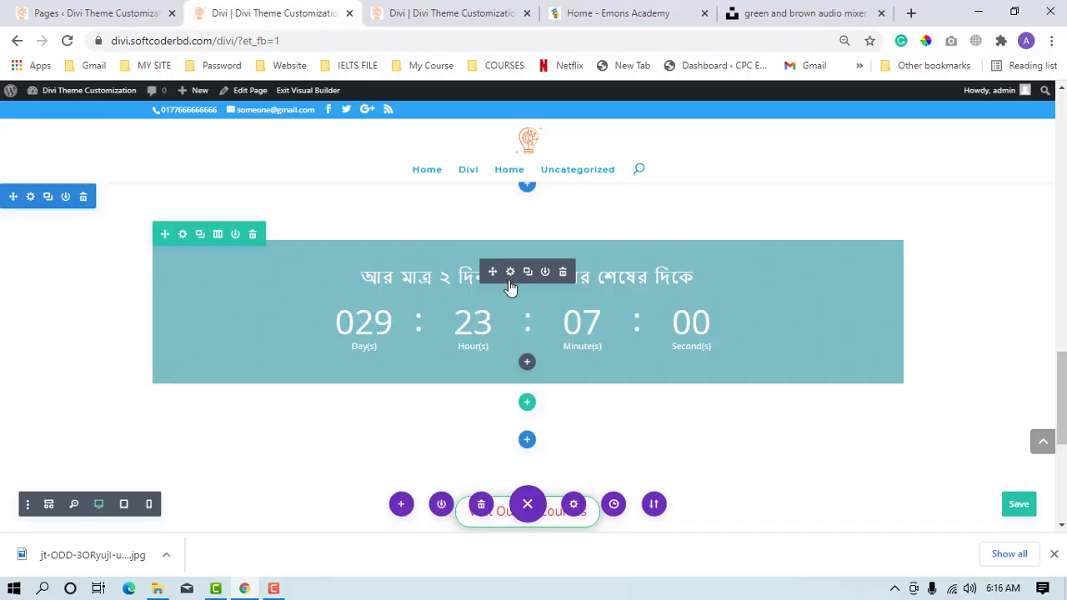
# Step: Append the text Use Coupon"ABEMON" to the end of the Countdown Timer's title
pyautogui.click(510, 271)
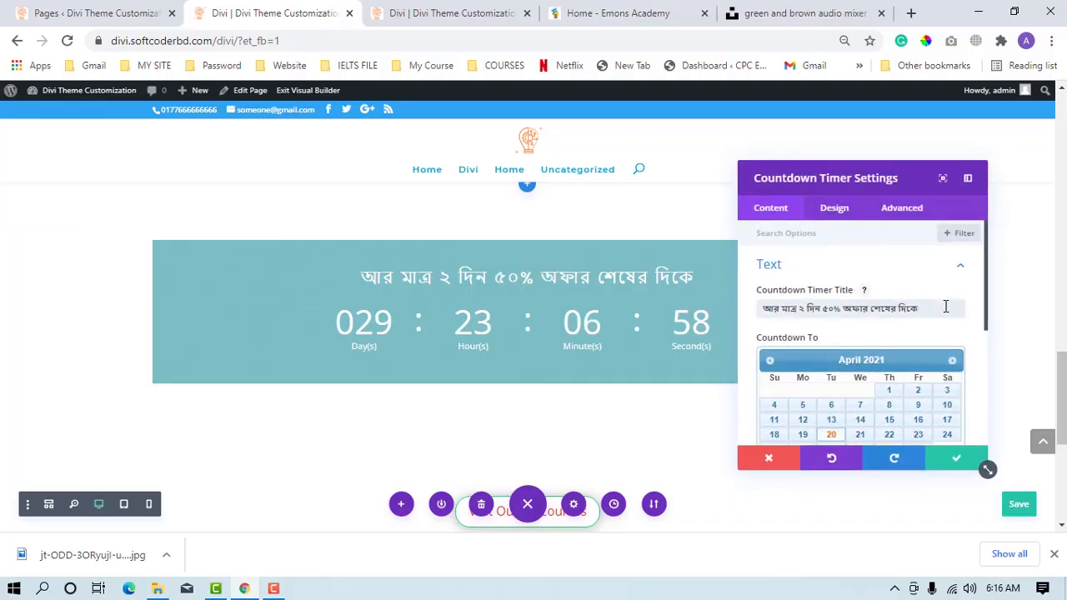
pyautogui.write('U')
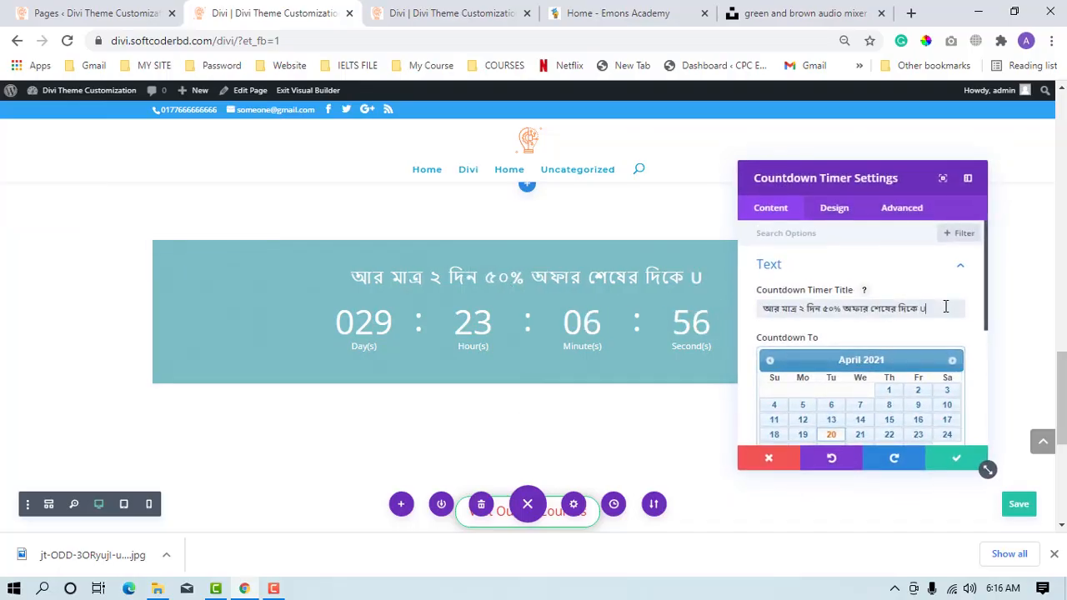
pyautogui.write('se C')
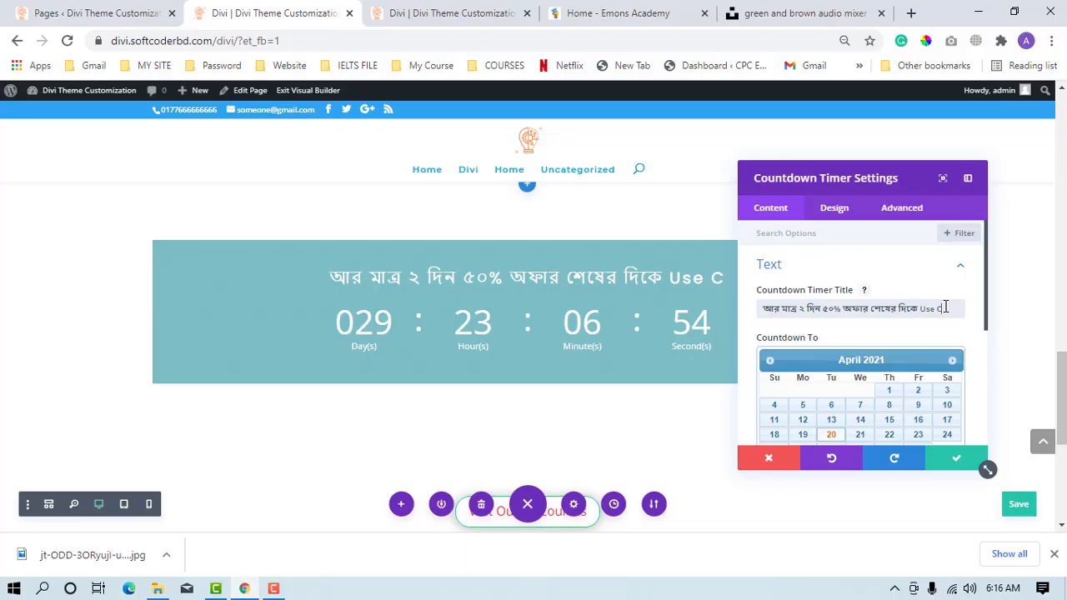
pyautogui.write('oupon')
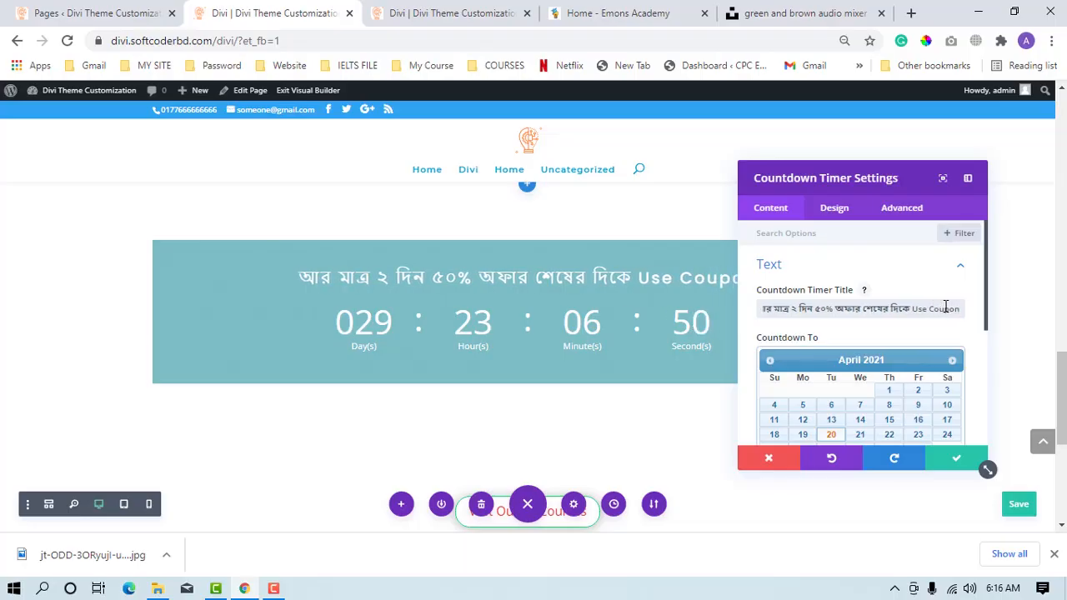
pyautogui.write('"')
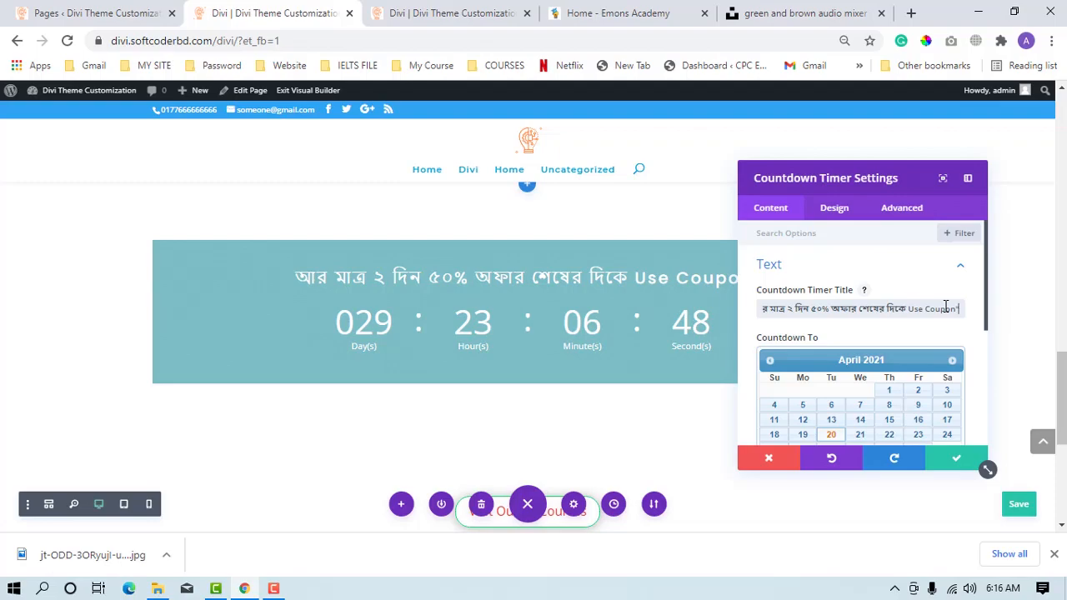
pyautogui.write('AEMN')
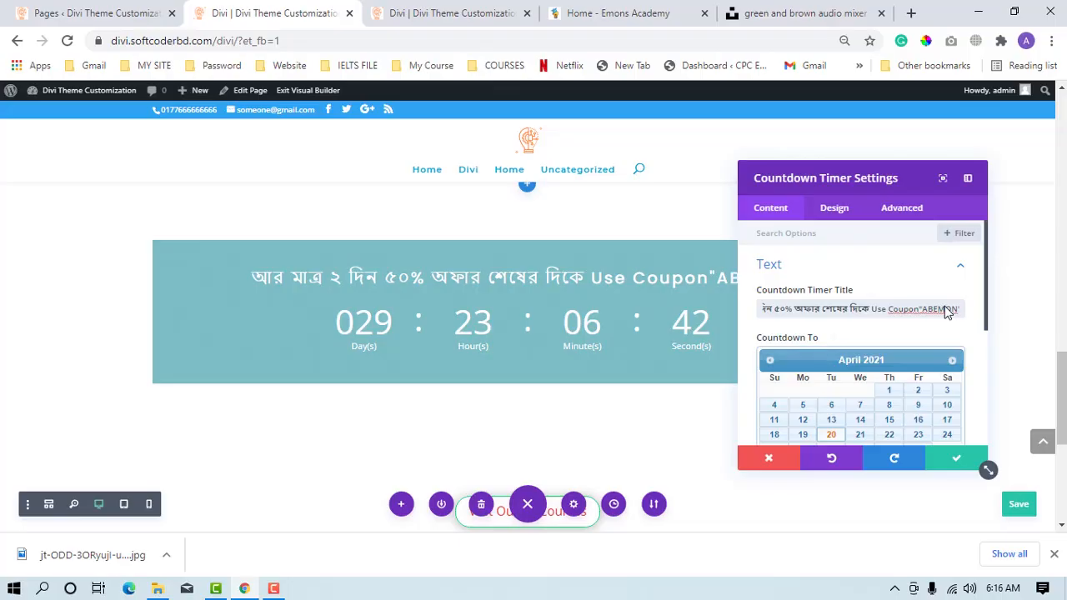
# Step: Set the Countdown Timer's target to March 23, 2021 at 22:15
pyautogui.scroll(-1, 946, 311)
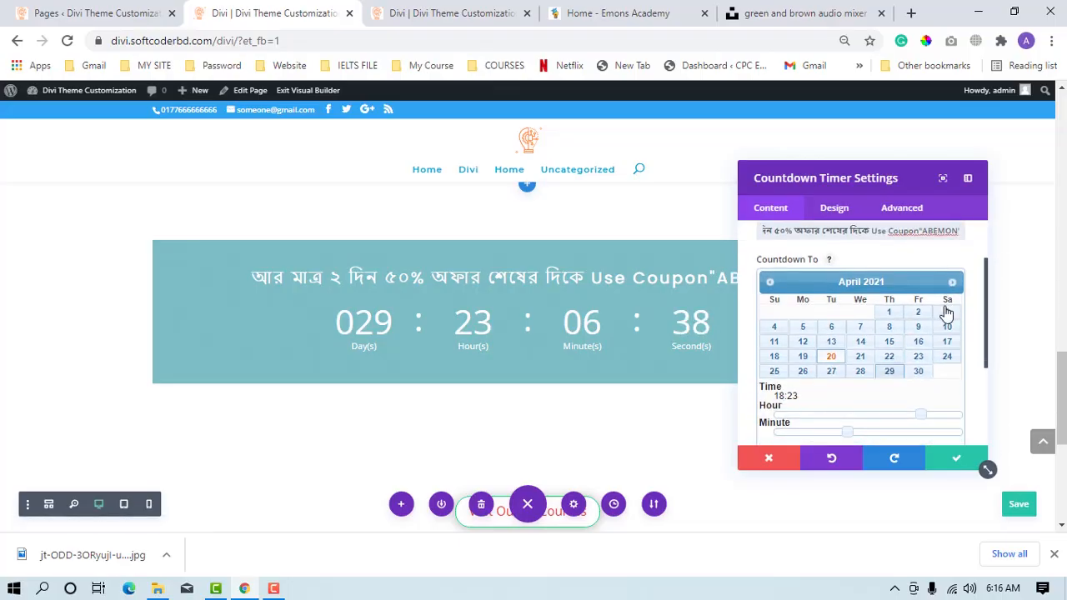
pyautogui.click(889, 357)
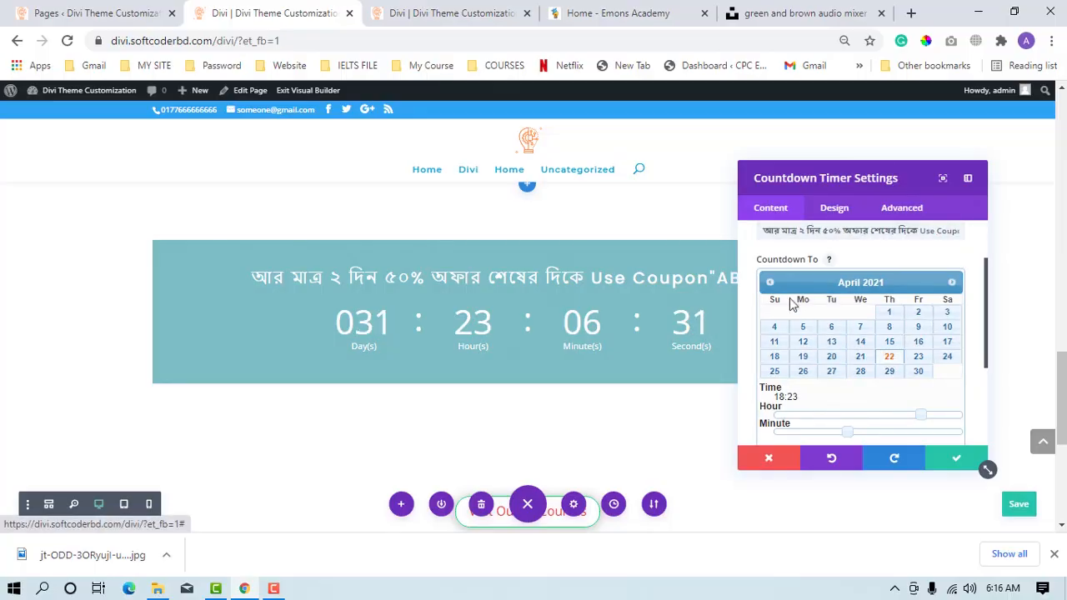
pyautogui.click(764, 284)
pyautogui.click(831, 359)
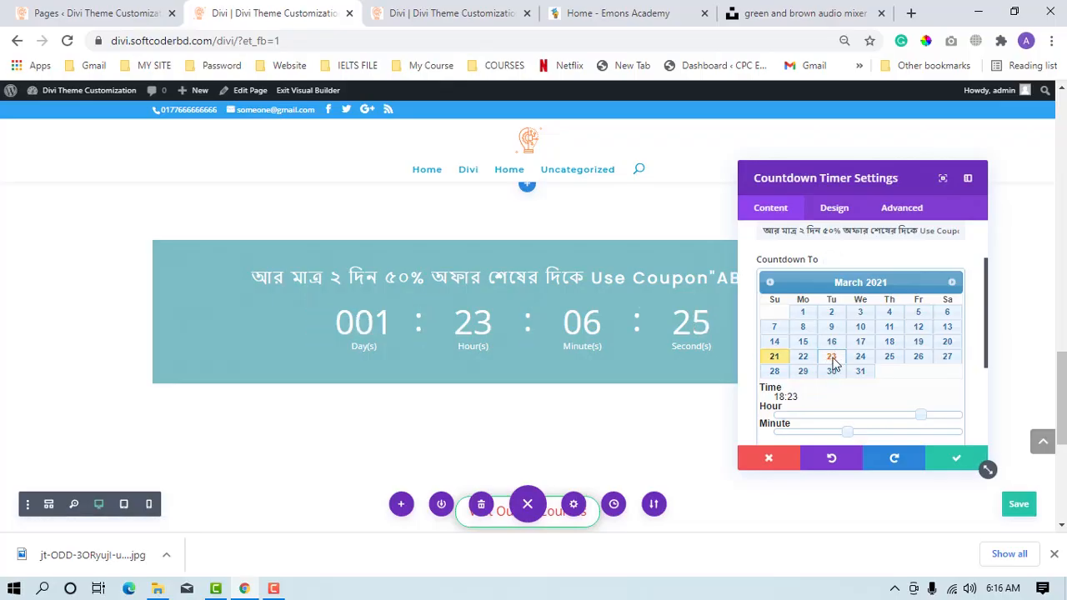
pyautogui.scroll(-1, 833, 364)
pyautogui.moveTo(850, 359); pyautogui.dragTo(822, 357)
pyautogui.moveTo(927, 337); pyautogui.dragTo(968, 340)
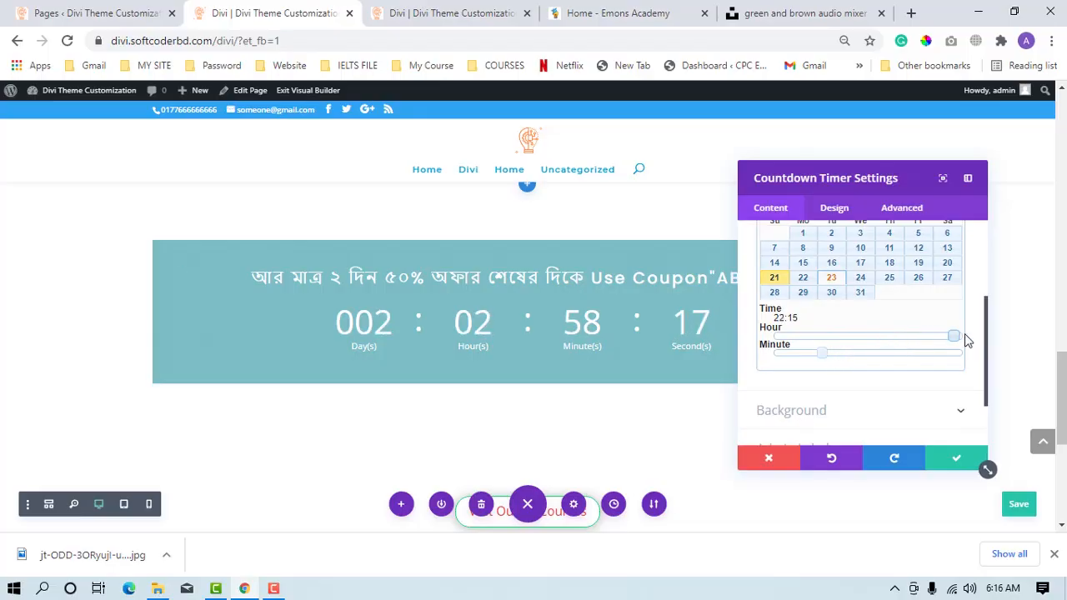
# Step: Review the Countdown Timer's remaining content and design option groups, and save the module settings
pyautogui.scroll(-2, 965, 333)
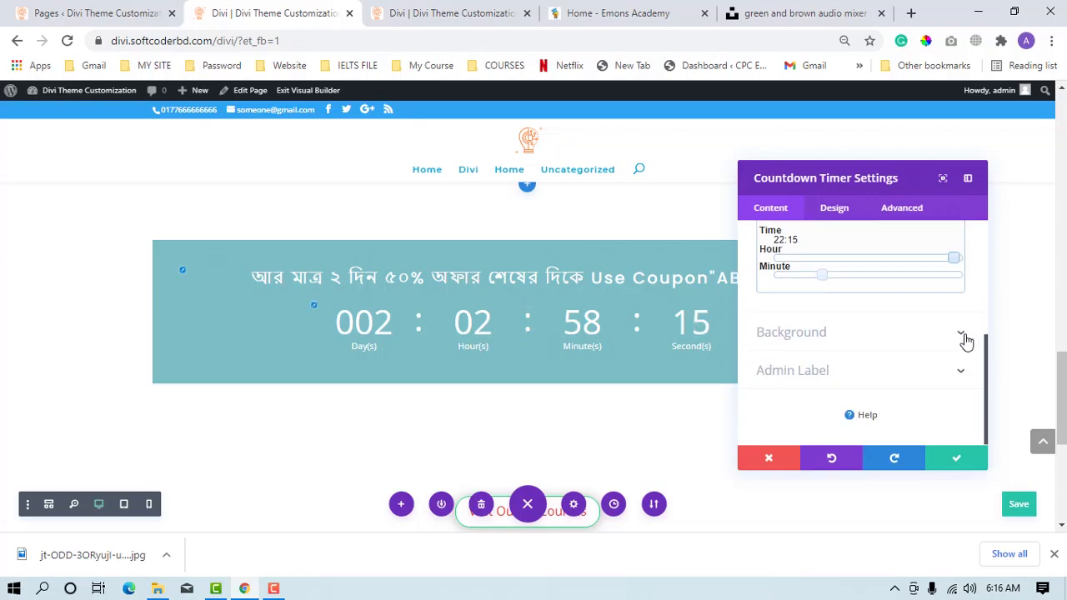
pyautogui.scroll(3, 945, 321)
pyautogui.click(837, 210)
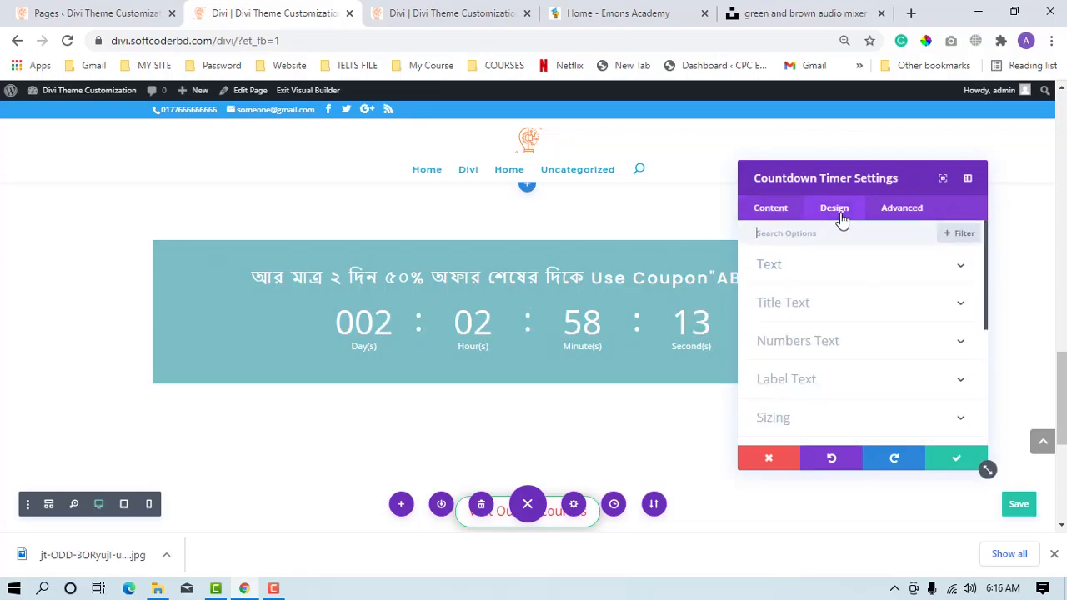
pyautogui.scroll(-5, 842, 219)
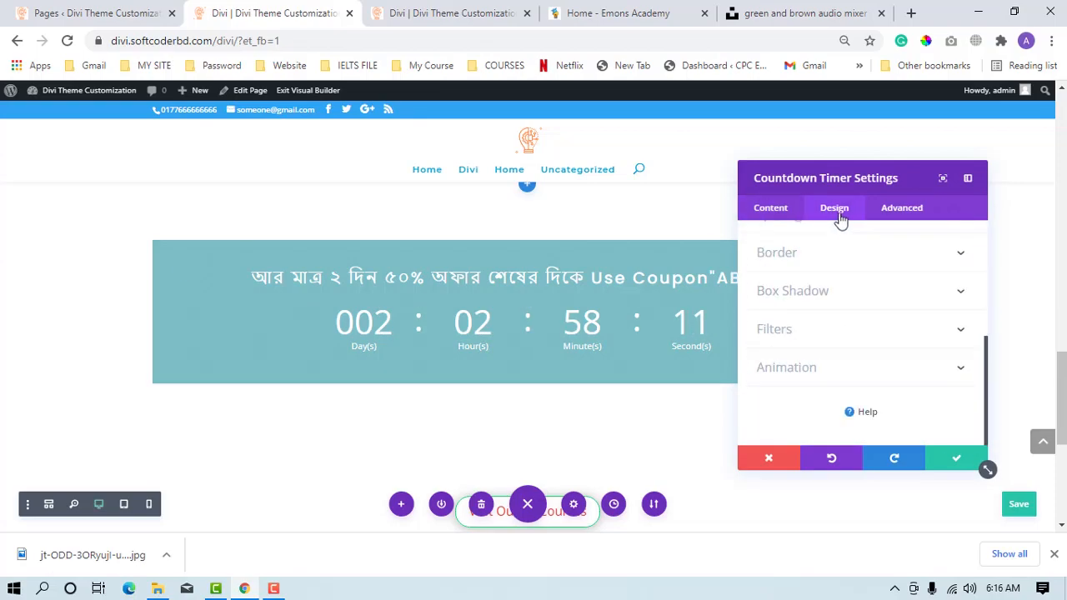
pyautogui.scroll(5, 842, 218)
pyautogui.click(771, 210)
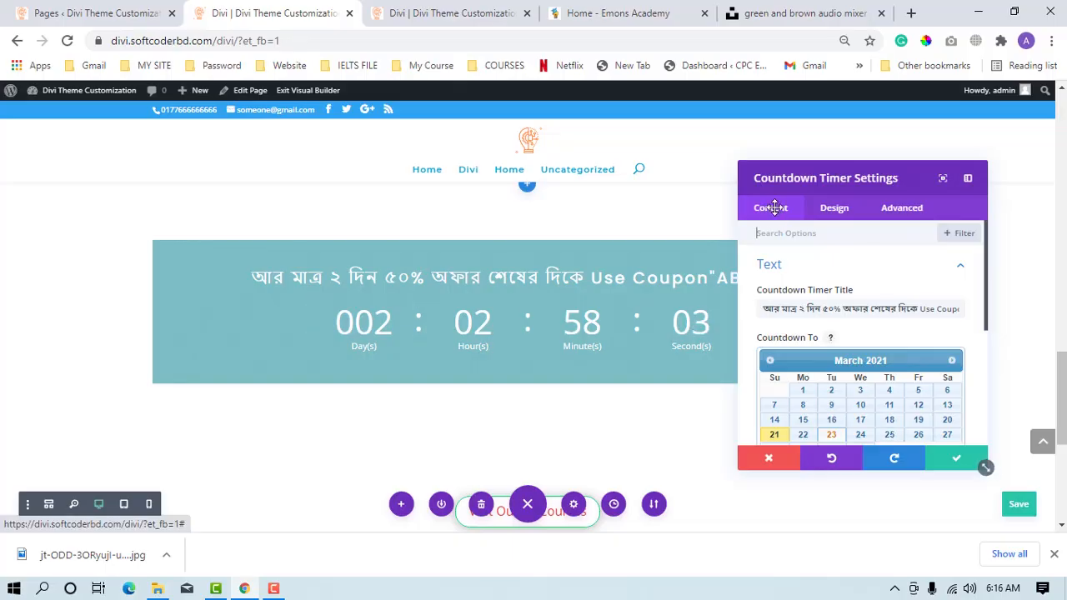
pyautogui.click(974, 461)
# Step: Add a single-column row below the countdown timer and browse the module list for the next module to insert
pyautogui.click(527, 440)
pyautogui.click(456, 394)
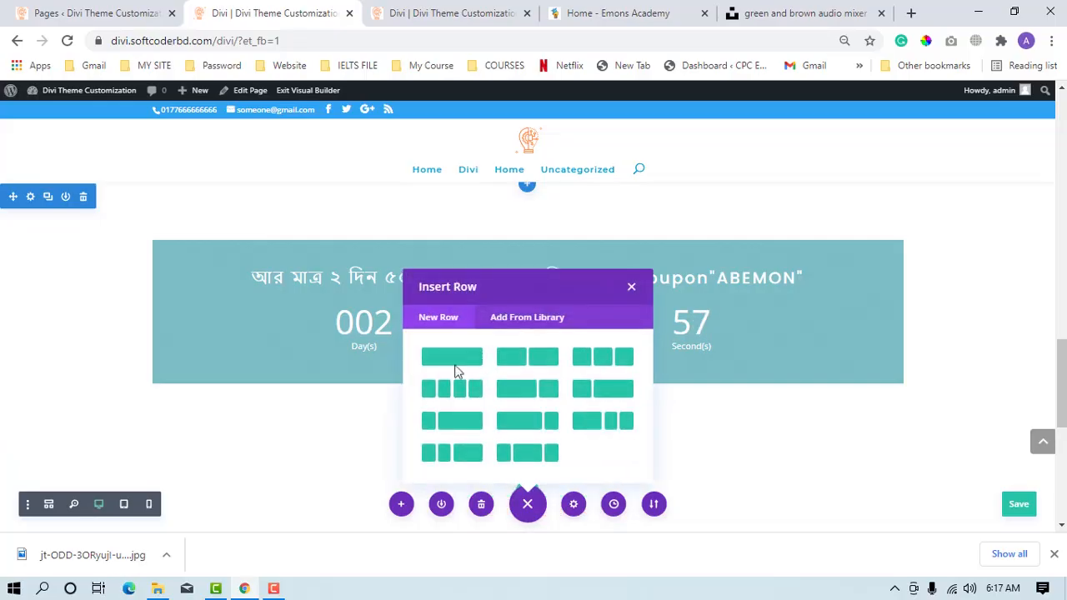
pyautogui.click(456, 355)
pyautogui.scroll(-3, 456, 370)
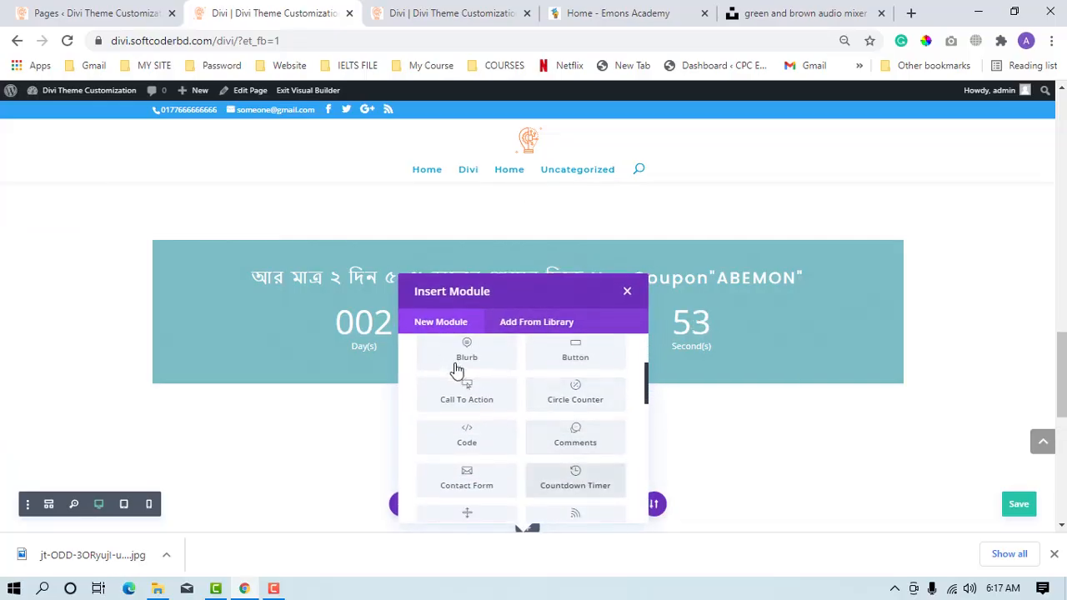
pyautogui.scroll(-1, 457, 370)
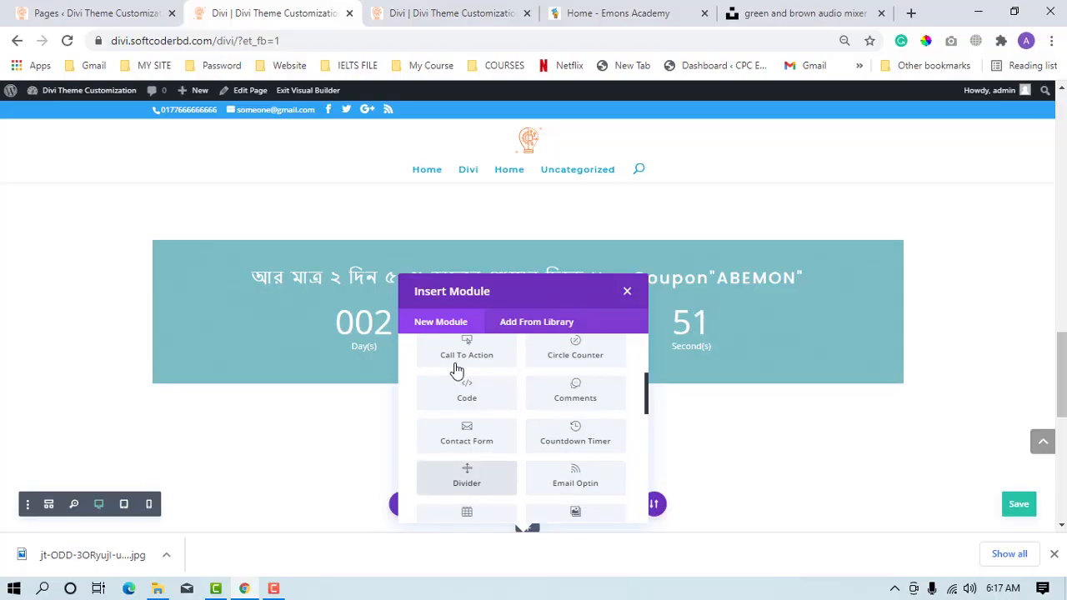
pyautogui.scroll(-1, 457, 370)
pyautogui.scroll(-1, 457, 369)
pyautogui.scroll(-10, 456, 369)
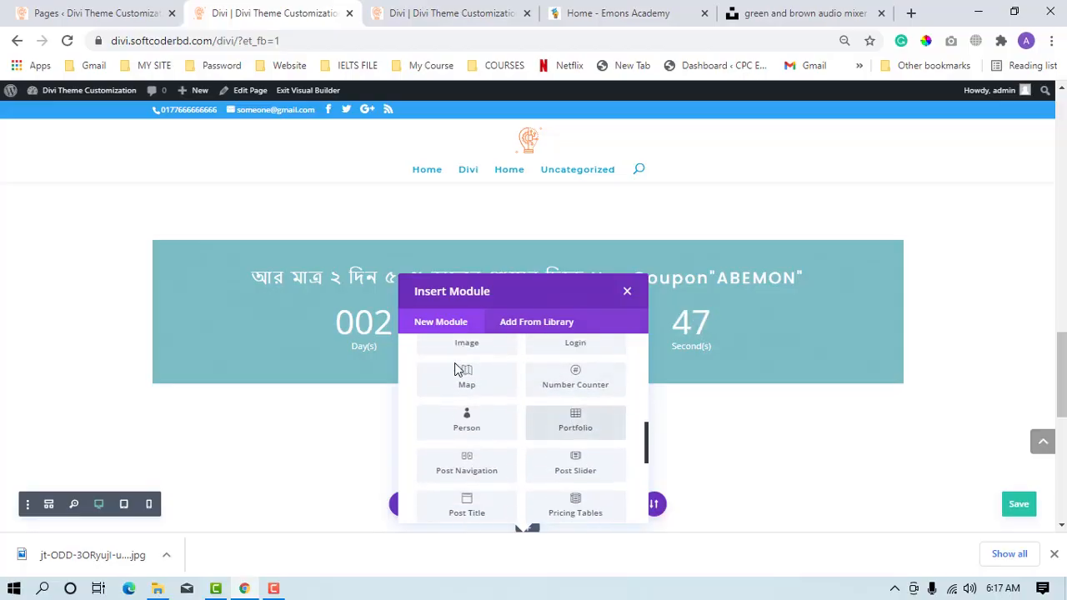